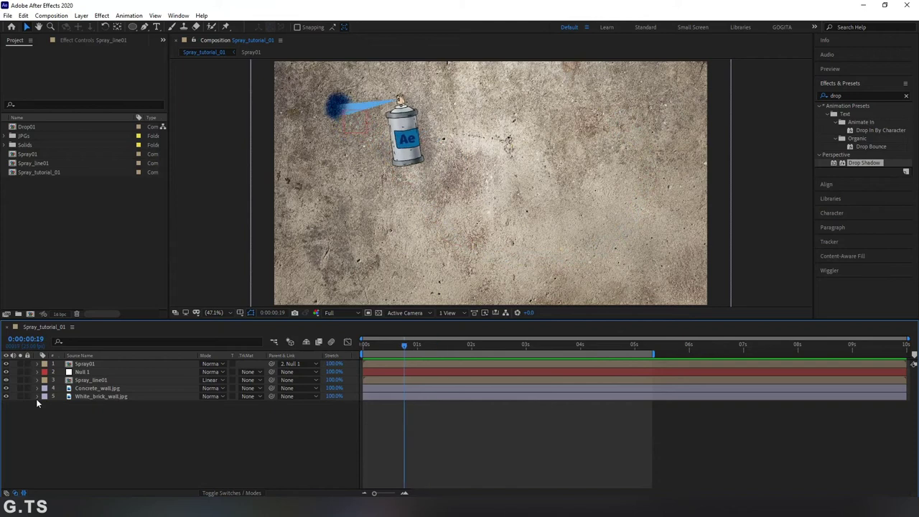
# Preview the spray animation against the white brick wall with the concrete wall layer hidden, restoring that layer after playback
pyautogui.click(6, 388)
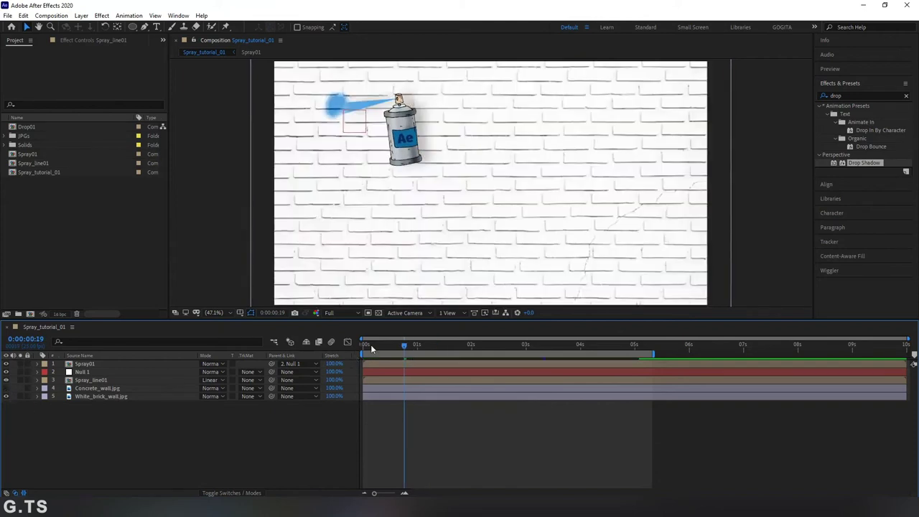
pyautogui.click(362, 344)
pyautogui.press('space')
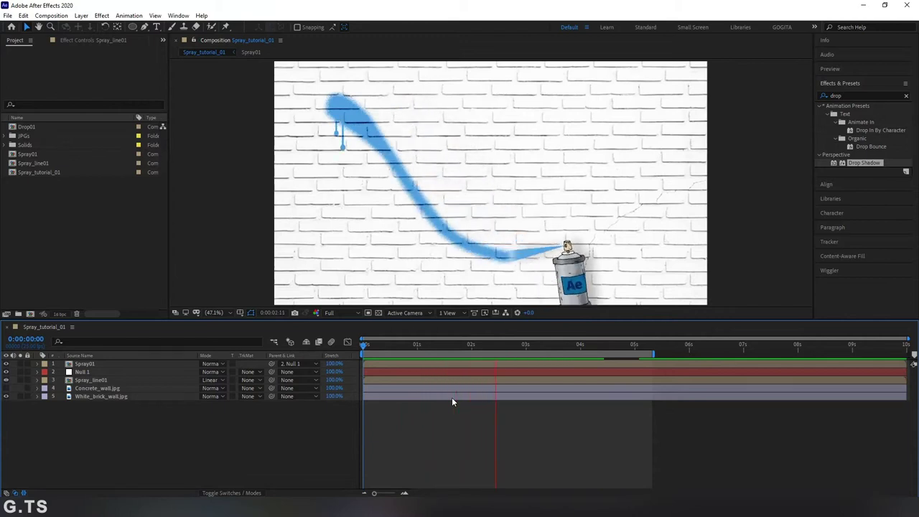
pyautogui.moveTo(576, 352); pyautogui.dragTo(350, 356)
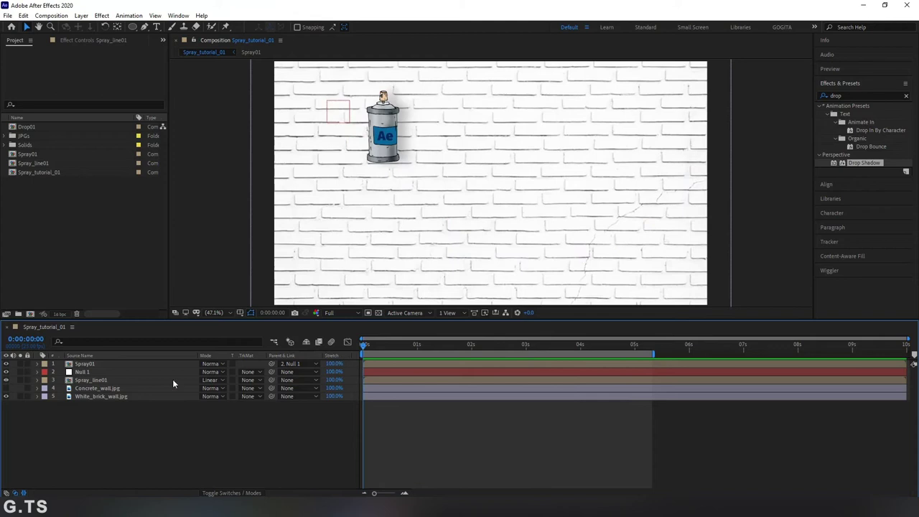
pyautogui.click(5, 396)
# Group the Spray_line01, Spray01 and Drop01 compositions into a new project folder named Comps
pyautogui.click(54, 224)
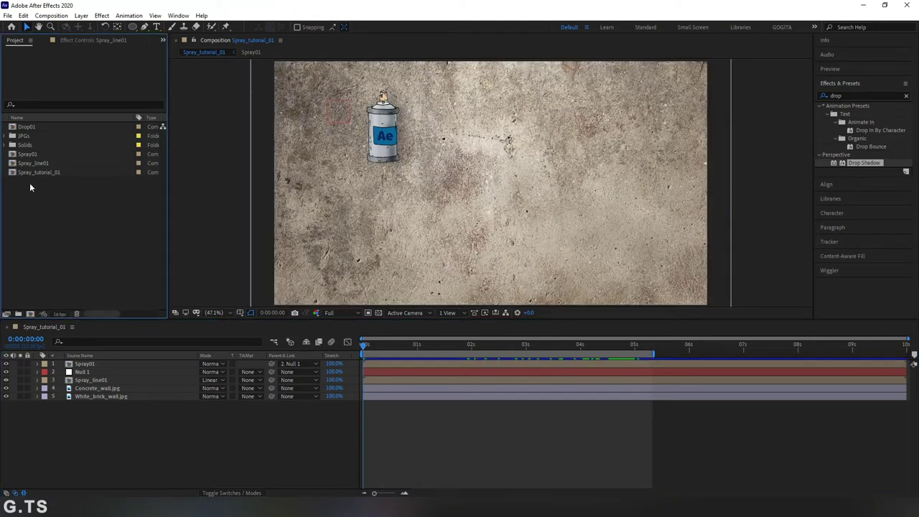
pyautogui.click(38, 164)
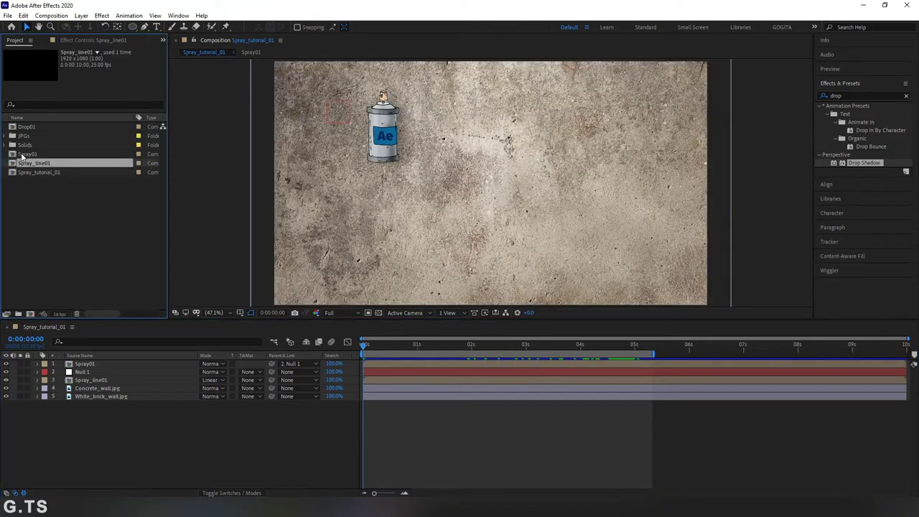
pyautogui.keyDown('ctrl'); pyautogui.click(25, 154); pyautogui.keyUp('ctrl')
pyautogui.keyDown('ctrl'); pyautogui.click(27, 127); pyautogui.keyUp('ctrl')
pyautogui.moveTo(30, 163); pyautogui.dragTo(19, 313)
pyautogui.write('C')
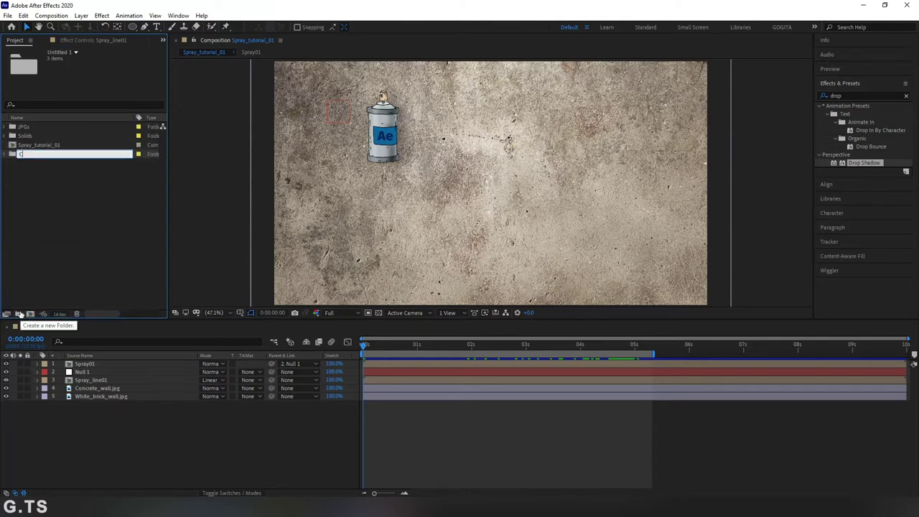
pyautogui.write('omps')
pyautogui.press('Return')
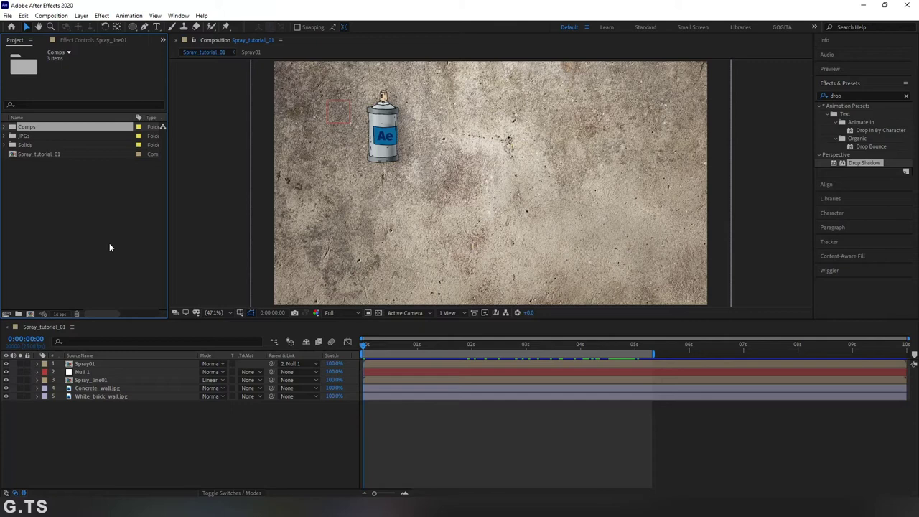
pyautogui.click(78, 205)
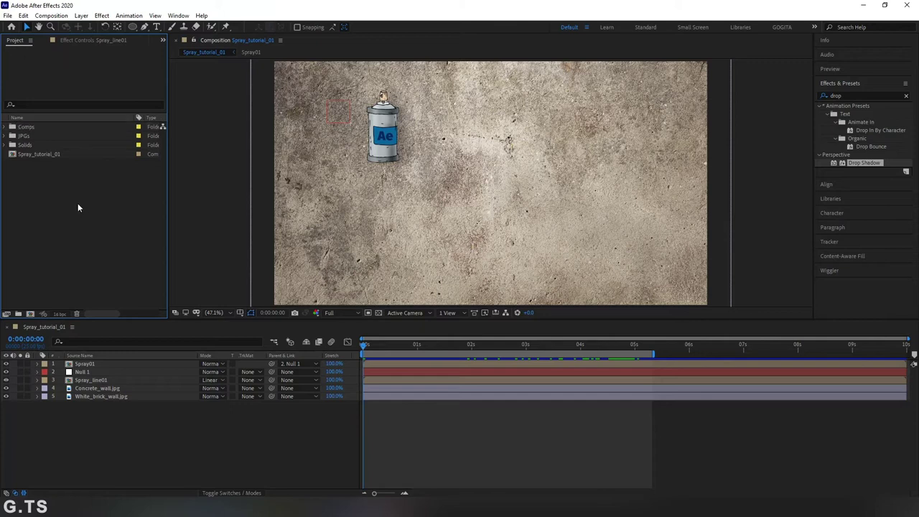
# Create a composition named Spray_tutoril_02 with the HDTV 1080 25 preset and a 0:00:14:00 duration, and enlarge the preview area
pyautogui.click(31, 313)
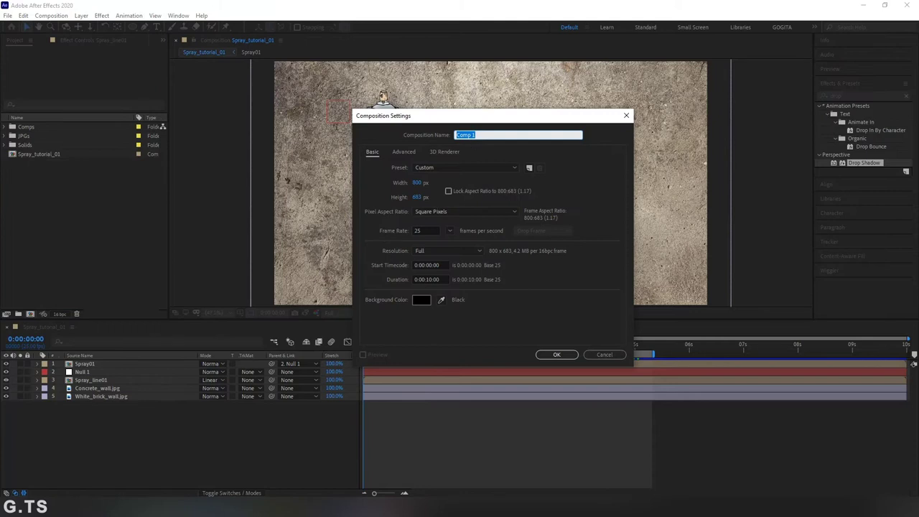
pyautogui.write('Spray_tutoril_02')
pyautogui.click(465, 167)
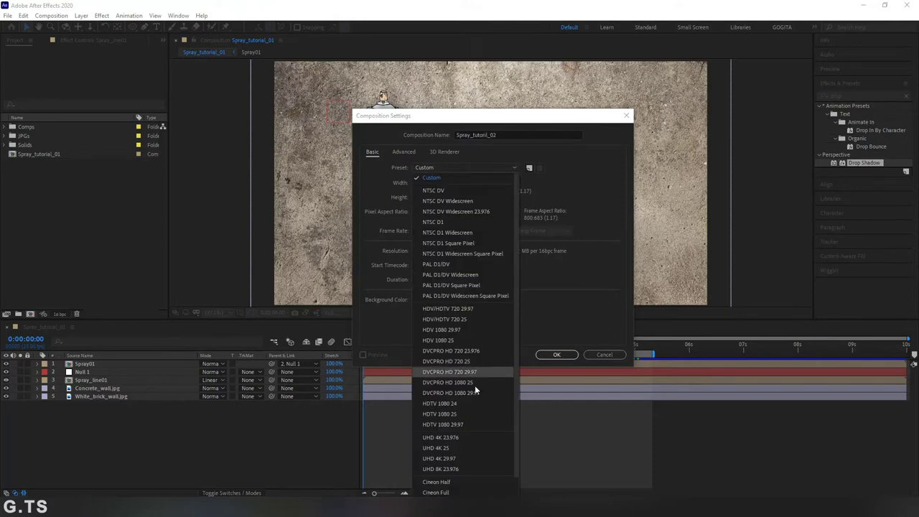
pyautogui.click(475, 413)
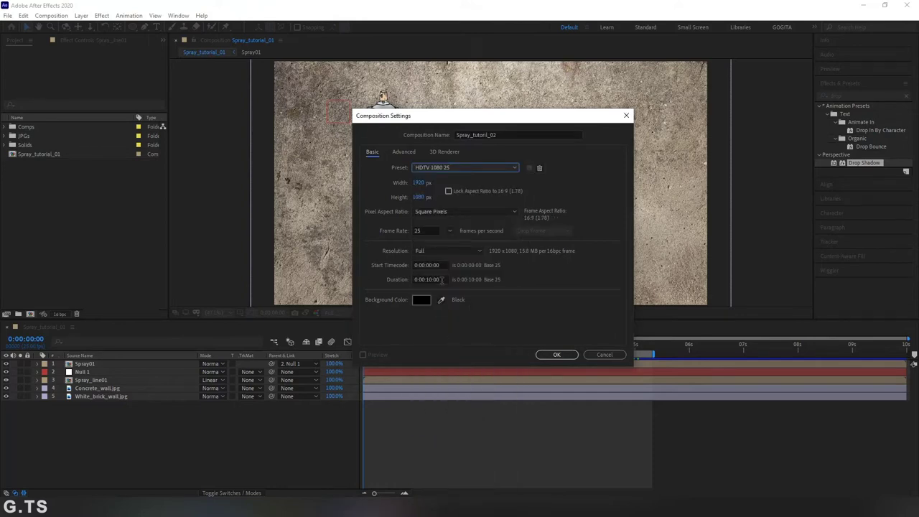
pyautogui.click(441, 279)
pyautogui.write('1400')
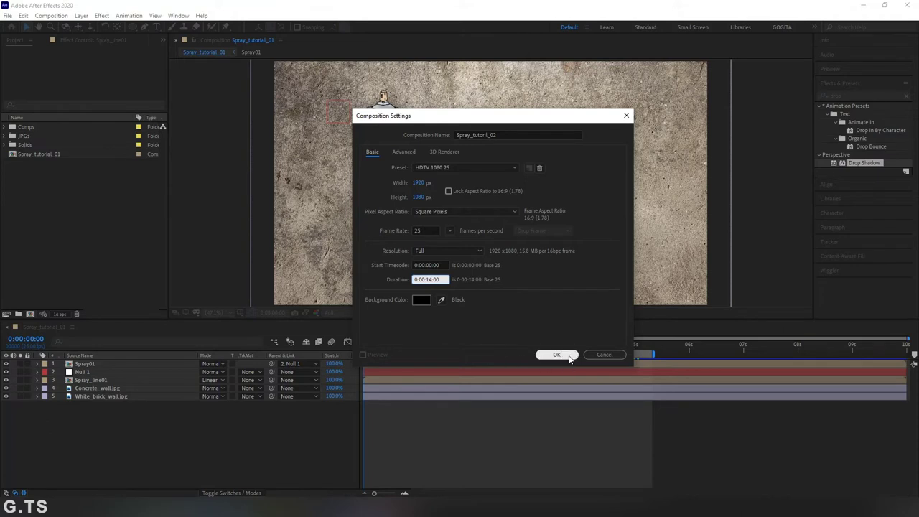
pyautogui.click(567, 354)
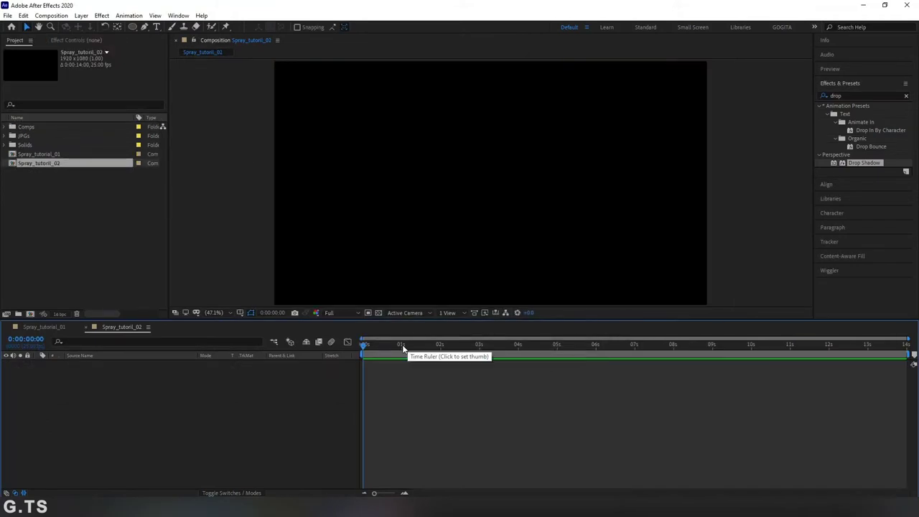
pyautogui.moveTo(295, 318); pyautogui.dragTo(296, 339)
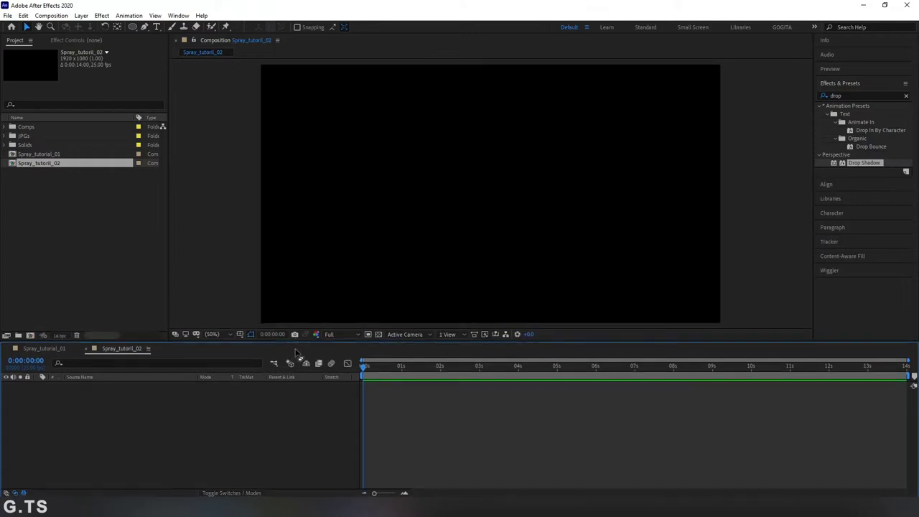
# Add White_brick_wall.jpg from the JPGs folder to the new composition as its background
pyautogui.click(53, 198)
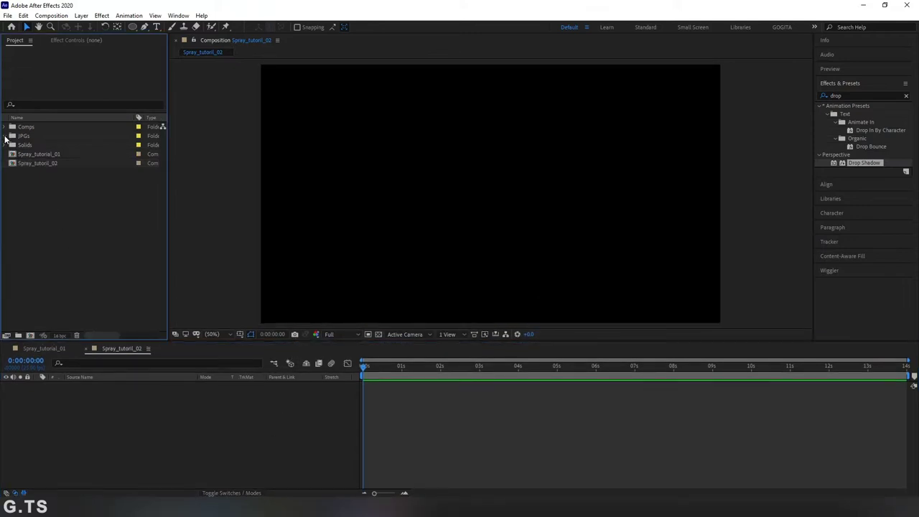
pyautogui.click(5, 136)
pyautogui.moveTo(51, 173); pyautogui.dragTo(136, 455)
# Scale the White_brick_wall.jpg layer down to 71% so more of the wall fits in the frame
pyautogui.click(36, 386)
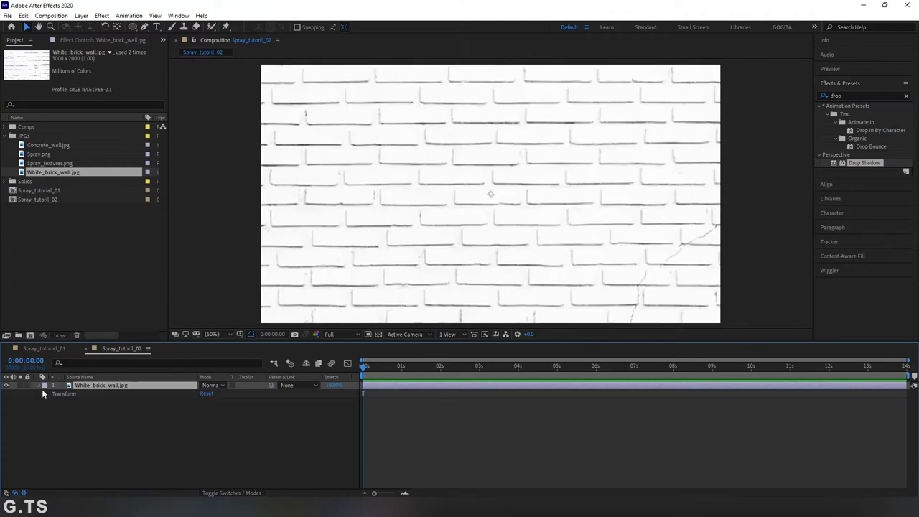
pyautogui.click(46, 393)
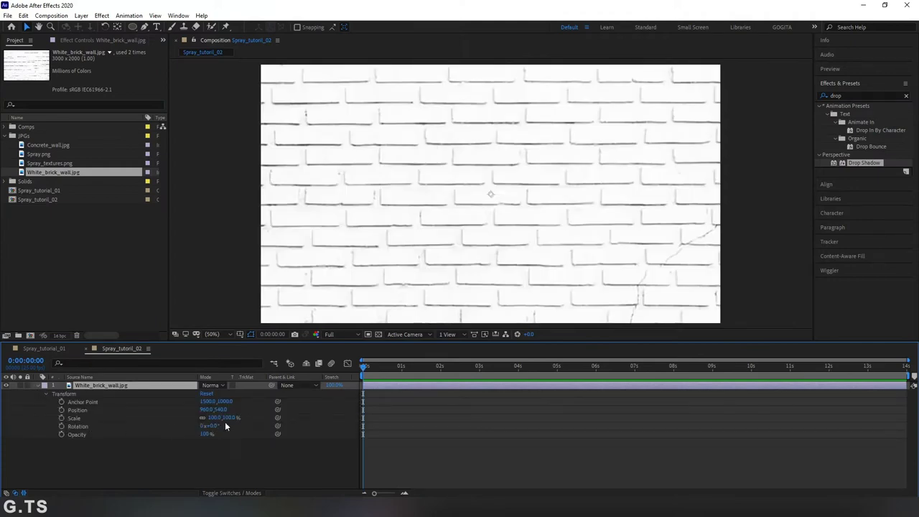
pyautogui.moveTo(225, 417); pyautogui.dragTo(208, 417)
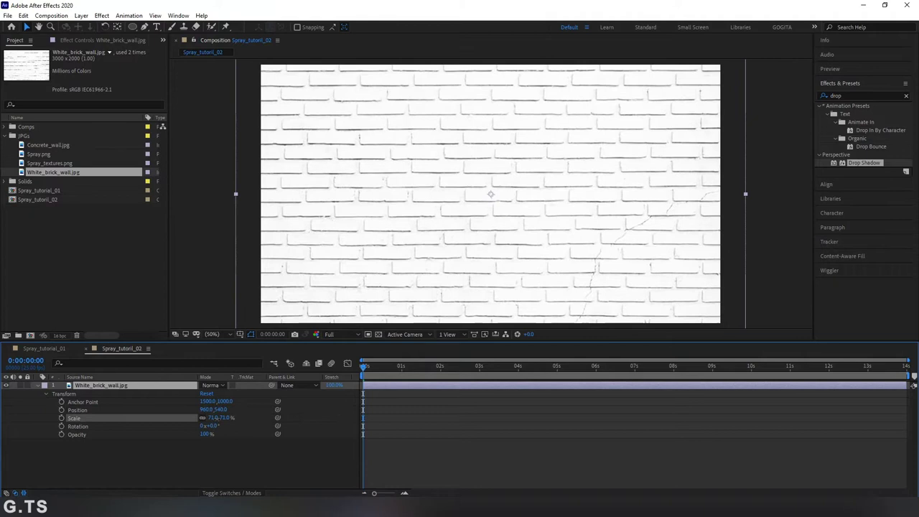
pyautogui.click(38, 385)
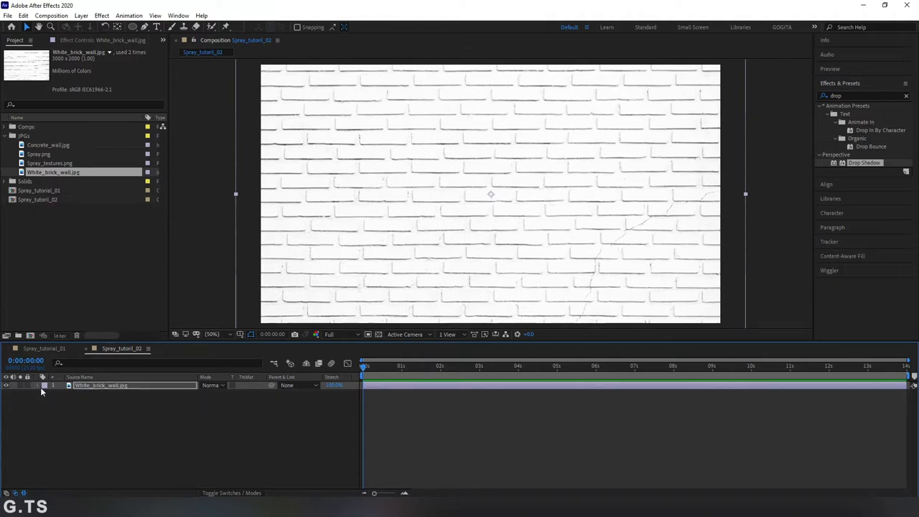
pyautogui.click(147, 453)
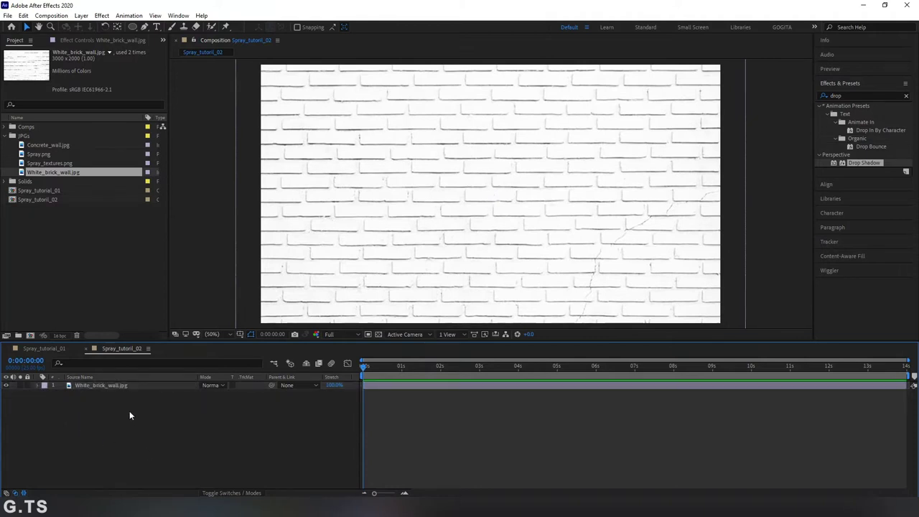
# Add Spray_textures.png to the composition as a layer above the brick wall
pyautogui.click(52, 164)
pyautogui.moveTo(56, 165); pyautogui.dragTo(119, 385)
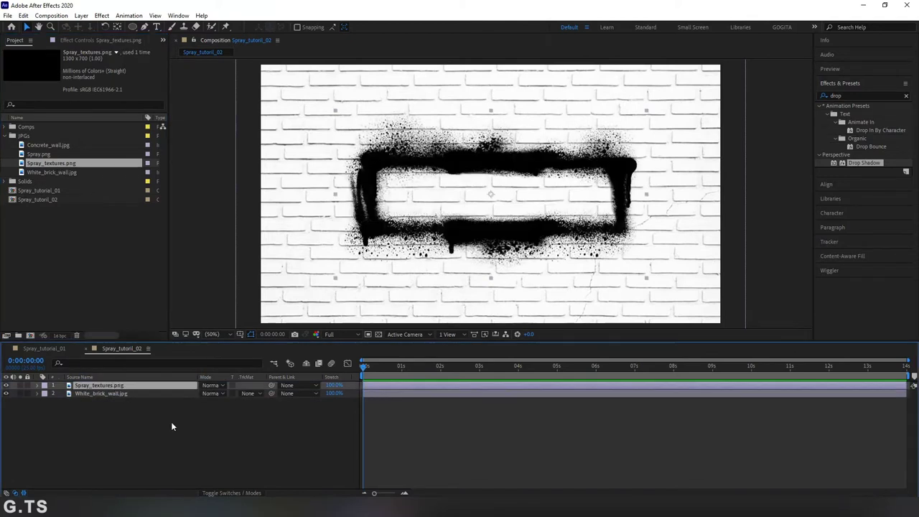
pyautogui.click(107, 384)
# Create a text layer reading "after effect" inside the sprayed frame
pyautogui.click(156, 27)
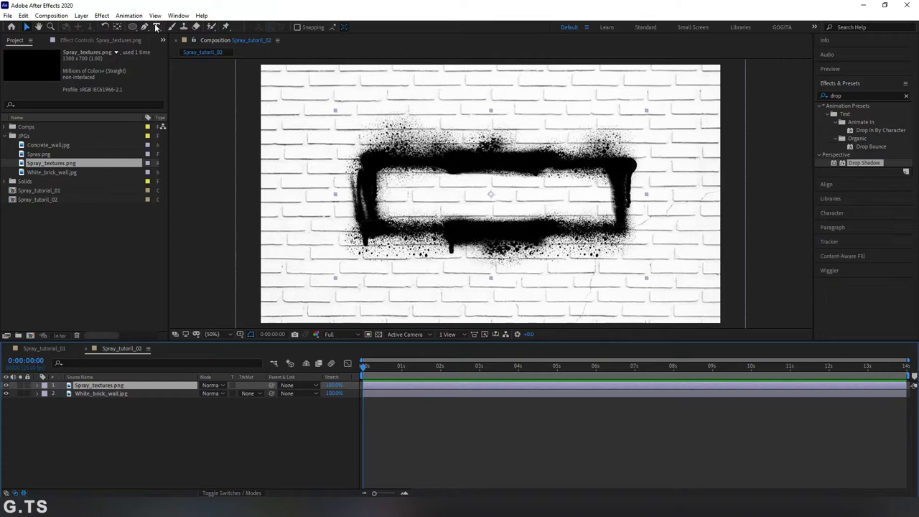
pyautogui.click(412, 199)
pyautogui.write('afte')
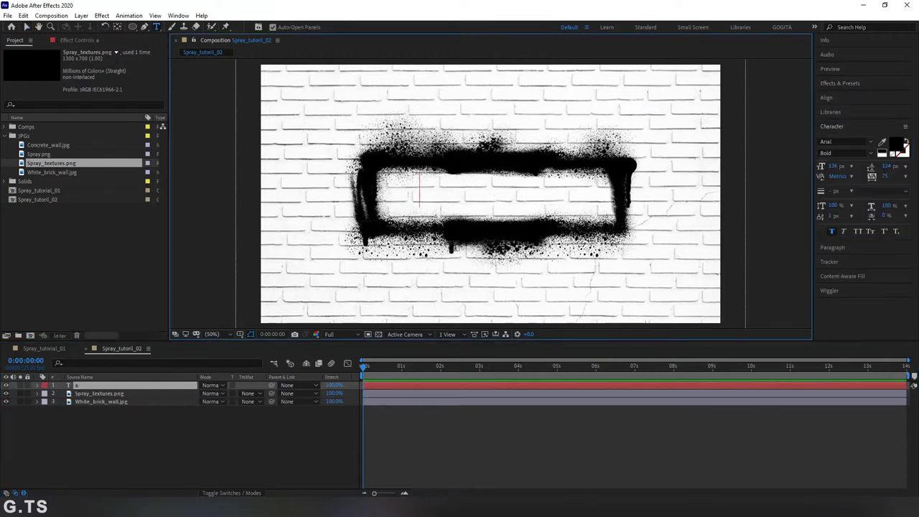
pyautogui.write('r')
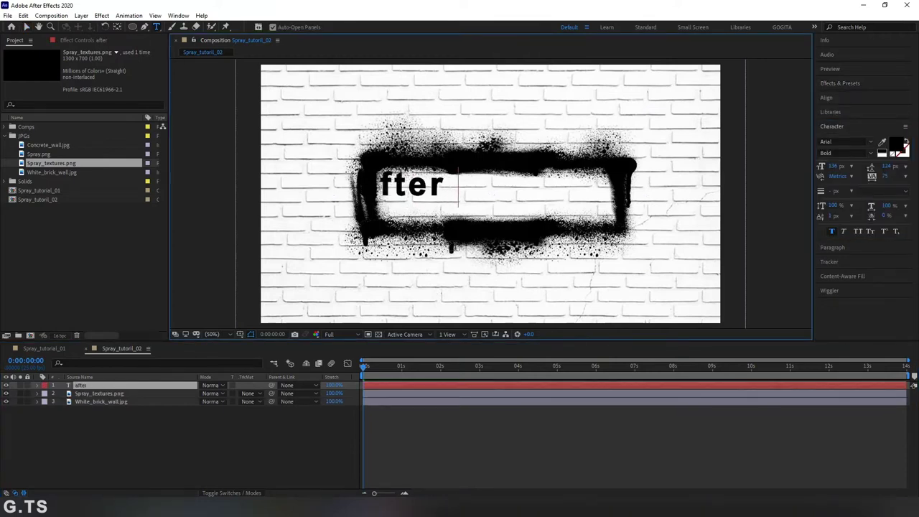
pyautogui.write(' effect')
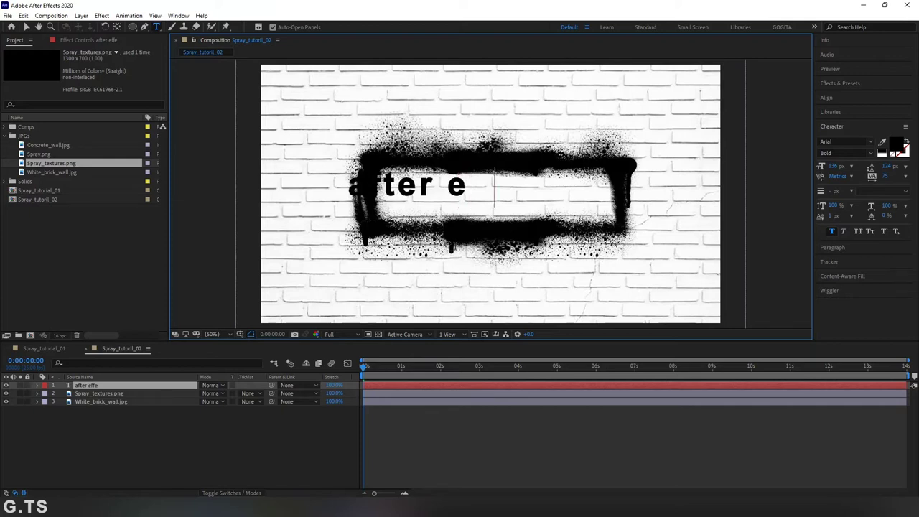
# Centre-align the "after effect" text and move it to the middle of the sprayed frame
pyautogui.click(120, 383)
pyautogui.click(843, 247)
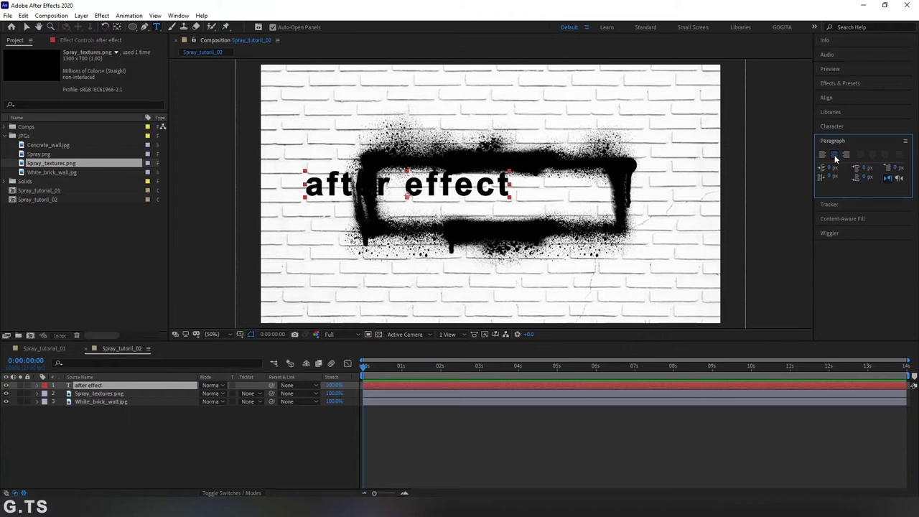
pyautogui.press('Return')
pyautogui.click(112, 428)
pyautogui.click(94, 383)
pyautogui.click(27, 27)
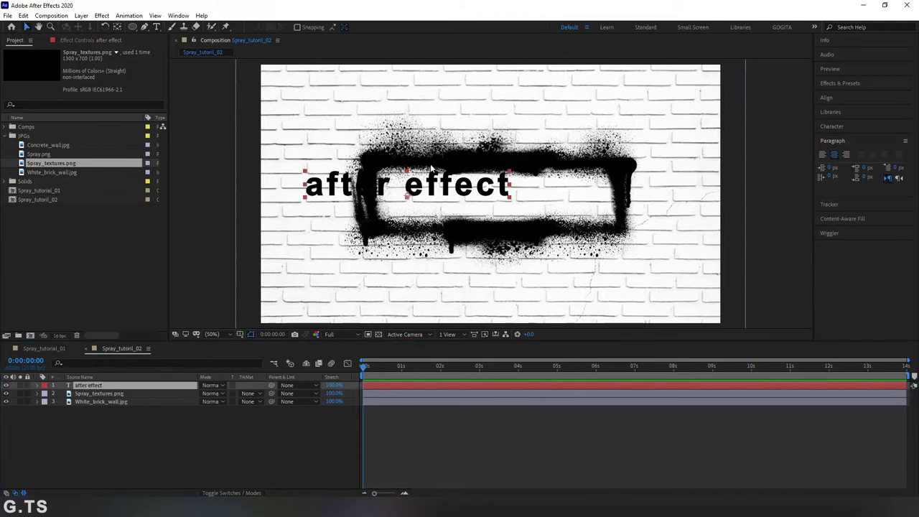
pyautogui.moveTo(427, 185); pyautogui.dragTo(490, 207)
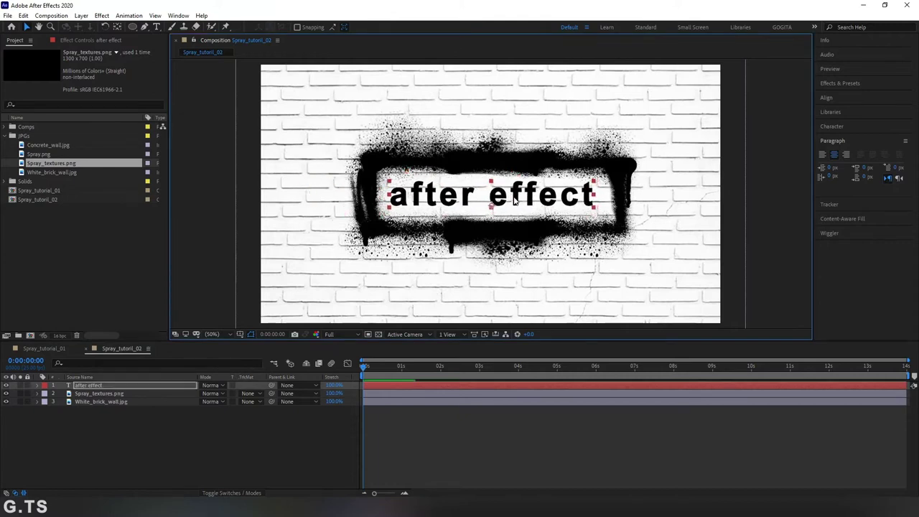
# Find the Roughen Edges effect and apply it to the "after effect" text layer
pyautogui.click(837, 83)
pyautogui.click(854, 95)
pyautogui.write('drop')
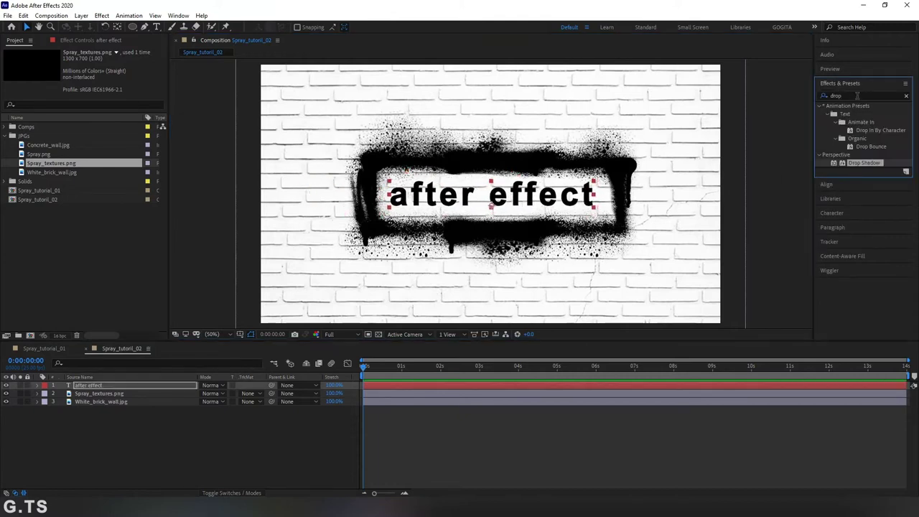
pyautogui.click(906, 96)
pyautogui.write('roug')
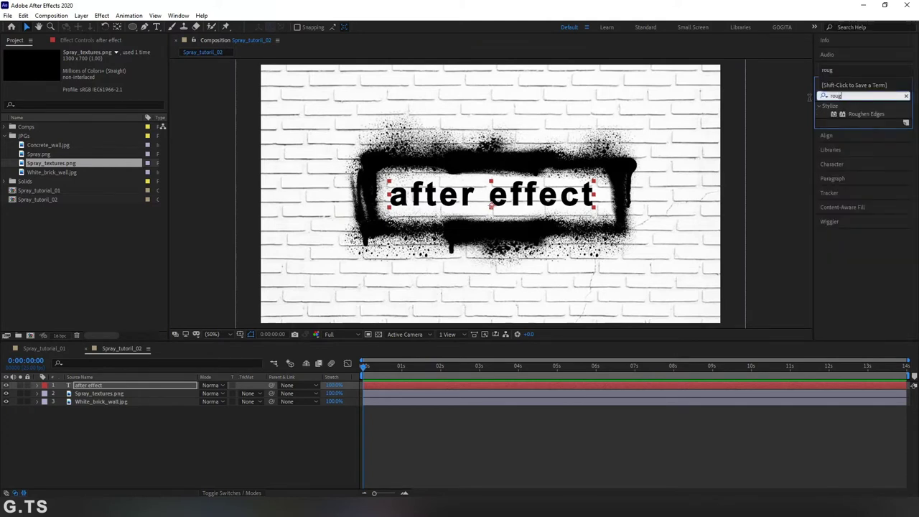
pyautogui.moveTo(865, 114); pyautogui.dragTo(105, 384)
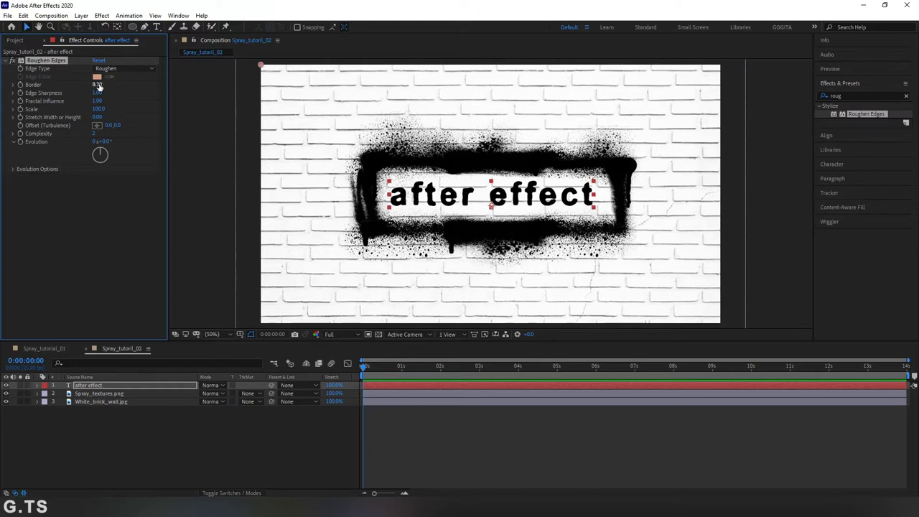
# Try a Roughen Edges scale of 10 and a border of 11.10 on the text, viewed at 100%
pyautogui.click(99, 109)
pyautogui.write('10')
pyautogui.click(96, 207)
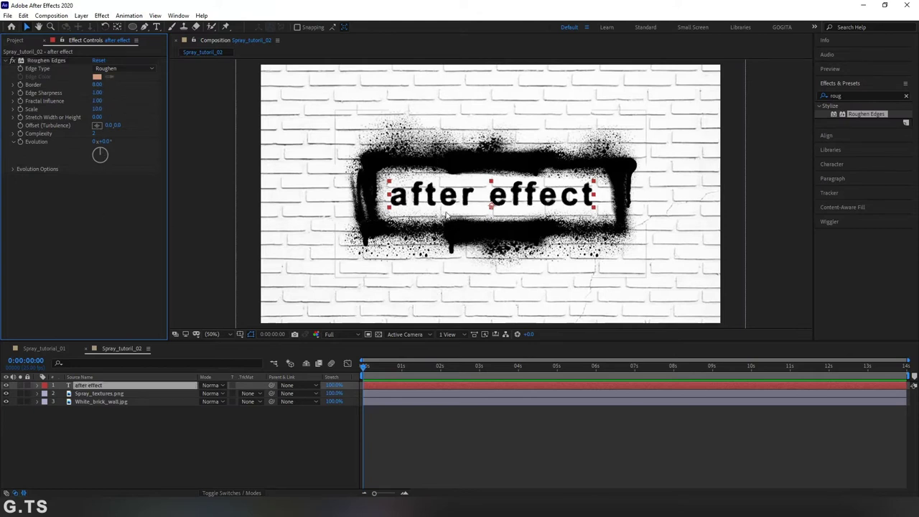
pyautogui.press('/')
pyautogui.moveTo(96, 84); pyautogui.dragTo(116, 85)
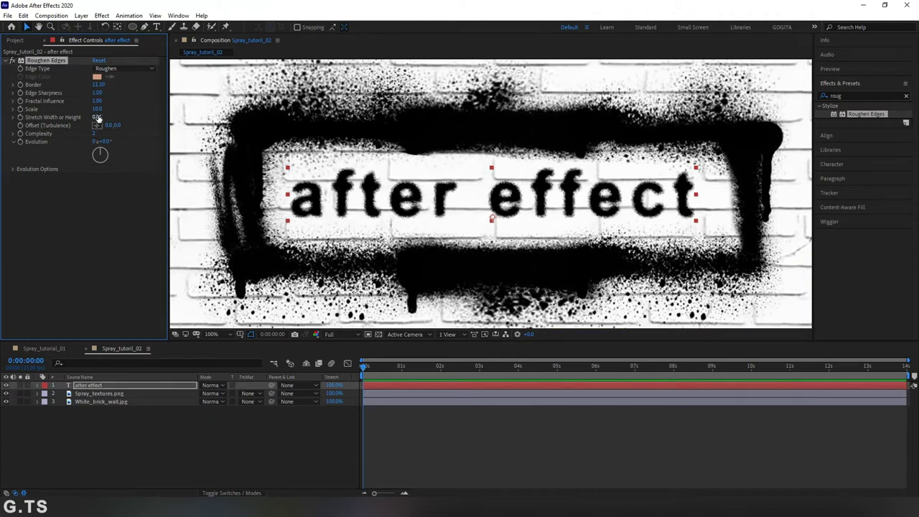
# Set the text's Roughen Edges scale to 15 and its border to 14
pyautogui.click(98, 109)
pyautogui.write('15')
pyautogui.press('Return')
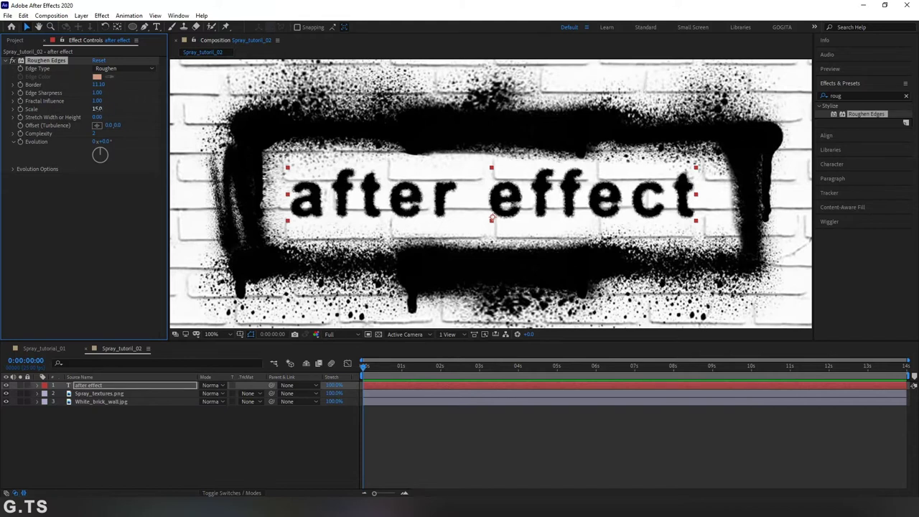
pyautogui.click(196, 442)
pyautogui.click(99, 85)
pyautogui.write('14')
pyautogui.press('Return')
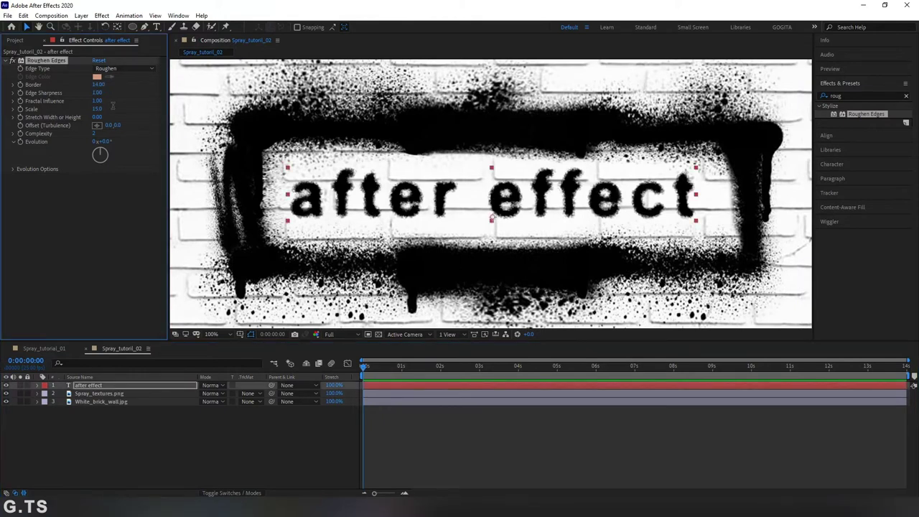
# Nudge the "after effect" text slightly to centre it inside the sprayed frame, and check it with the whole composition fitted in view
pyautogui.moveTo(501, 211); pyautogui.dragTo(506, 215)
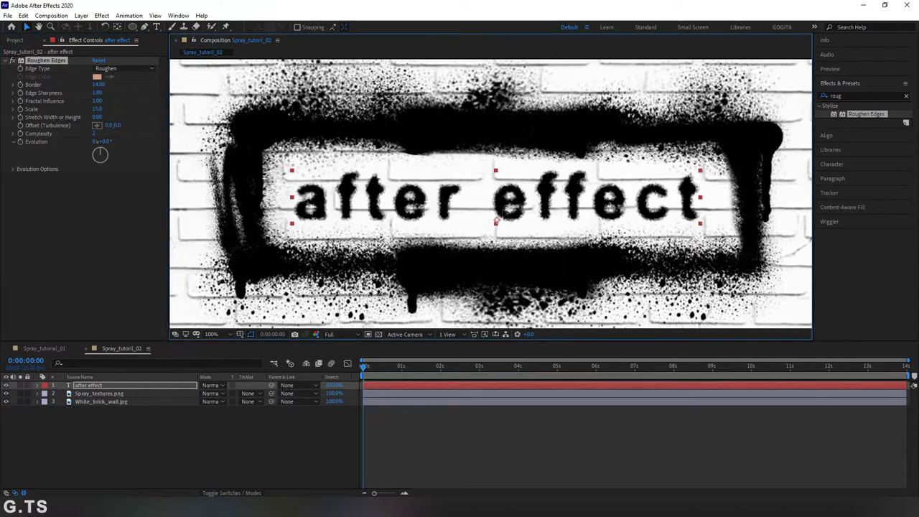
pyautogui.click(241, 422)
pyautogui.click(220, 334)
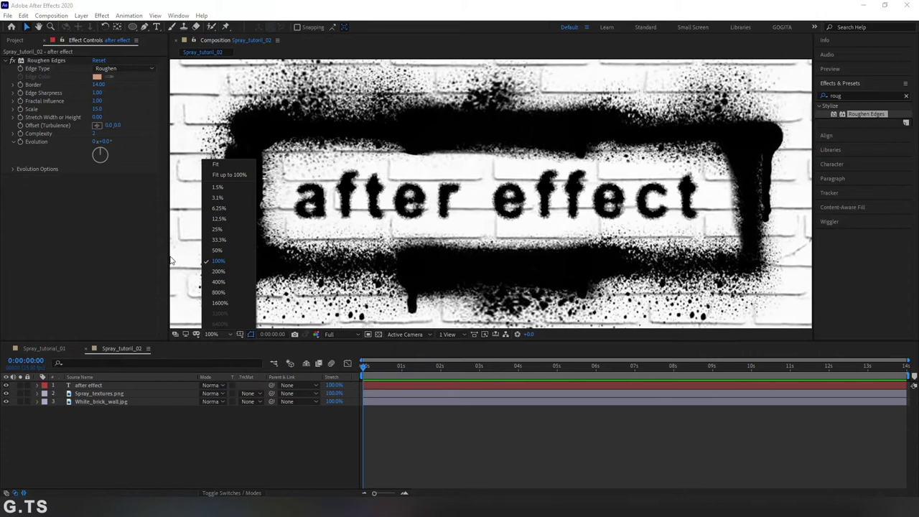
pyautogui.click(234, 164)
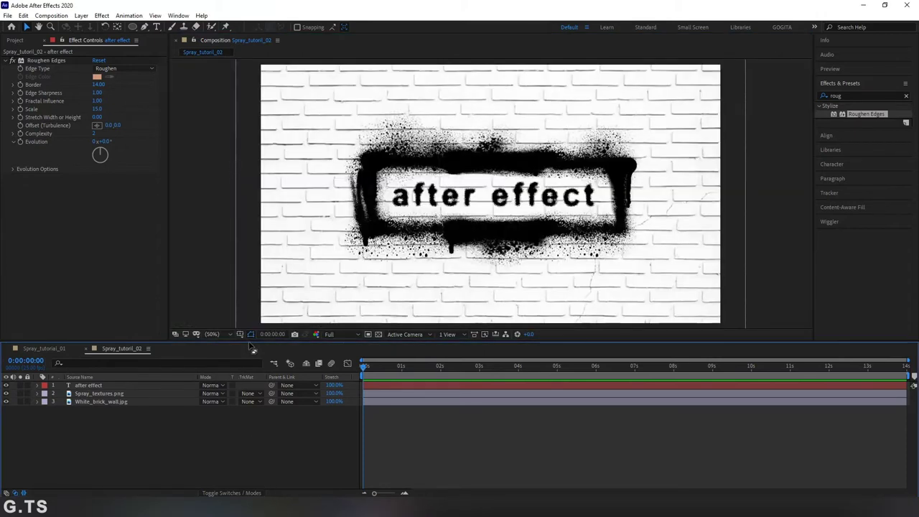
pyautogui.moveTo(252, 341); pyautogui.dragTo(249, 352)
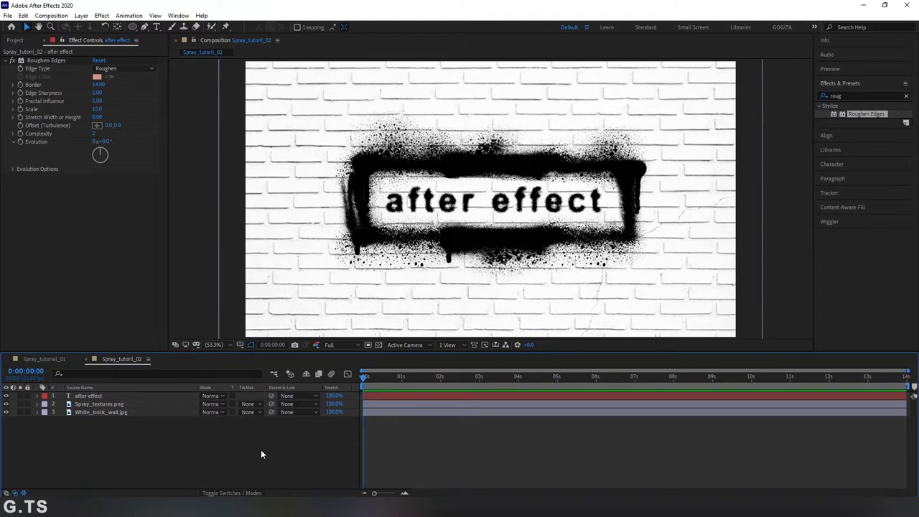
# Pre-compose the "after effect" text and Spray_textures.png layers into a new composition named Spray_sample01
pyautogui.click(15, 40)
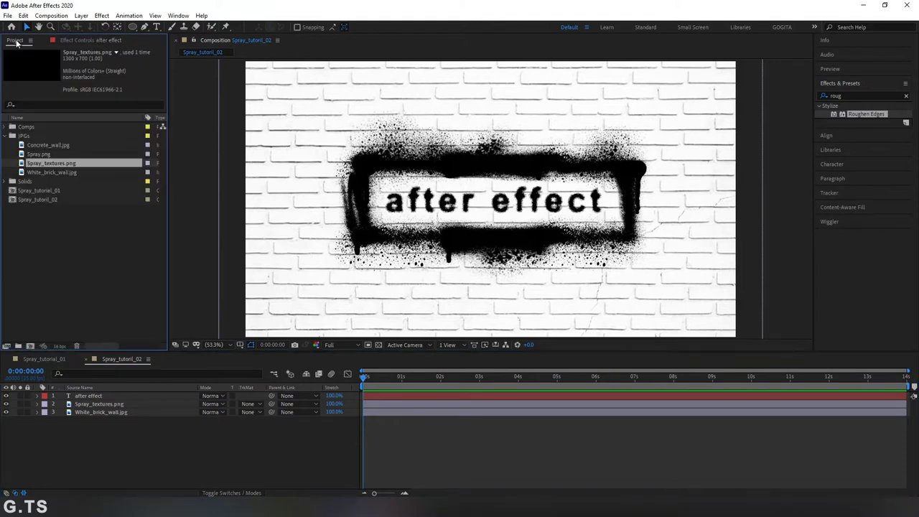
pyautogui.click(73, 271)
pyautogui.click(104, 404)
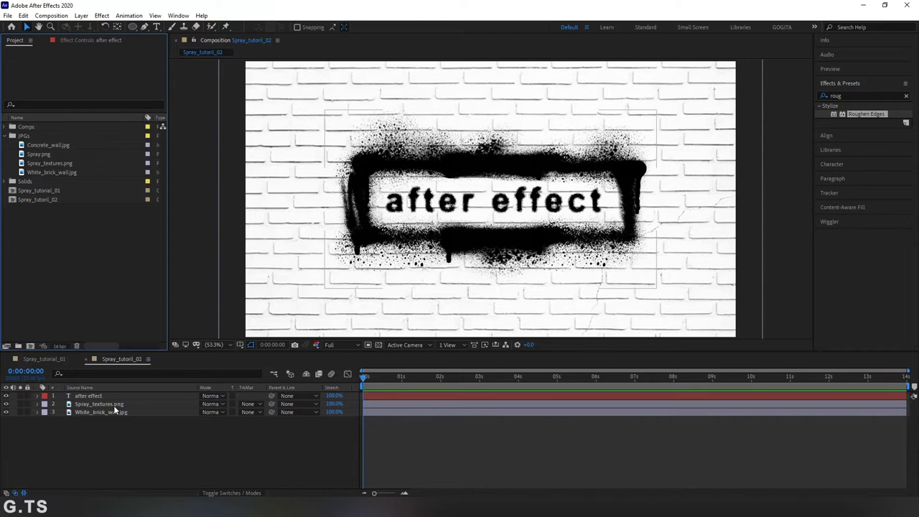
pyautogui.keyDown('shift'); pyautogui.click(92, 396); pyautogui.keyUp('shift')
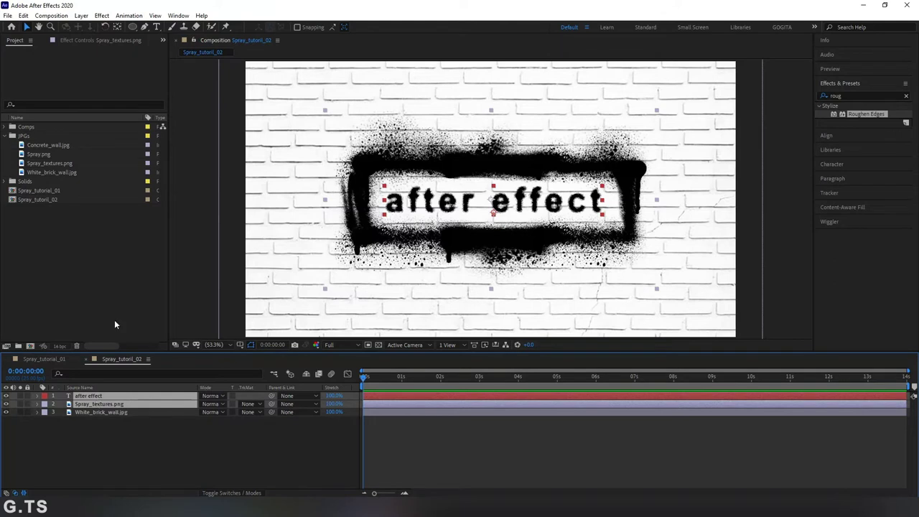
pyautogui.click(81, 15)
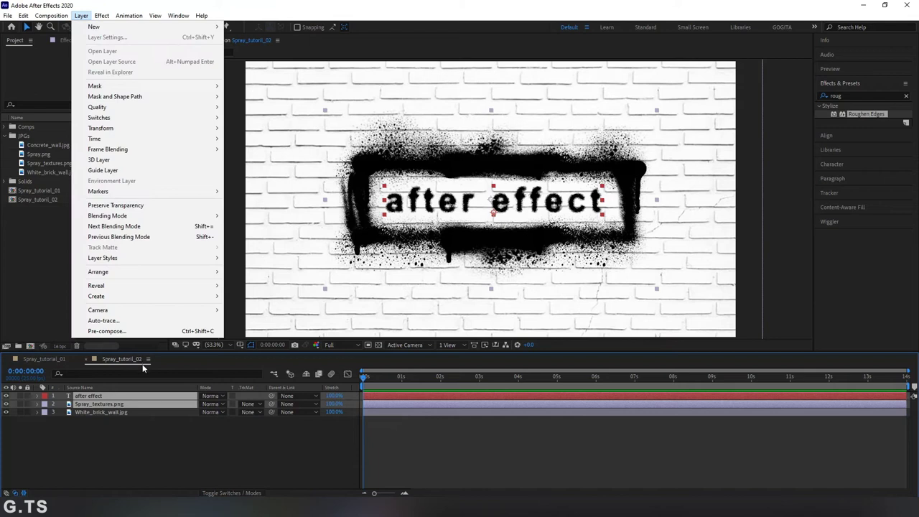
pyautogui.click(156, 335)
pyautogui.write('Spray_sample')
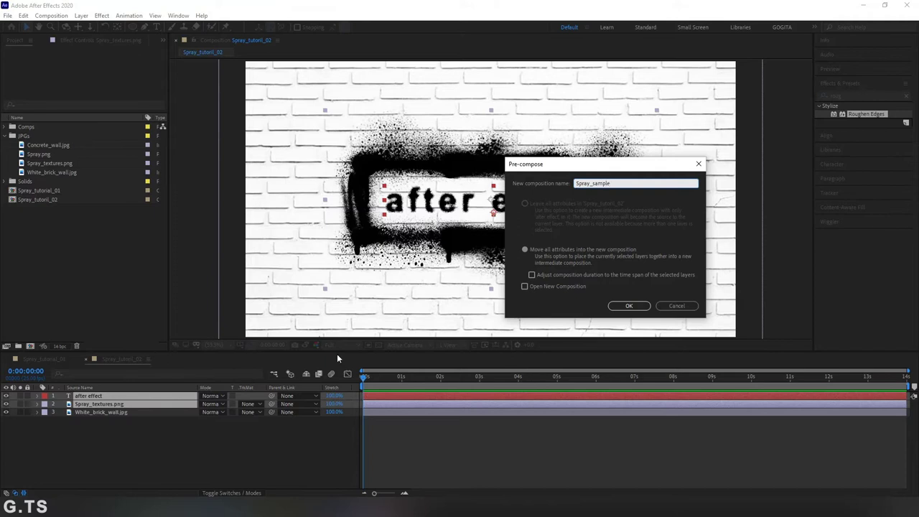
pyautogui.write('01')
pyautogui.click(629, 305)
# Find the Fill effect, apply it to the Spray_sample01 layer, and set its colour to purple 7E0993
pyautogui.click(99, 404)
pyautogui.click(386, 396)
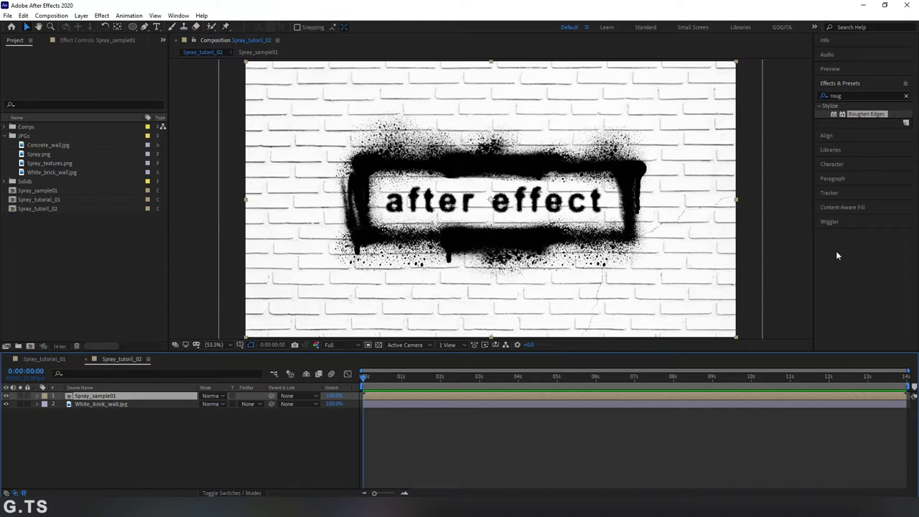
pyautogui.doubleClick(850, 96)
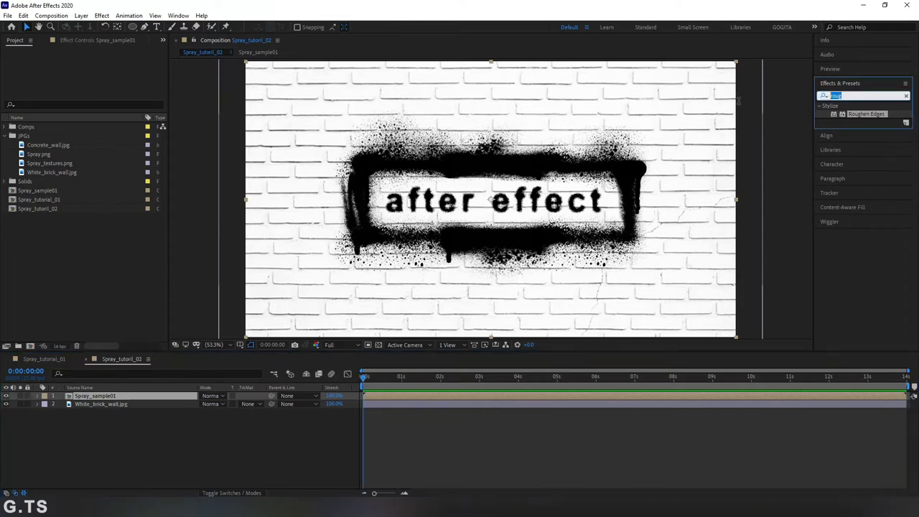
pyautogui.write('fill')
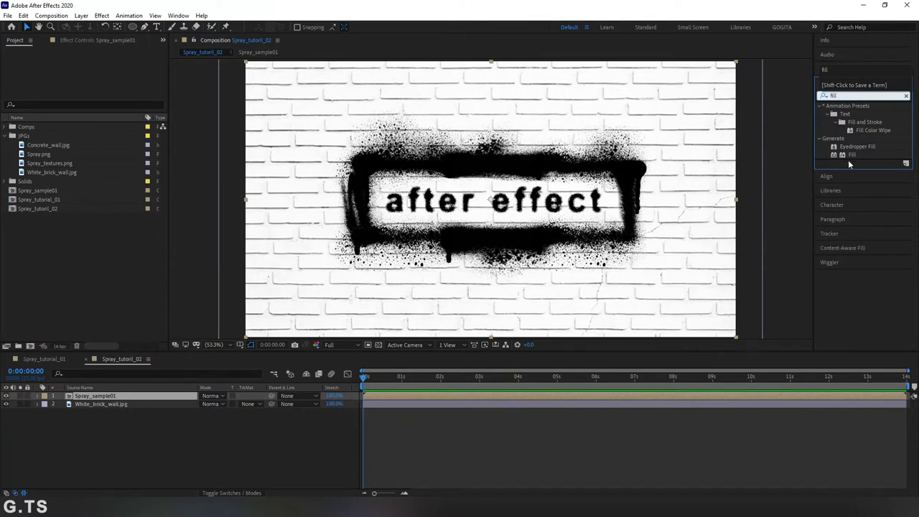
pyautogui.moveTo(847, 158); pyautogui.dragTo(101, 396)
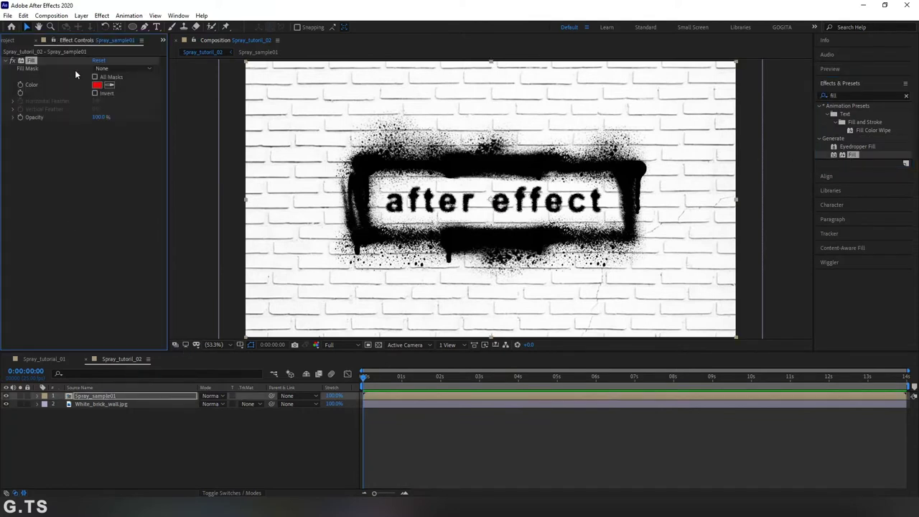
pyautogui.click(97, 84)
pyautogui.moveTo(605, 163)
pyautogui.mouseDown()
pyautogui.moveTo(610, 141)
pyautogui.moveTo(574, 154)
pyautogui.moveTo(596, 171)
pyautogui.moveTo(592, 181)
pyautogui.mouseUp()
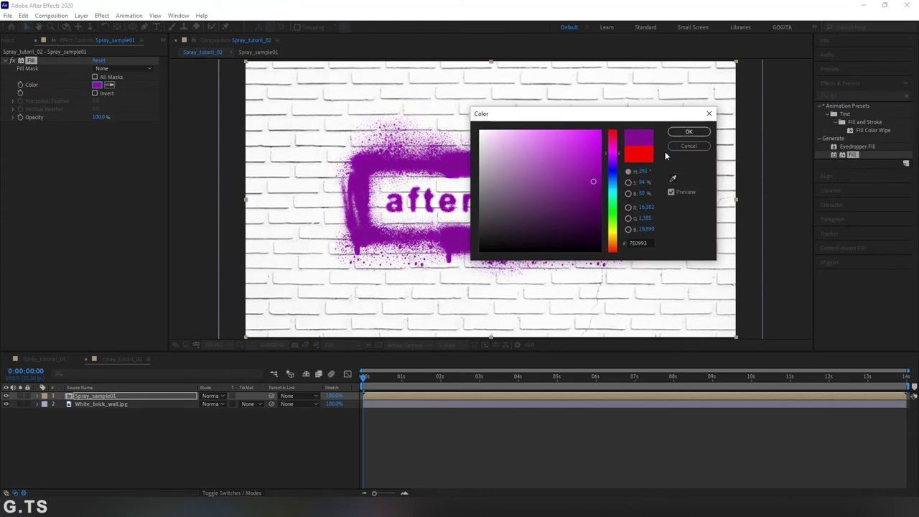
pyautogui.click(688, 131)
# Try the Linear Burn, Multiply, Darken and Color Burn blending modes on the Spray_sample01 layer
pyautogui.click(152, 396)
pyautogui.click(213, 395)
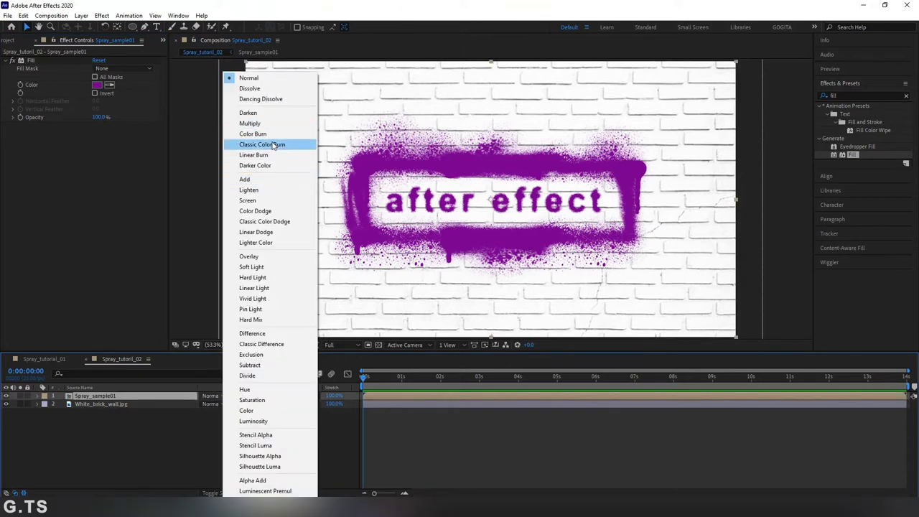
pyautogui.click(272, 156)
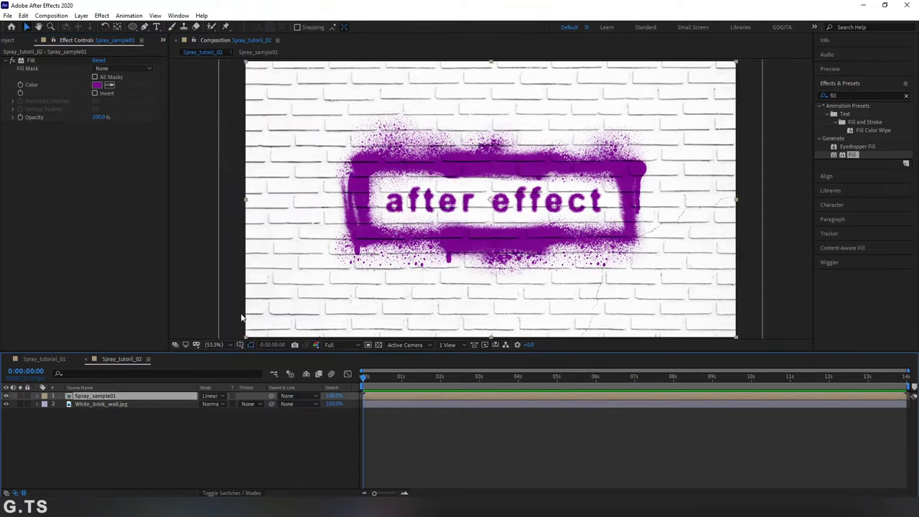
pyautogui.click(218, 397)
pyautogui.click(264, 127)
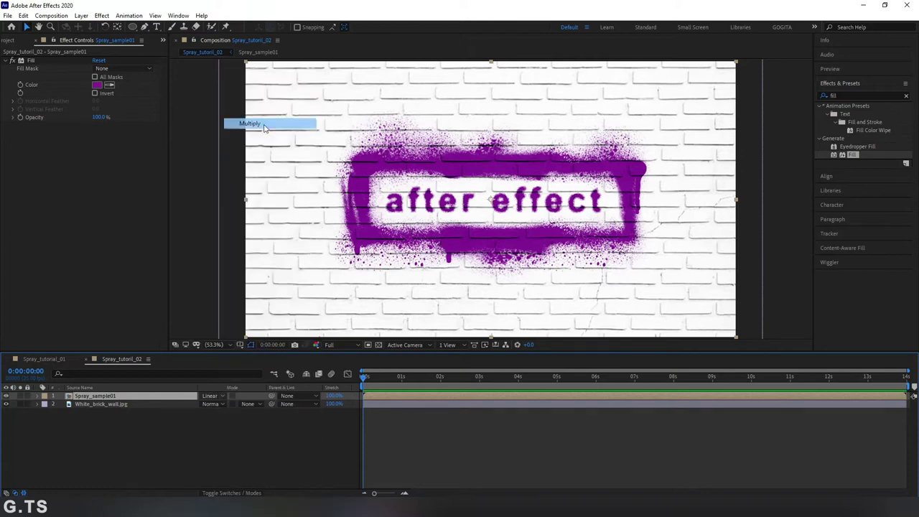
pyautogui.click(218, 396)
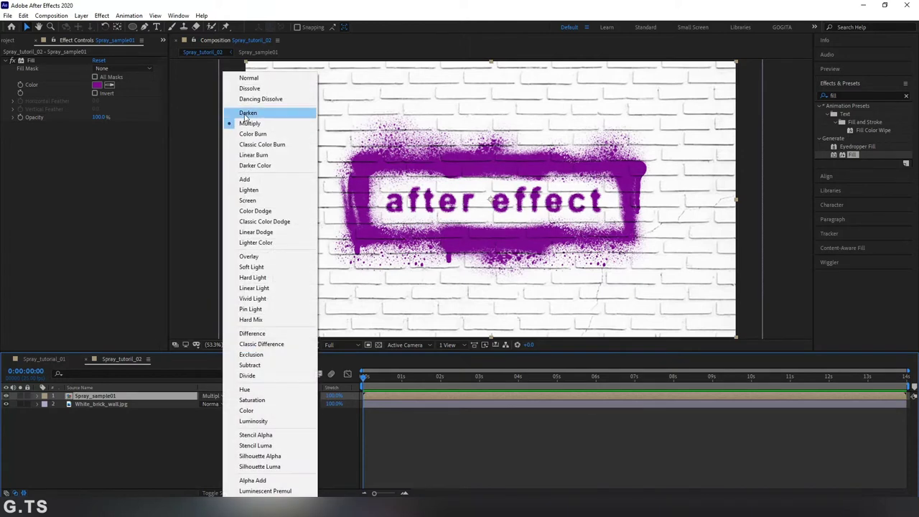
pyautogui.click(247, 113)
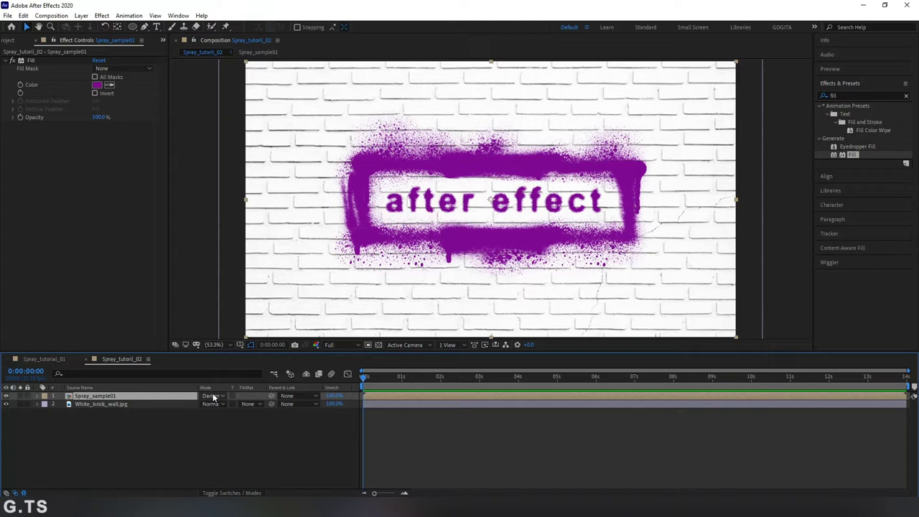
pyautogui.click(212, 397)
pyautogui.click(262, 135)
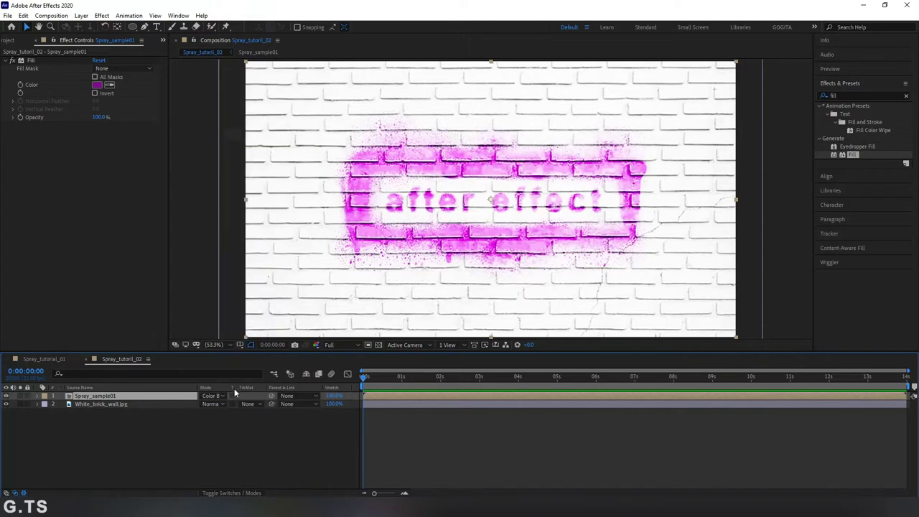
# Set the blending mode of the Spray_sample01 layer to Linear Burn and deselect the layer
pyautogui.click(212, 396)
pyautogui.click(254, 154)
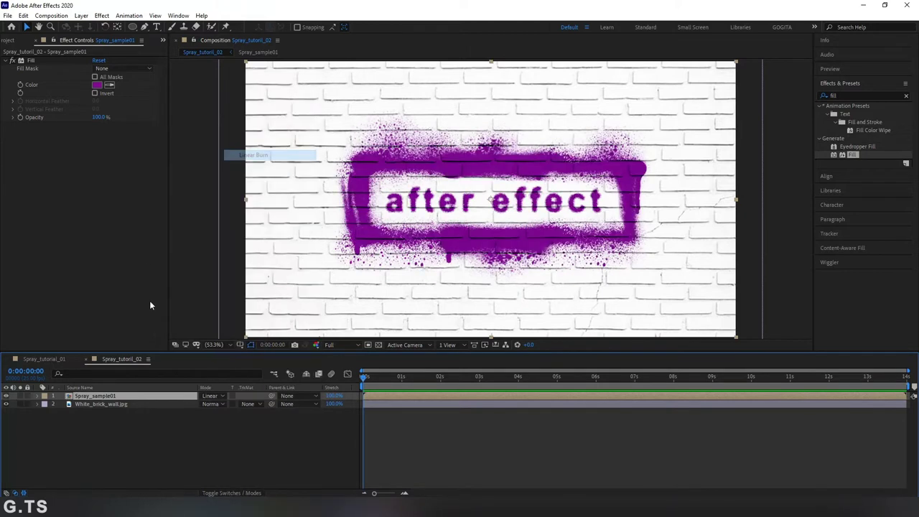
pyautogui.click(204, 434)
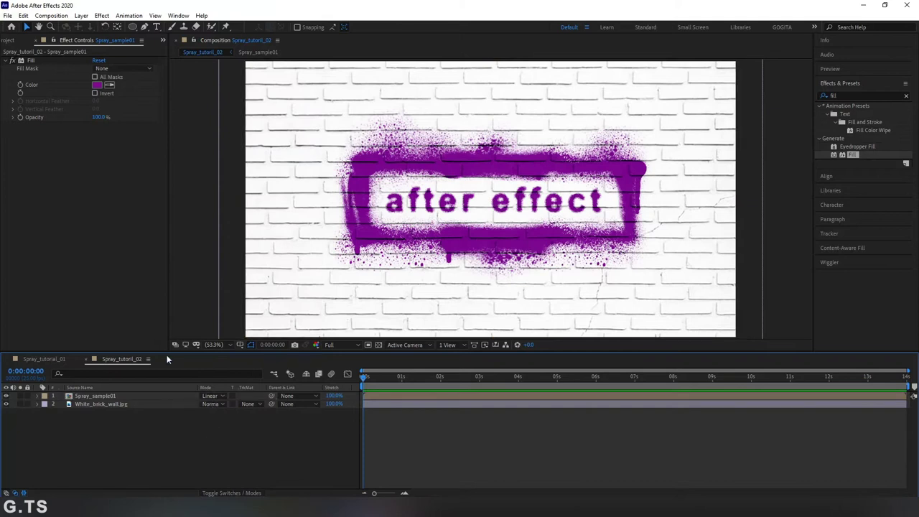
pyautogui.moveTo(172, 361); pyautogui.dragTo(172, 371)
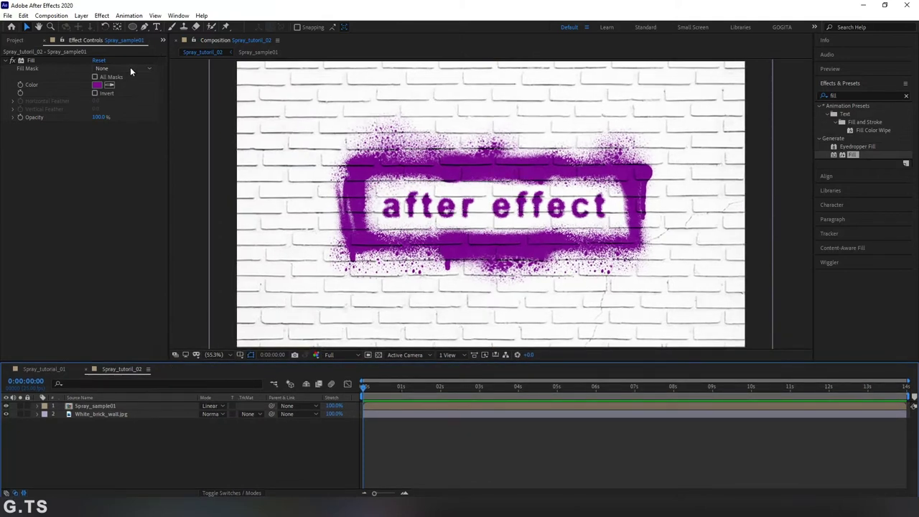
# Draw a zigzag path on a new shape layer with the Pen tool, sweeping up and down across the whole sprayed graphic
pyautogui.click(144, 26)
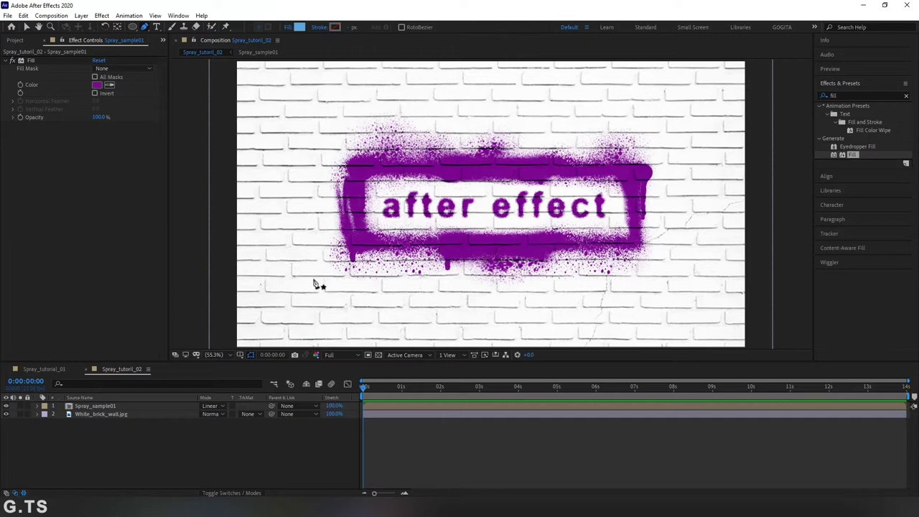
pyautogui.click(249, 299)
pyautogui.moveTo(334, 286); pyautogui.dragTo(344, 277)
pyautogui.moveTo(361, 113); pyautogui.dragTo(362, 281)
pyautogui.moveTo(415, 119); pyautogui.dragTo(412, 286)
pyautogui.moveTo(465, 126); pyautogui.dragTo(465, 286)
pyautogui.moveTo(524, 126); pyautogui.dragTo(518, 245)
pyautogui.moveTo(508, 296); pyautogui.dragTo(506, 291)
pyautogui.moveTo(577, 127); pyautogui.dragTo(549, 293)
pyautogui.moveTo(623, 121); pyautogui.dragTo(612, 291)
pyautogui.moveTo(655, 130); pyautogui.dragTo(659, 229)
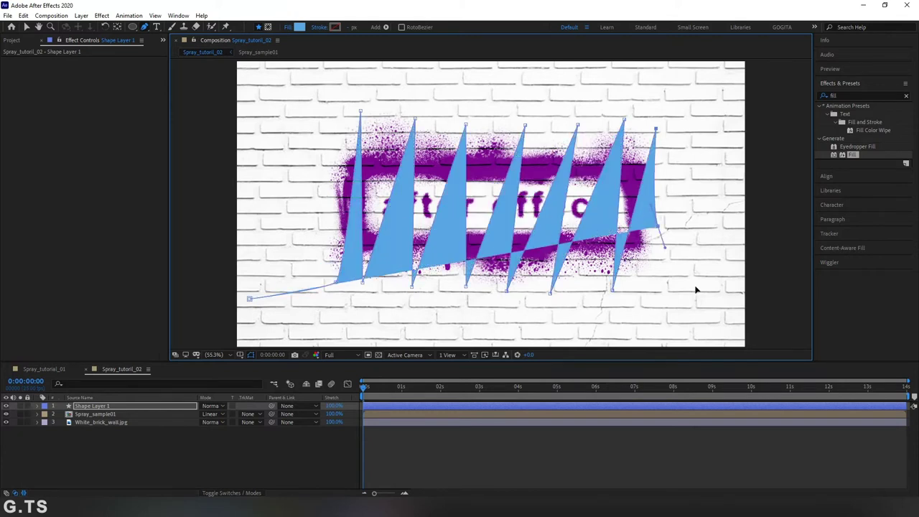
pyautogui.moveTo(697, 281); pyautogui.dragTo(704, 284)
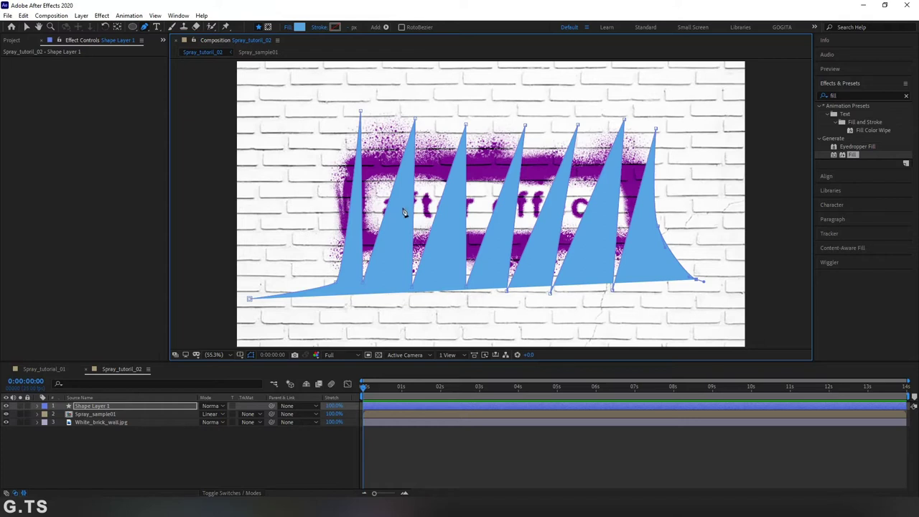
# Remove the zigzag shape's fill and set its stroke colour to white (FFFFFF)
pyautogui.click(289, 27)
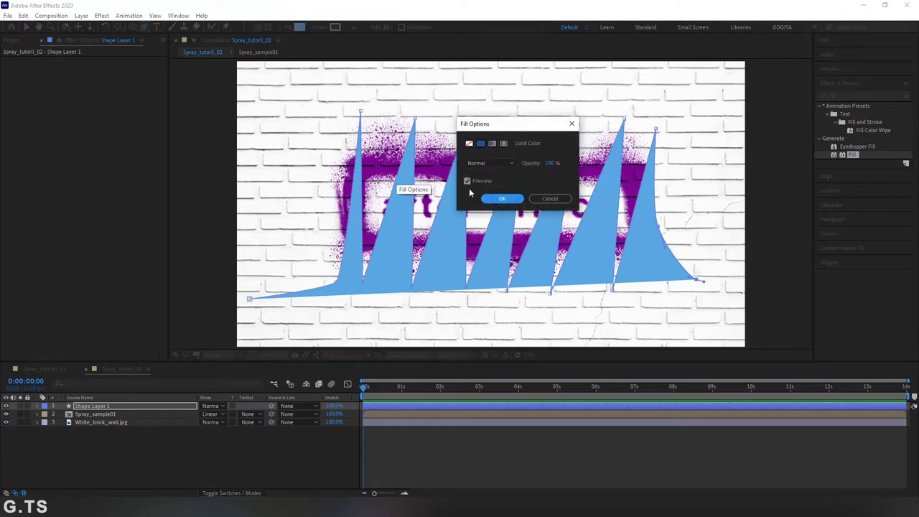
pyautogui.click(467, 142)
pyautogui.click(485, 197)
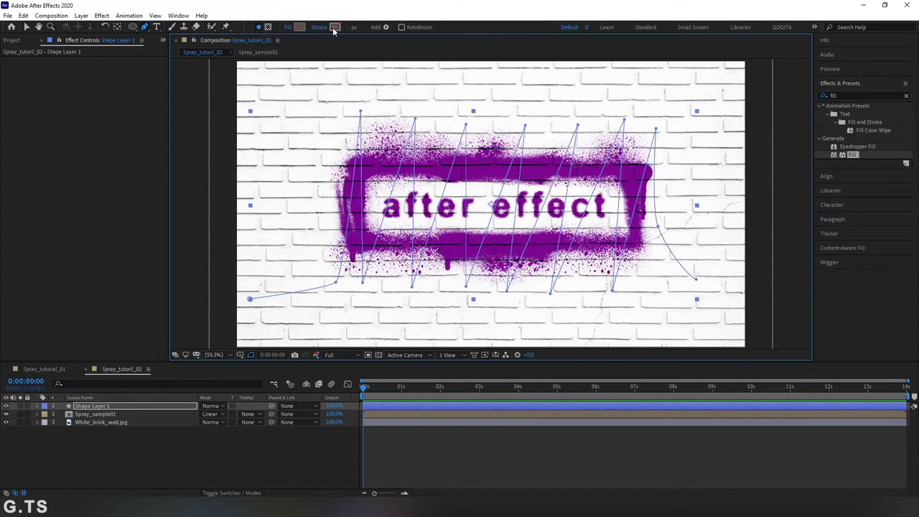
pyautogui.click(334, 27)
pyautogui.click(479, 131)
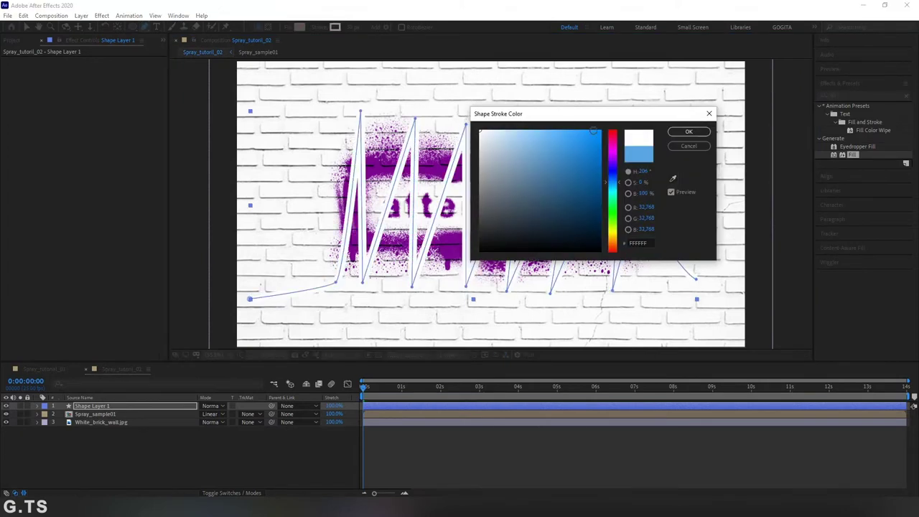
pyautogui.click(688, 131)
pyautogui.click(27, 28)
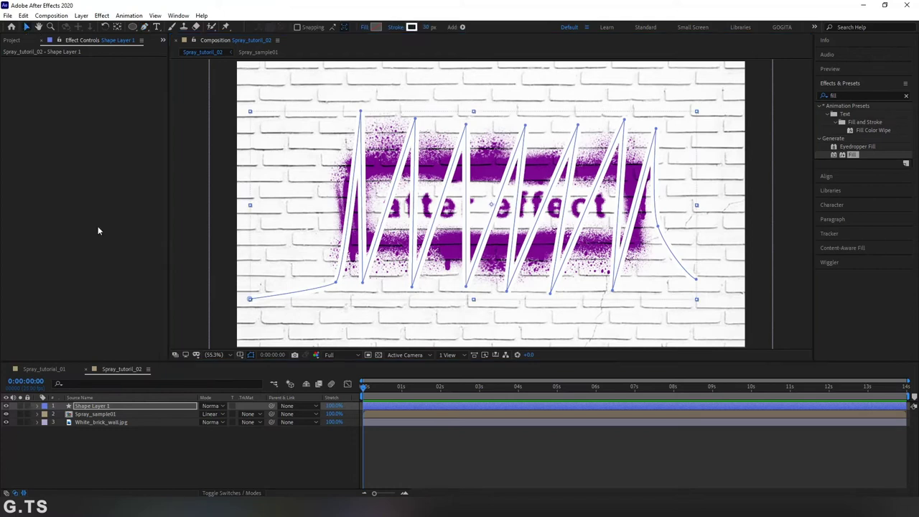
# Rename the shape layer spray_mask01 and widen its stroke to 196 px, covering the whole sprayed graphic
pyautogui.click(128, 405)
pyautogui.press('Return')
pyautogui.write('spray_mask01')
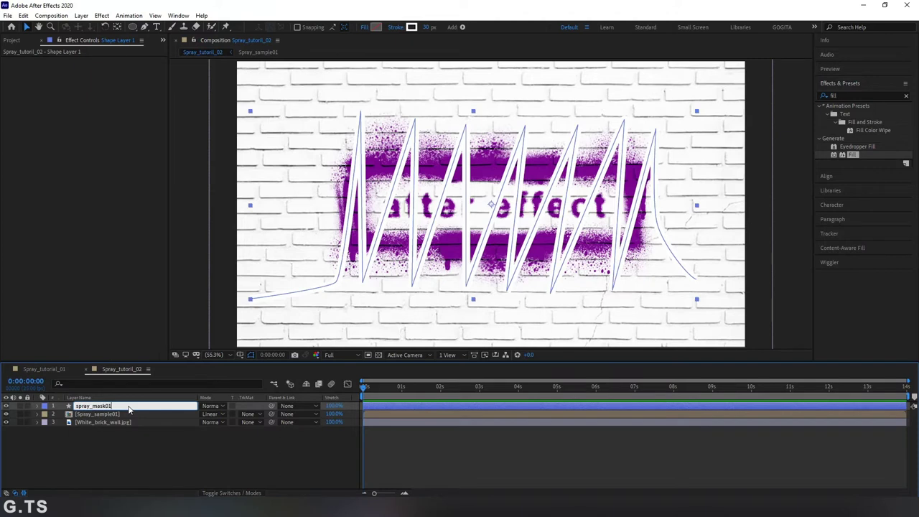
pyautogui.press('Return')
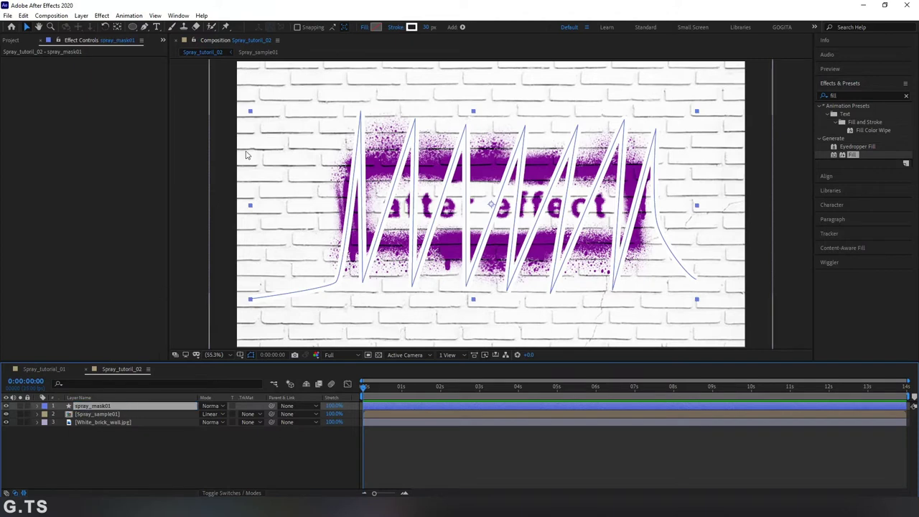
pyautogui.moveTo(427, 32); pyautogui.dragTo(528, 49)
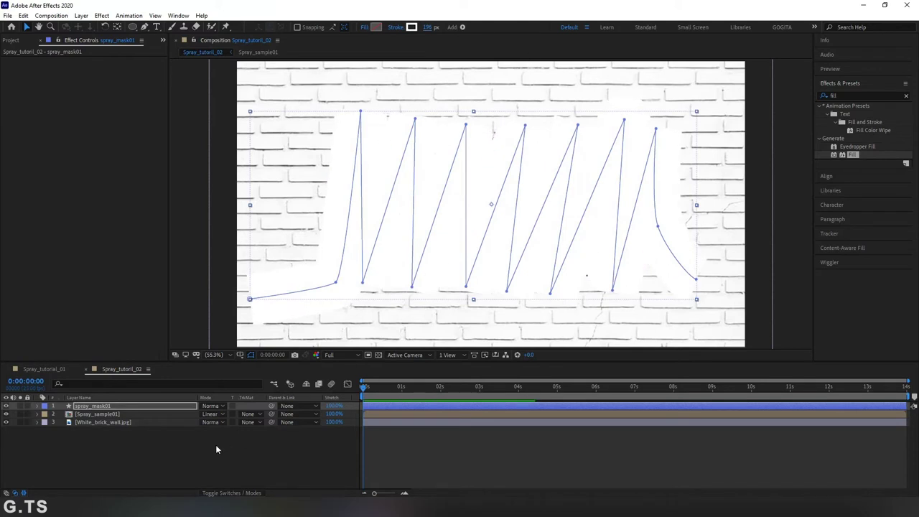
pyautogui.click(152, 453)
# Set the track matte of the Spray_sample01 layer to Alpha Inverted Matte "spray_mask01"
pyautogui.click(110, 414)
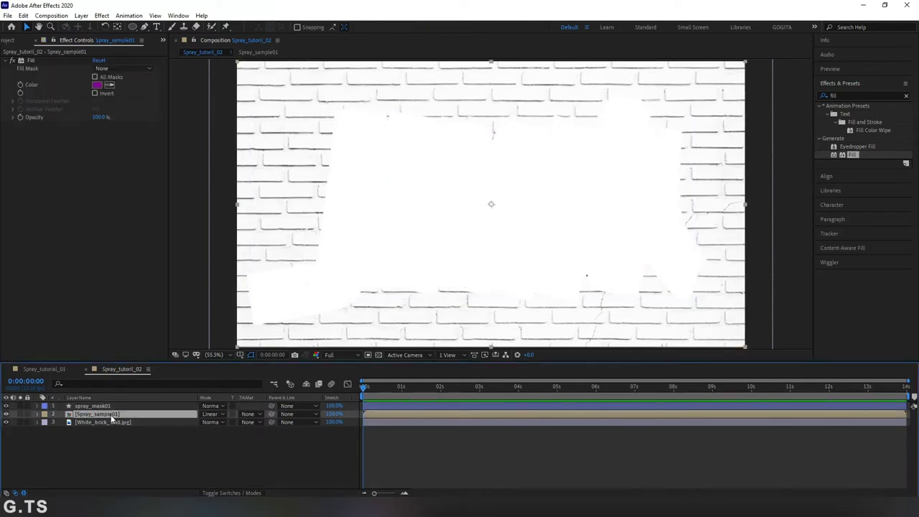
pyautogui.click(249, 414)
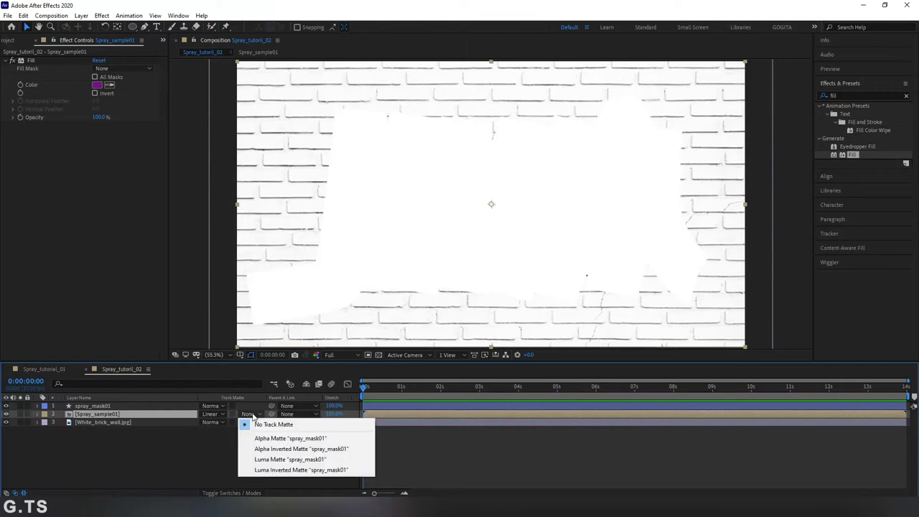
pyautogui.click(305, 449)
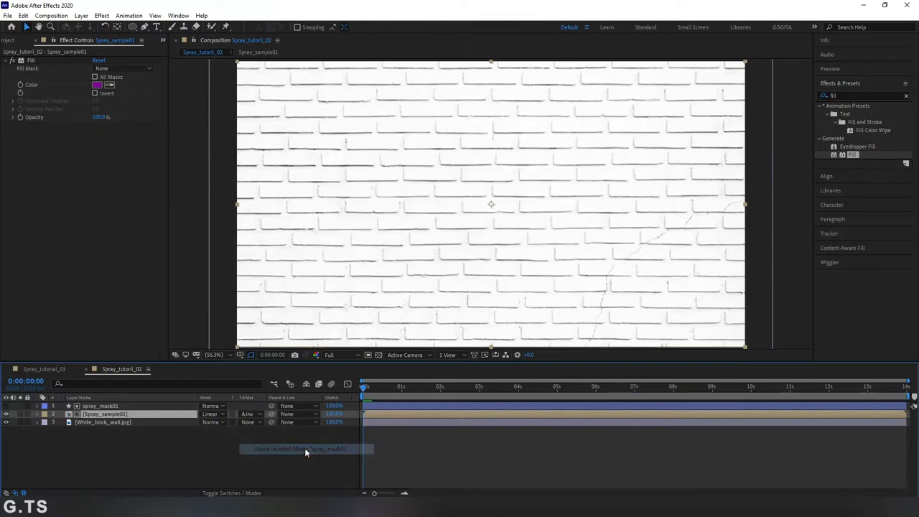
# Add Trim Paths to the spray_mask01 shape layer and expand its properties in an enlarged timeline
pyautogui.click(104, 405)
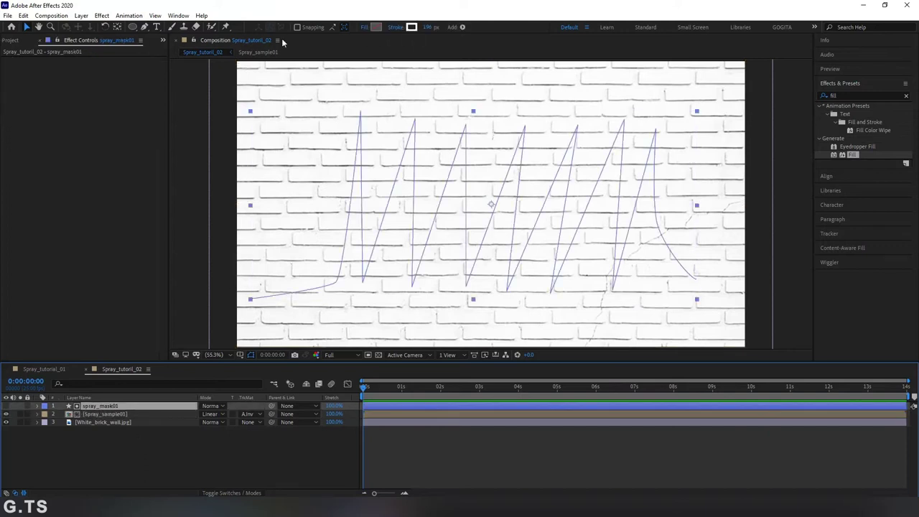
pyautogui.click(462, 28)
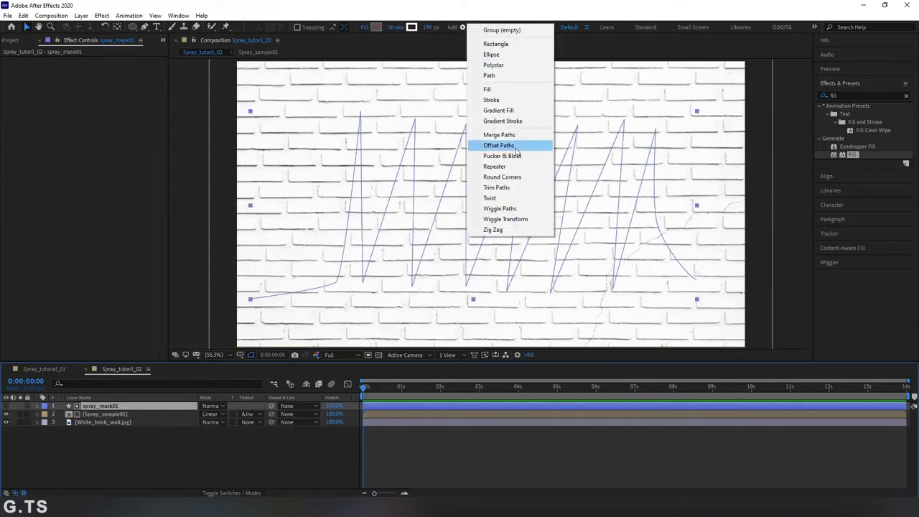
pyautogui.click(518, 188)
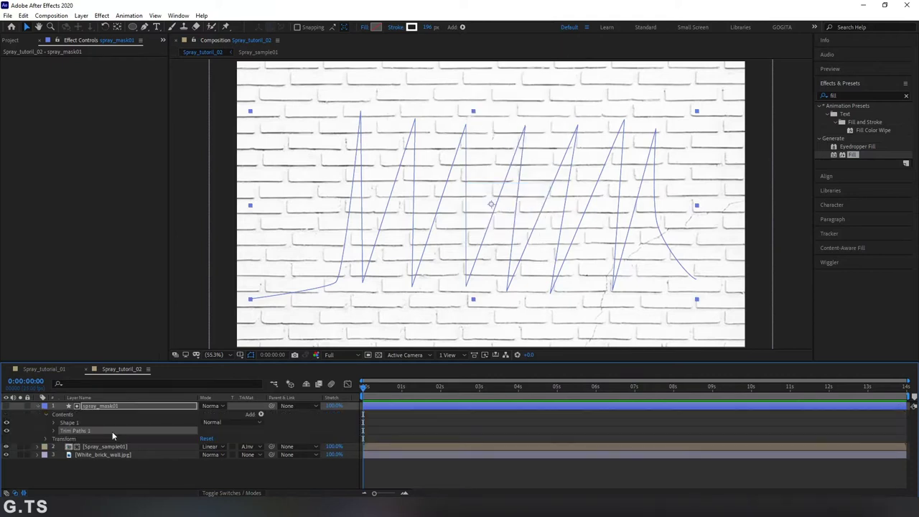
pyautogui.click(53, 432)
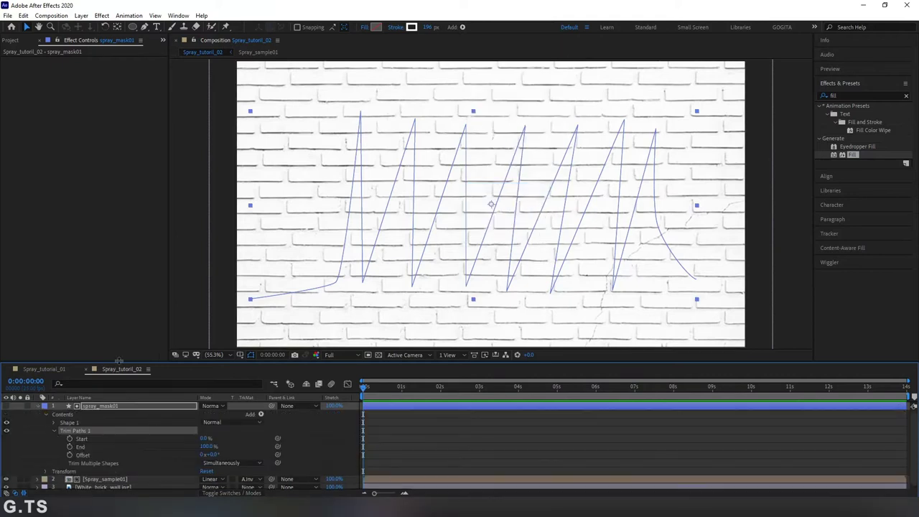
pyautogui.moveTo(115, 357); pyautogui.dragTo(130, 300)
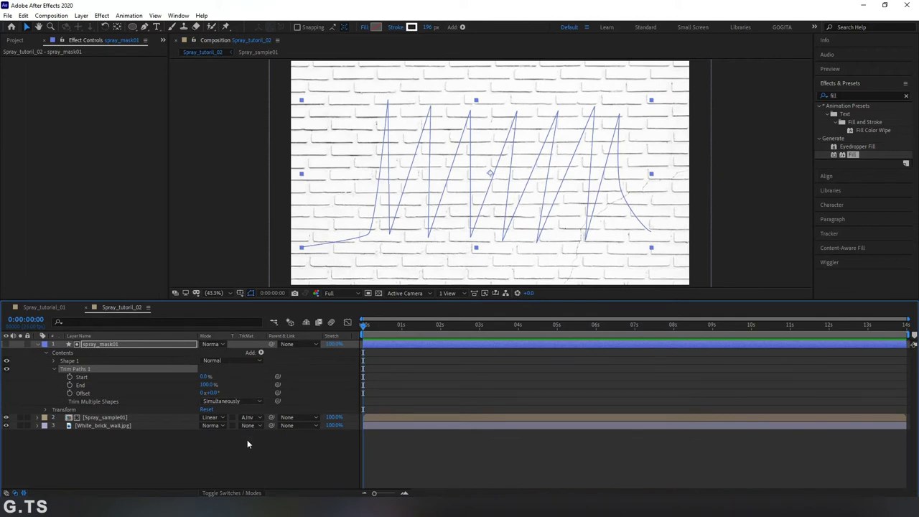
# Set the track matte of the Spray_sample01 layer to Alpha Matte "spray_mask01"
pyautogui.click(247, 417)
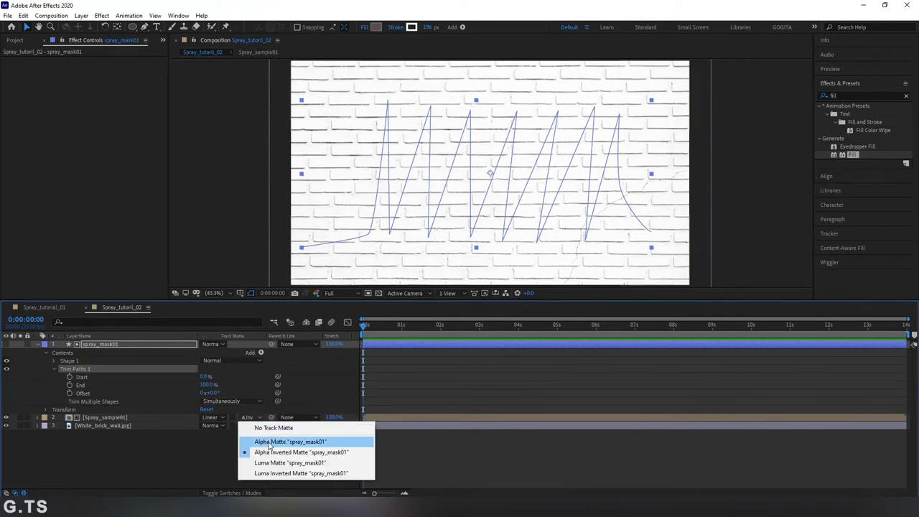
pyautogui.click(273, 441)
# Keyframe the Trim Paths End of spray_mask01 from 0% at 1 second to 100% at 6 seconds
pyautogui.click(158, 385)
pyautogui.click(70, 385)
pyautogui.moveTo(364, 386); pyautogui.dragTo(594, 385)
pyautogui.click(400, 328)
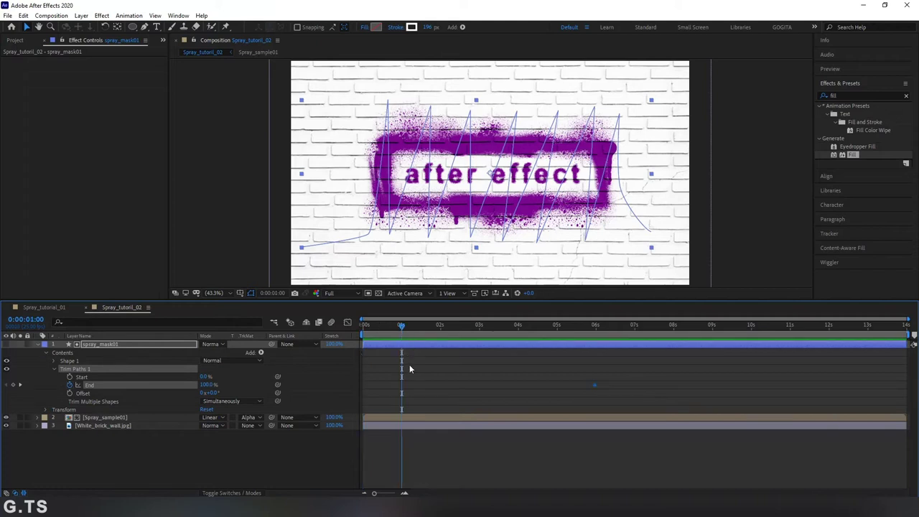
pyautogui.moveTo(207, 385); pyautogui.dragTo(172, 384)
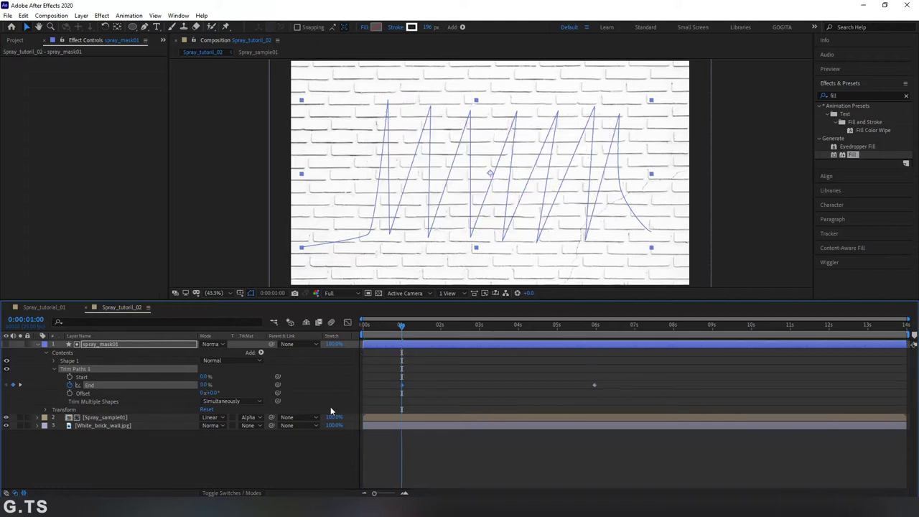
pyautogui.click(594, 328)
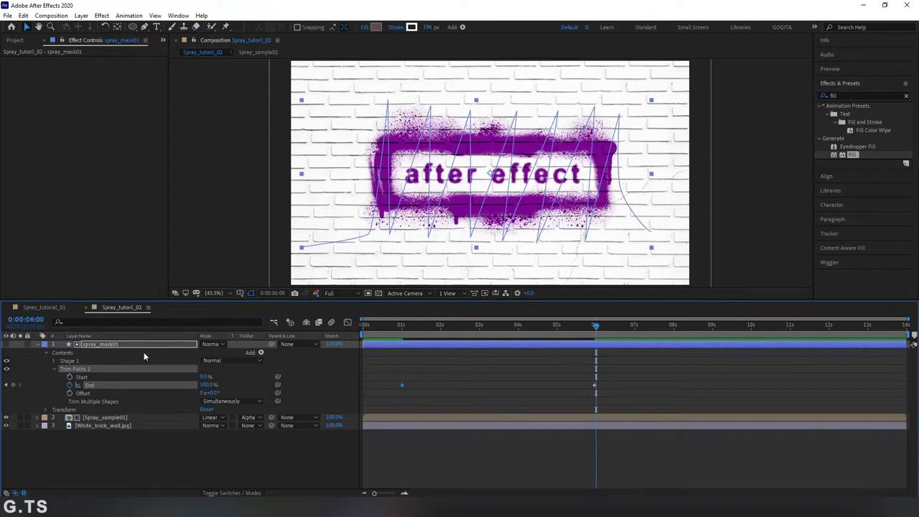
pyautogui.click(595, 386)
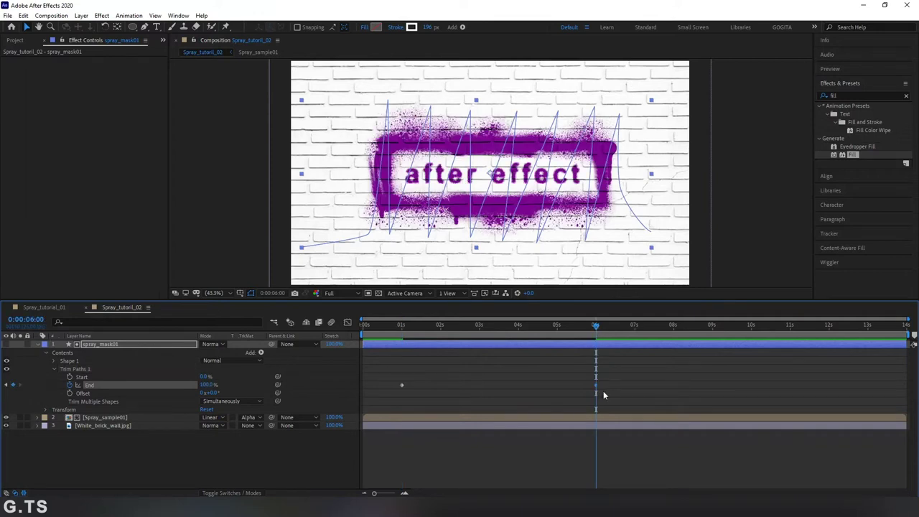
# Apply Easy Ease to both Trim Paths End keyframes
pyautogui.rightClick(400, 384)
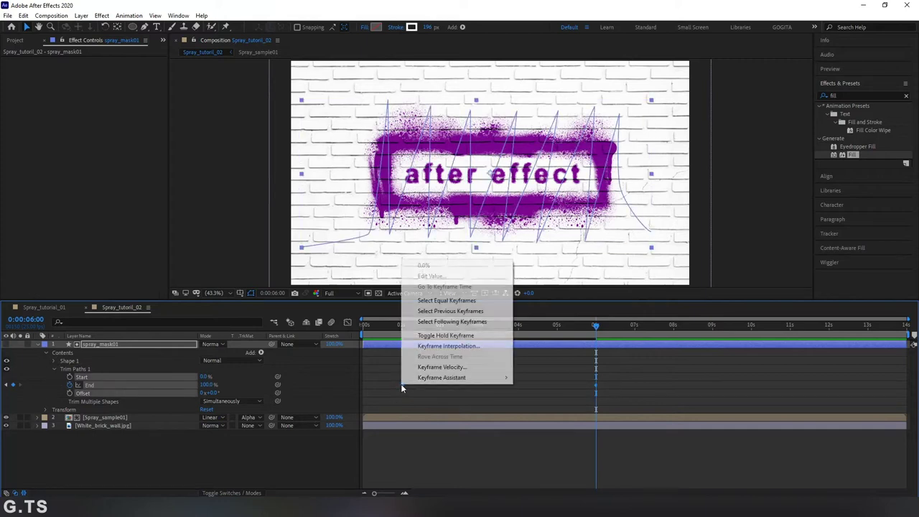
pyautogui.moveTo(418, 380)
pyautogui.click(580, 409)
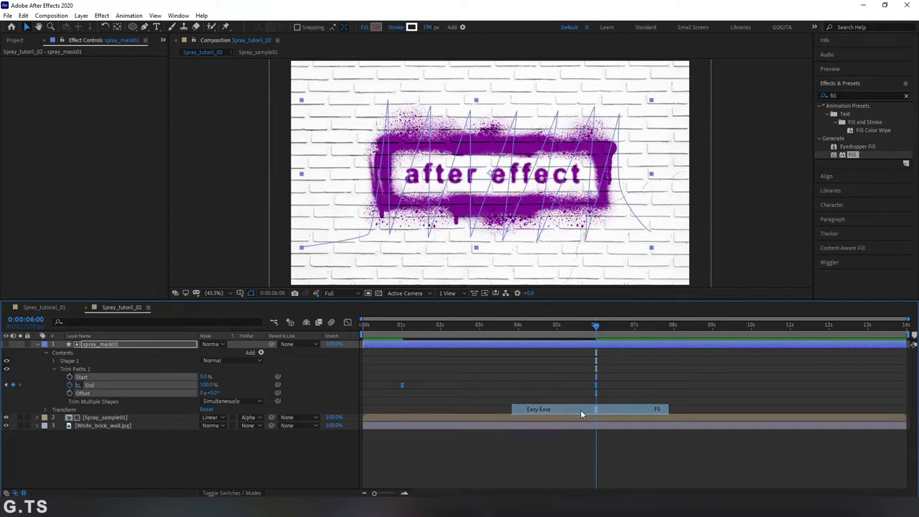
# Set the keyframe velocity of the End keyframes to 30% incoming and 60% outgoing influence
pyautogui.rightClick(400, 386)
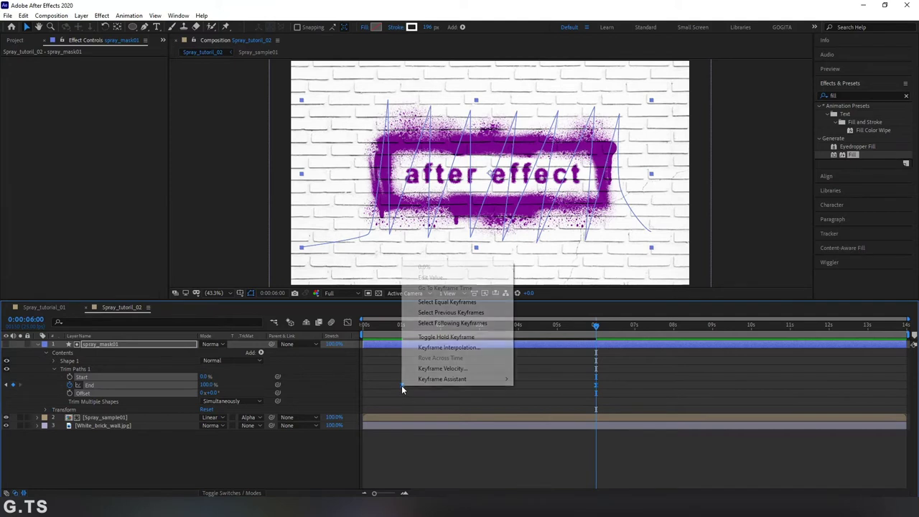
pyautogui.click(430, 368)
pyautogui.click(444, 224)
pyautogui.write('30')
pyautogui.click(595, 225)
pyautogui.write('60')
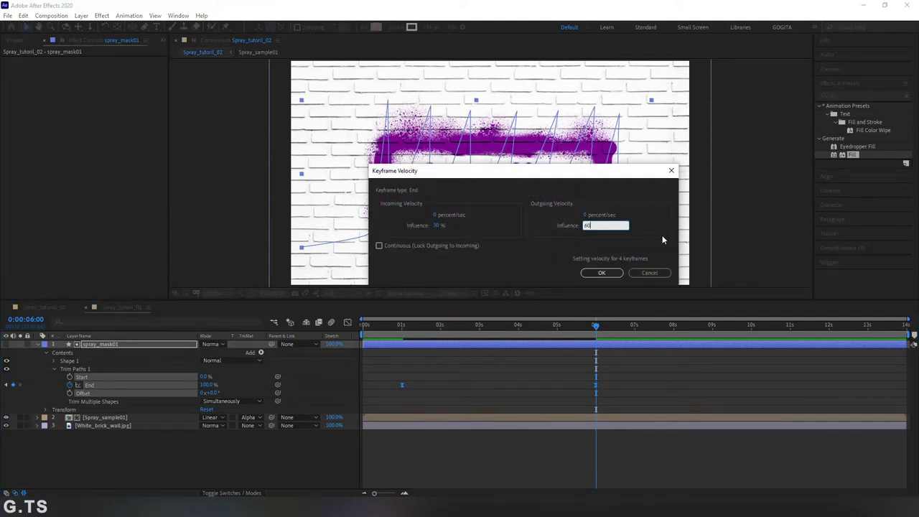
pyautogui.click(601, 273)
# Preview the reveal and move the 100% End keyframe to the 4-second mark
pyautogui.click(401, 330)
pyautogui.moveTo(400, 337); pyautogui.dragTo(400, 338)
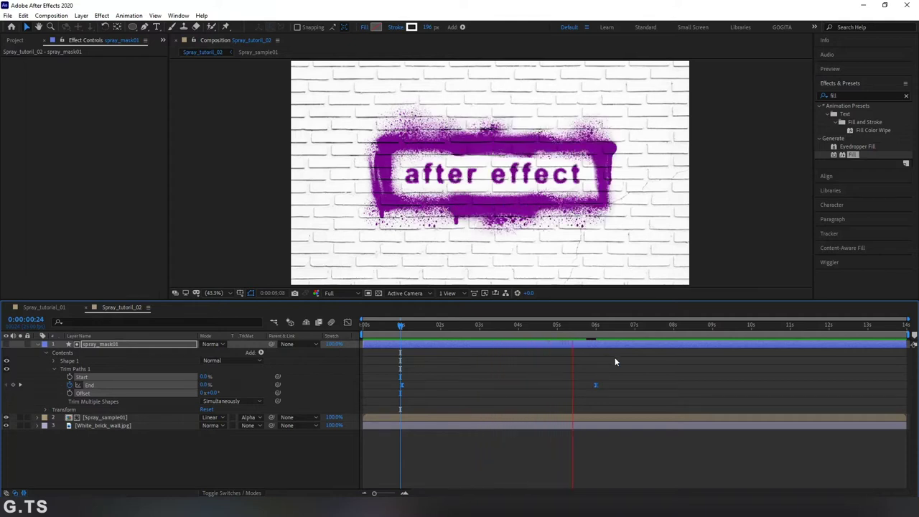
pyautogui.moveTo(577, 328); pyautogui.dragTo(518, 327)
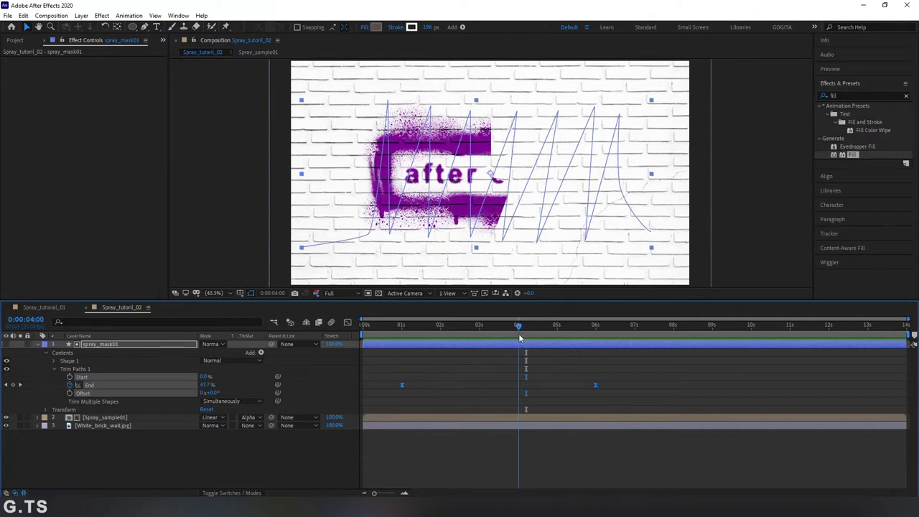
pyautogui.click(594, 388)
pyautogui.moveTo(594, 385); pyautogui.dragTo(518, 399)
# Play back the reveal from just before 1 second and move the 100% End keyframe to 3 seconds
pyautogui.moveTo(445, 327); pyautogui.dragTo(396, 327)
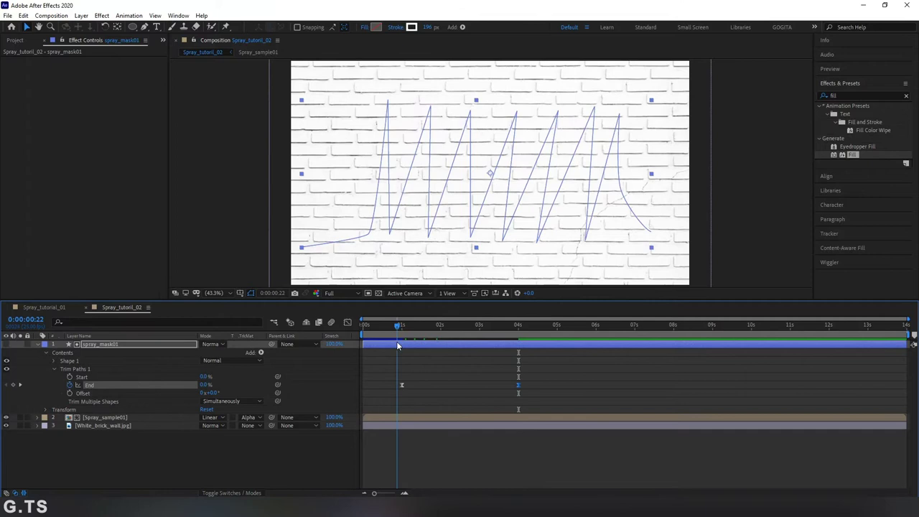
pyautogui.press('space')
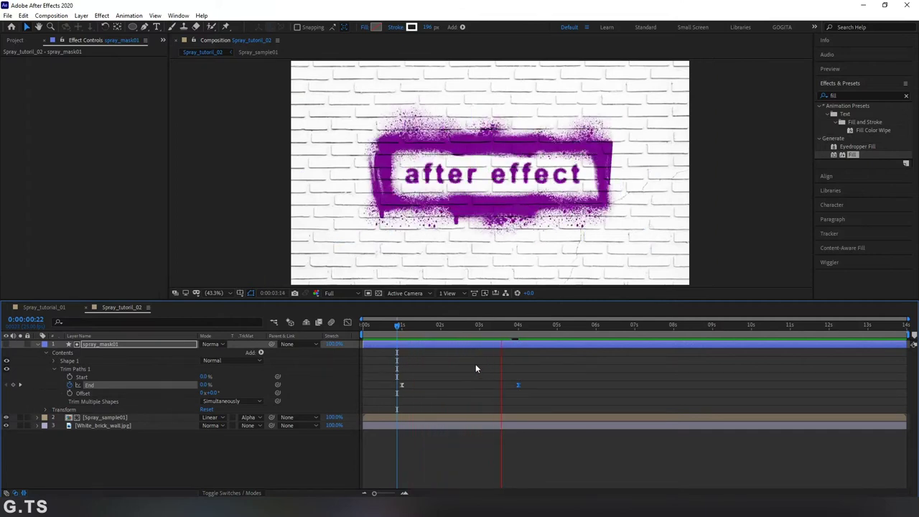
pyautogui.press('space')
pyautogui.moveTo(499, 335); pyautogui.dragTo(479, 345)
pyautogui.moveTo(518, 385); pyautogui.dragTo(477, 388)
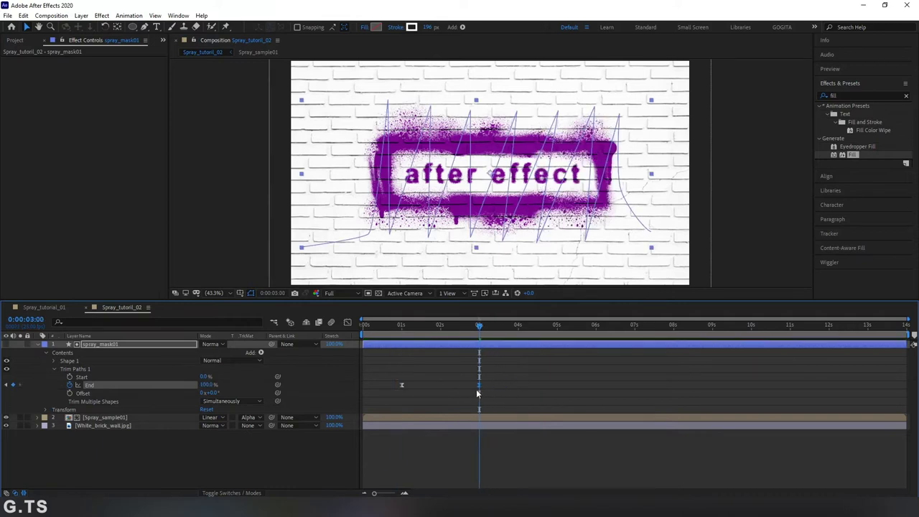
# Preview the shortened reveal and park the playhead partway through it at 0:00:02:07
pyautogui.click(399, 330)
pyautogui.press('space')
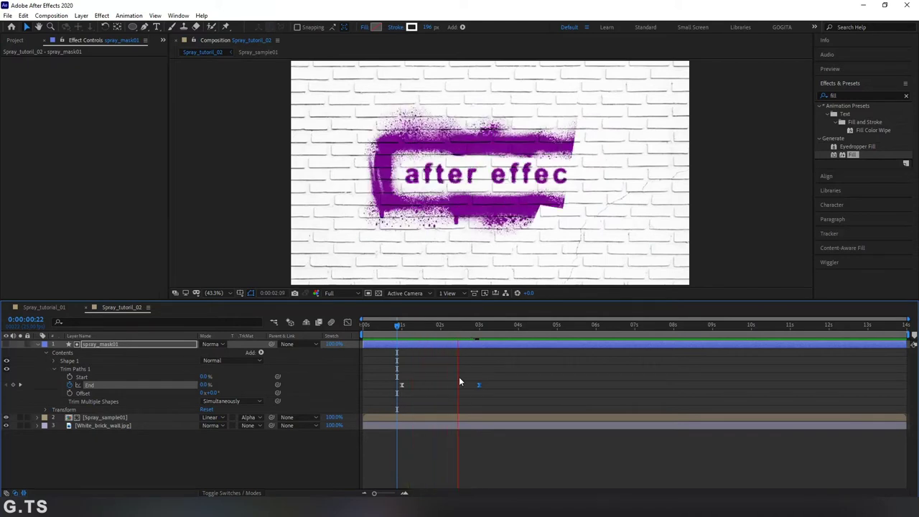
pyautogui.moveTo(465, 328); pyautogui.dragTo(450, 335)
# Find the Roughen Edges effect and apply it to the spray_mask01 layer
pyautogui.click(123, 345)
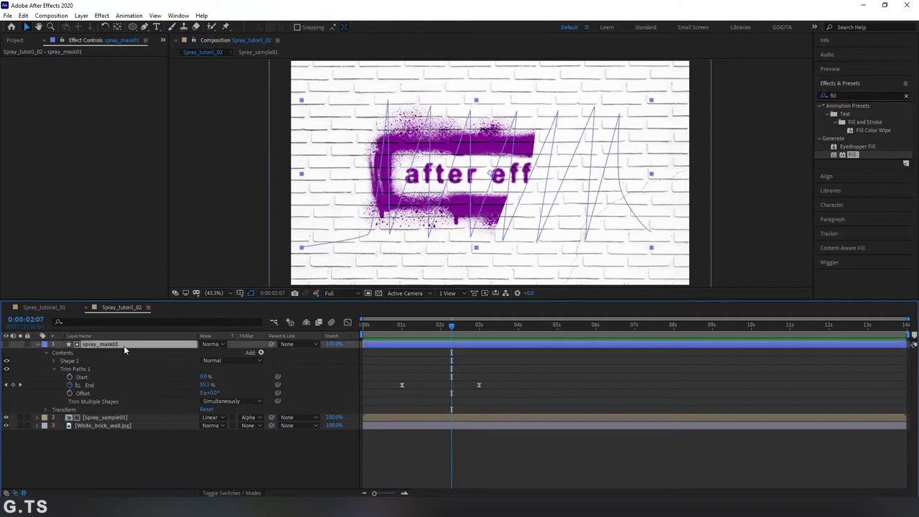
pyautogui.click(840, 95)
pyautogui.write('roug')
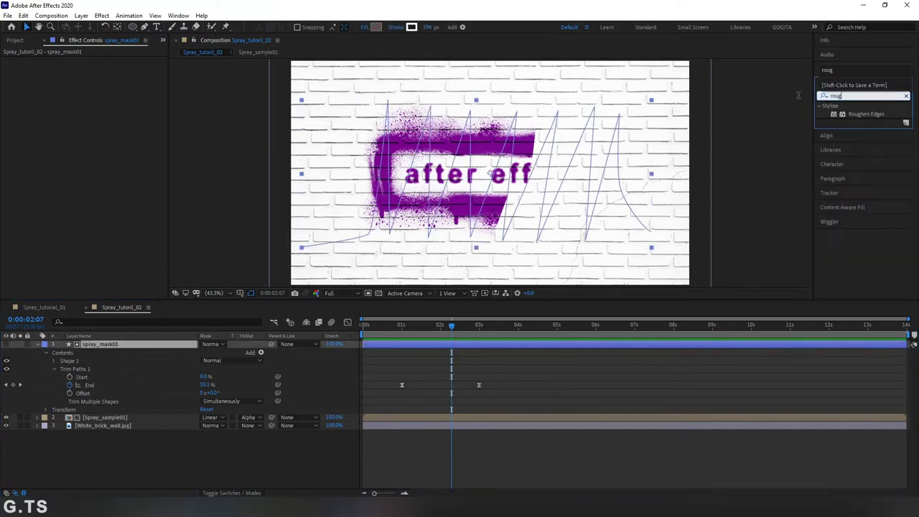
pyautogui.moveTo(855, 115)
pyautogui.mouseDown()
pyautogui.moveTo(430, 215)
pyautogui.moveTo(130, 344)
pyautogui.mouseUp()
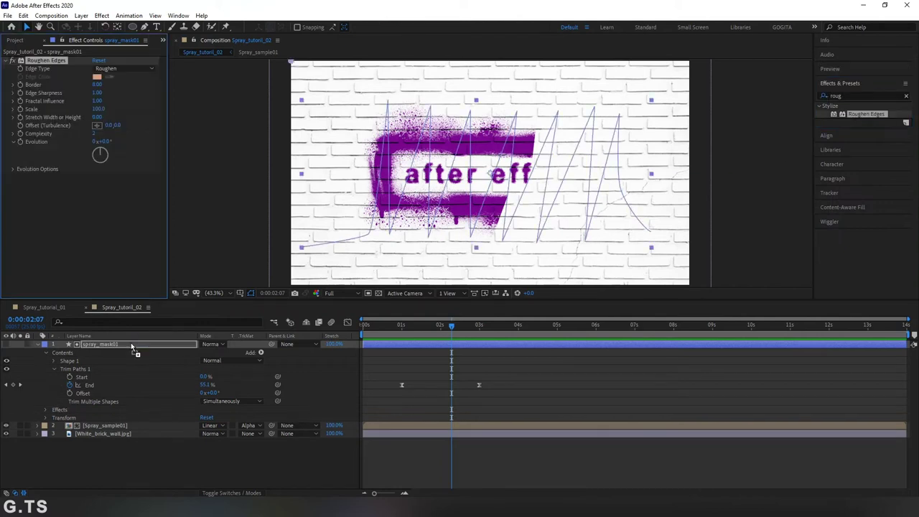
# Set the Roughen Edges Border to 50 and its Scale to 20
pyautogui.click(97, 85)
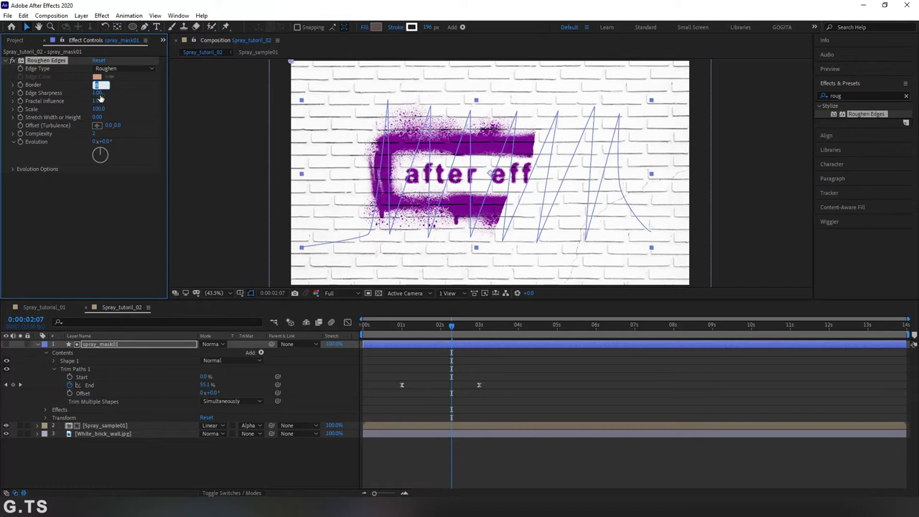
pyautogui.write('50')
pyautogui.press('Return')
pyautogui.click(100, 109)
pyautogui.write('20')
pyautogui.press('Return')
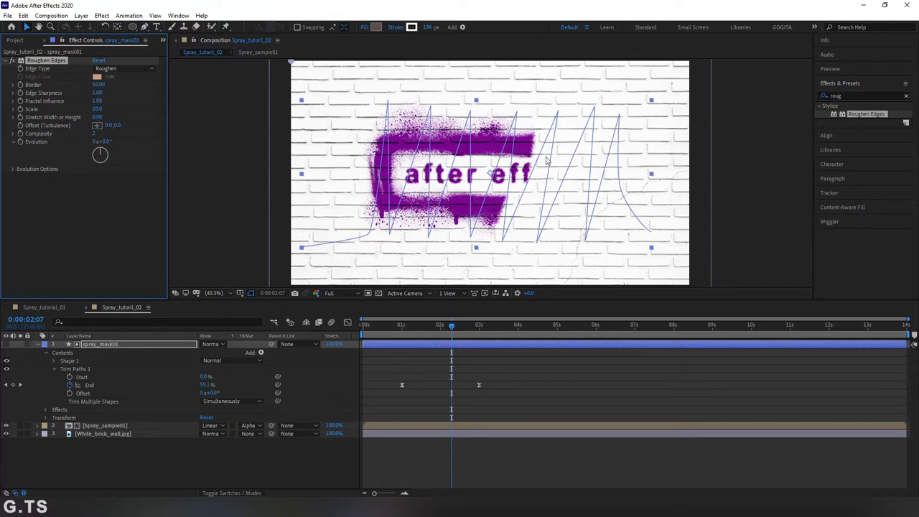
# Inspect the roughened matte edge up close and raise the Roughen Edges Border to 60
pyautogui.scroll(3, 543, 155)
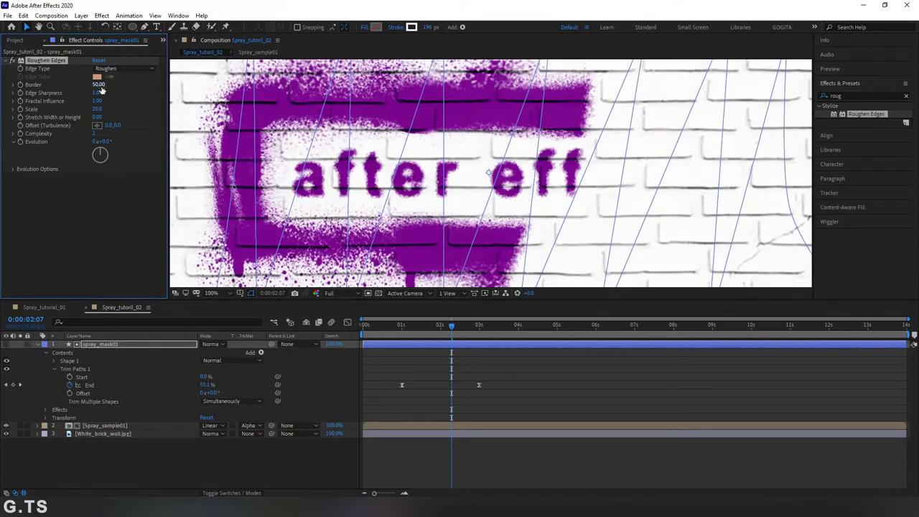
pyautogui.click(99, 84)
pyautogui.write('60')
pyautogui.press('Return')
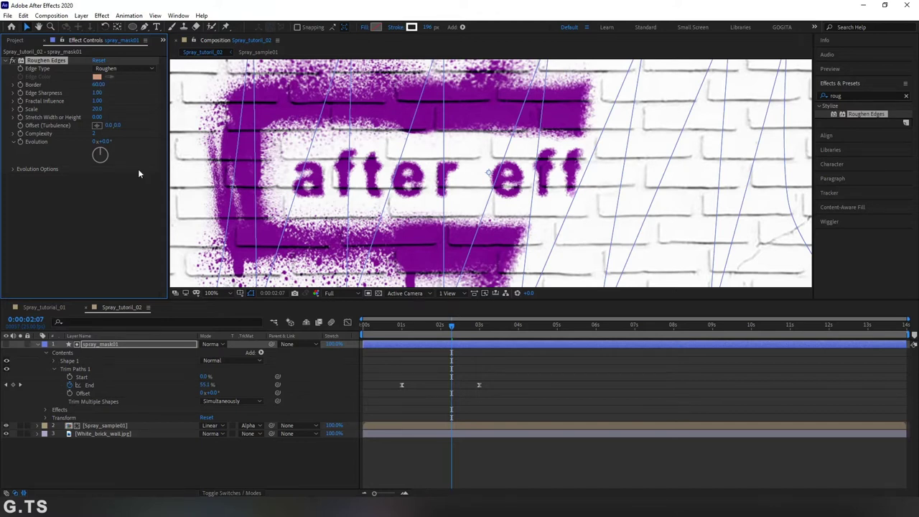
# Play back the roughened spray reveal from just before 1 second and place the playhead at 5 seconds
pyautogui.click(210, 292)
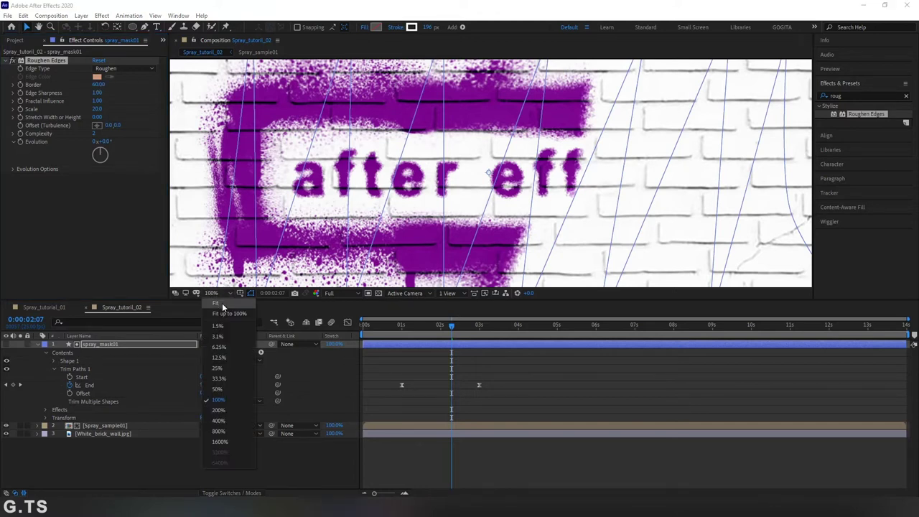
pyautogui.click(223, 304)
pyautogui.click(401, 332)
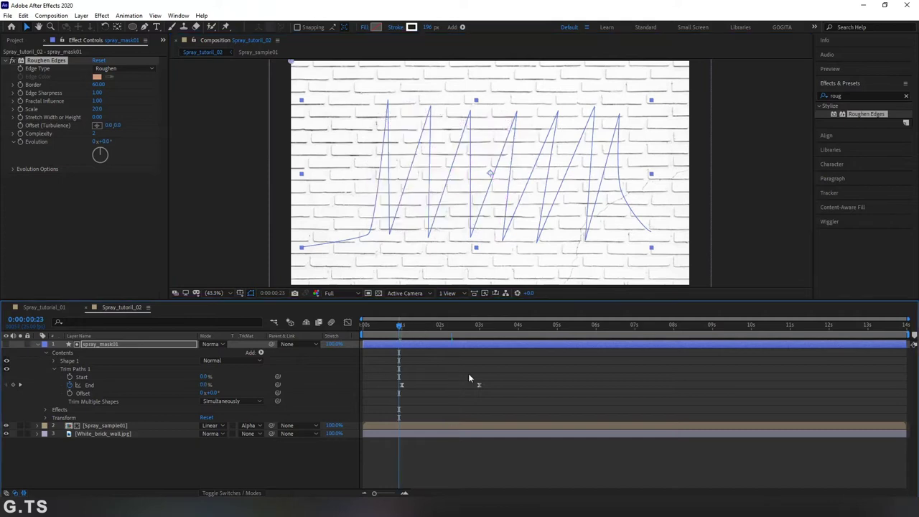
pyautogui.press('space')
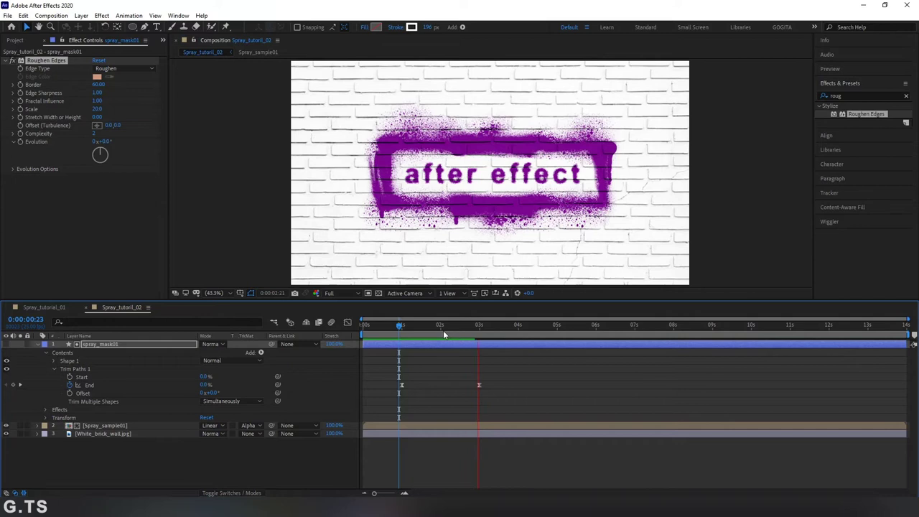
pyautogui.click(408, 329)
pyautogui.moveTo(401, 329); pyautogui.dragTo(397, 329)
pyautogui.press('space')
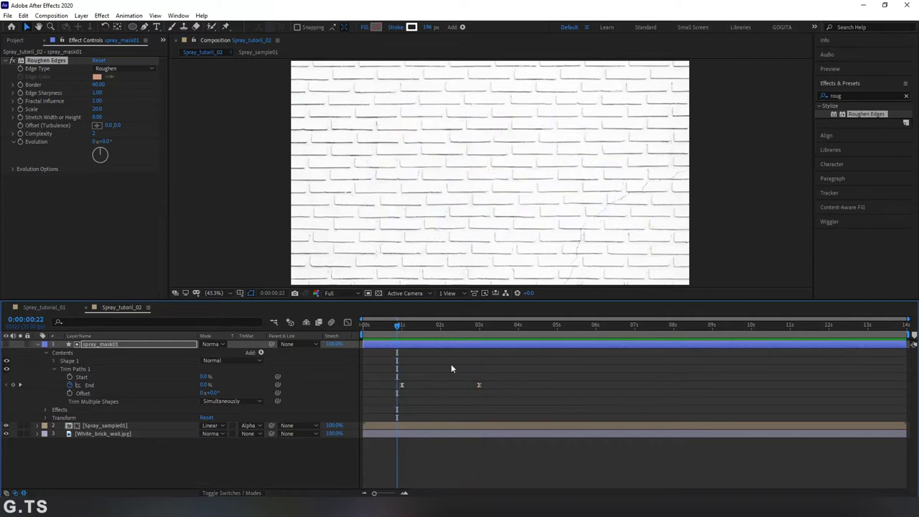
pyautogui.press('space')
pyautogui.moveTo(417, 335)
pyautogui.mouseDown()
pyautogui.moveTo(535, 367)
pyautogui.moveTo(587, 370)
pyautogui.moveTo(558, 386)
pyautogui.mouseUp()
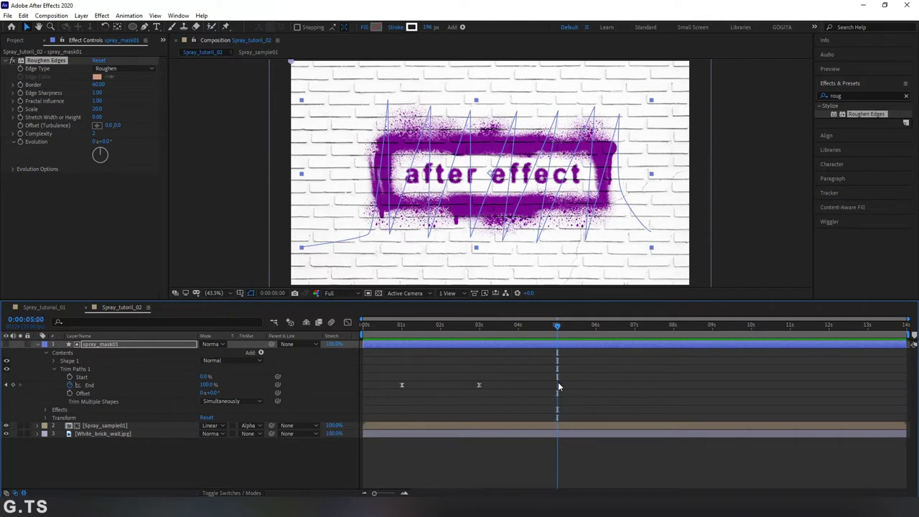
# End the work area at 5 seconds, play the reveal from the start and save the project
pyautogui.press('n')
pyautogui.moveTo(496, 327); pyautogui.dragTo(363, 326)
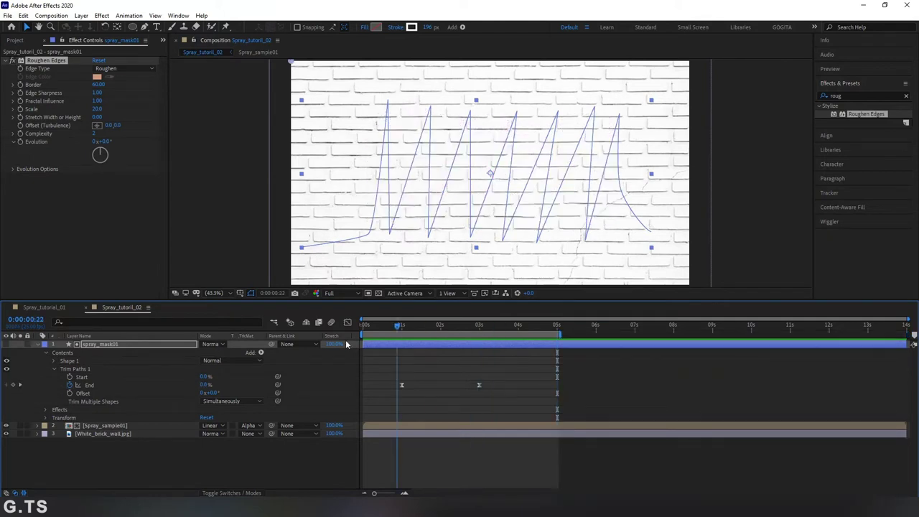
pyautogui.press('=')
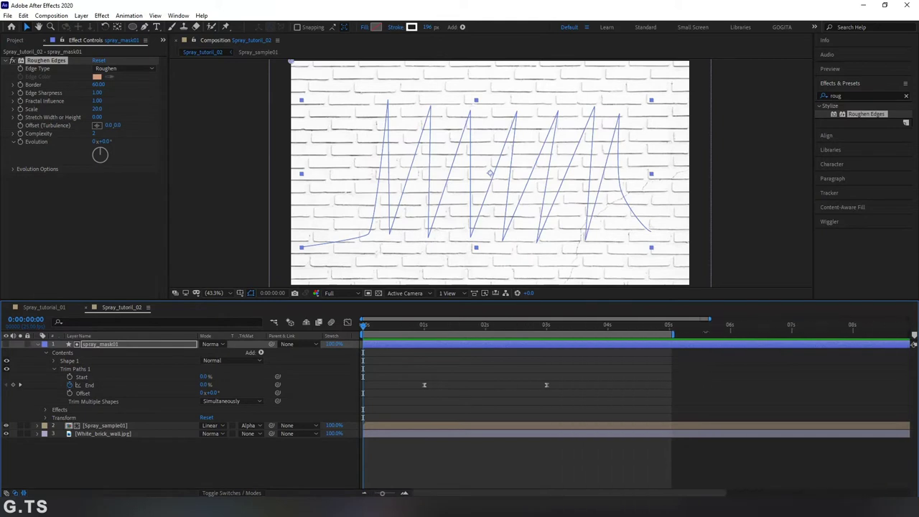
pyautogui.click(264, 466)
pyautogui.click(7, 15)
pyautogui.click(32, 93)
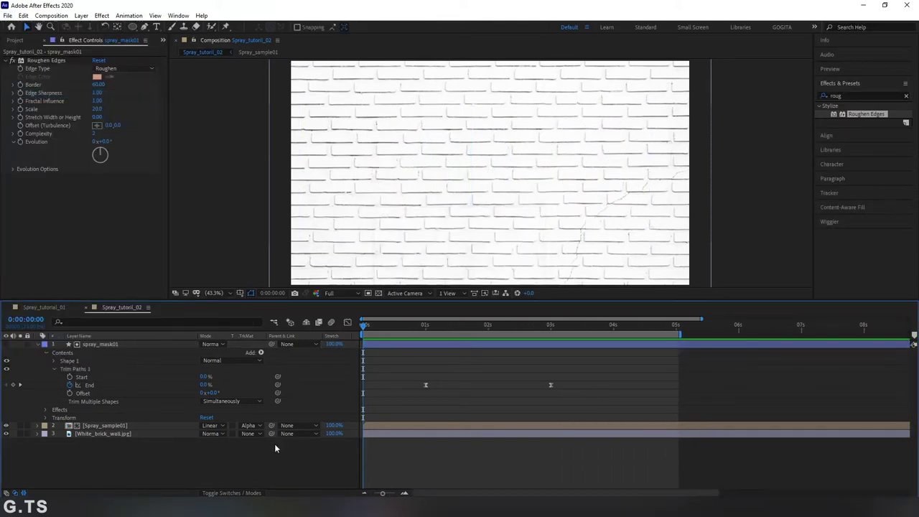
# Add a null object to the composition and reveal its transform properties in an enlarged timeline
pyautogui.moveTo(379, 332)
pyautogui.mouseDown()
pyautogui.moveTo(484, 344)
pyautogui.moveTo(586, 373)
pyautogui.mouseUp()
pyautogui.rightClick(284, 469)
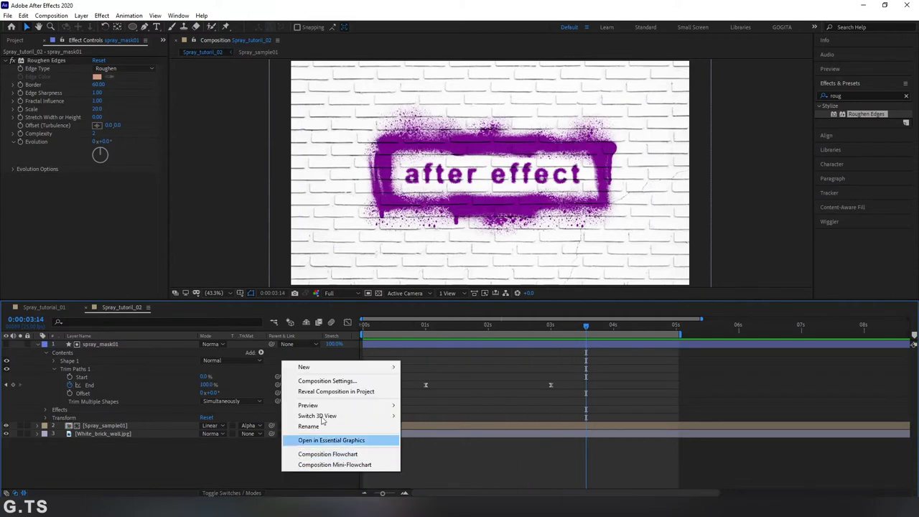
pyautogui.moveTo(323, 367)
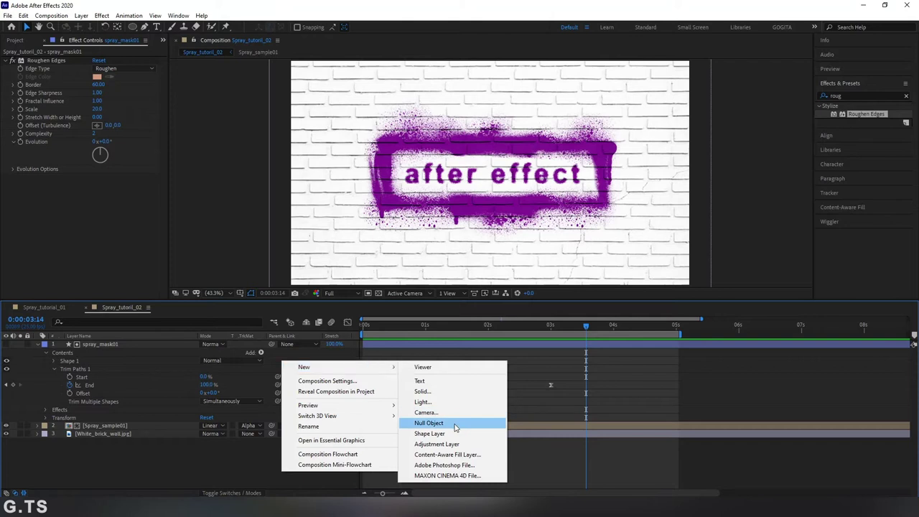
pyautogui.click(431, 422)
pyautogui.click(69, 369)
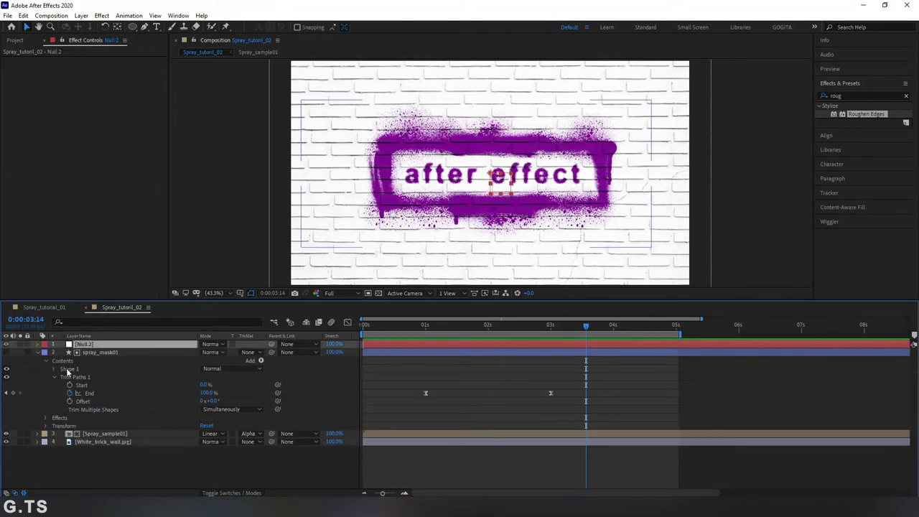
pyautogui.click(37, 345)
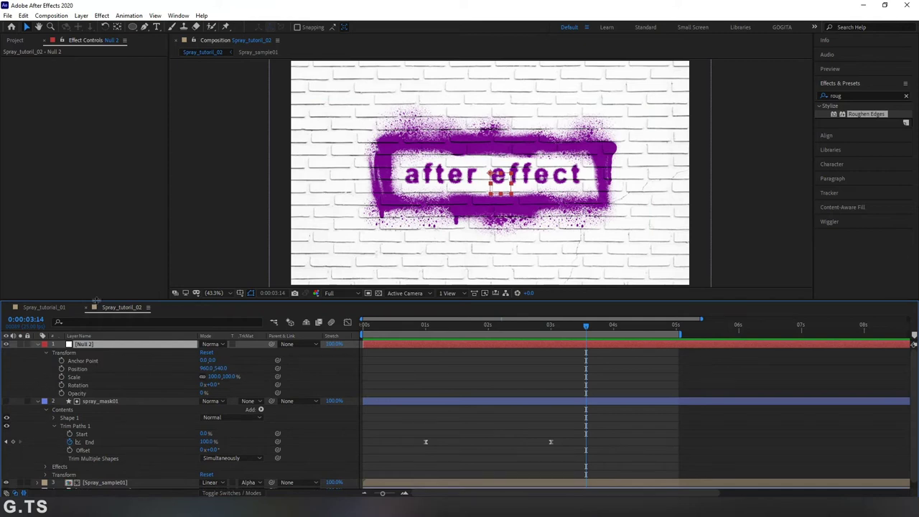
pyautogui.moveTo(96, 300); pyautogui.dragTo(104, 272)
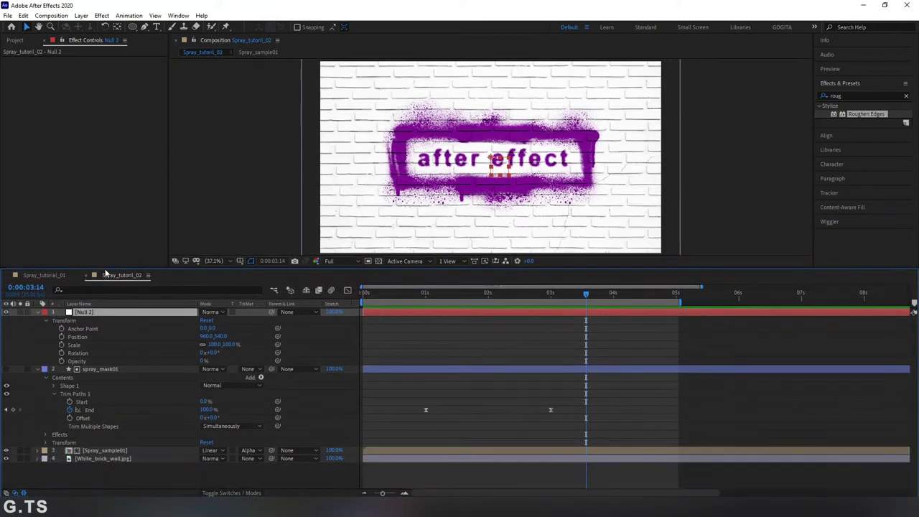
pyautogui.click(79, 337)
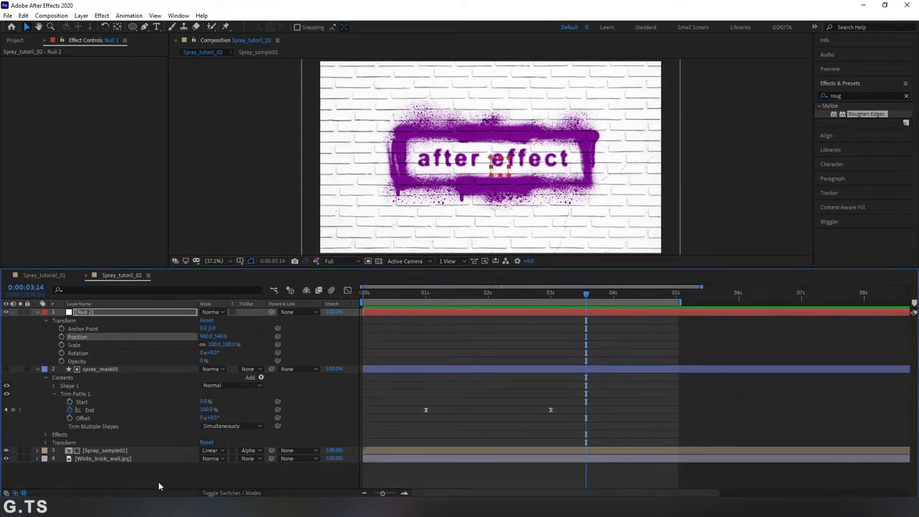
# Place the playhead at 1 second and copy the Path property of Shape 1 in the spray_mask01 layer
pyautogui.click(55, 394)
pyautogui.click(54, 386)
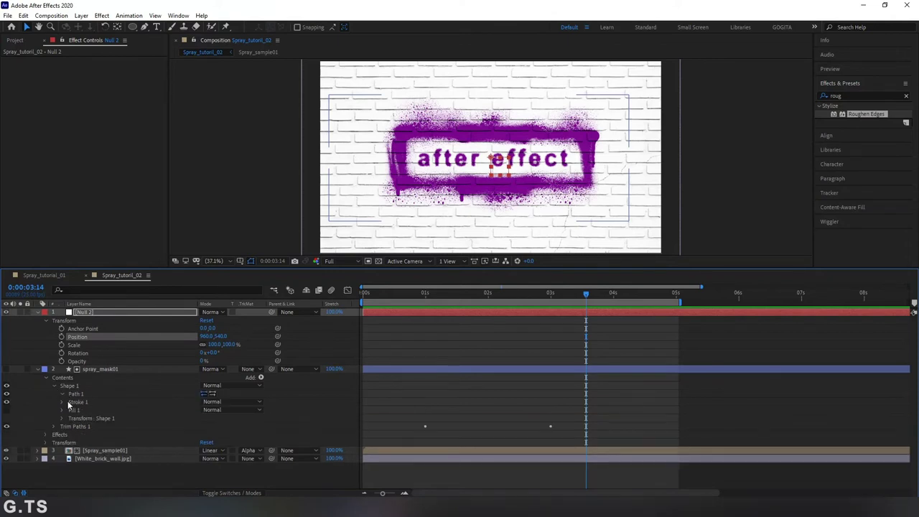
pyautogui.click(62, 394)
pyautogui.click(76, 394)
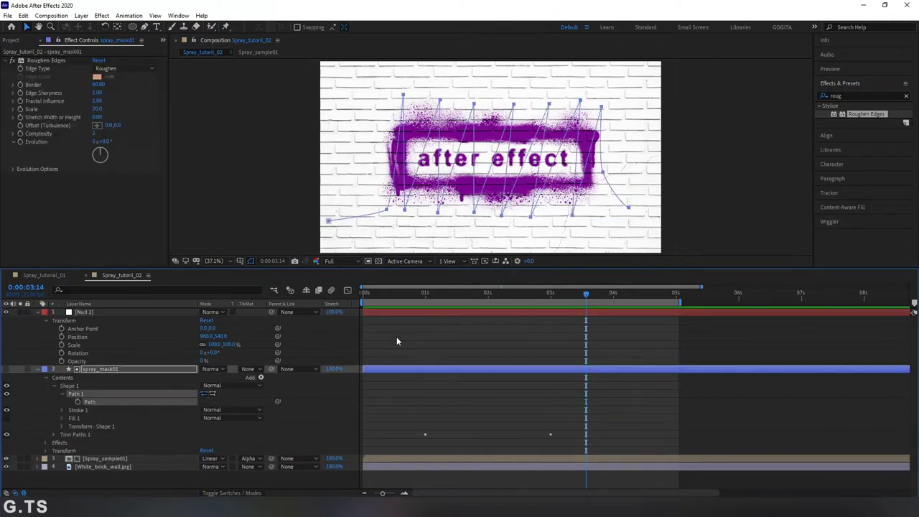
pyautogui.click(426, 295)
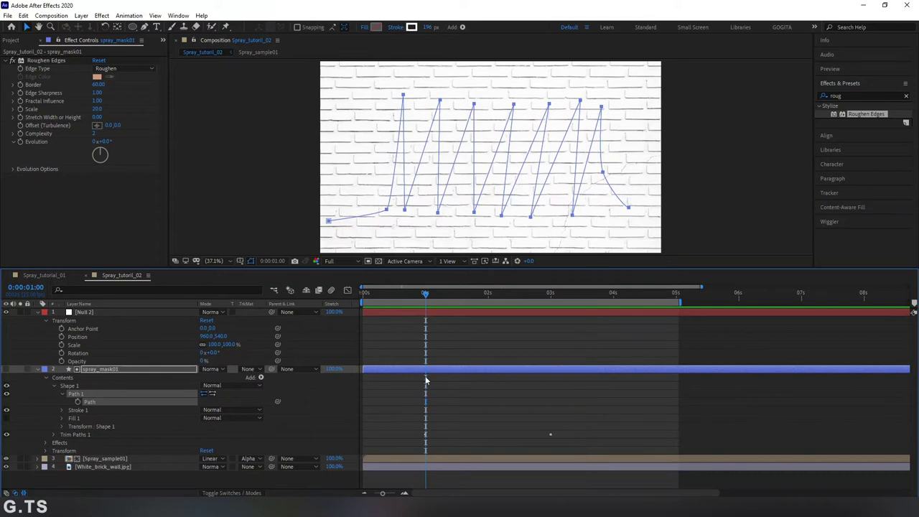
pyautogui.click(23, 15)
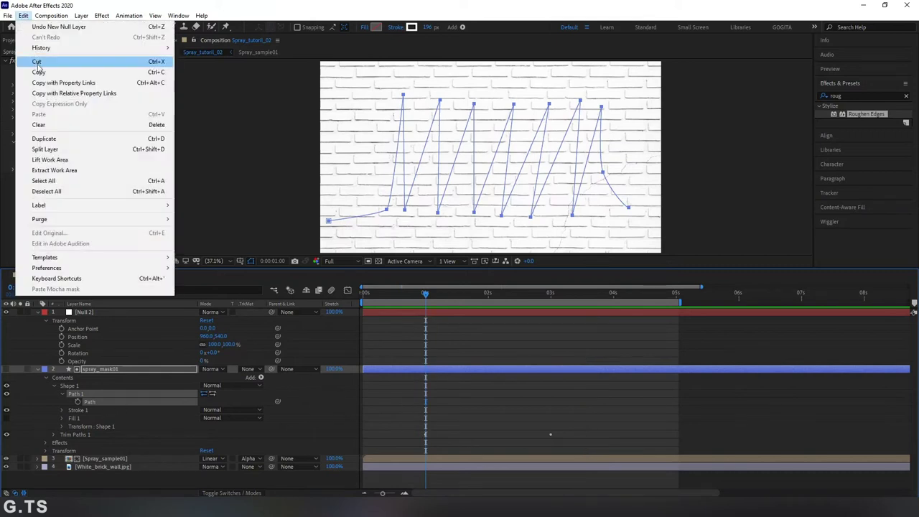
pyautogui.click(36, 70)
# Paste the copied zigzag path into the Position property of Null 2 as motion keyframes starting at 1 second
pyautogui.click(85, 337)
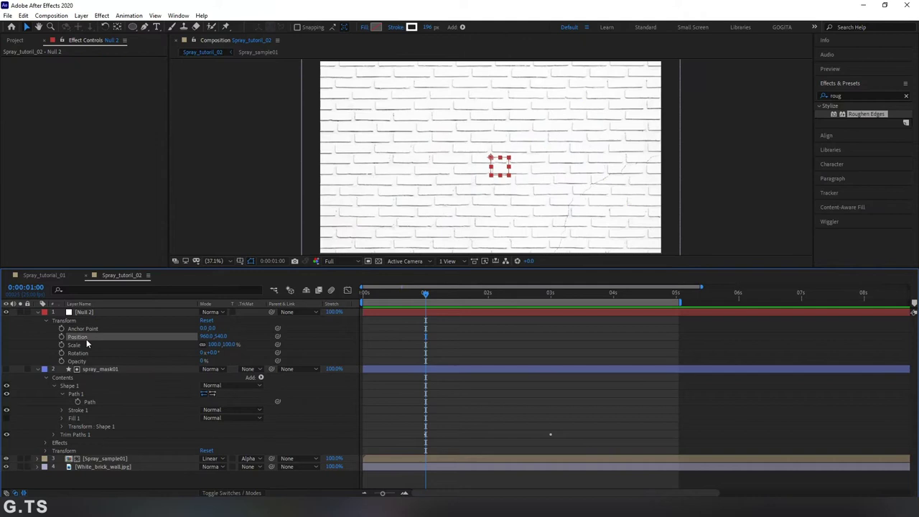
pyautogui.click(24, 16)
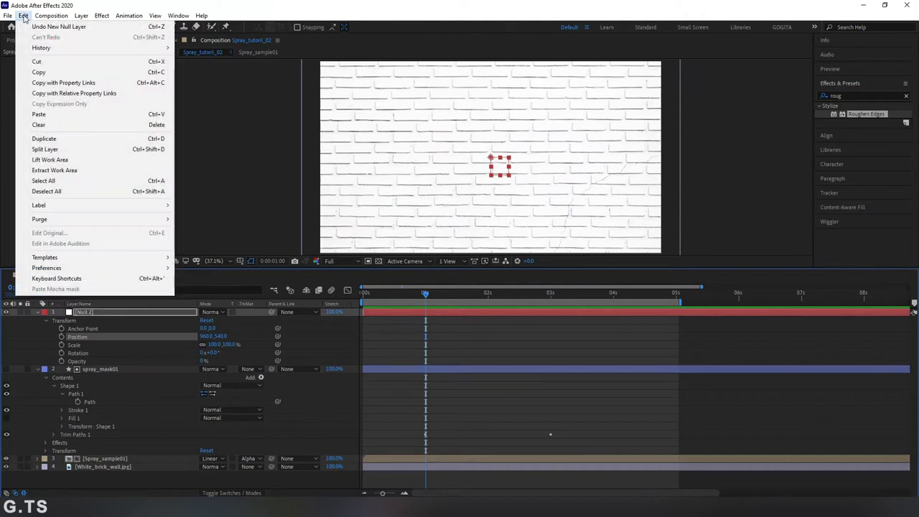
pyautogui.click(43, 114)
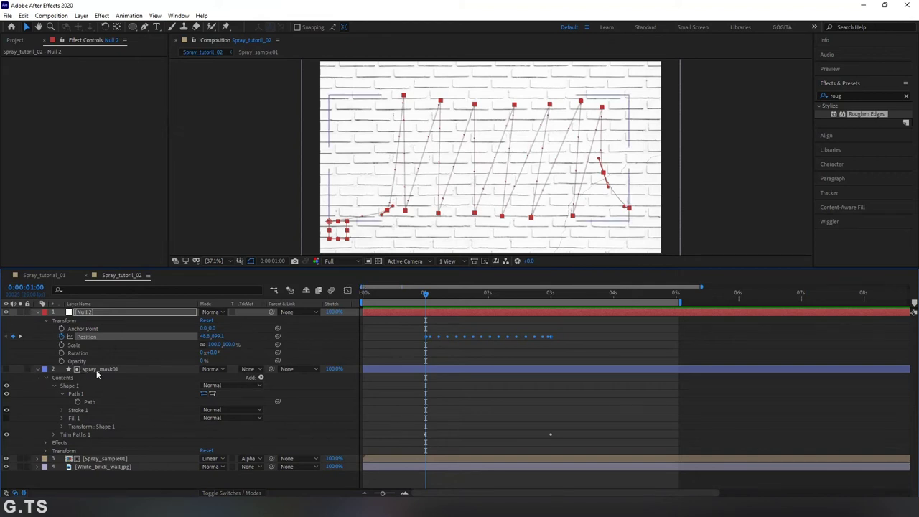
# Show only the keyframed properties of spray_mask01 and Null 2, and apply Easy Ease to the null's Position keyframes
pyautogui.click(97, 370)
pyautogui.press('u')
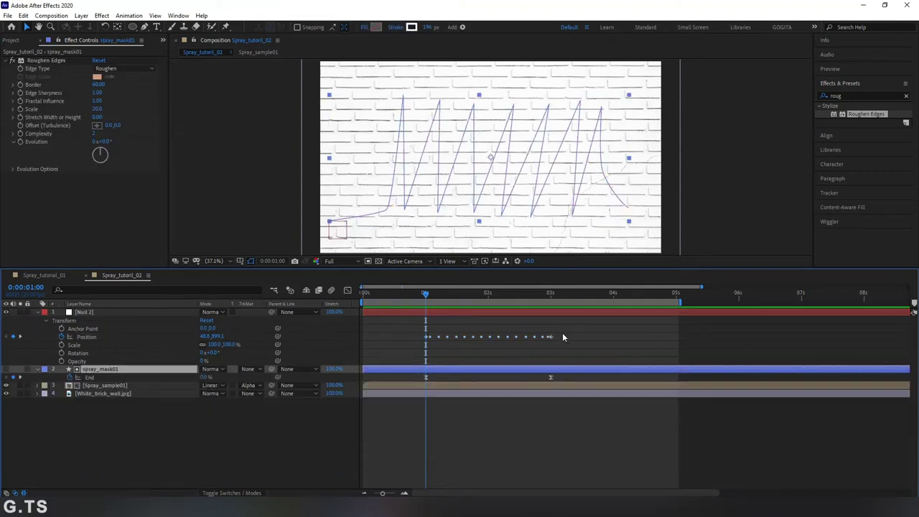
pyautogui.click(557, 311)
pyautogui.press('u')
pyautogui.moveTo(566, 320); pyautogui.dragTo(419, 327)
pyautogui.press('=')
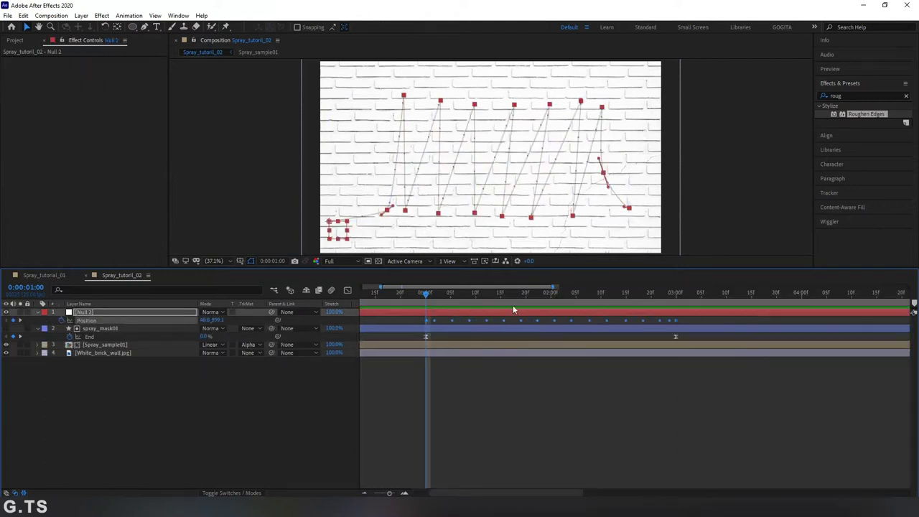
pyautogui.rightClick(676, 320)
pyautogui.moveTo(732, 438)
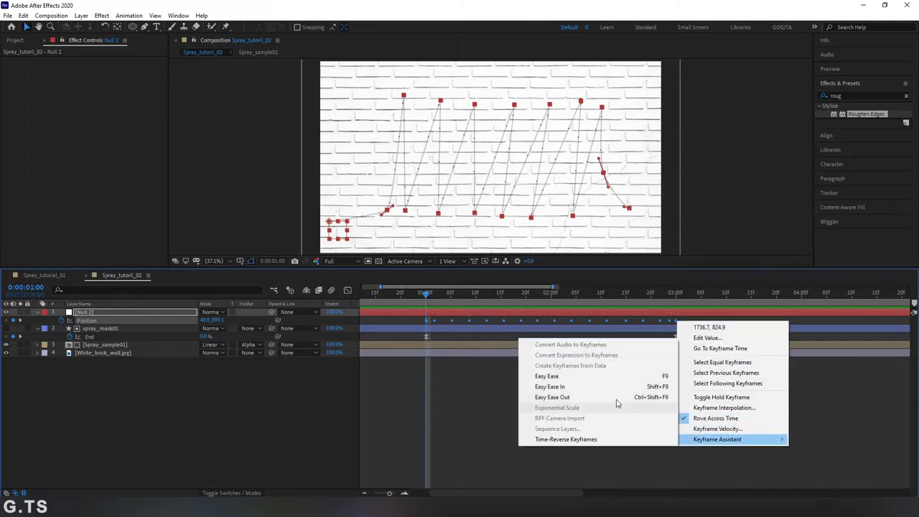
pyautogui.click(579, 378)
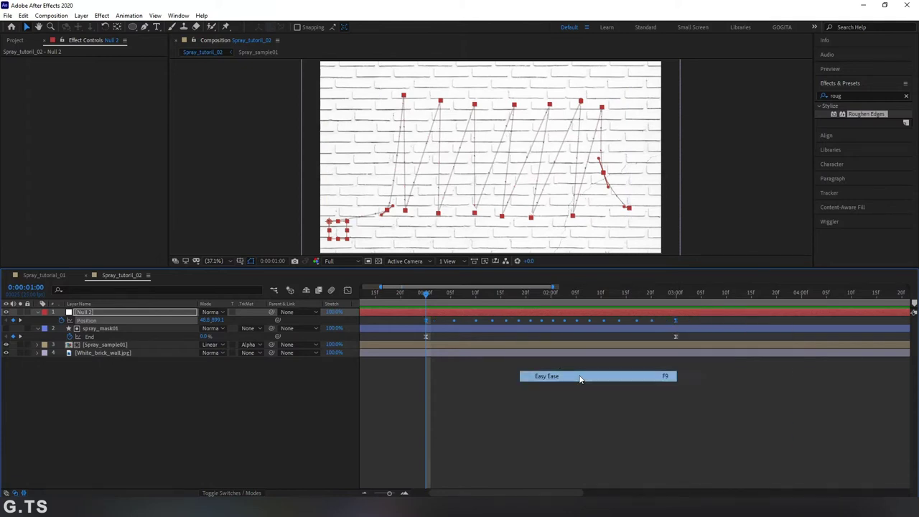
# Set the Position keyframes' incoming velocity influence to 30%, raise the outgoing influence, and review the null's motion
pyautogui.rightClick(674, 320)
pyautogui.click(714, 427)
pyautogui.doubleClick(447, 227)
pyautogui.write('30')
pyautogui.doubleClick(592, 226)
pyautogui.write('30')
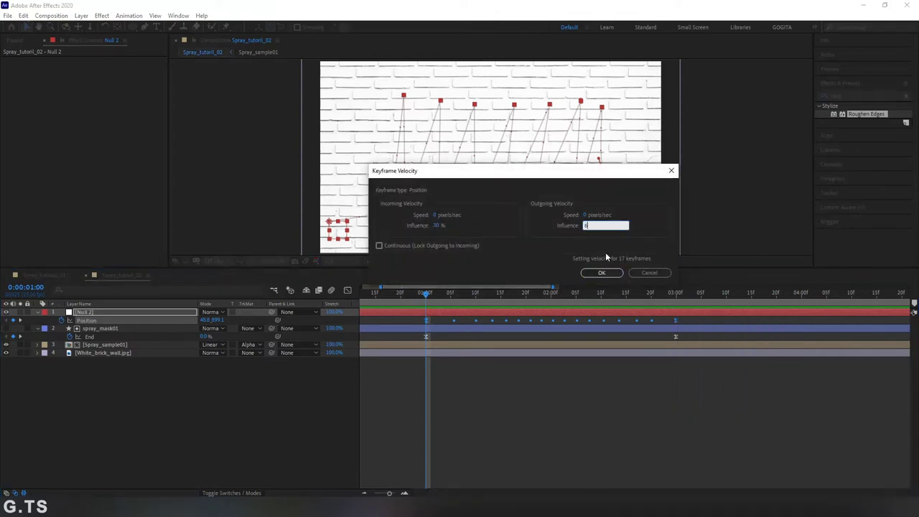
pyautogui.click(601, 273)
pyautogui.moveTo(431, 296)
pyautogui.mouseDown()
pyautogui.moveTo(692, 329)
pyautogui.moveTo(680, 337)
pyautogui.moveTo(426, 331)
pyautogui.mouseUp()
pyautogui.click(200, 414)
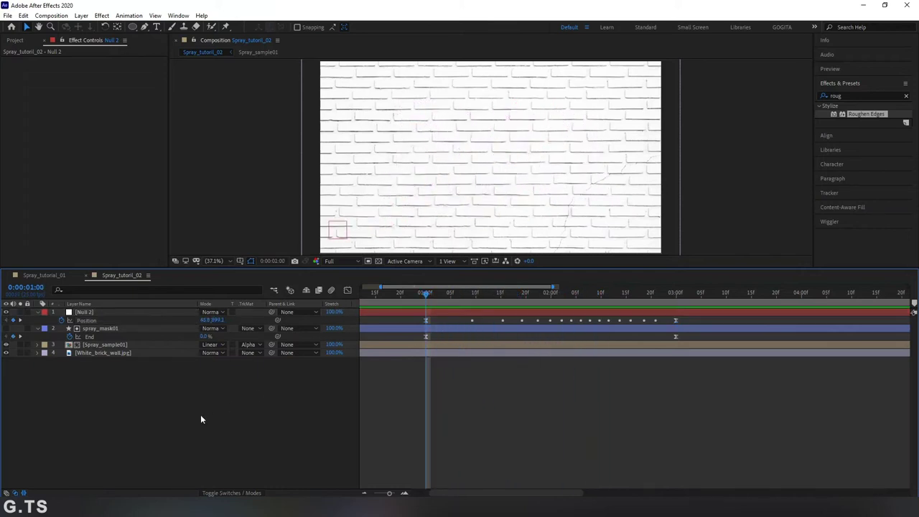
# Add Spray.png from the JPGs folder to Spray_tutoril_02 as the topmost layer, above Null 2
pyautogui.click(16, 41)
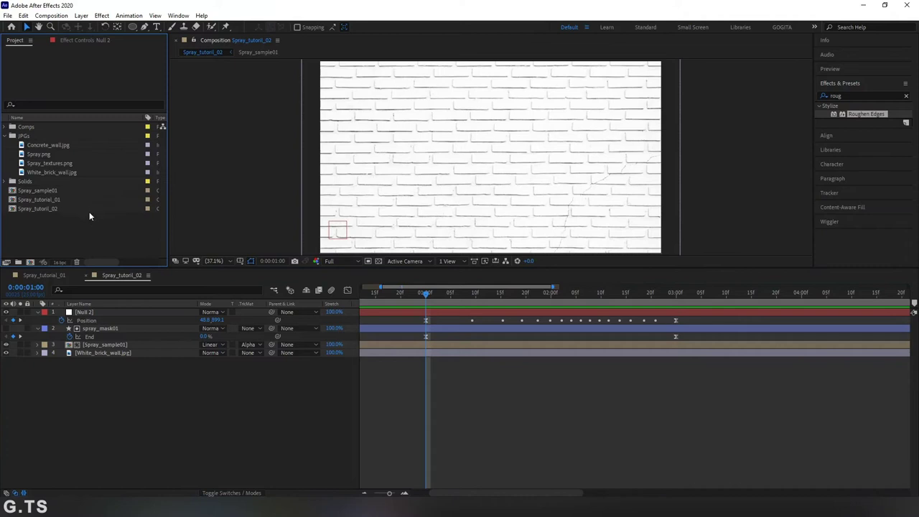
pyautogui.click(43, 154)
pyautogui.moveTo(41, 156); pyautogui.dragTo(119, 313)
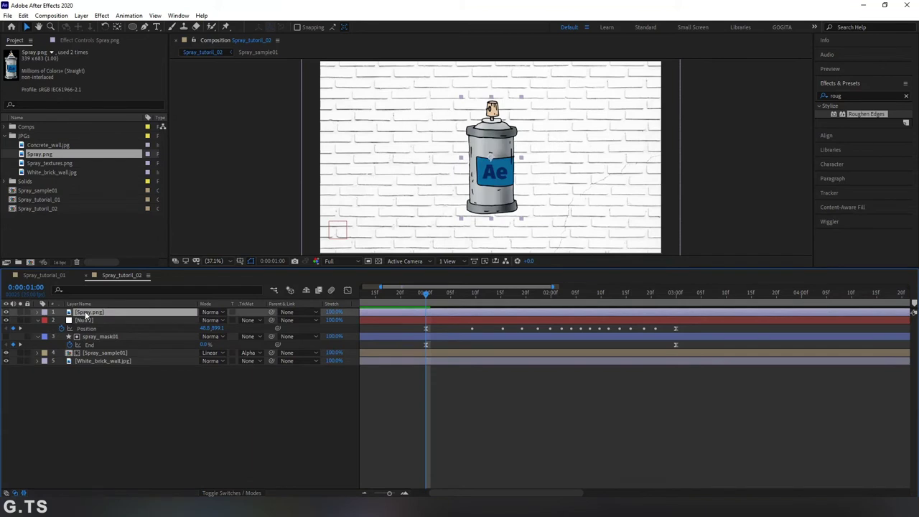
# Pre-compose the Spray.png layer as Spray_Botle, leaving all attributes in Spray_tutoril_02, and enlarge the composition view
pyautogui.click(81, 16)
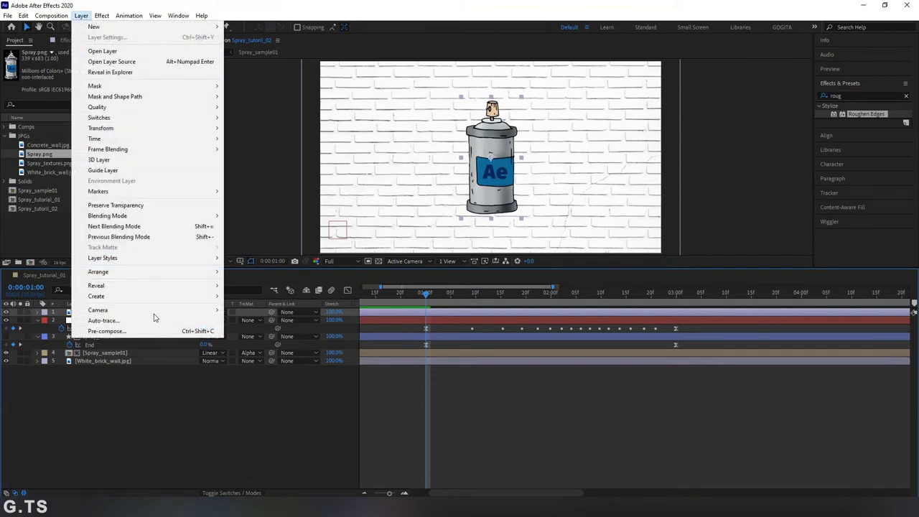
pyautogui.click(158, 333)
pyautogui.write('Spray_Botle')
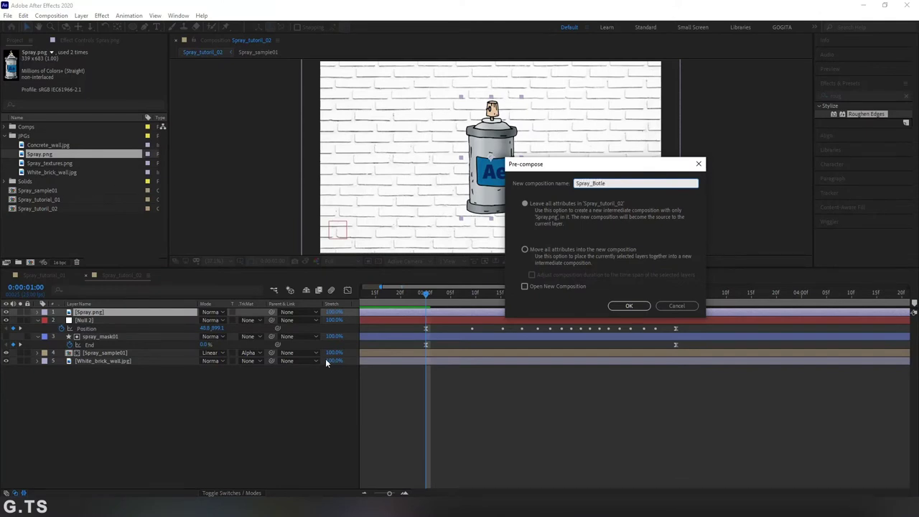
pyautogui.click(629, 307)
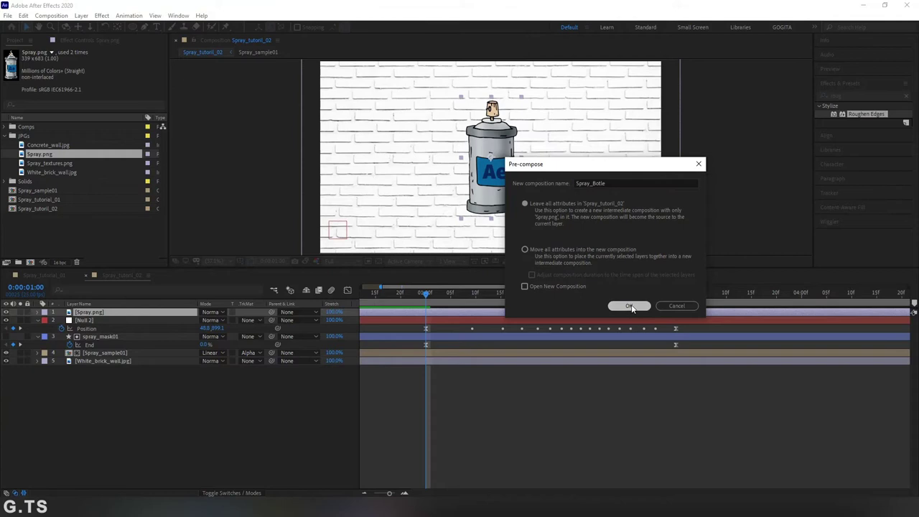
pyautogui.moveTo(203, 265); pyautogui.dragTo(206, 320)
pyautogui.click(192, 469)
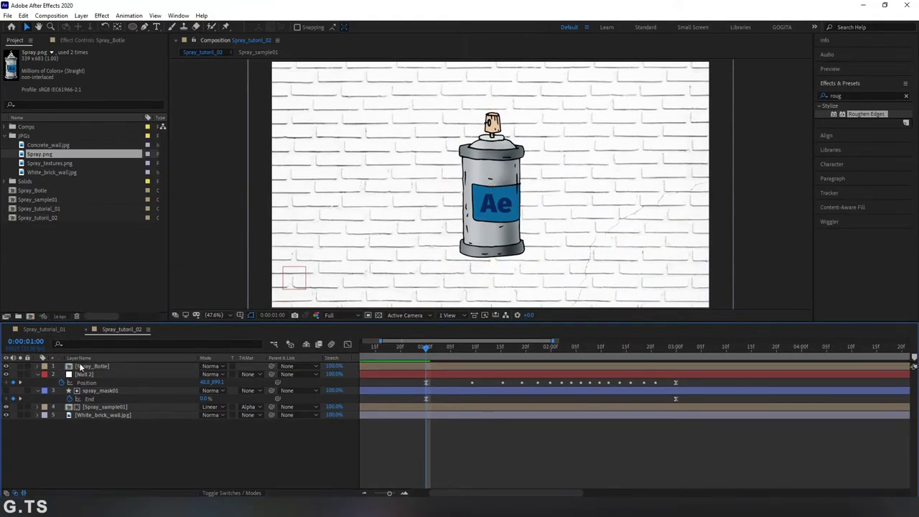
# Open the Spray_Botle composition and set its width to 800 px and height to 700 px
pyautogui.click(97, 358)
pyautogui.click(98, 367)
pyautogui.doubleClick(99, 367)
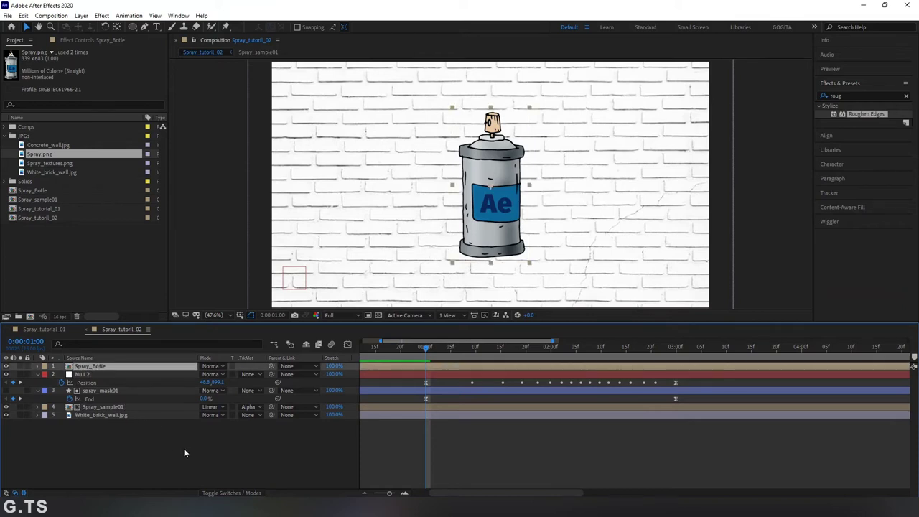
pyautogui.rightClick(225, 465)
pyautogui.click(269, 375)
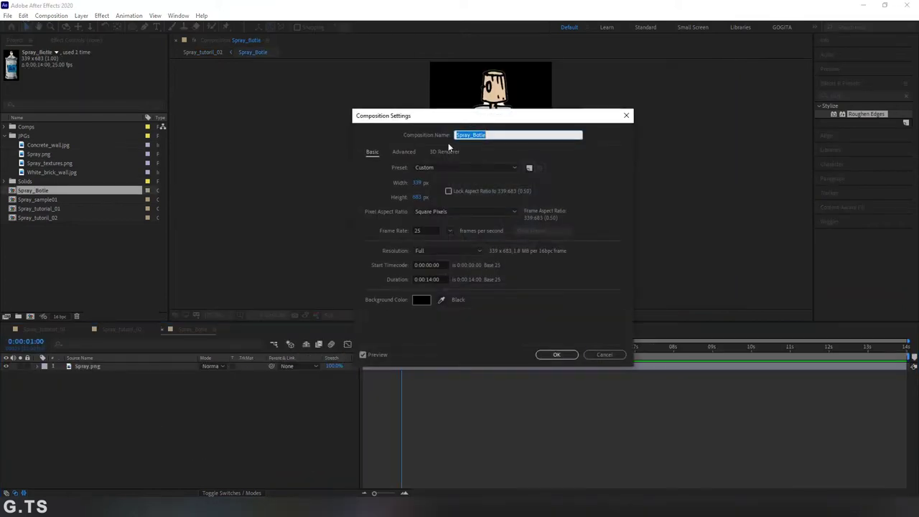
pyautogui.click(433, 238)
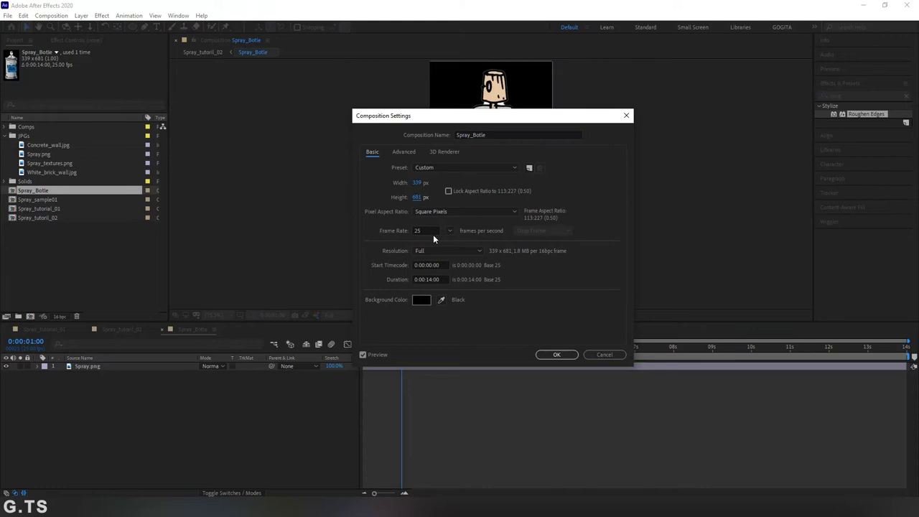
pyautogui.click(418, 198)
pyautogui.write('700')
pyautogui.hotkey('shift', 'Tab')
pyautogui.write('800')
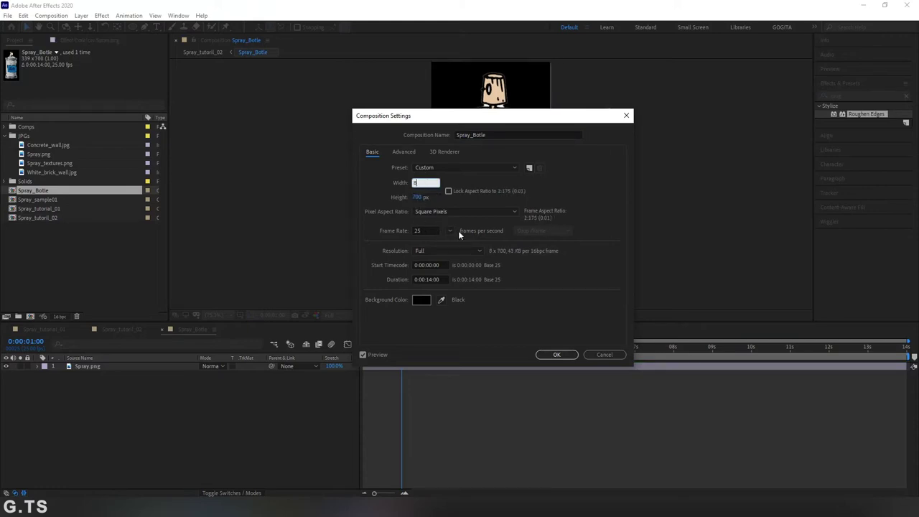
pyautogui.click(558, 354)
# Move the spray can to the right side of the Spray_Botle frame and deselect it
pyautogui.click(504, 253)
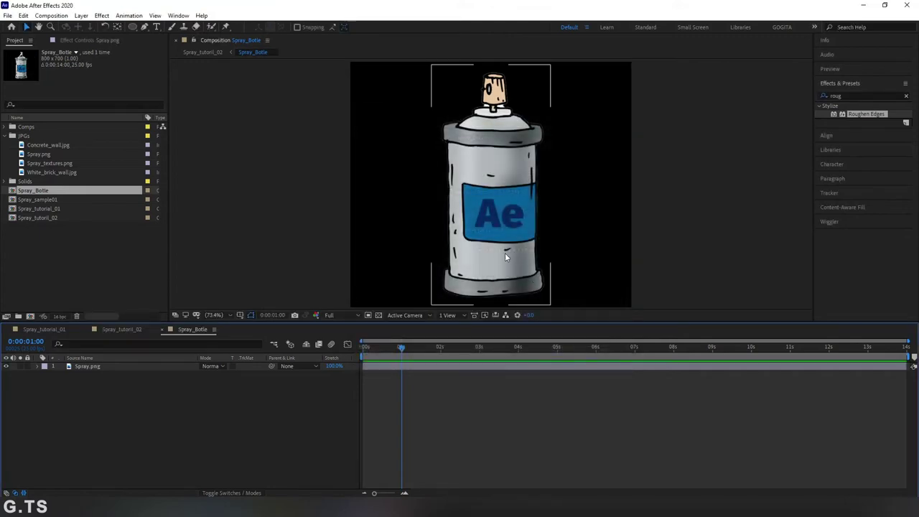
pyautogui.moveTo(506, 256); pyautogui.dragTo(580, 266)
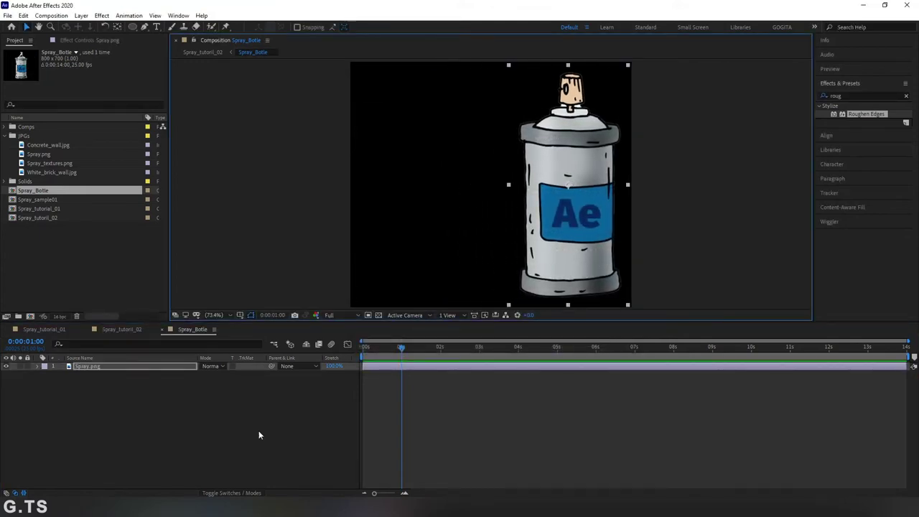
pyautogui.click(208, 456)
# Add an 800 x 700 px blue solid above Spray.png in Spray_Botle and hide it
pyautogui.rightClick(209, 456)
pyautogui.moveTo(244, 353)
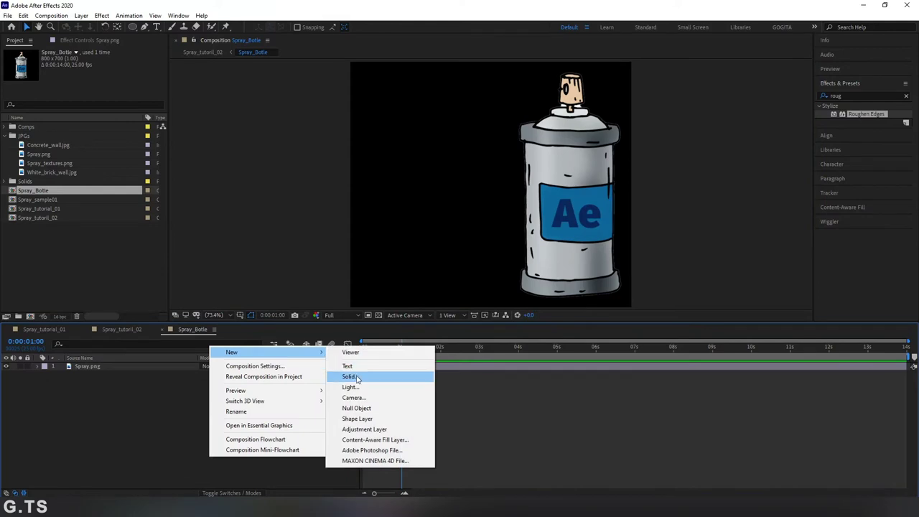
pyautogui.click(363, 375)
pyautogui.click(506, 348)
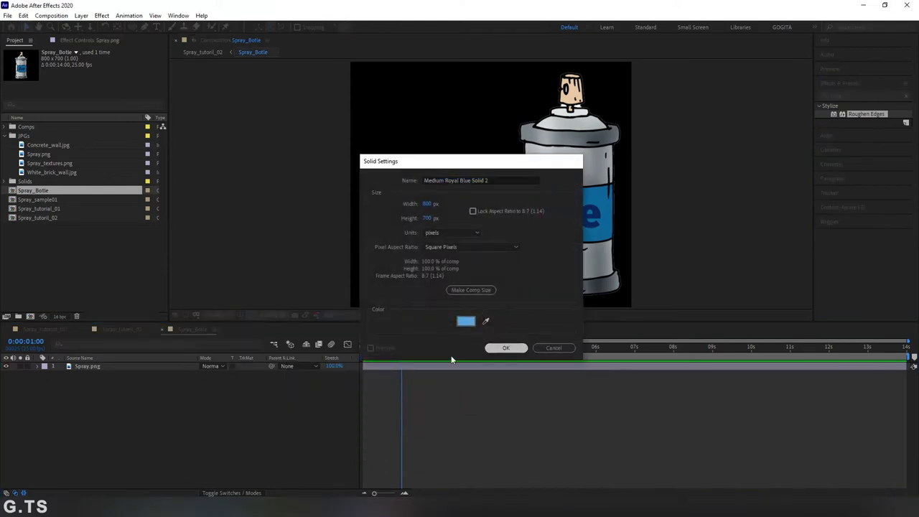
pyautogui.click(6, 366)
# Draw a triangular Pen mask on the blue solid, widening from the can's nozzle toward the frame's upper-left area, and show the solid again
pyautogui.click(145, 27)
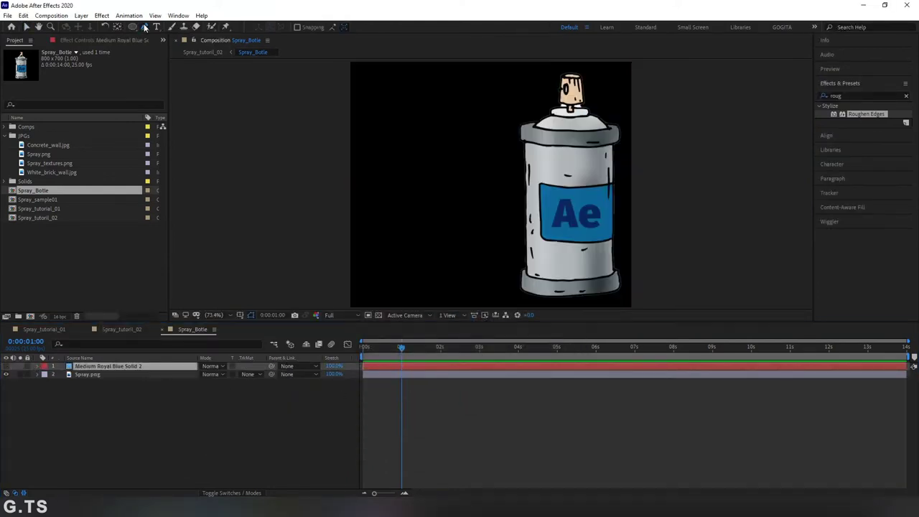
pyautogui.click(371, 78)
pyautogui.click(566, 87)
pyautogui.click(375, 135)
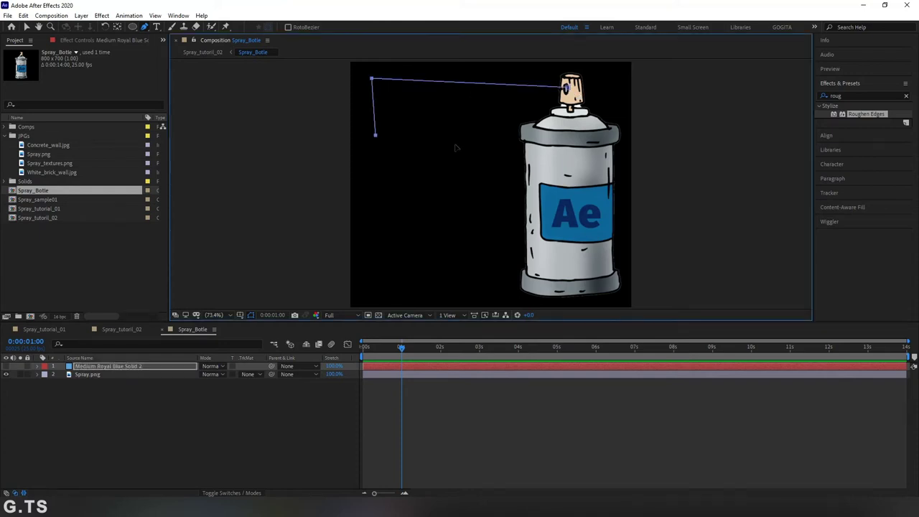
pyautogui.click(566, 87)
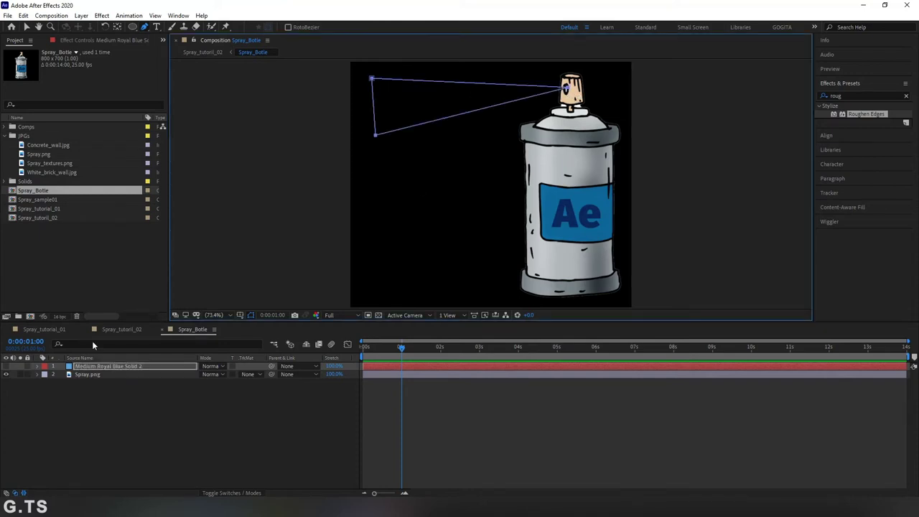
pyautogui.click(7, 366)
# Add a rectangular mask over the wide end of the spray cone, set it to Subtract, and feather it about 78 px
pyautogui.moveTo(132, 27); pyautogui.dragTo(165, 34)
pyautogui.press(',')
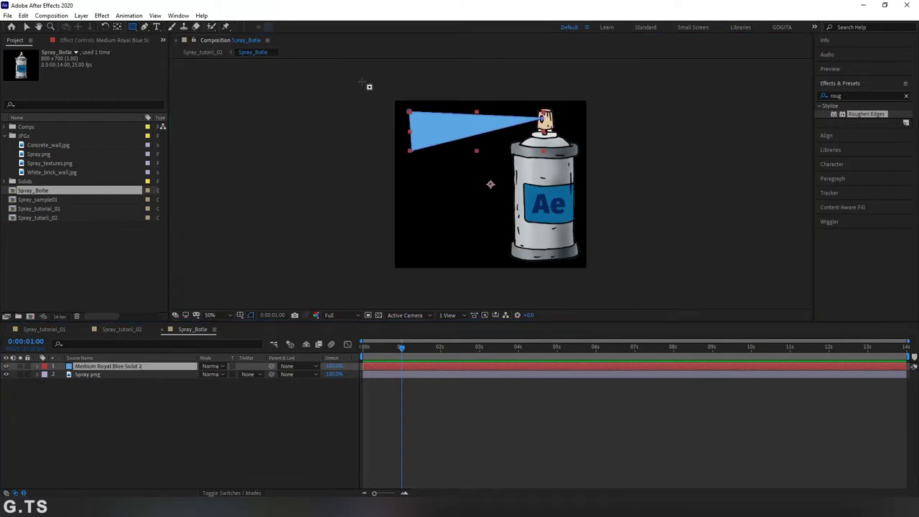
pyautogui.moveTo(359, 74); pyautogui.dragTo(425, 174)
pyautogui.click(218, 391)
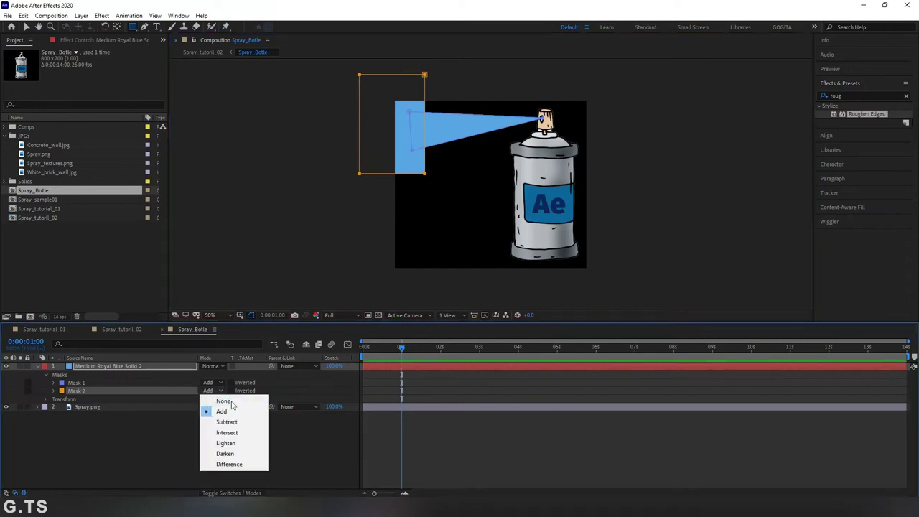
pyautogui.click(224, 421)
pyautogui.click(55, 390)
pyautogui.moveTo(221, 406); pyautogui.dragTo(276, 406)
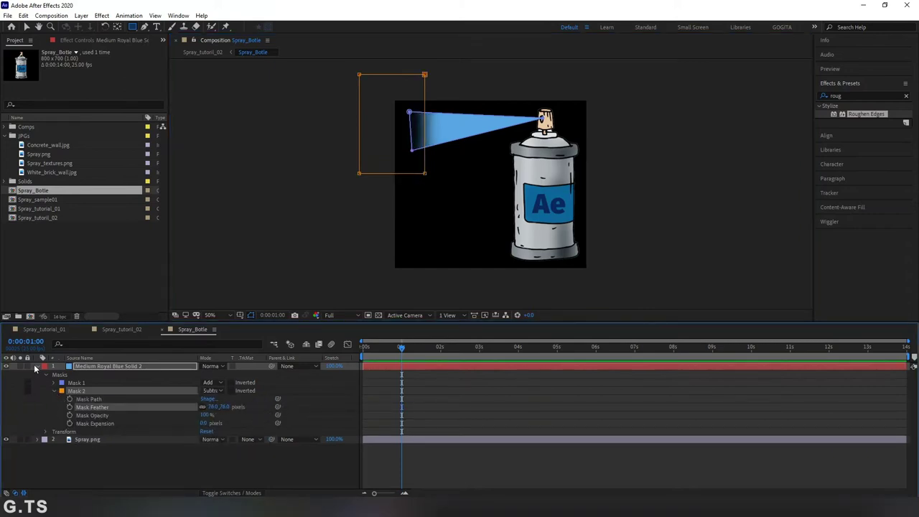
# Extend the wide end of the triangular mask outward to the left and round its edge into a curve
pyautogui.press('u')
pyautogui.click(101, 368)
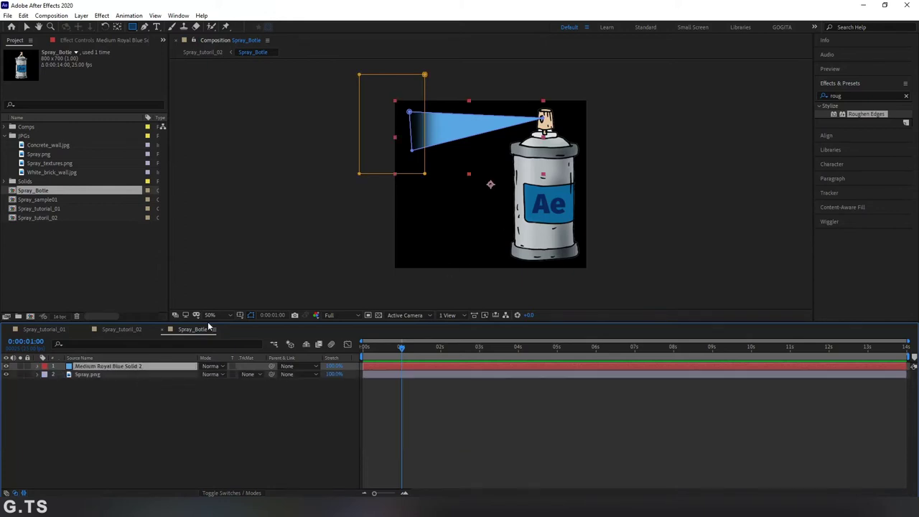
pyautogui.click(224, 316)
pyautogui.click(229, 335)
pyautogui.click(28, 27)
pyautogui.moveTo(376, 109); pyautogui.dragTo(367, 109)
pyautogui.moveTo(350, 74); pyautogui.dragTo(360, 118)
pyautogui.moveTo(372, 81); pyautogui.dragTo(363, 74)
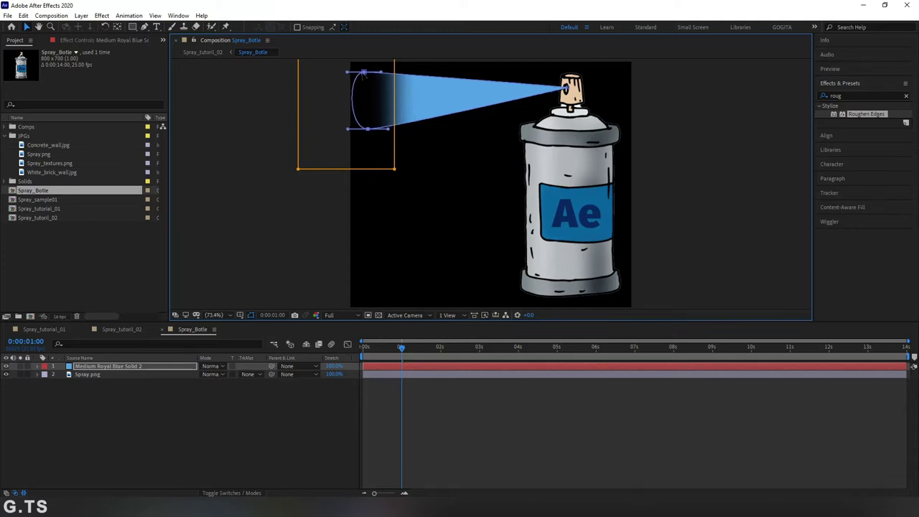
pyautogui.click(124, 422)
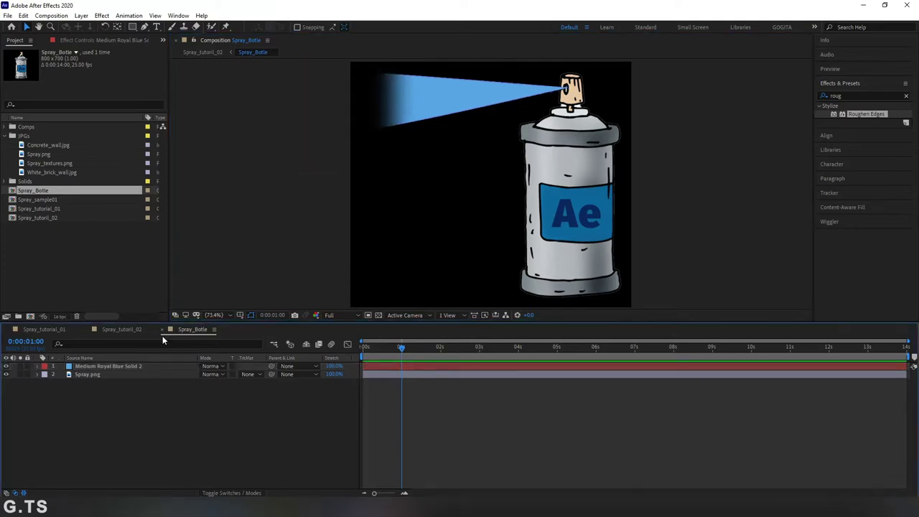
# Return to Spray_tutoril_02 and move the Spray_Botle layer's anchor point to the wide, faded end of the spray cone
pyautogui.click(119, 329)
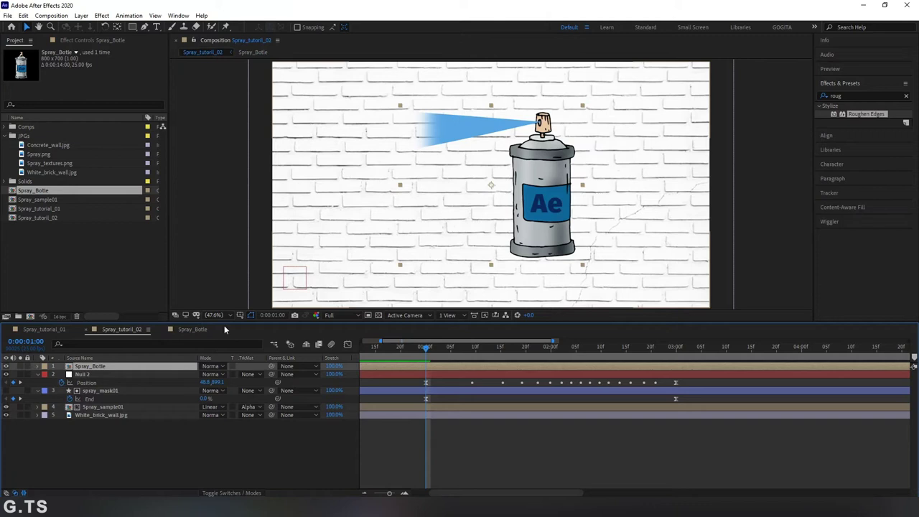
pyautogui.click(117, 26)
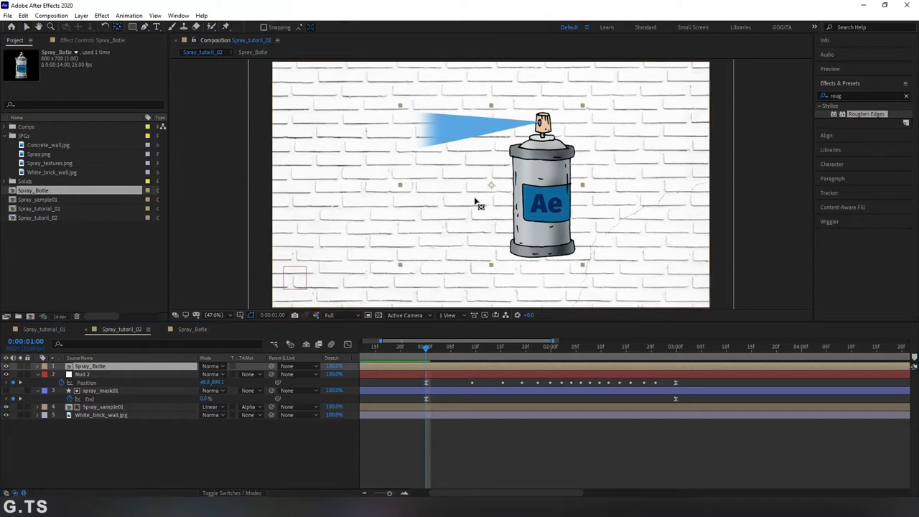
pyautogui.moveTo(491, 185); pyautogui.dragTo(431, 130)
# Set the scale of the Spray_Botle layer to 50%
pyautogui.click(99, 367)
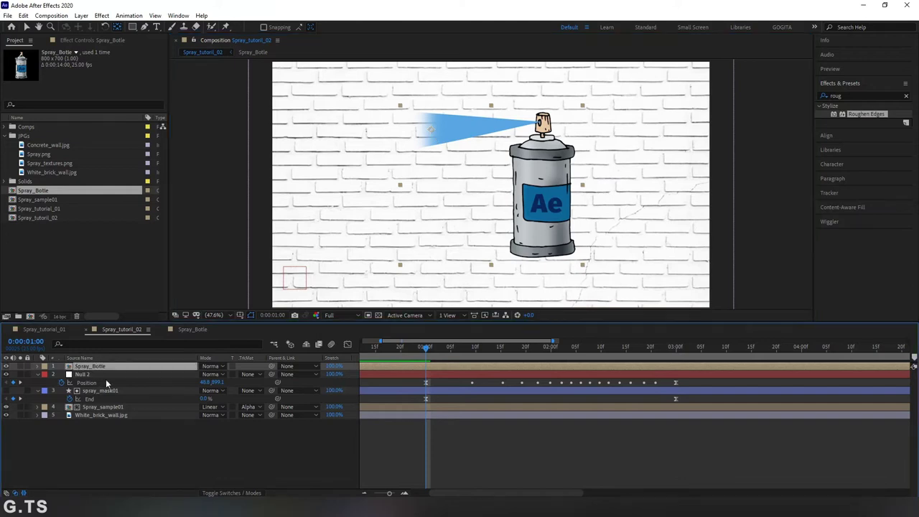
pyautogui.press('s')
pyautogui.click(229, 374)
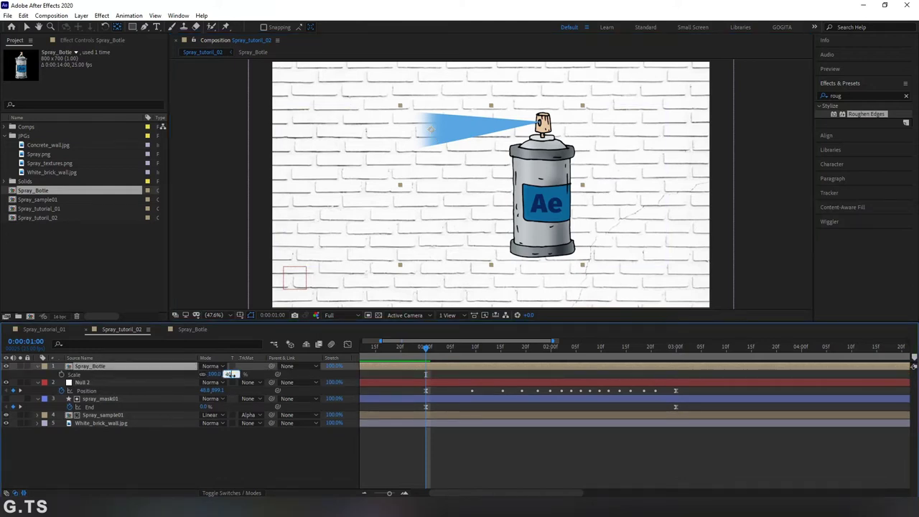
pyautogui.write('40')
pyautogui.press('Return')
pyautogui.click(226, 374)
pyautogui.write('50')
pyautogui.press('Return')
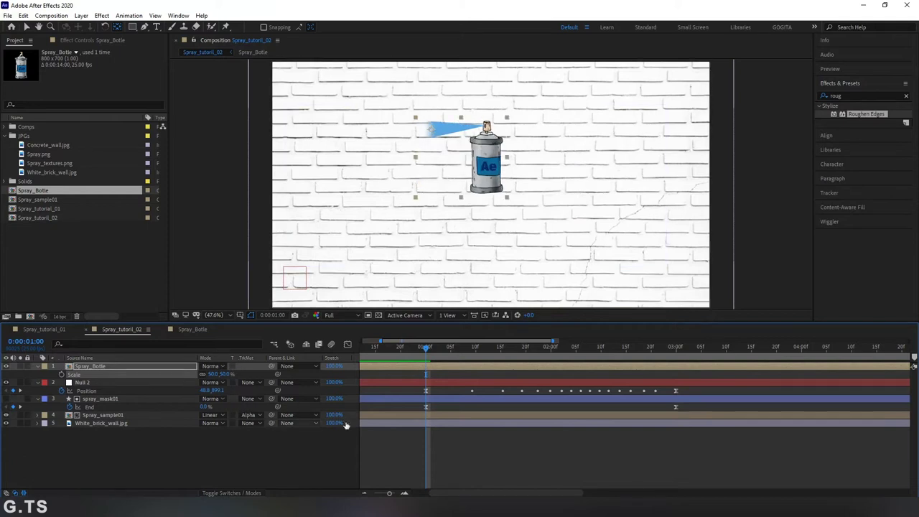
# Move Spray_Botle so its spray cone meets Null 2 at the wall's lower-left corner, parent it to Null 2, and scrub to 0:00:02:14
pyautogui.click(94, 366)
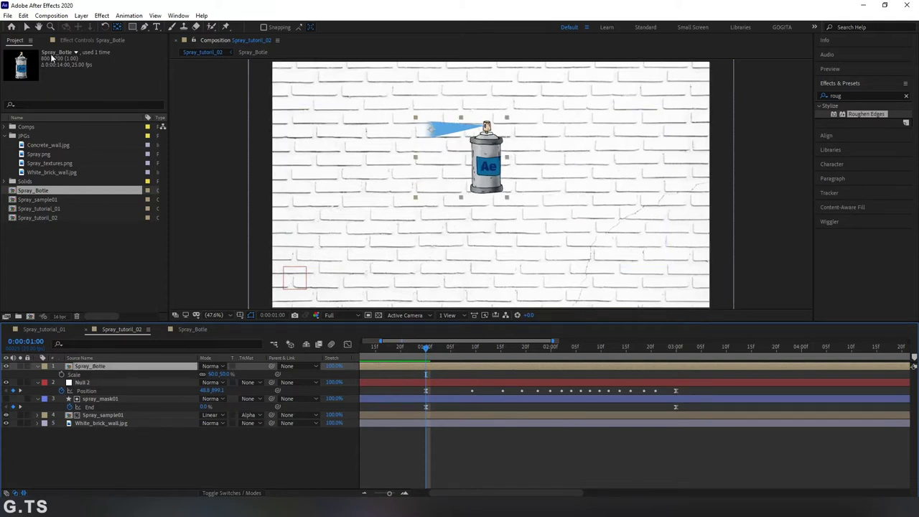
pyautogui.click(26, 28)
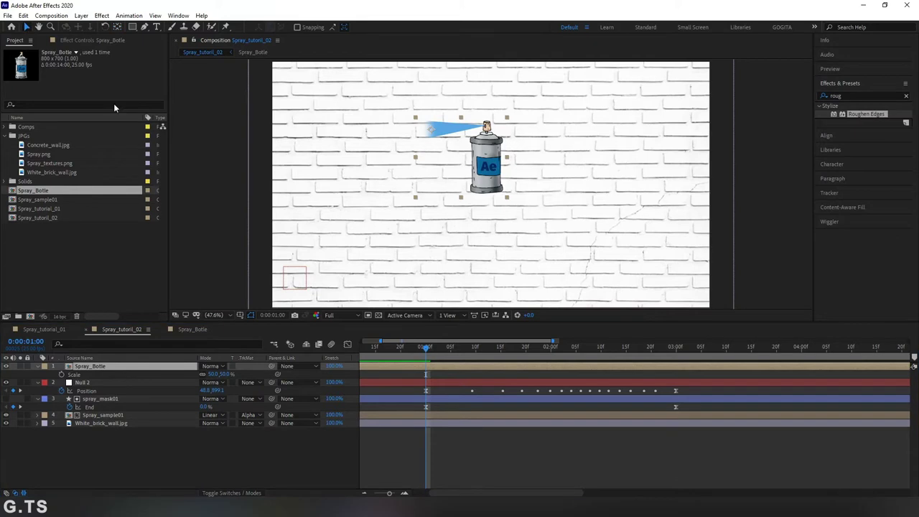
pyautogui.click(299, 270)
pyautogui.click(90, 379)
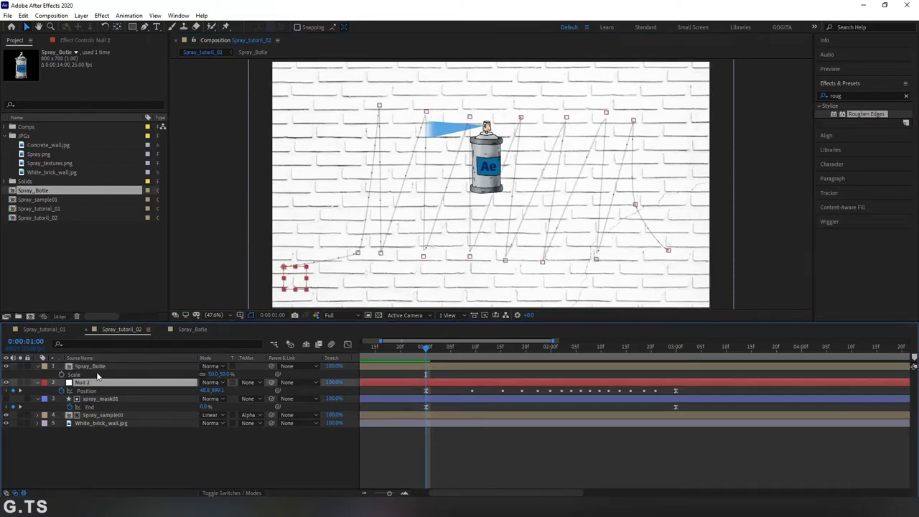
pyautogui.click(104, 367)
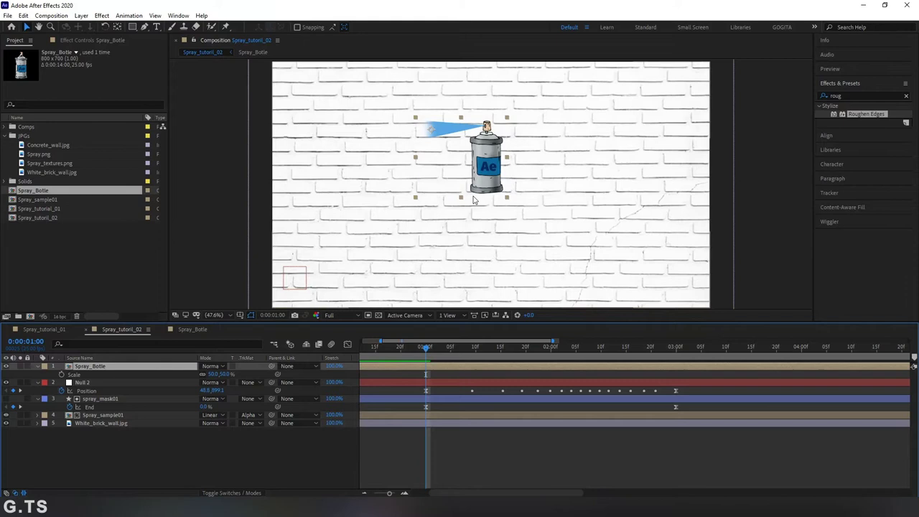
pyautogui.moveTo(484, 168)
pyautogui.mouseDown()
pyautogui.moveTo(406, 278)
pyautogui.moveTo(337, 289)
pyautogui.moveTo(341, 297)
pyautogui.mouseUp()
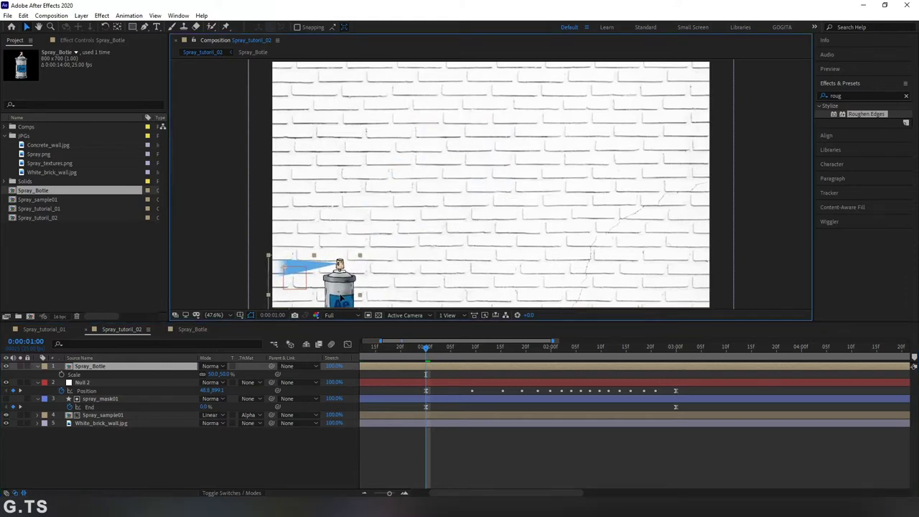
pyautogui.press('Return')
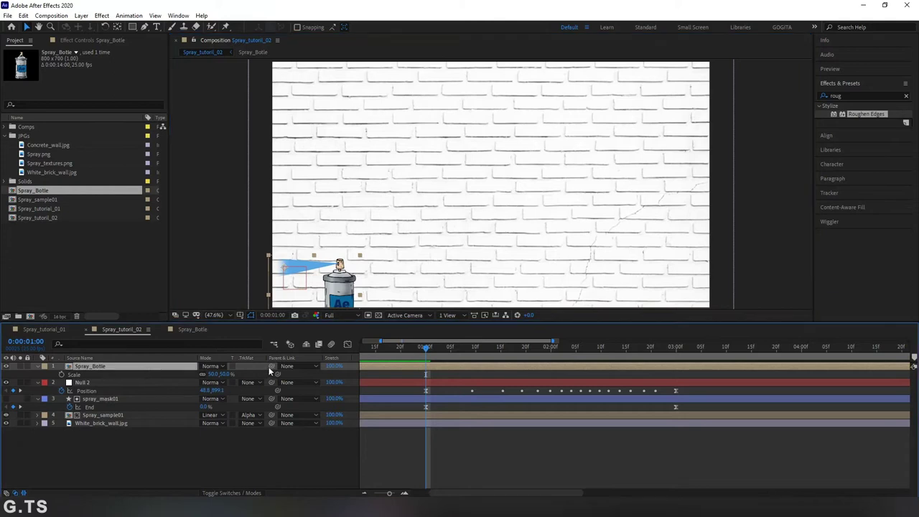
pyautogui.moveTo(271, 366); pyautogui.dragTo(110, 384)
pyautogui.moveTo(433, 352); pyautogui.dragTo(622, 374)
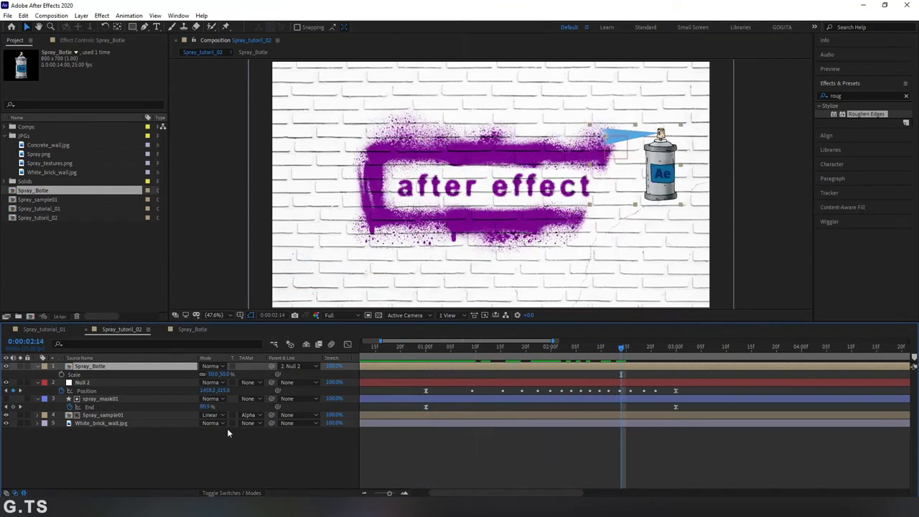
# Copy the hex code 7E0993 from the Fill effect's color on the Spray_sample01 layer
pyautogui.click(119, 415)
pyautogui.click(95, 41)
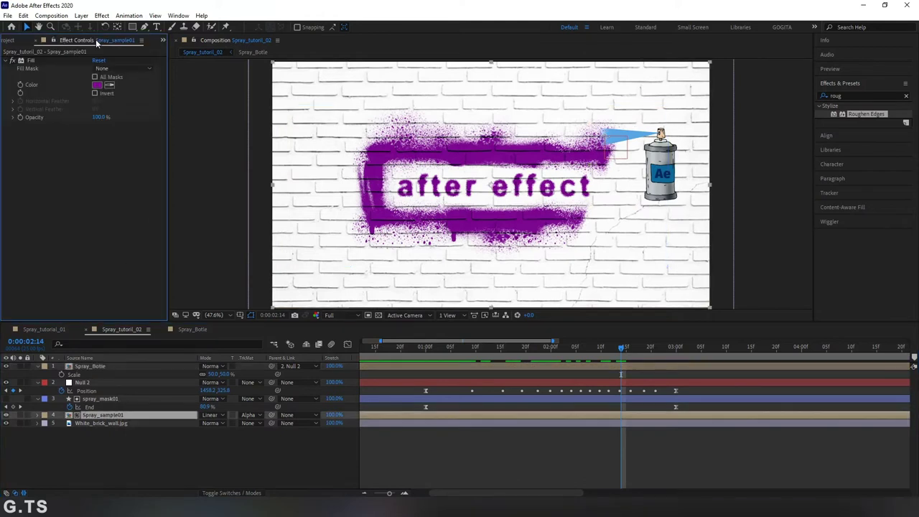
pyautogui.click(96, 85)
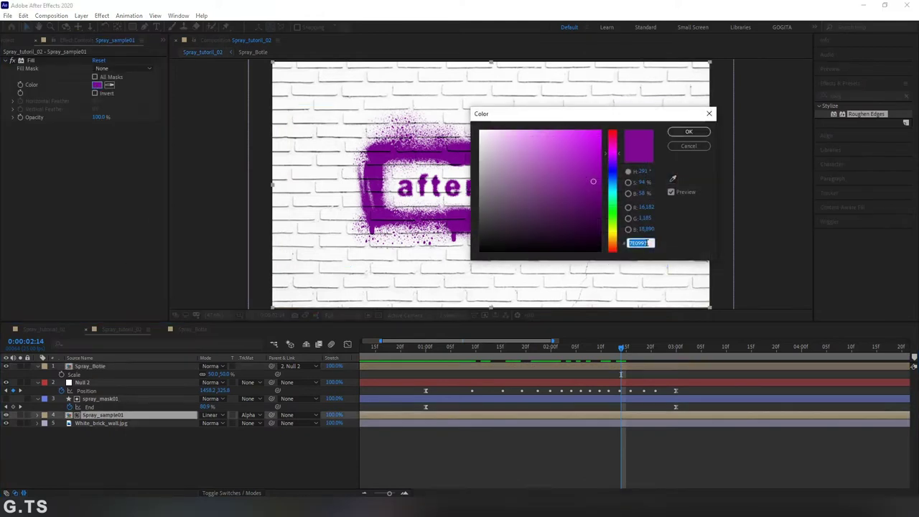
pyautogui.rightClick(627, 242)
pyautogui.click(657, 270)
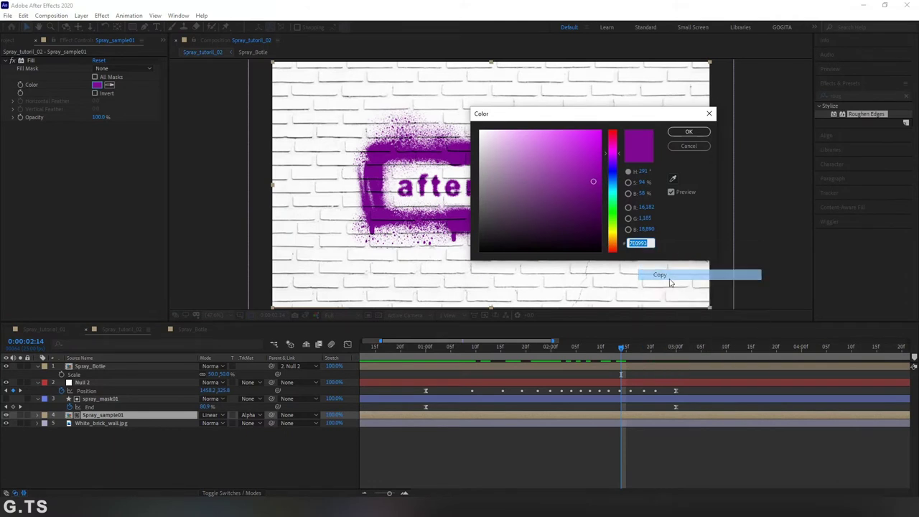
pyautogui.click(689, 132)
# Open Spray_Botle and recolor the spray cone's solid with the copied hex code 7E0993
pyautogui.doubleClick(86, 367)
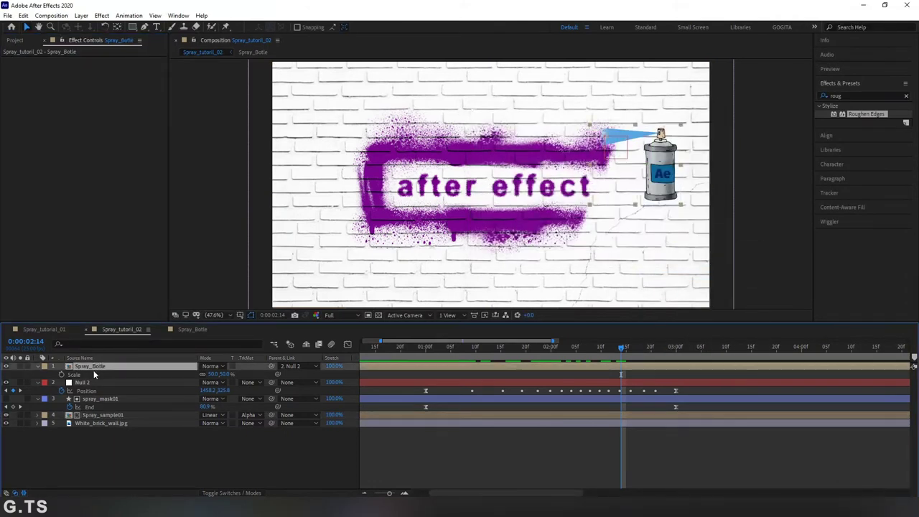
pyautogui.click(98, 367)
pyautogui.click(81, 15)
pyautogui.click(93, 30)
pyautogui.click(494, 276)
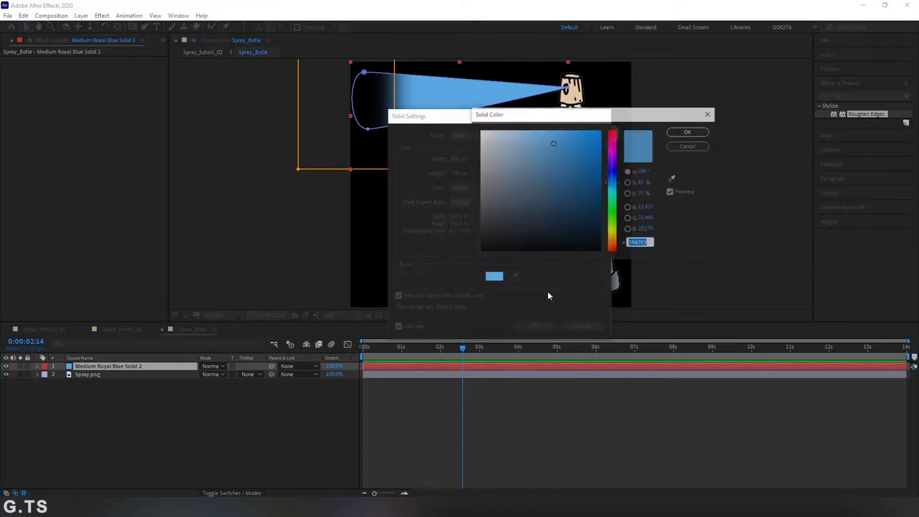
pyautogui.rightClick(641, 243)
pyautogui.click(665, 282)
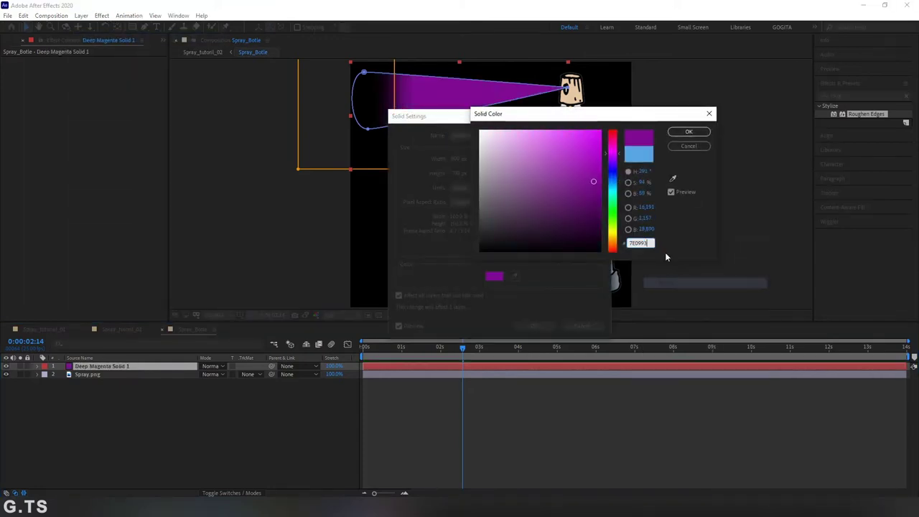
pyautogui.click(686, 131)
pyautogui.click(534, 325)
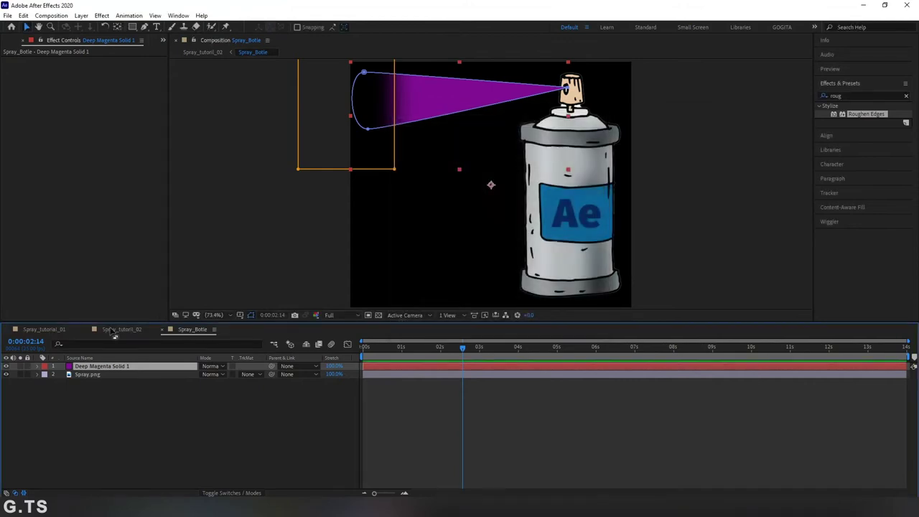
# Return to Spray_tutoril_02 and preview the spray can's animation along the zigzag path from 0:00:00:24
pyautogui.click(115, 328)
pyautogui.moveTo(473, 340); pyautogui.dragTo(470, 341)
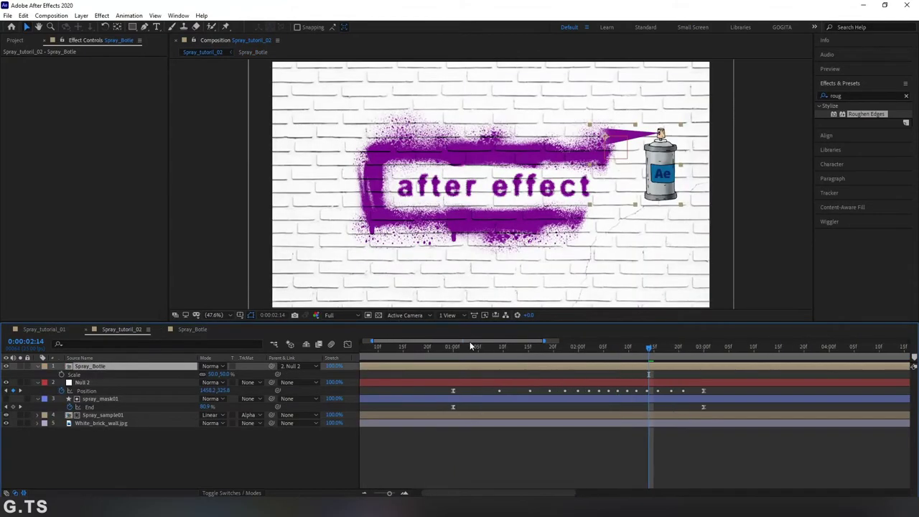
pyautogui.moveTo(544, 340); pyautogui.dragTo(564, 341)
pyautogui.moveTo(426, 356)
pyautogui.mouseDown()
pyautogui.moveTo(689, 377)
pyautogui.moveTo(441, 380)
pyautogui.mouseUp()
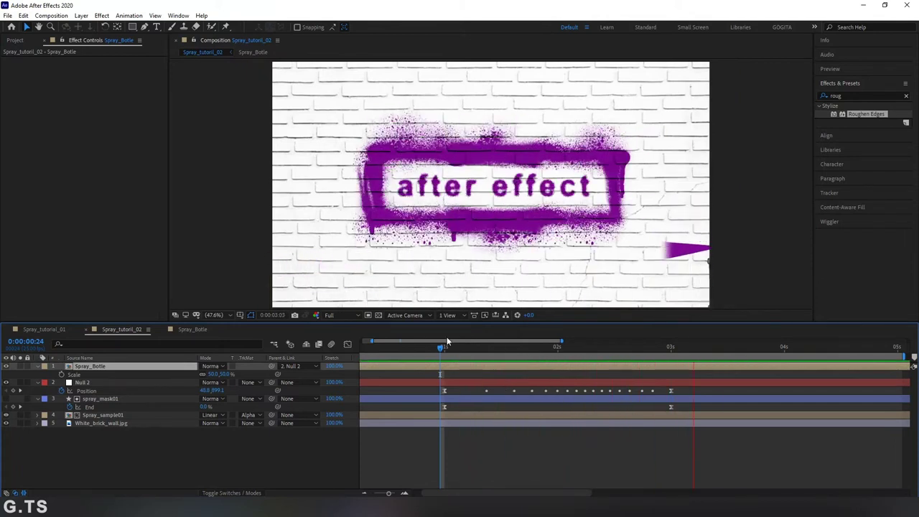
# Go to 0:00:01:10, where the can reaches the graphic, and trim the start of Spray_Botle's magenta solid to that time
pyautogui.moveTo(441, 345)
pyautogui.mouseDown()
pyautogui.moveTo(432, 348)
pyautogui.moveTo(491, 364)
pyautogui.mouseUp()
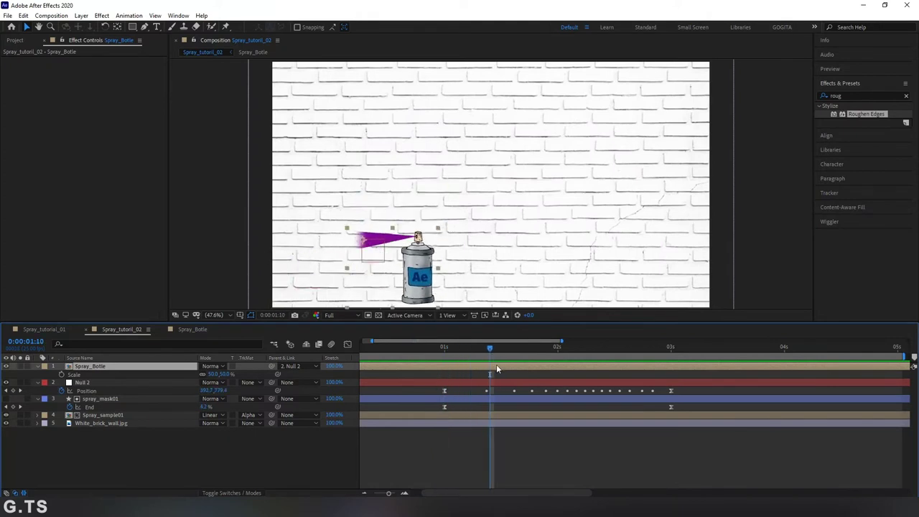
pyautogui.doubleClick(496, 365)
pyautogui.moveTo(363, 366); pyautogui.dragTo(418, 367)
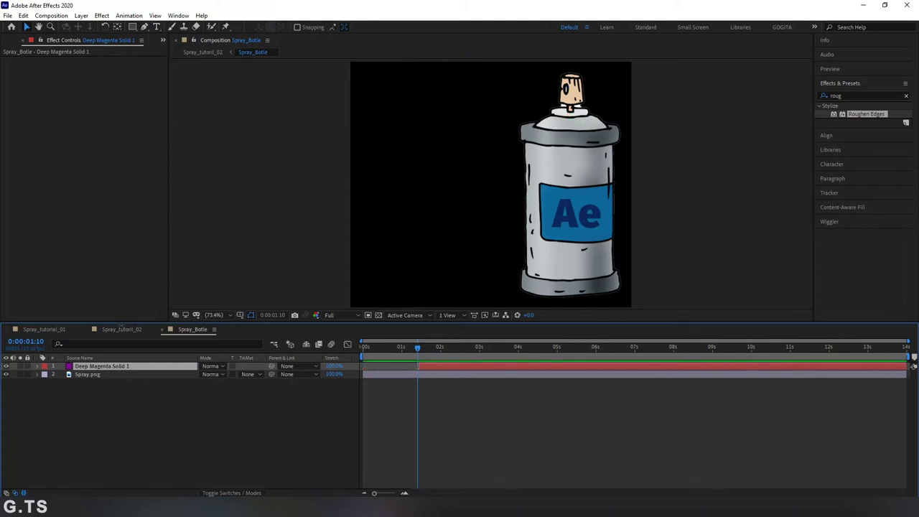
# Find where the can leaves the graphic at 0:00:02:18 and trim the end of Spray_Botle's magenta solid to that time
pyautogui.click(122, 328)
pyautogui.moveTo(495, 347)
pyautogui.mouseDown()
pyautogui.moveTo(448, 356)
pyautogui.moveTo(652, 400)
pyautogui.moveTo(621, 406)
pyautogui.moveTo(640, 408)
pyautogui.mouseUp()
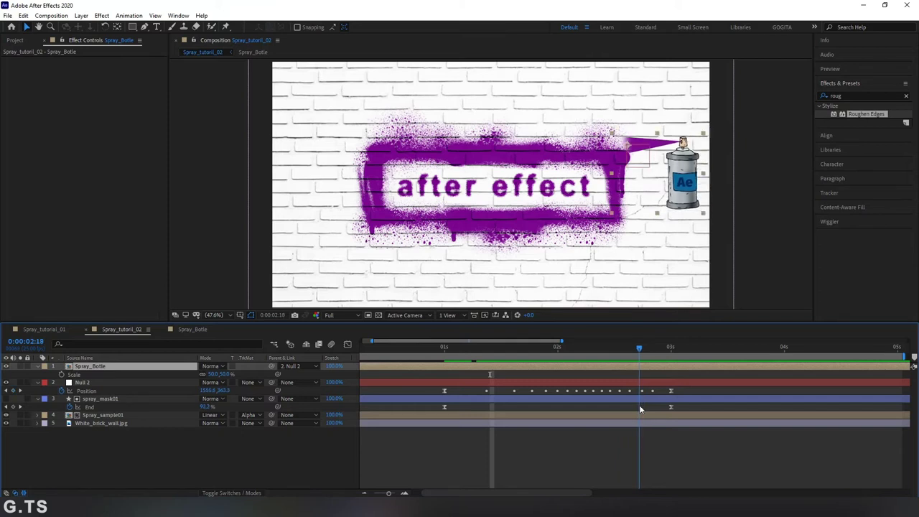
pyautogui.doubleClick(655, 367)
pyautogui.moveTo(906, 366)
pyautogui.mouseDown()
pyautogui.moveTo(480, 367)
pyautogui.moveTo(470, 379)
pyautogui.mouseUp()
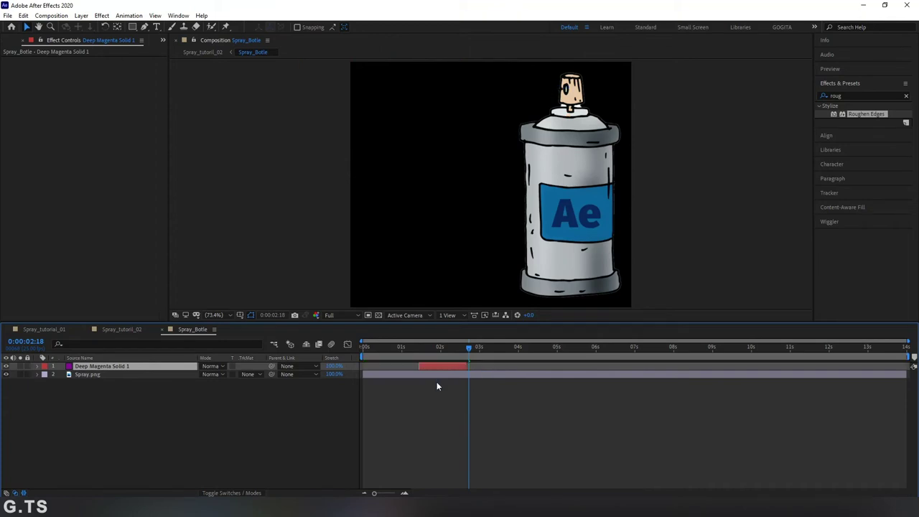
# Return to Spray_tutoril_02 and preview the can's spray animation from just before the first Position keyframe
pyautogui.hotkey('shift', ',')
pyautogui.moveTo(641, 351)
pyautogui.mouseDown()
pyautogui.moveTo(621, 348)
pyautogui.moveTo(667, 347)
pyautogui.moveTo(430, 367)
pyautogui.mouseUp()
pyautogui.press('space')
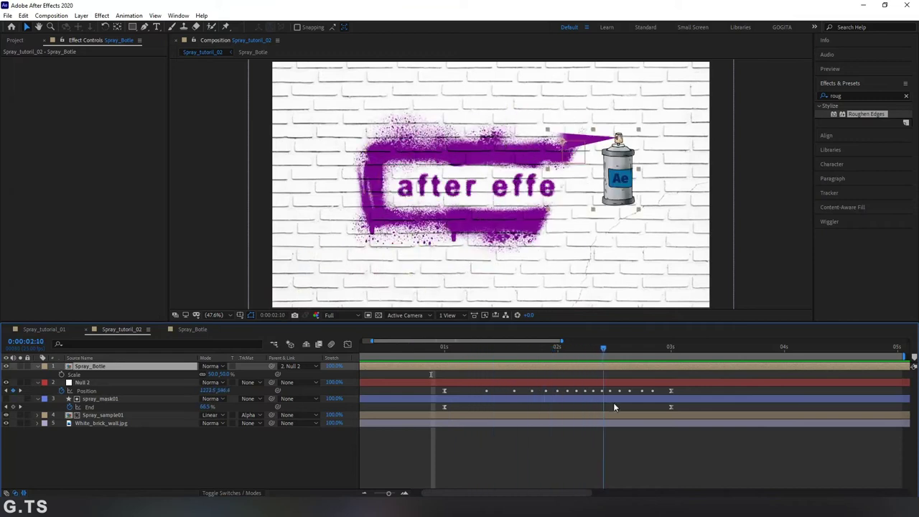
# Stretch the Null 2 Position and spray_mask01 End keyframes proportionally so they end at 0:00:03:17, and preview from 0:00:01:00
pyautogui.moveTo(681, 389); pyautogui.dragTo(437, 407)
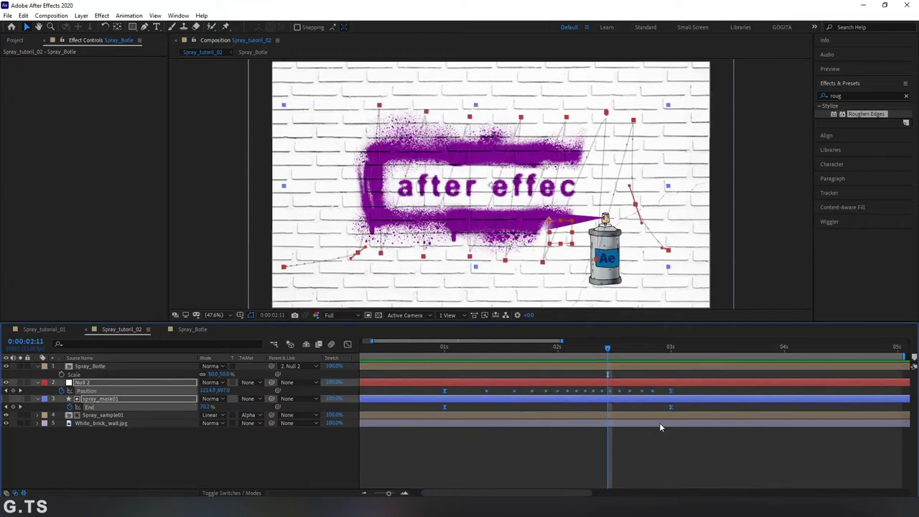
pyautogui.moveTo(670, 390); pyautogui.dragTo(746, 402)
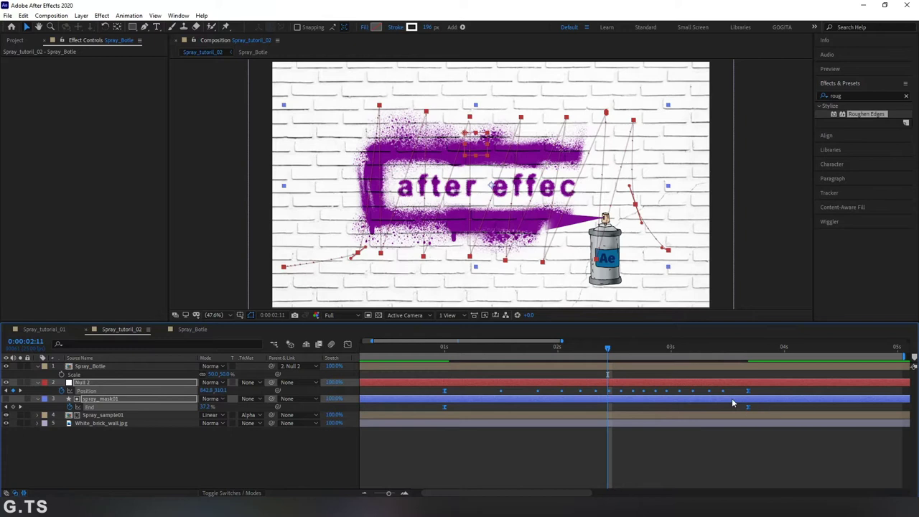
pyautogui.click(444, 347)
pyautogui.press('space')
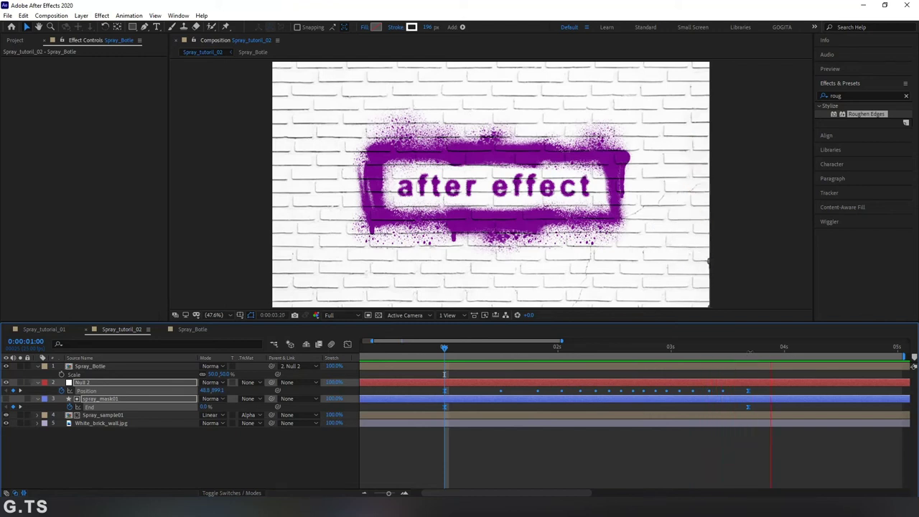
# Go to 0:00:03:08, where the can passes the graphic's far end, and extend the end of Spray_Botle's magenta solid to that time
pyautogui.moveTo(636, 348)
pyautogui.mouseDown()
pyautogui.moveTo(741, 369)
pyautogui.moveTo(715, 375)
pyautogui.mouseUp()
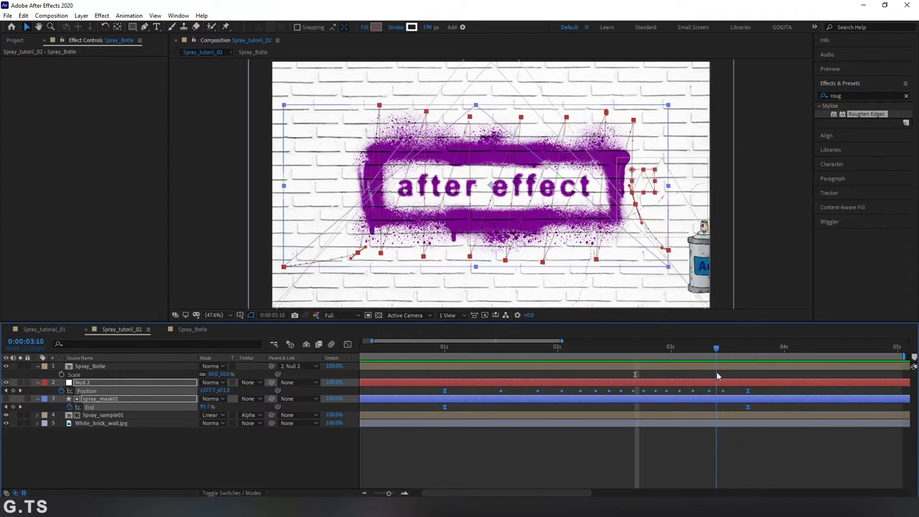
pyautogui.click(666, 453)
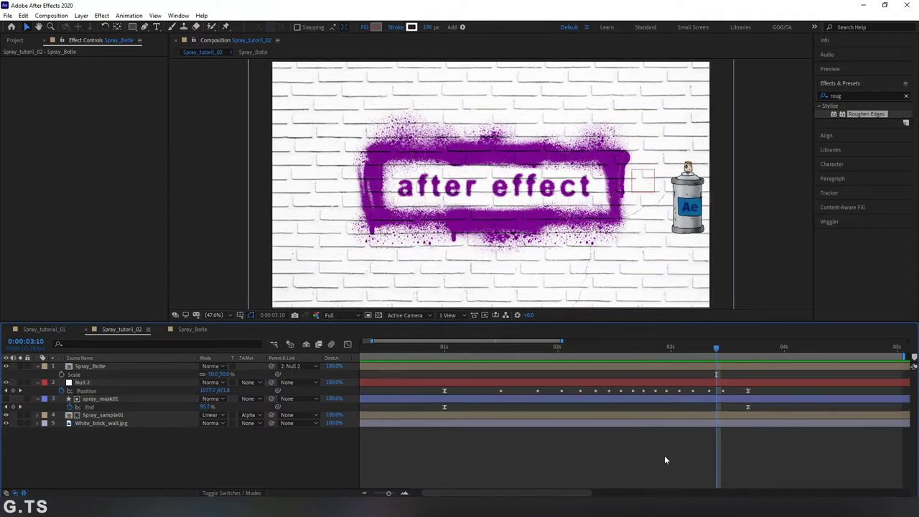
pyautogui.moveTo(717, 345)
pyautogui.mouseDown()
pyautogui.moveTo(692, 352)
pyautogui.moveTo(715, 349)
pyautogui.moveTo(695, 348)
pyautogui.moveTo(707, 350)
pyautogui.mouseUp()
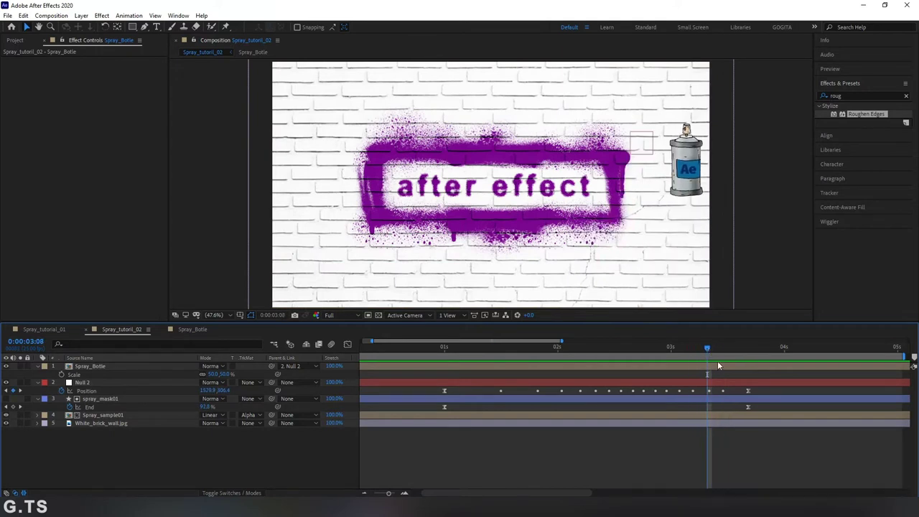
pyautogui.doubleClick(717, 363)
pyautogui.moveTo(465, 366); pyautogui.dragTo(490, 366)
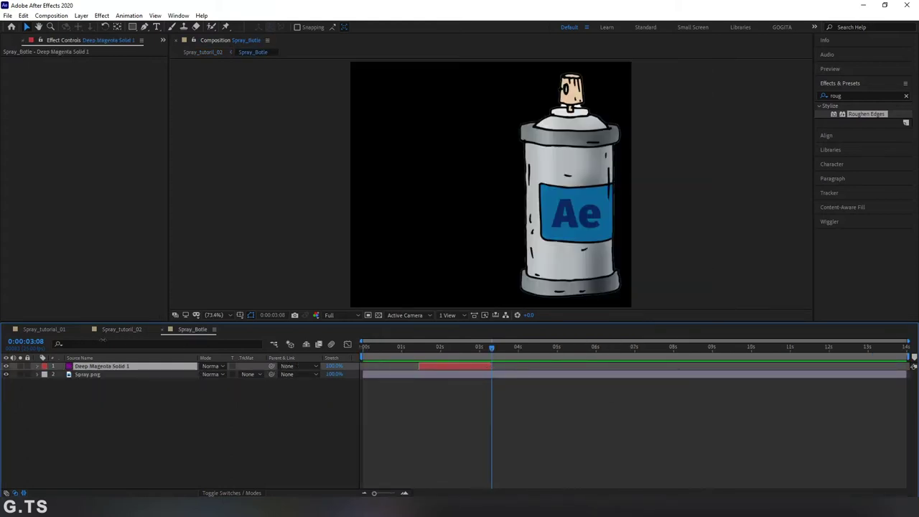
# Return to Spray_tutoril_02 and preview the slowed spray animation from 0:00:00:24
pyautogui.click(119, 331)
pyautogui.moveTo(707, 349)
pyautogui.mouseDown()
pyautogui.moveTo(695, 354)
pyautogui.moveTo(717, 350)
pyautogui.moveTo(440, 358)
pyautogui.mouseUp()
pyautogui.press('space')
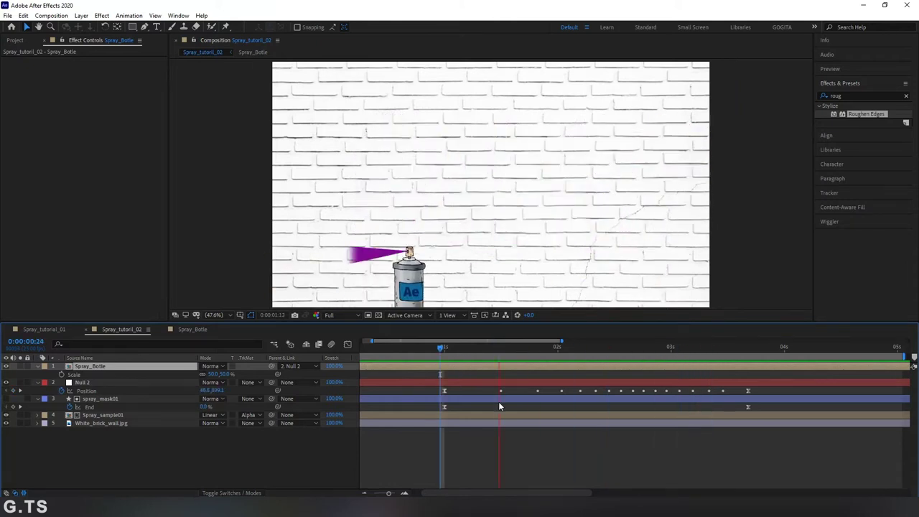
# Go to 0:00:01:13 and trim the start of Spray_Botle's magenta solid to one frame after that time
pyautogui.moveTo(439, 347); pyautogui.dragTo(504, 361)
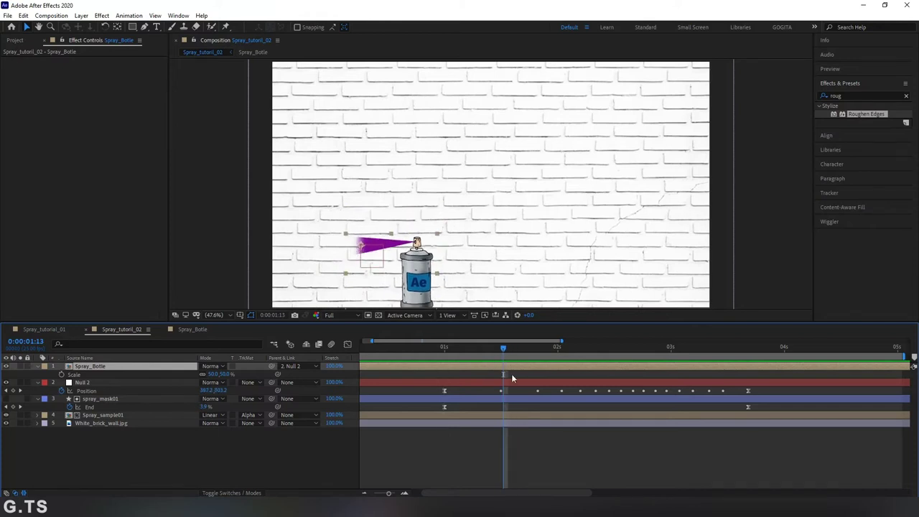
pyautogui.doubleClick(511, 368)
pyautogui.scroll(2, 422, 362)
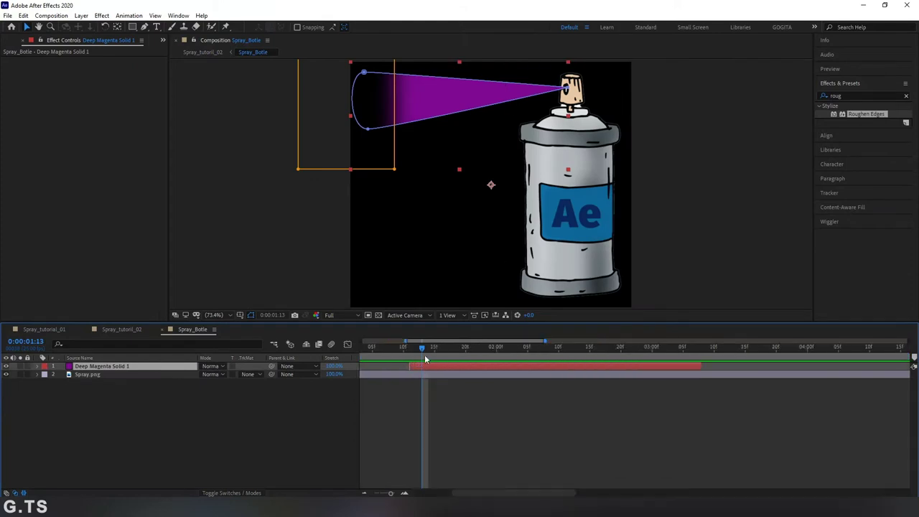
pyautogui.hscroll(-2, 434, 369)
pyautogui.moveTo(463, 366); pyautogui.dragTo(476, 366)
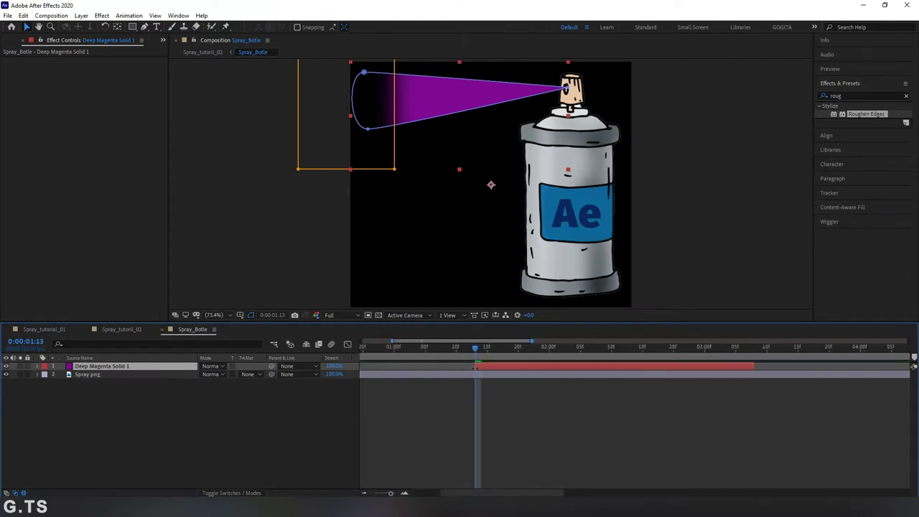
pyautogui.click(122, 328)
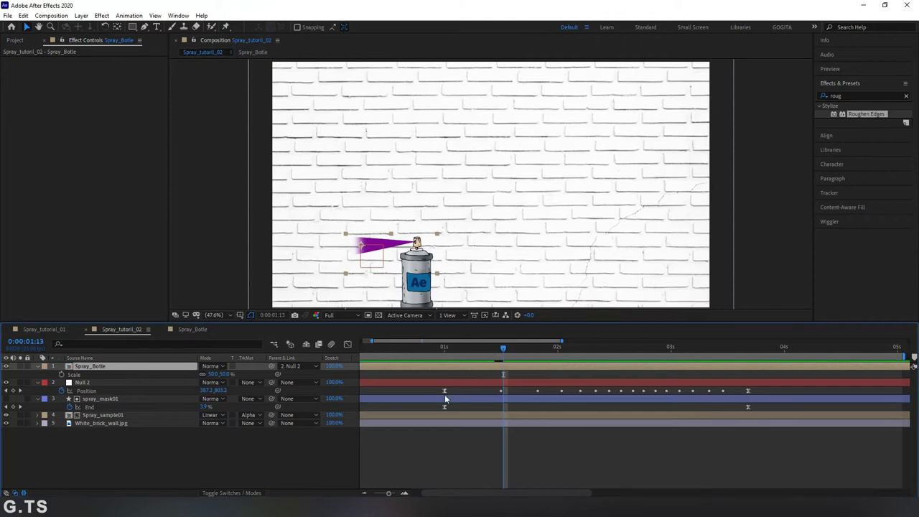
pyautogui.doubleClick(480, 366)
pyautogui.moveTo(474, 366); pyautogui.dragTo(479, 366)
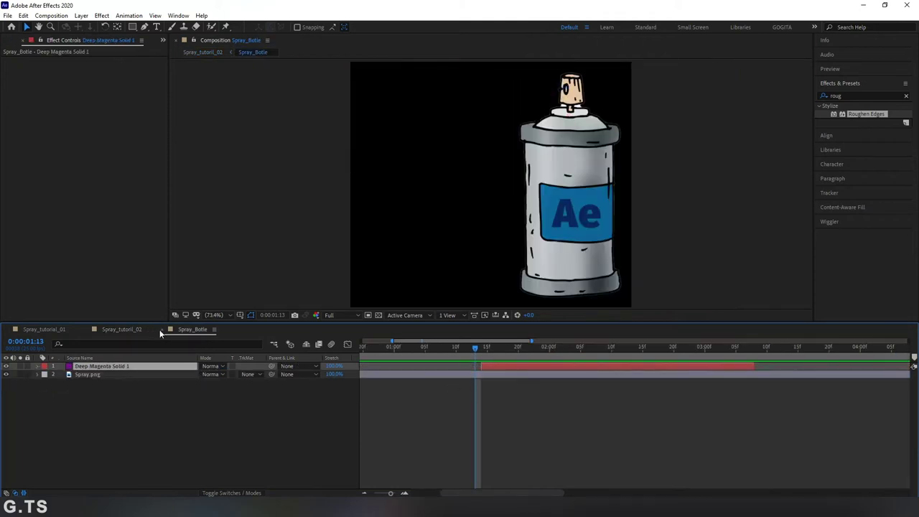
# Close the Spray_Botle timeline and preview Spray_tutoril_02 from 0:00:00:20
pyautogui.click(161, 329)
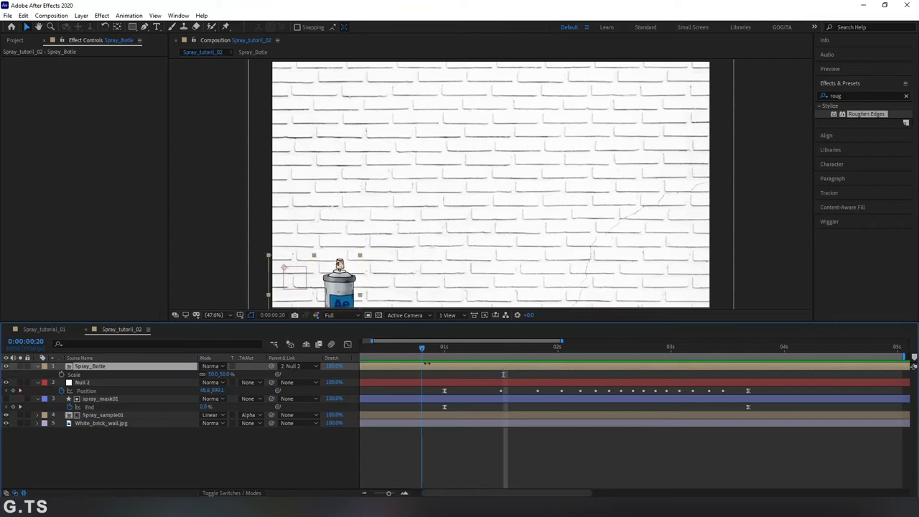
pyautogui.press('space')
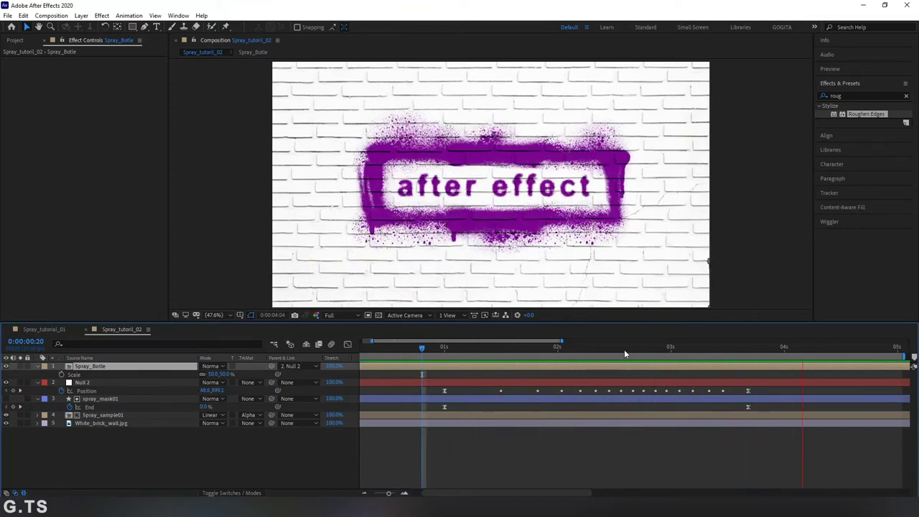
pyautogui.press('space')
# Move to 0:00:01:00 with no layer selected, and save the project
pyautogui.moveTo(423, 362)
pyautogui.mouseDown()
pyautogui.moveTo(779, 392)
pyautogui.moveTo(435, 393)
pyautogui.moveTo(444, 401)
pyautogui.mouseUp()
pyautogui.click(295, 458)
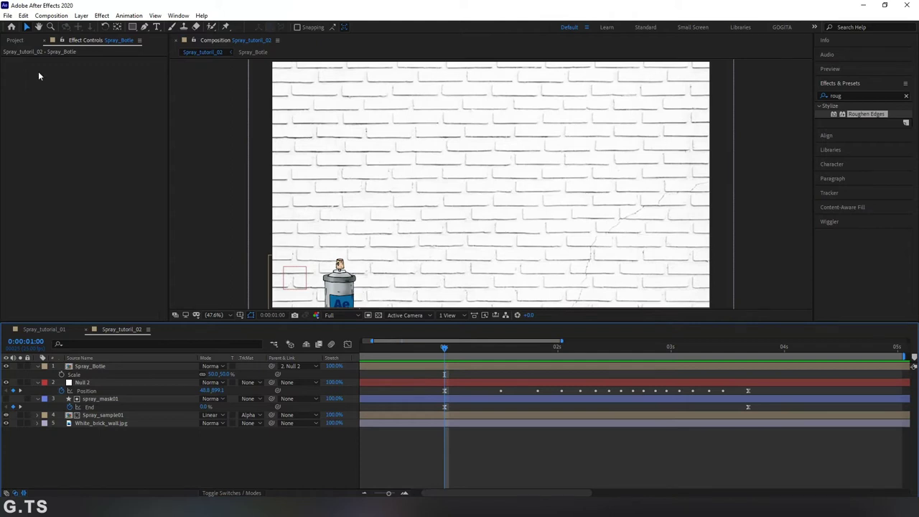
pyautogui.click(7, 15)
pyautogui.click(38, 95)
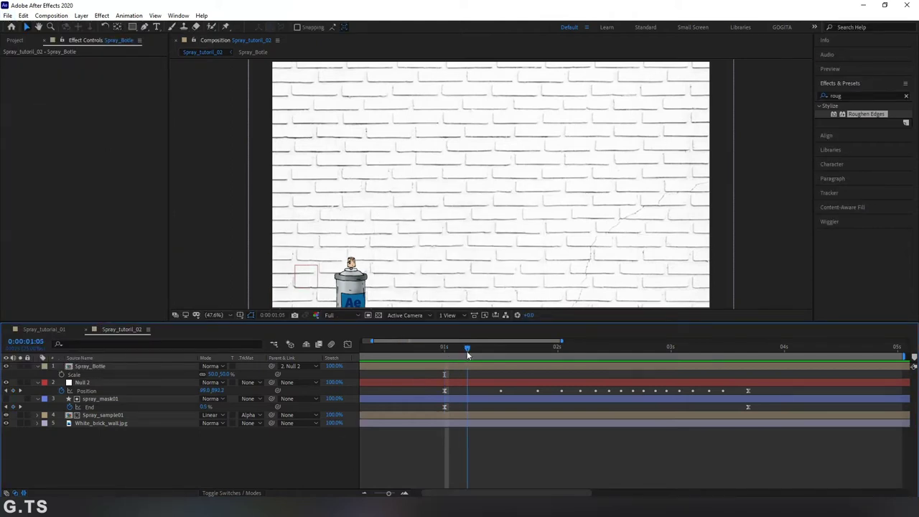
# Show the Spray_Botle layer's Rotation and keyframe it at 0° at 0:00:01:00 and 0:00:03:17
pyautogui.click(115, 368)
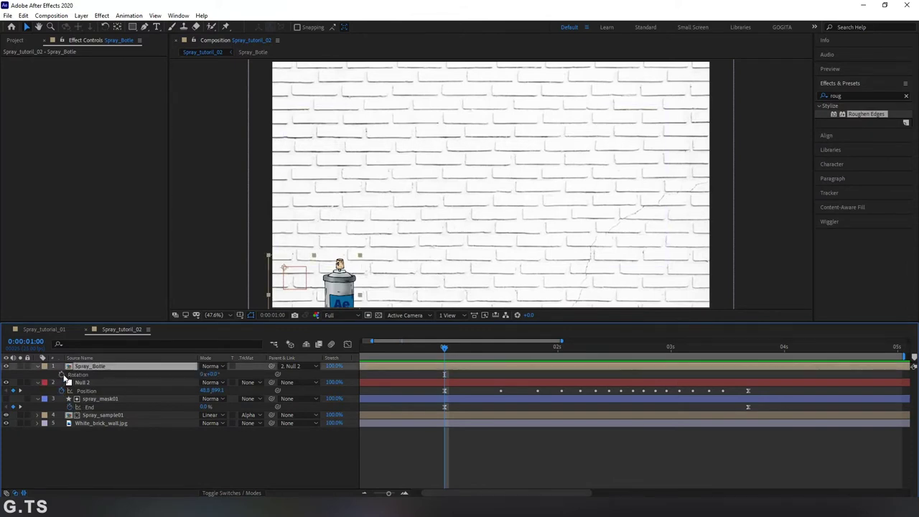
pyautogui.click(78, 374)
pyautogui.moveTo(453, 353)
pyautogui.mouseDown()
pyautogui.moveTo(486, 350)
pyautogui.moveTo(745, 413)
pyautogui.mouseUp()
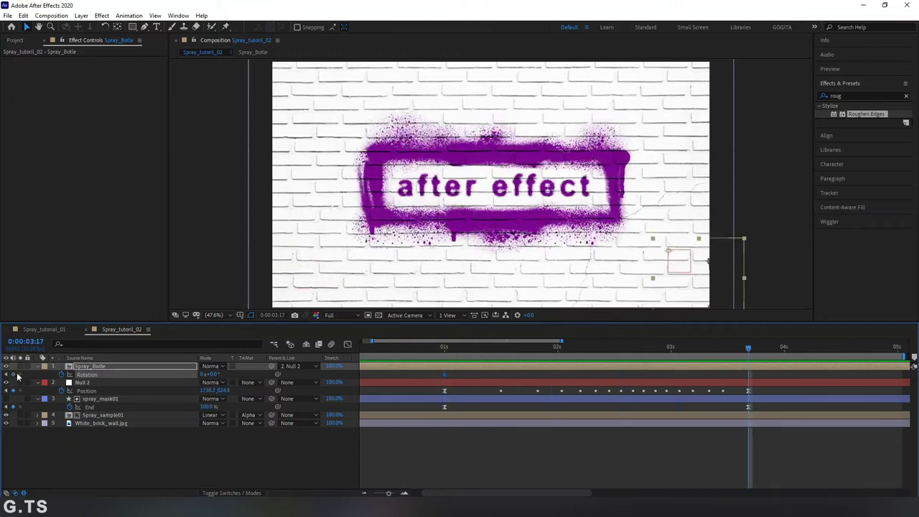
# Apply Easy Ease to both Rotation keyframes of Spray_Botle
pyautogui.moveTo(757, 373); pyautogui.dragTo(435, 378)
pyautogui.rightClick(444, 374)
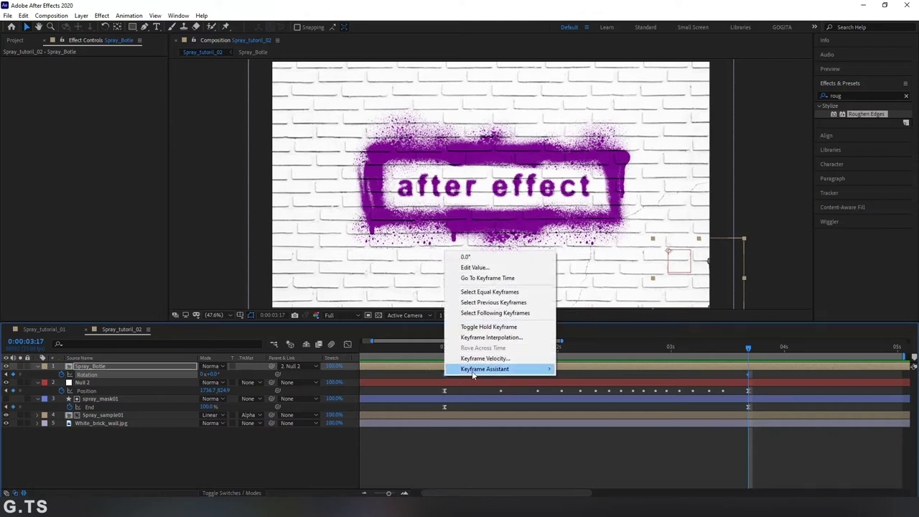
pyautogui.moveTo(516, 368)
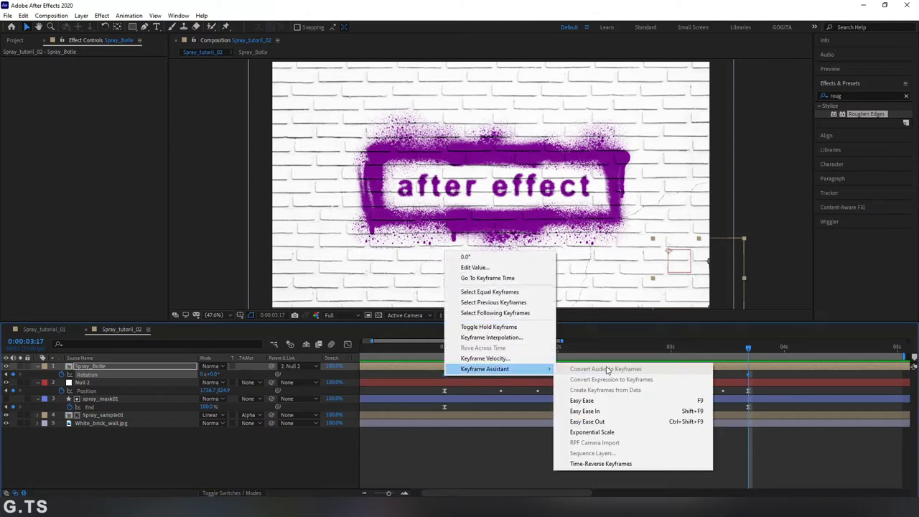
pyautogui.click(616, 405)
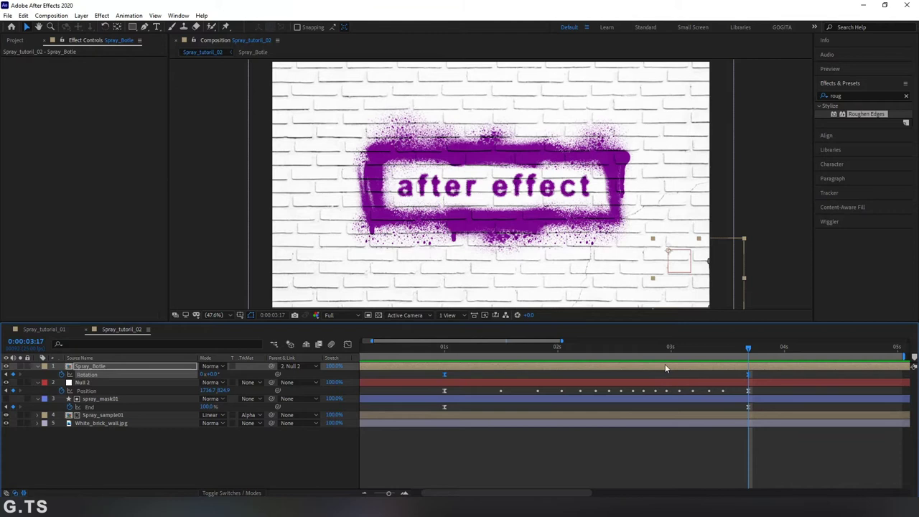
# Try the Wiggler on the Rotation keyframes with frequency 15 per second and magnitude 12, and undo its application
pyautogui.moveTo(668, 348); pyautogui.dragTo(621, 350)
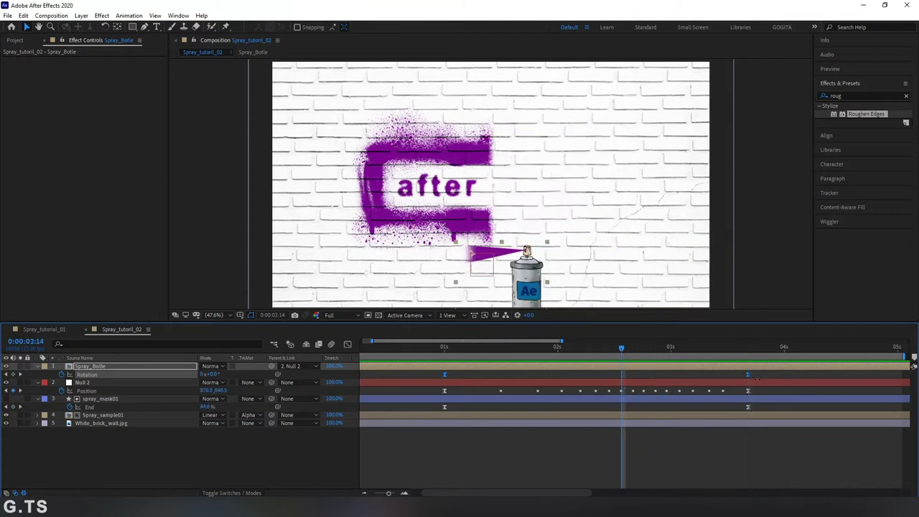
pyautogui.click(828, 222)
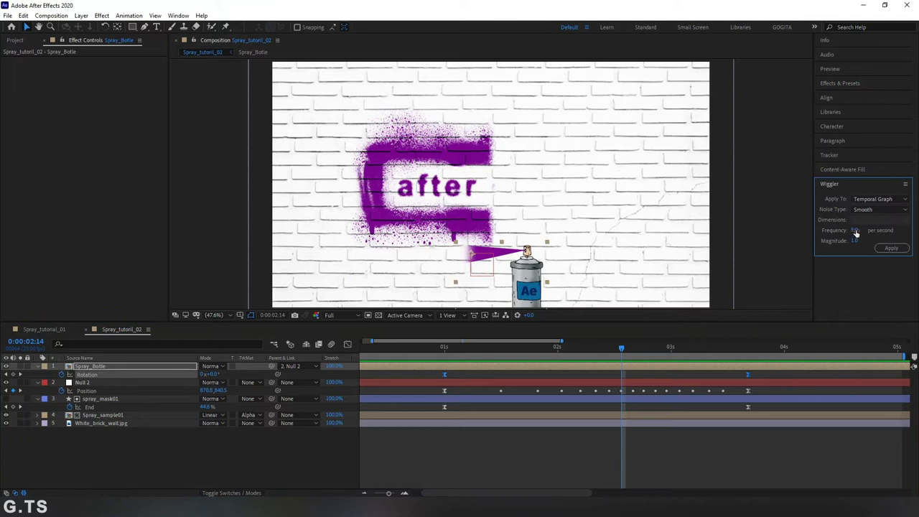
pyautogui.write('15')
pyautogui.click(853, 245)
pyautogui.click(890, 249)
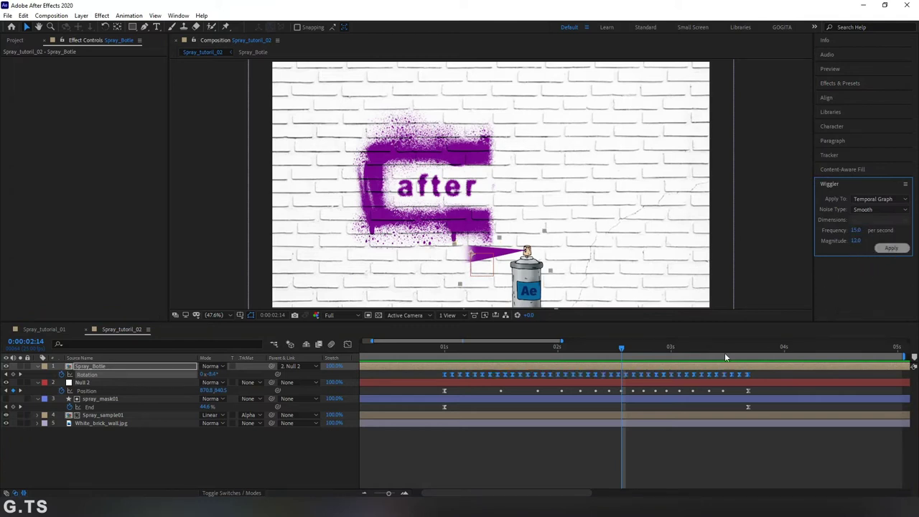
pyautogui.hotkey('ctrl', 'z')
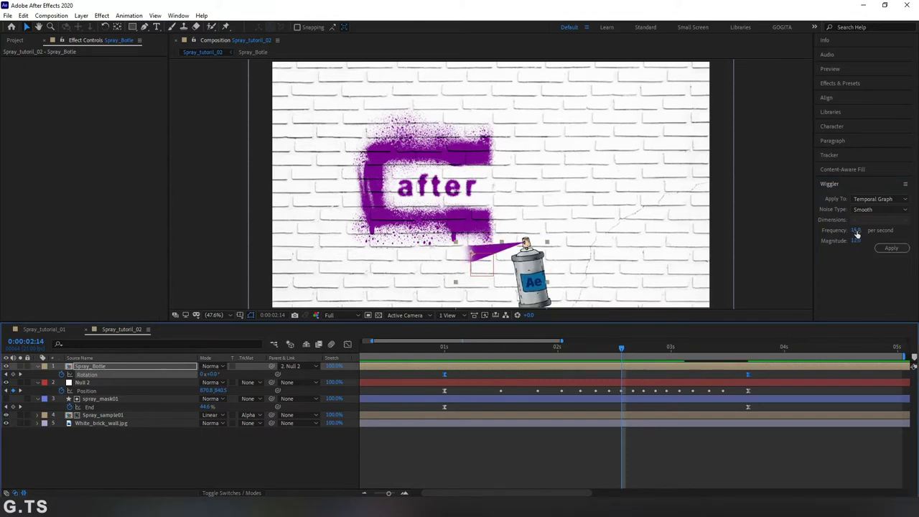
# Apply the Wiggler to the Rotation keyframes with frequency 5 per second and magnitude 12, and preview from 0:00:01:00
pyautogui.click(856, 230)
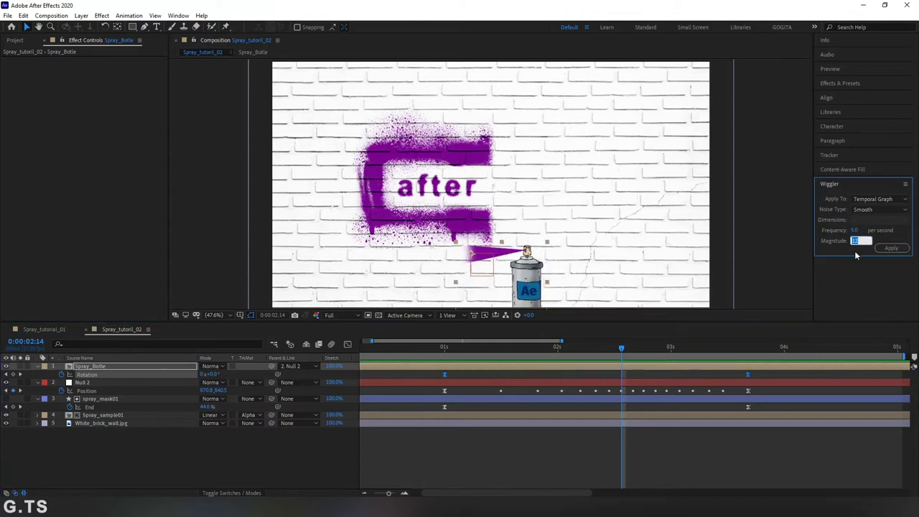
pyautogui.click(889, 249)
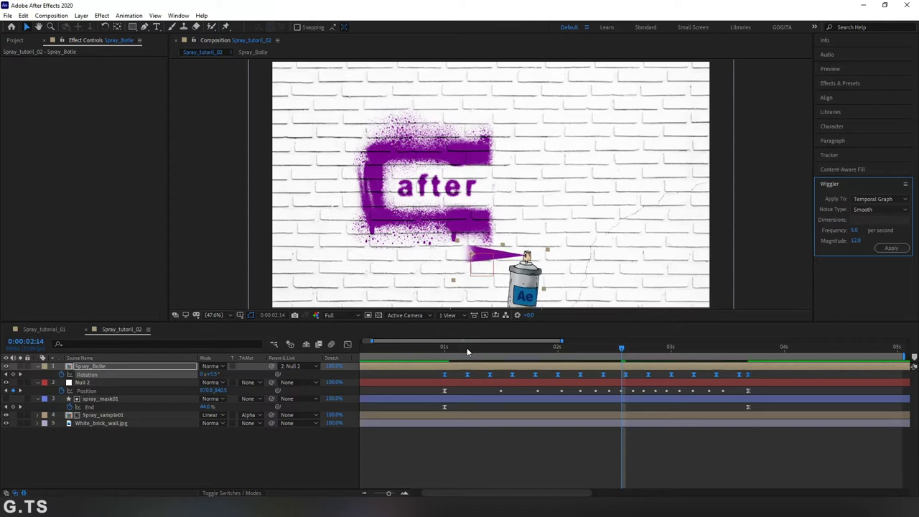
pyautogui.click(444, 348)
pyautogui.press('space')
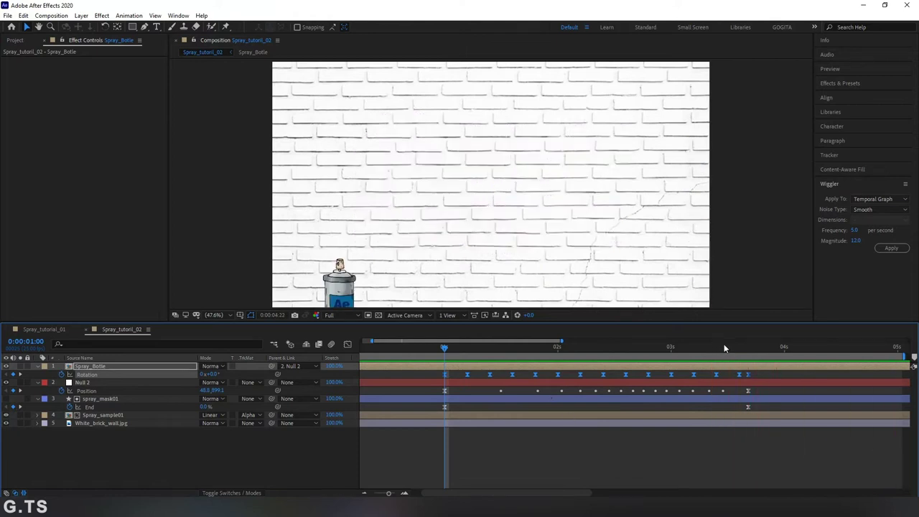
# Preview the wiggling can from 0:00:00:24 and check its pose at 0:00:03:10, near the last Rotation keyframes
pyautogui.moveTo(720, 345)
pyautogui.mouseDown()
pyautogui.moveTo(759, 354)
pyautogui.moveTo(561, 383)
pyautogui.moveTo(441, 389)
pyautogui.mouseUp()
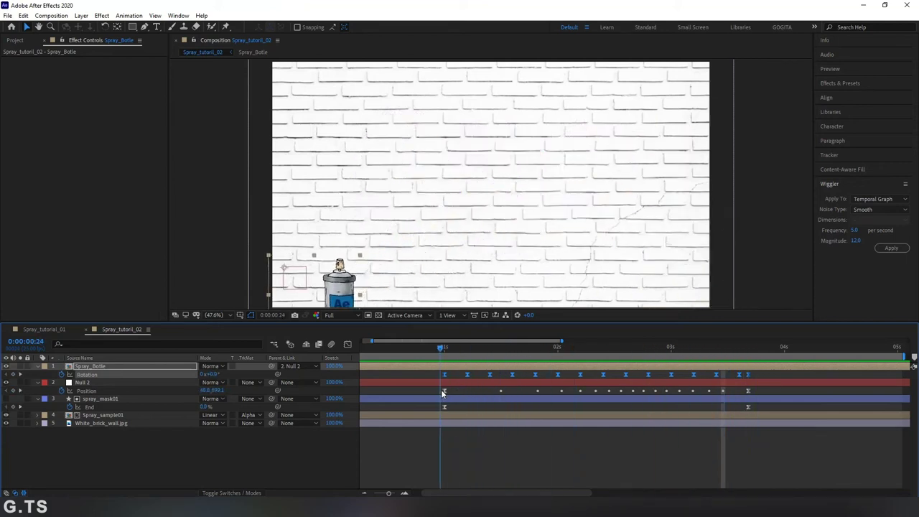
pyautogui.press('space')
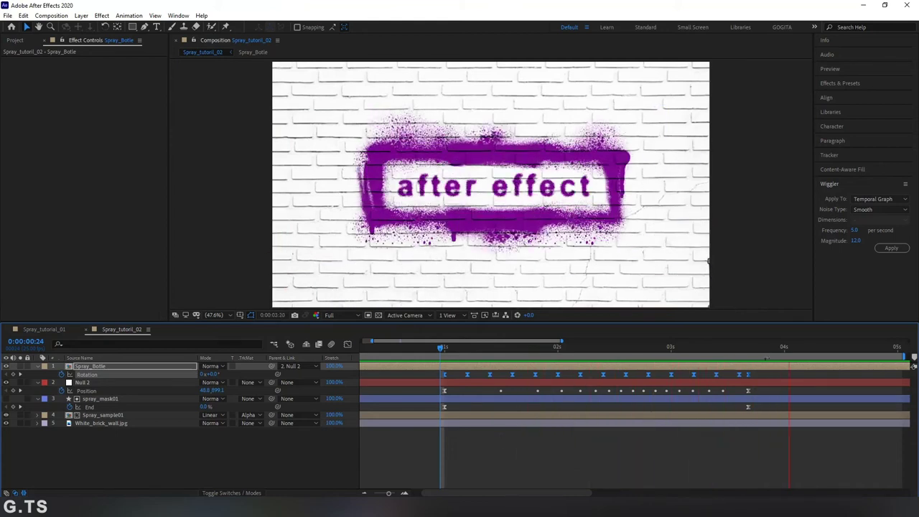
pyautogui.click(715, 349)
pyautogui.click(737, 374)
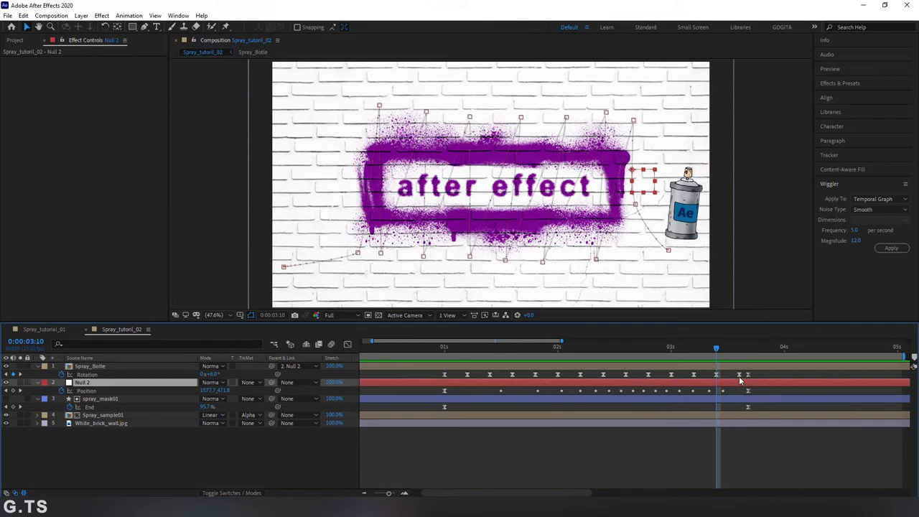
# Delete the second-to-last Rotation keyframe of Spray_Botle and move Null 2 past the wall's lower-right edge at 0:00:03:17
pyautogui.press('Delete')
pyautogui.moveTo(716, 350); pyautogui.dragTo(747, 354)
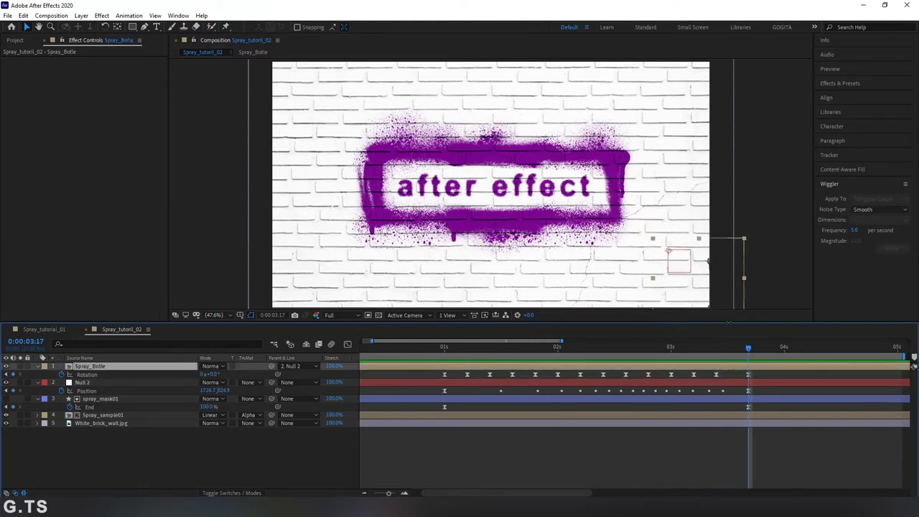
pyautogui.click(728, 383)
pyautogui.moveTo(663, 254); pyautogui.dragTo(628, 254)
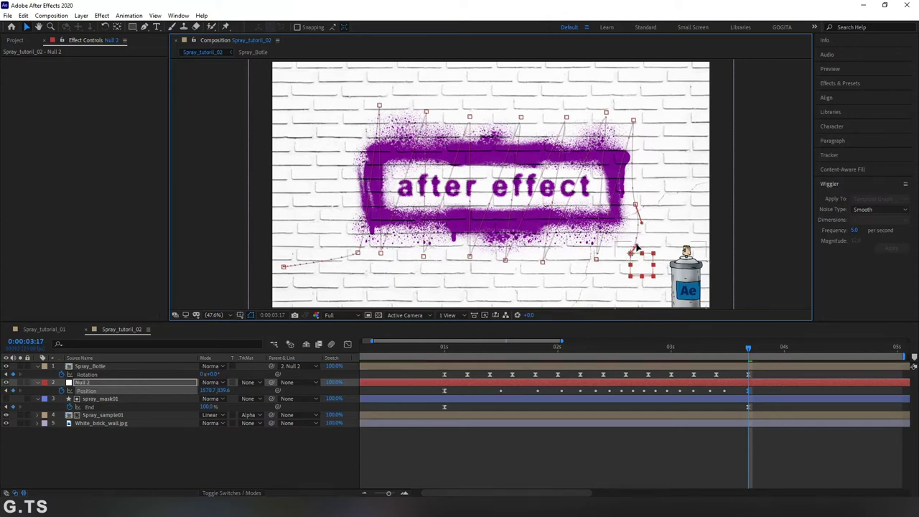
pyautogui.moveTo(634, 263)
pyautogui.mouseDown()
pyautogui.moveTo(669, 251)
pyautogui.moveTo(711, 275)
pyautogui.mouseUp()
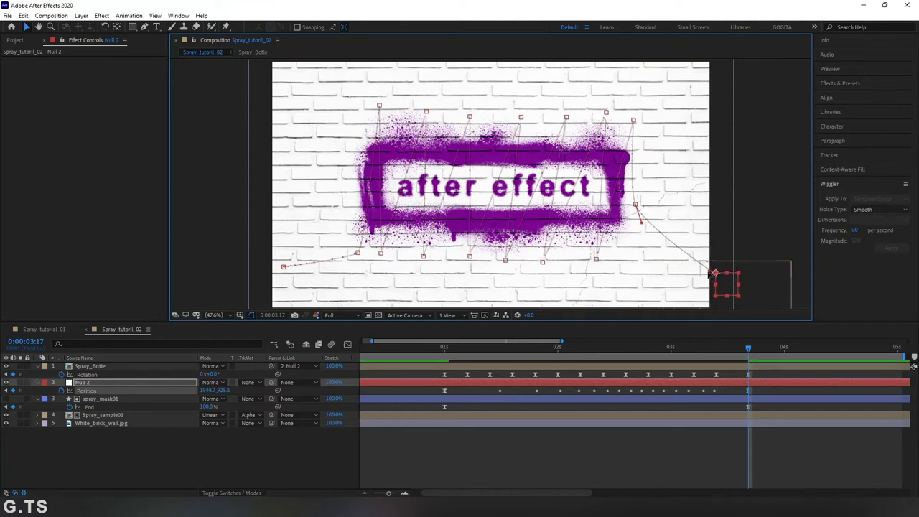
# Keyframe the can's entry by moving Null 2 well outside the left edge of the wall at 0:00:00:17
pyautogui.moveTo(714, 347)
pyautogui.mouseDown()
pyautogui.moveTo(722, 347)
pyautogui.moveTo(444, 378)
pyautogui.mouseUp()
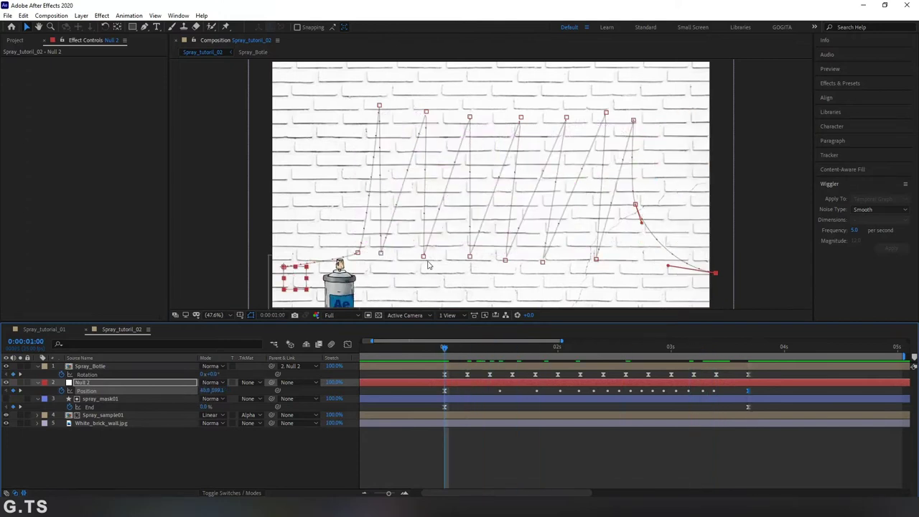
pyautogui.press('h')
pyautogui.moveTo(439, 255); pyautogui.dragTo(563, 198)
pyautogui.press('v')
pyautogui.press('pageup')
pyautogui.press('pageup')
pyautogui.press('pageup')
pyautogui.press('pageup')
pyautogui.press('pageup')
pyautogui.press('pageup')
pyautogui.press('pageup')
pyautogui.press('pageup')
pyautogui.moveTo(396, 203); pyautogui.dragTo(241, 216)
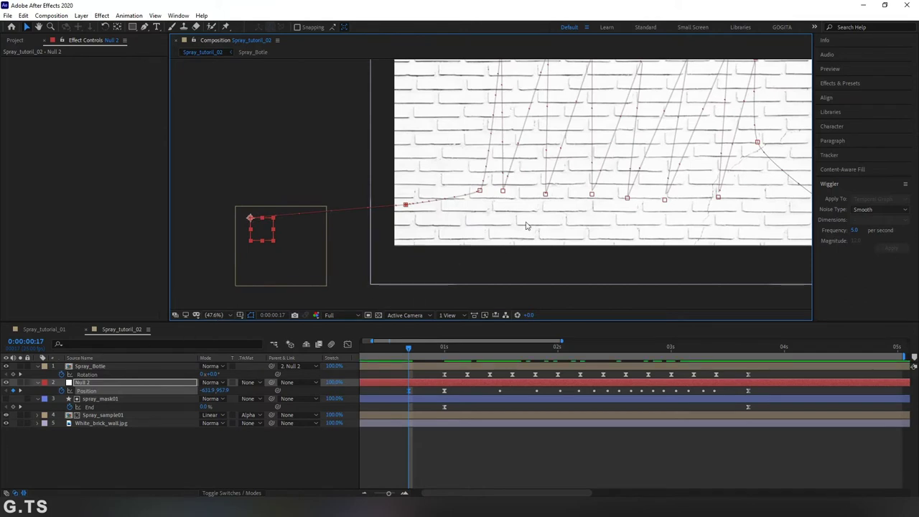
pyautogui.hscroll(5, 526, 271)
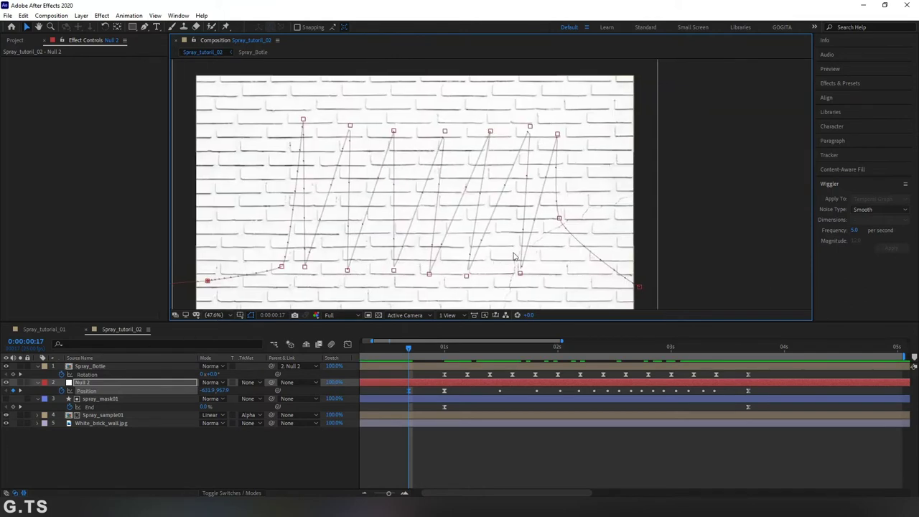
pyautogui.scroll(-2, 509, 274)
pyautogui.scroll(2, 669, 225)
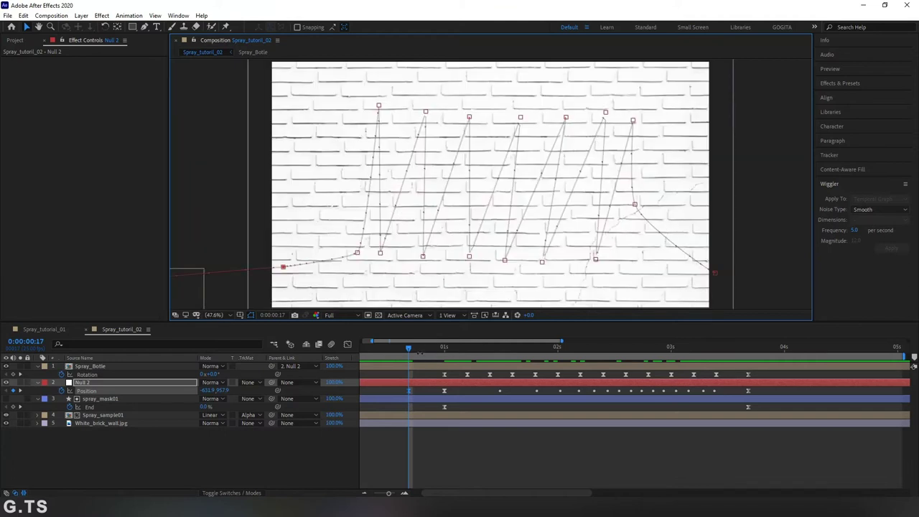
# Preview the can's whole pass from its off-screen entry and check its exit at 0:00:03:19
pyautogui.click(480, 377)
pyautogui.press('space')
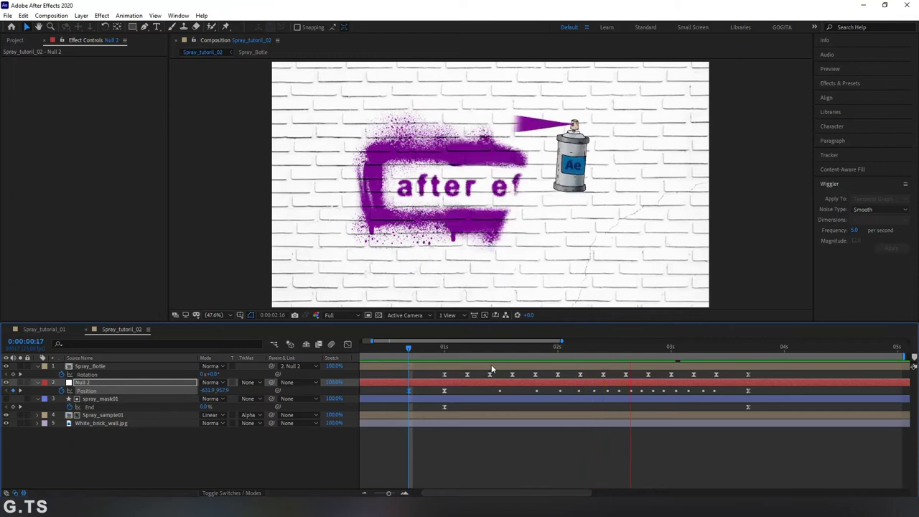
pyautogui.moveTo(410, 351)
pyautogui.mouseDown()
pyautogui.moveTo(650, 366)
pyautogui.moveTo(687, 387)
pyautogui.moveTo(760, 392)
pyautogui.moveTo(696, 401)
pyautogui.moveTo(404, 389)
pyautogui.mouseUp()
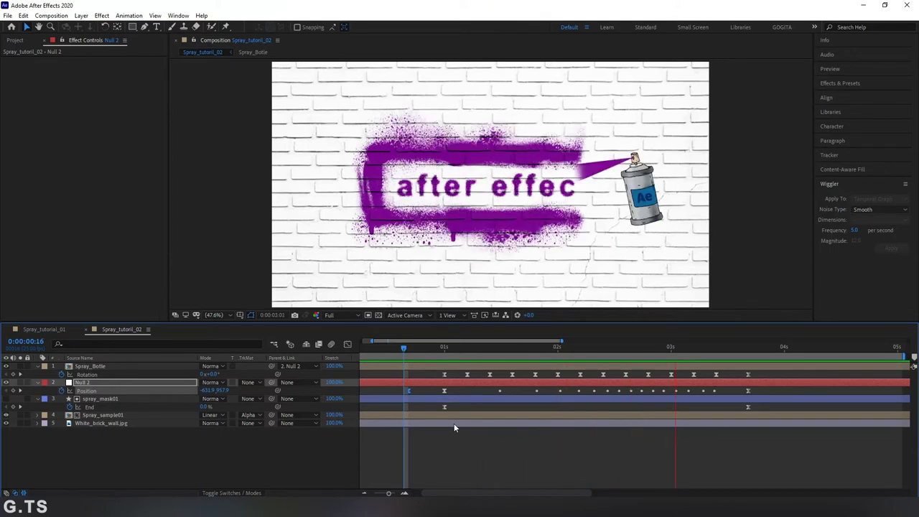
pyautogui.moveTo(484, 347); pyautogui.dragTo(751, 388)
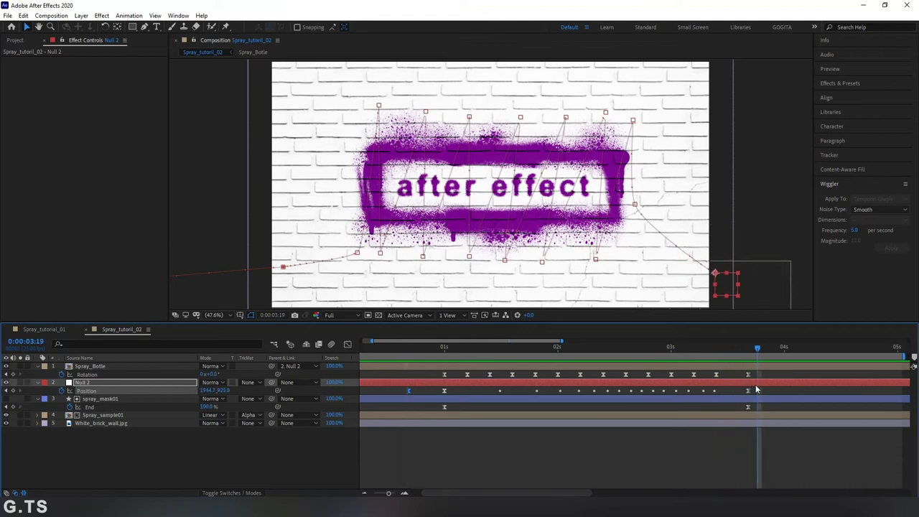
# Find the Drop Shadow effect and apply it to the Spray_Botle layer, with the time at 0:00:01:16
pyautogui.moveTo(510, 348)
pyautogui.mouseDown()
pyautogui.moveTo(501, 349)
pyautogui.moveTo(524, 355)
pyautogui.mouseUp()
pyautogui.click(829, 83)
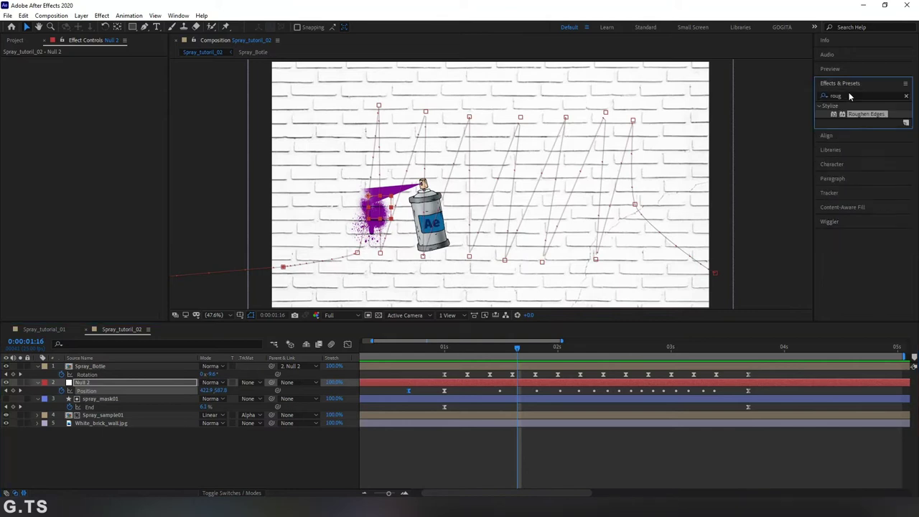
pyautogui.write('drop')
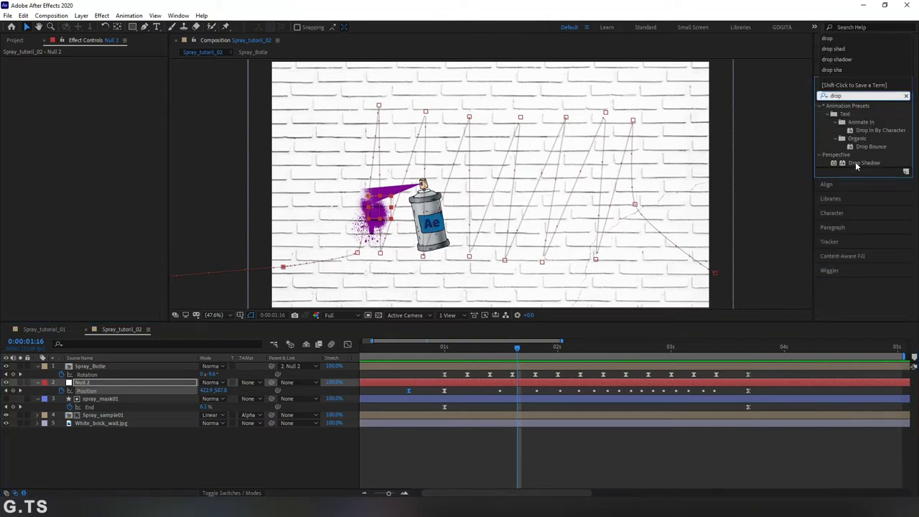
pyautogui.moveTo(854, 163); pyautogui.dragTo(157, 469)
pyautogui.moveTo(112, 384); pyautogui.dragTo(123, 365)
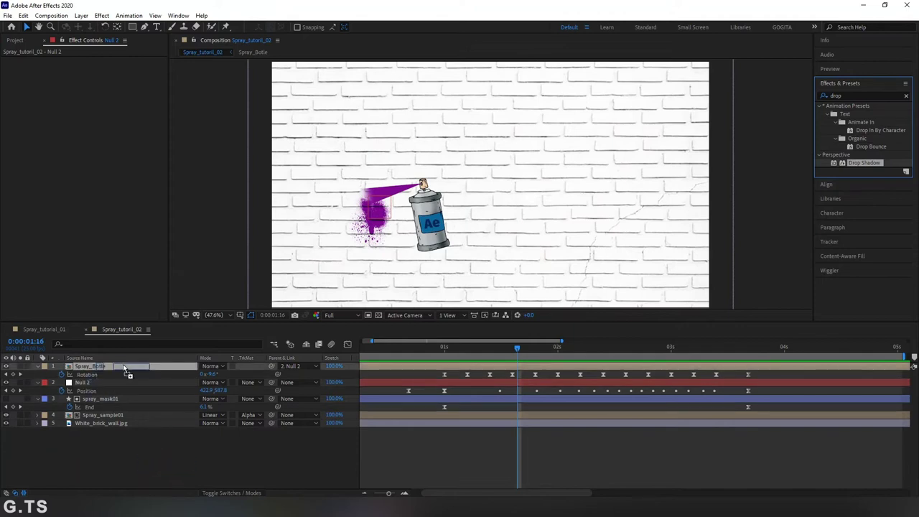
# Cast Spray_Botle's drop shadow to the right with a distance of 100 and a softness of 172
pyautogui.moveTo(96, 113)
pyautogui.mouseDown()
pyautogui.moveTo(126, 112)
pyautogui.moveTo(105, 107)
pyautogui.moveTo(112, 97)
pyautogui.moveTo(113, 107)
pyautogui.mouseUp()
pyautogui.click(96, 113)
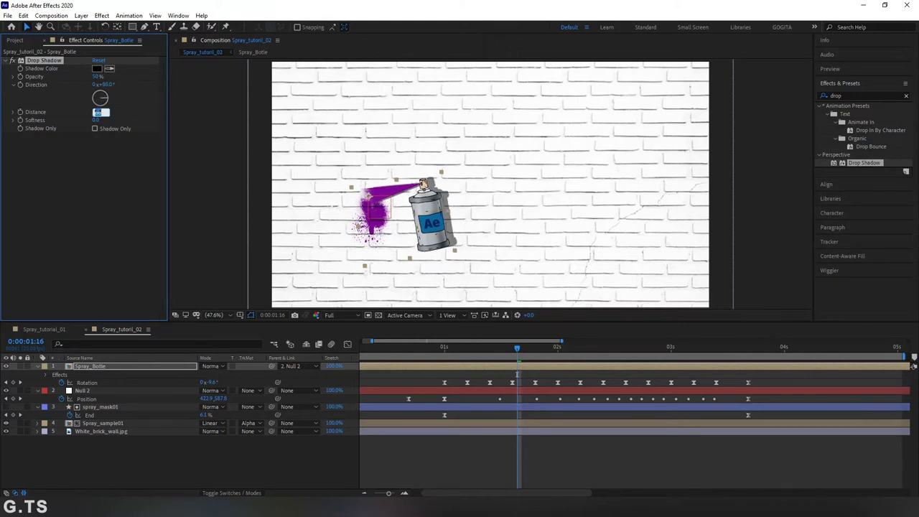
pyautogui.write('80')
pyautogui.press('Return')
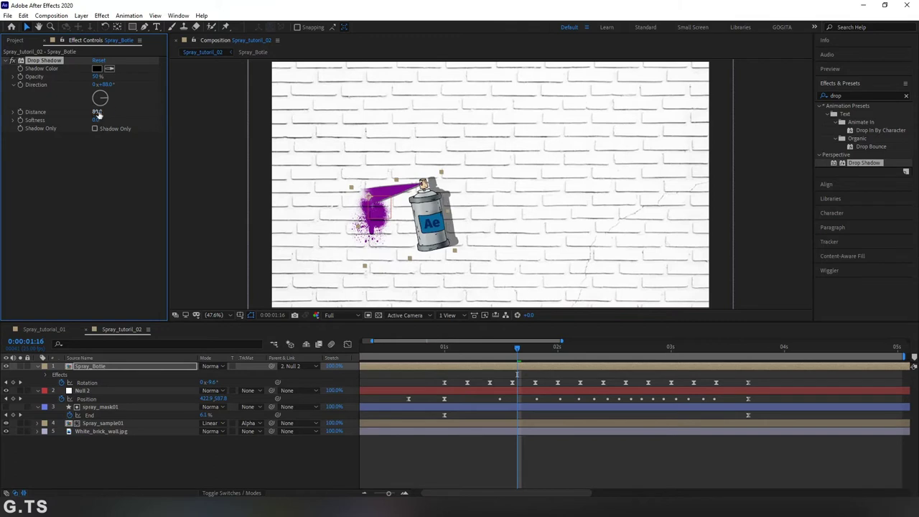
pyautogui.click(99, 114)
pyautogui.moveTo(97, 120); pyautogui.dragTo(172, 123)
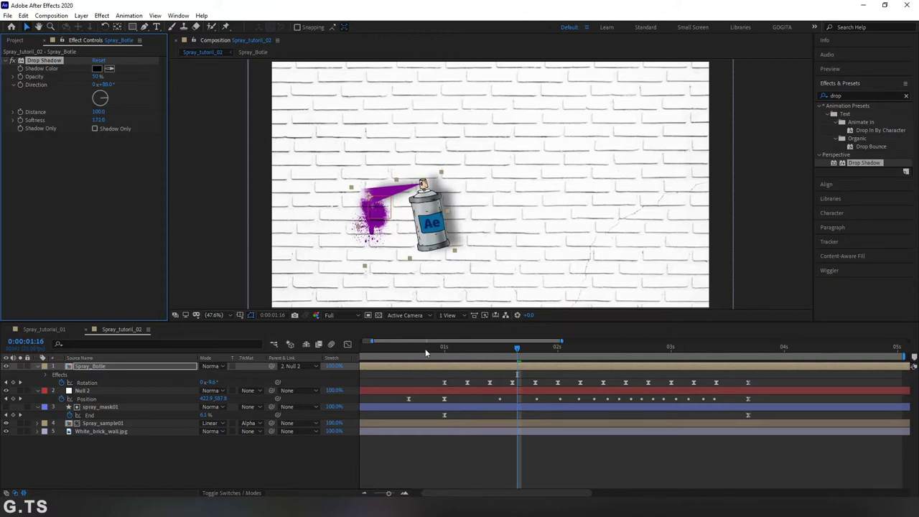
# Preview the shaded can from before its entry and check the finished graphic at 0:00:03:22
pyautogui.click(404, 350)
pyautogui.press('space')
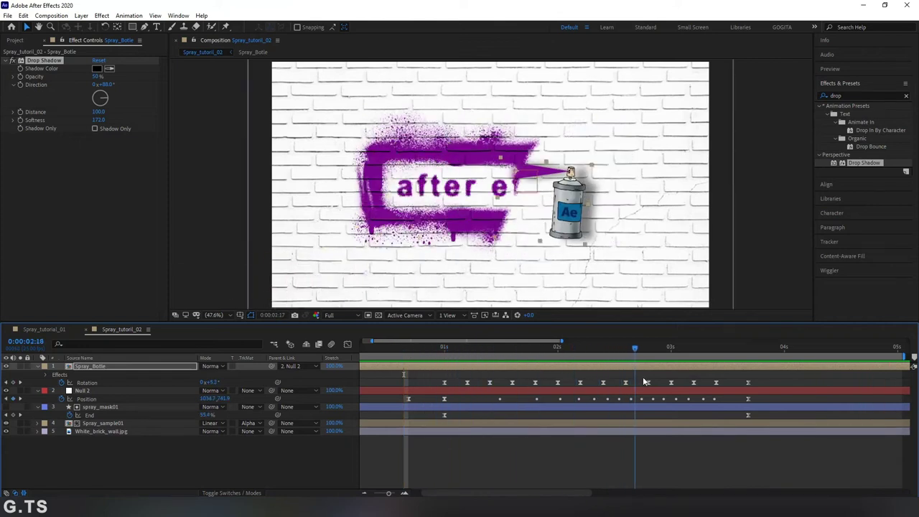
pyautogui.moveTo(719, 398)
pyautogui.mouseDown()
pyautogui.moveTo(414, 392)
pyautogui.moveTo(761, 420)
pyautogui.mouseUp()
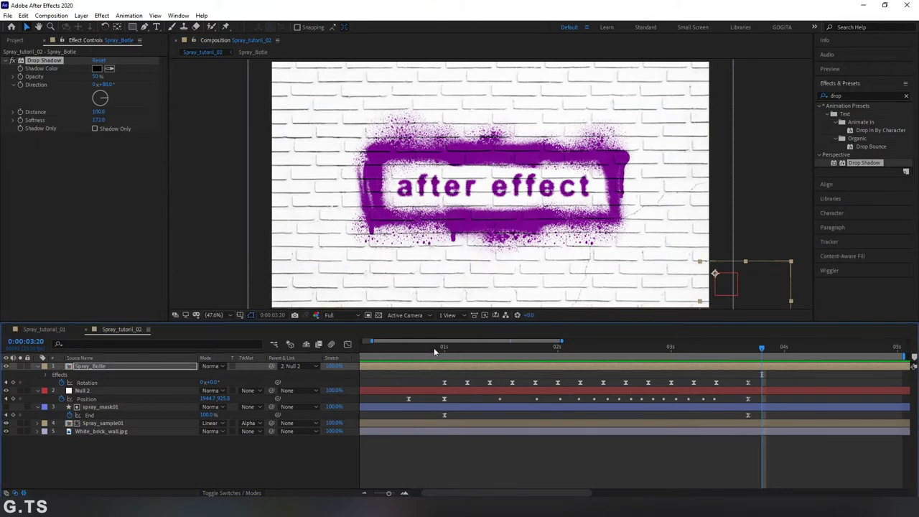
pyautogui.moveTo(433, 347)
pyautogui.mouseDown()
pyautogui.moveTo(406, 352)
pyautogui.moveTo(772, 405)
pyautogui.mouseUp()
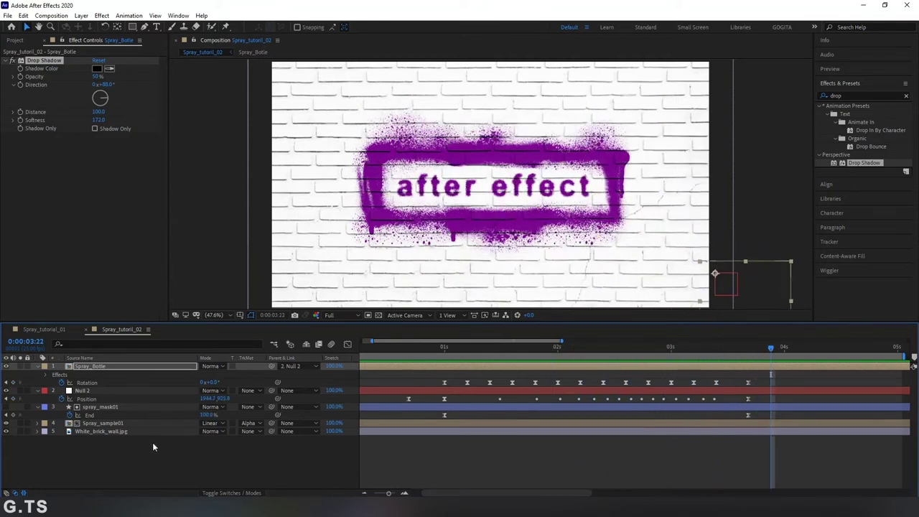
# Check the paint reveal in Spray_tutoril_02 and open the Spray_sample01 composition at 0:00:02:08
pyautogui.click(122, 452)
pyautogui.click(100, 423)
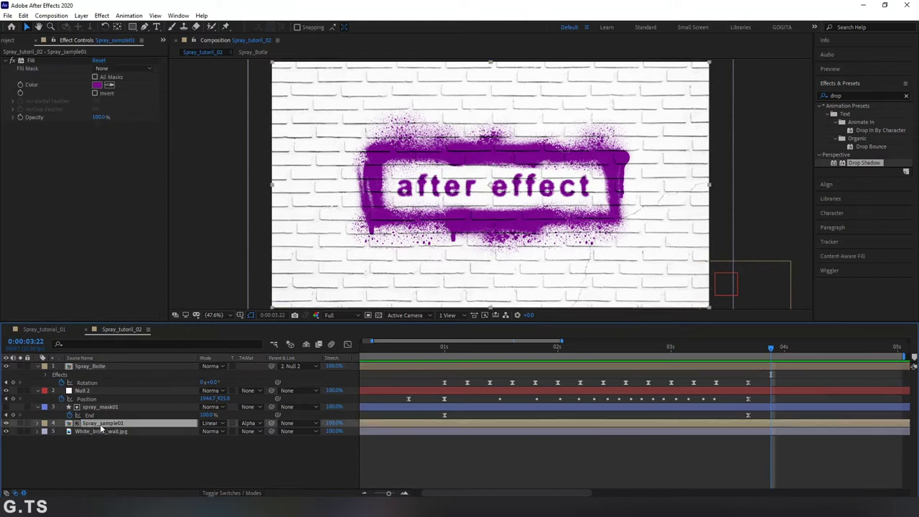
pyautogui.doubleClick(115, 424)
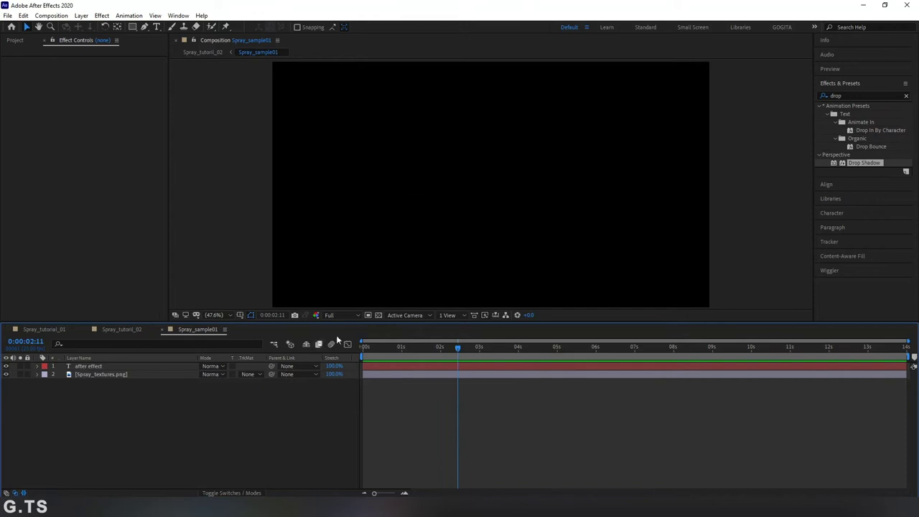
pyautogui.click(122, 330)
pyautogui.moveTo(451, 346)
pyautogui.mouseDown()
pyautogui.moveTo(439, 352)
pyautogui.moveTo(603, 377)
pyautogui.mouseUp()
pyautogui.click(201, 330)
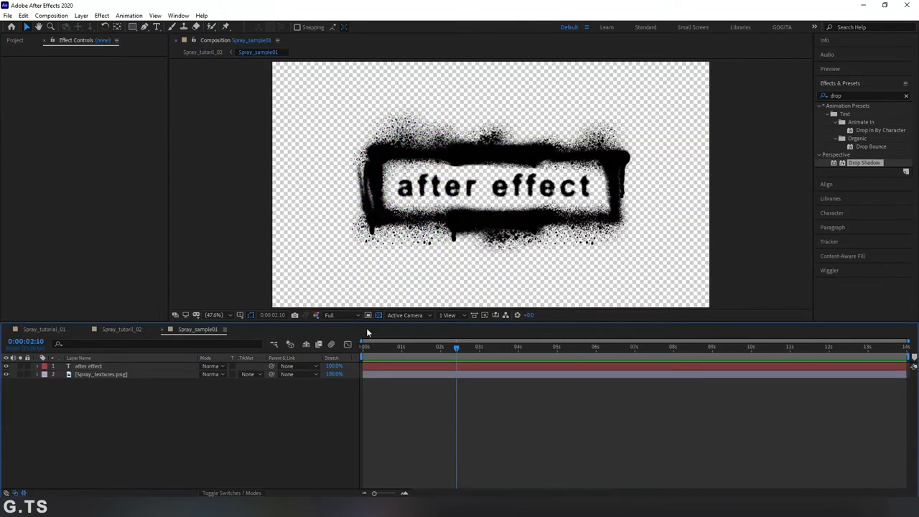
pyautogui.moveTo(464, 352); pyautogui.dragTo(453, 350)
# Move the Spray_Botle and Spray_sample01 compositions into the Comps folder and expand that folder
pyautogui.click(15, 41)
pyautogui.click(40, 252)
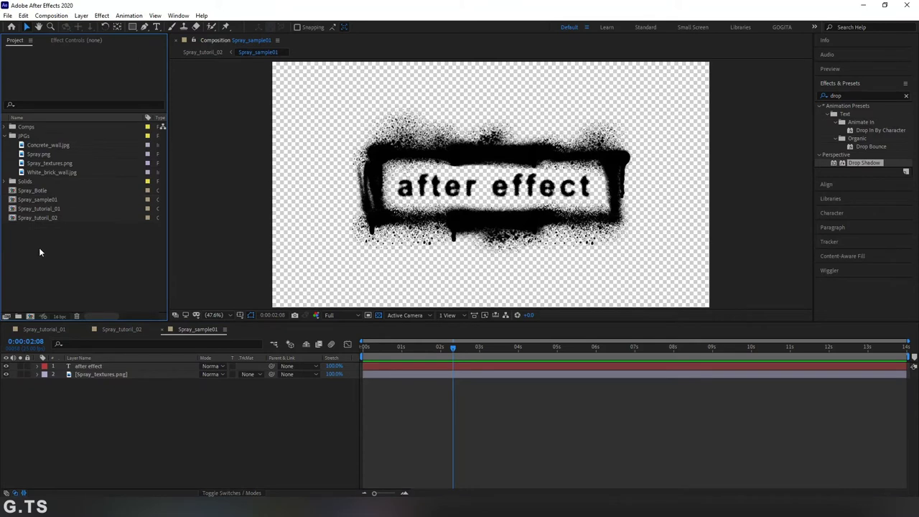
pyautogui.click(39, 189)
pyautogui.keyDown('shift'); pyautogui.click(44, 199); pyautogui.keyUp('shift')
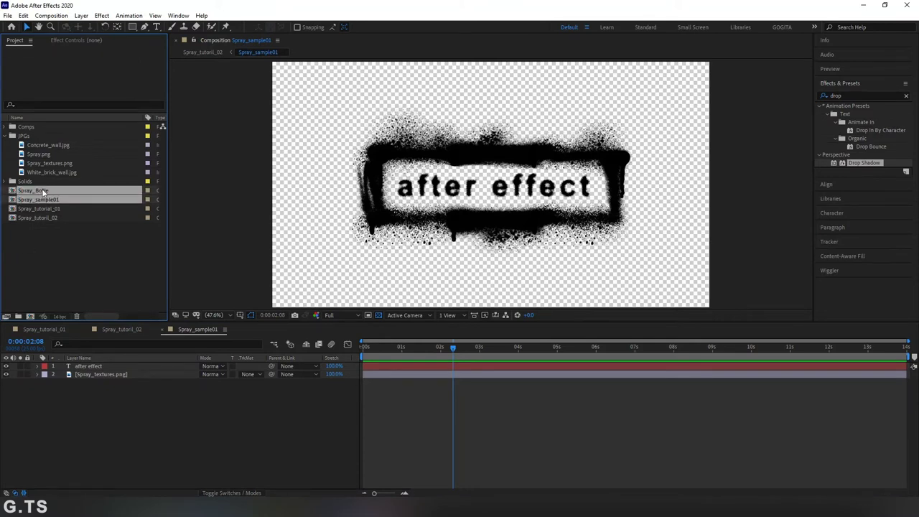
pyautogui.moveTo(41, 192)
pyautogui.mouseDown()
pyautogui.moveTo(36, 130)
pyautogui.moveTo(21, 127)
pyautogui.mouseUp()
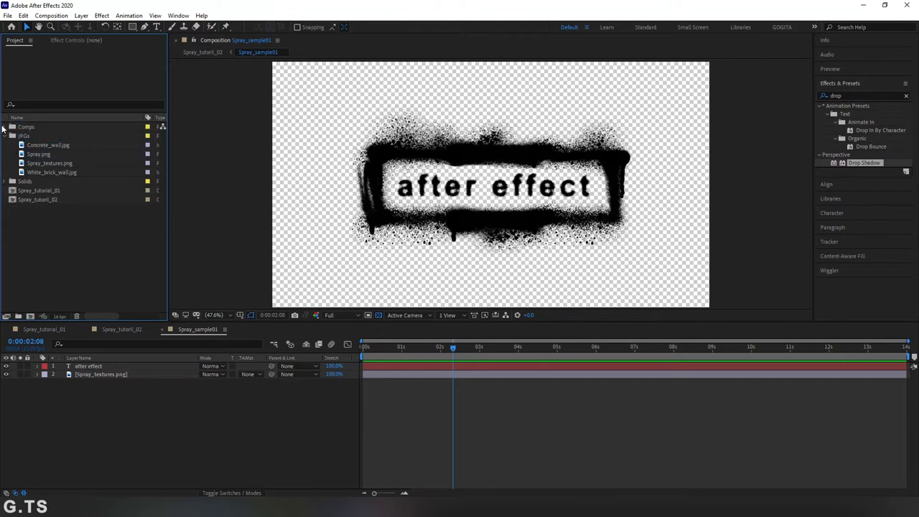
pyautogui.click(6, 127)
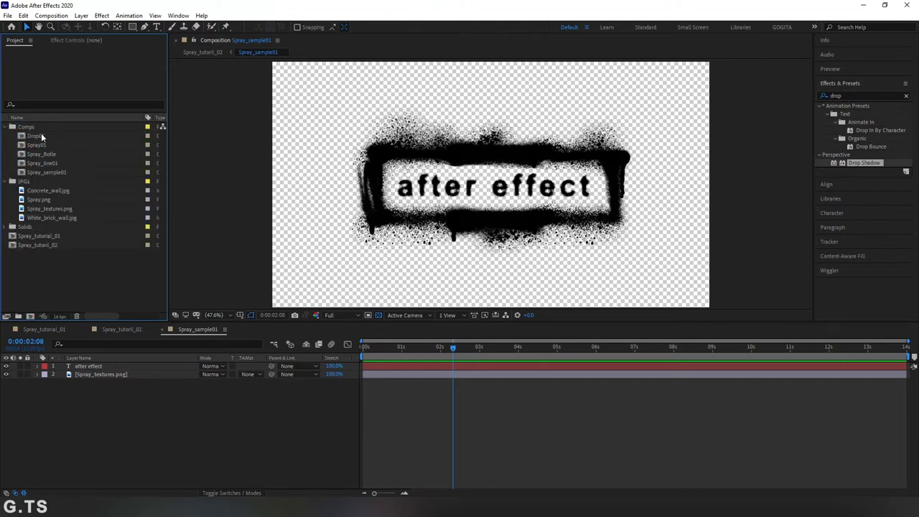
# Add Drop01 to Spray_sample01, scaled to 41%, at the lower-left corner of the black spray frame
pyautogui.click(36, 135)
pyautogui.moveTo(41, 136); pyautogui.dragTo(478, 221)
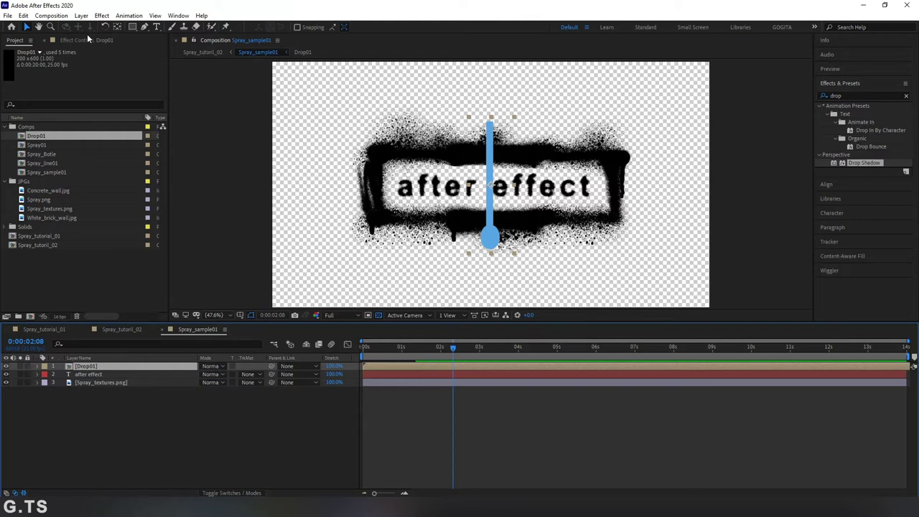
pyautogui.click(37, 365)
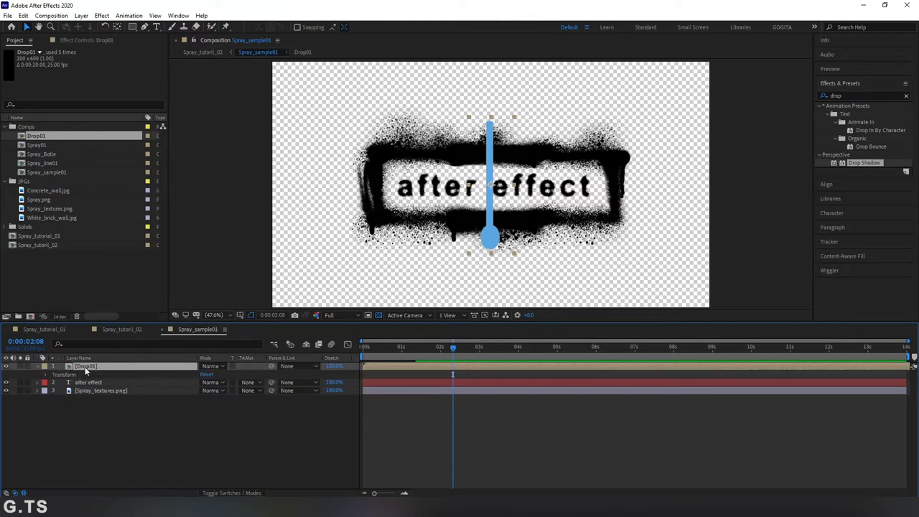
pyautogui.press('s')
pyautogui.moveTo(231, 374); pyautogui.dragTo(199, 374)
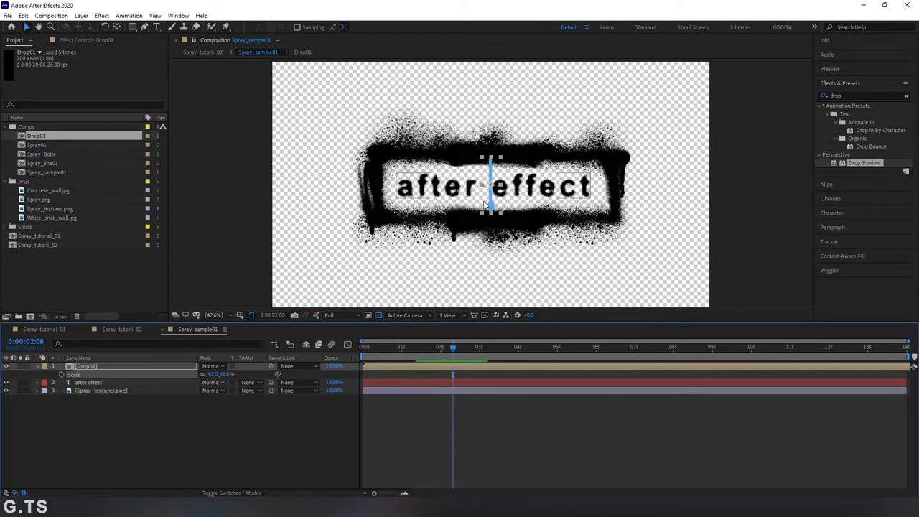
pyautogui.moveTo(492, 186); pyautogui.dragTo(375, 227)
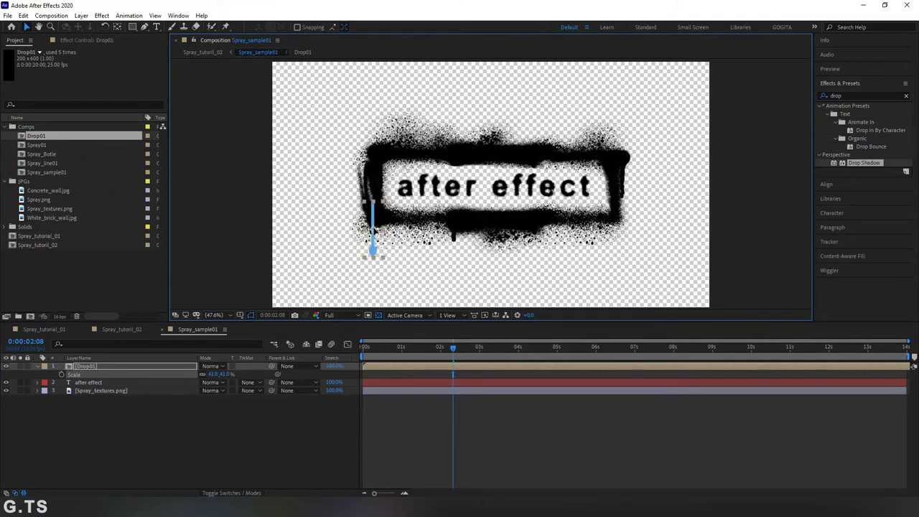
# Shift the Drop01 layer to start at about 0:00:02:05 and preview the drip running down
pyautogui.moveTo(391, 369); pyautogui.dragTo(449, 353)
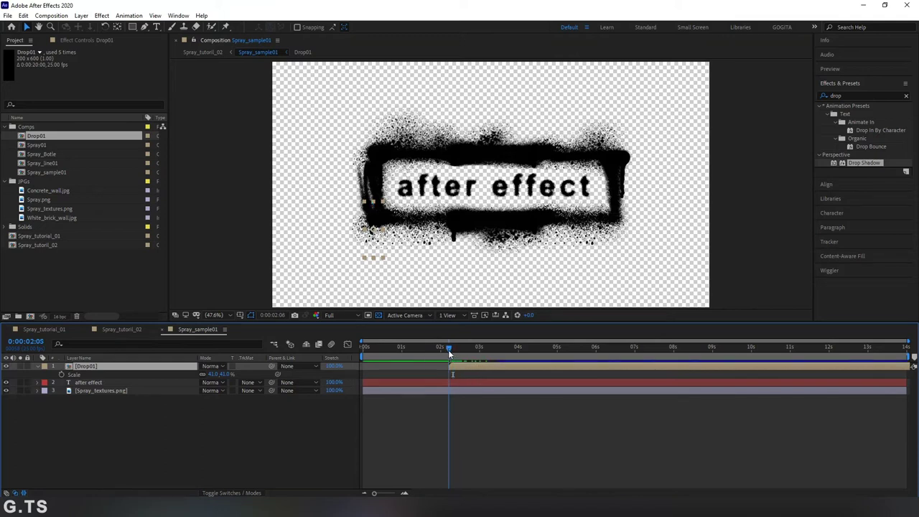
pyautogui.press('space')
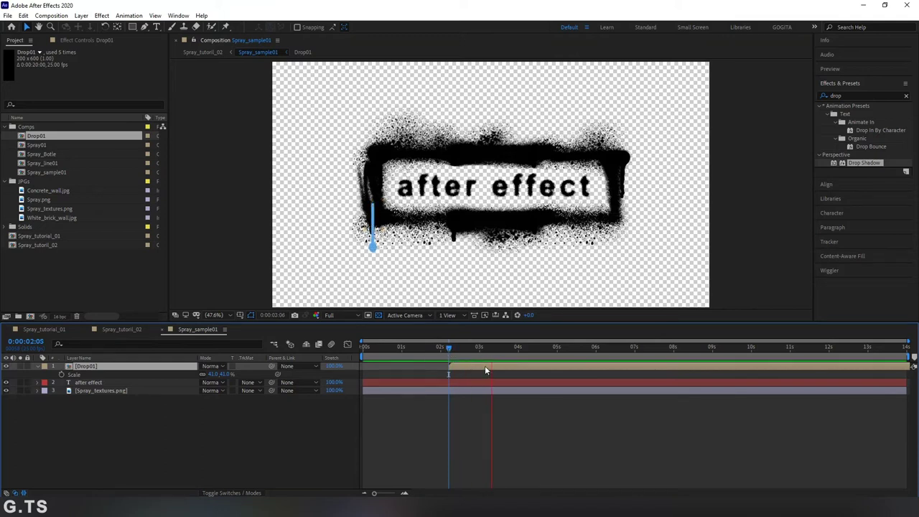
pyautogui.moveTo(456, 351); pyautogui.dragTo(498, 351)
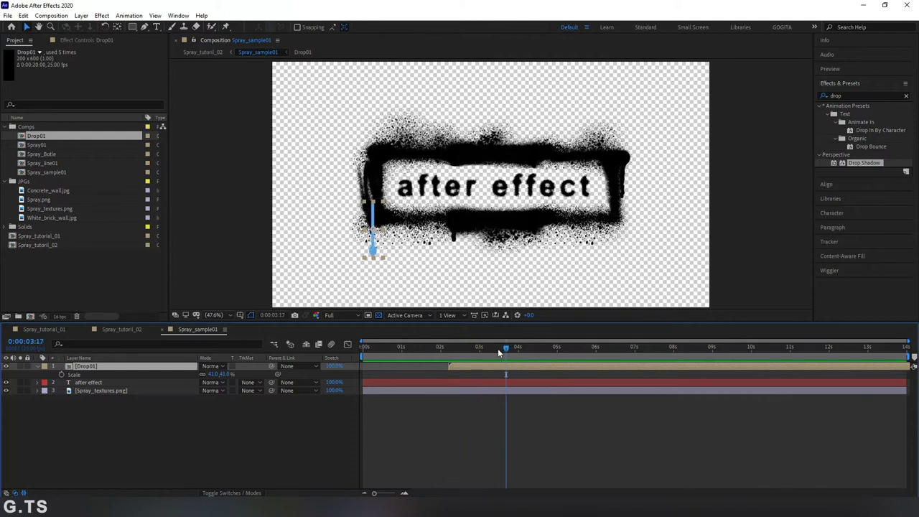
# Return to Spray_tutoril_02 and check the drip's timing against the can's pass around 0:00:01:21
pyautogui.click(115, 329)
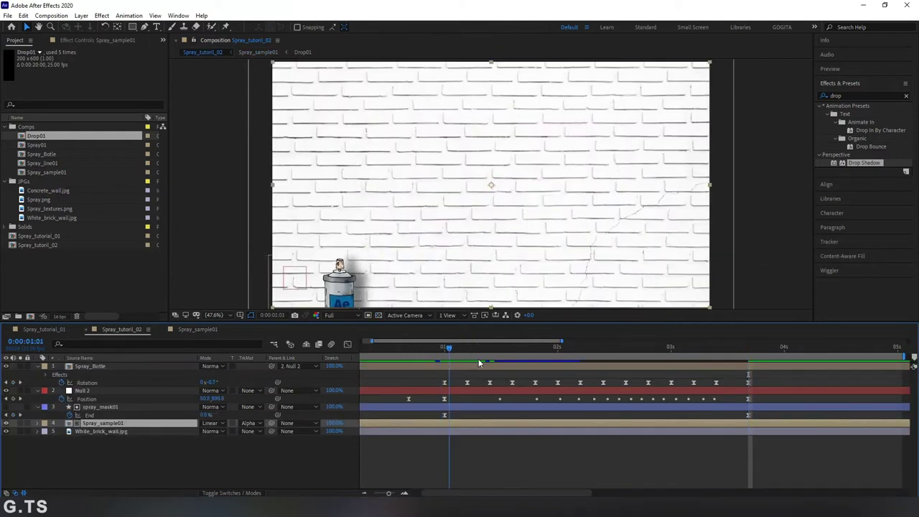
pyautogui.press('space')
pyautogui.moveTo(683, 371)
pyautogui.mouseDown()
pyautogui.moveTo(524, 371)
pyautogui.moveTo(541, 371)
pyautogui.mouseUp()
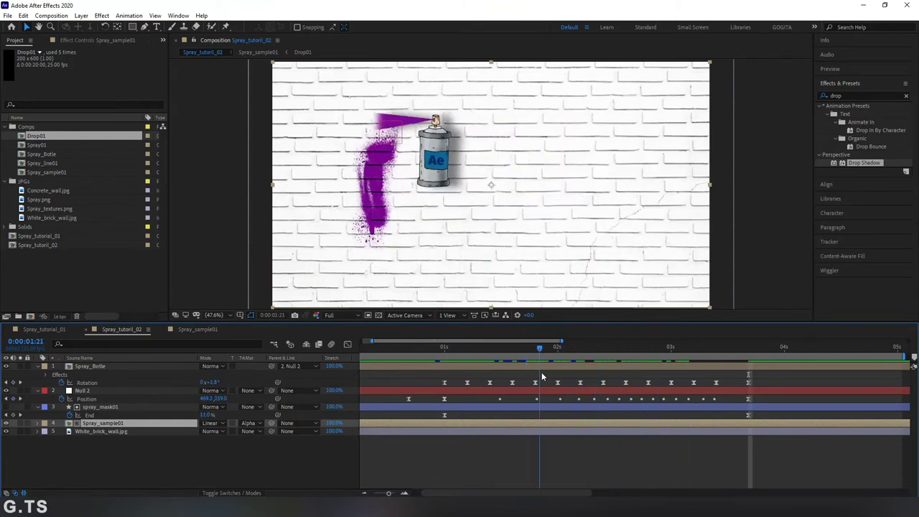
# Shift Drop01 in Spray_sample01 to start at about 0:00:01:21 and check the drip in Spray_tutoril_02 around 0:00:02:07
pyautogui.click(190, 328)
pyautogui.moveTo(454, 364); pyautogui.dragTo(443, 368)
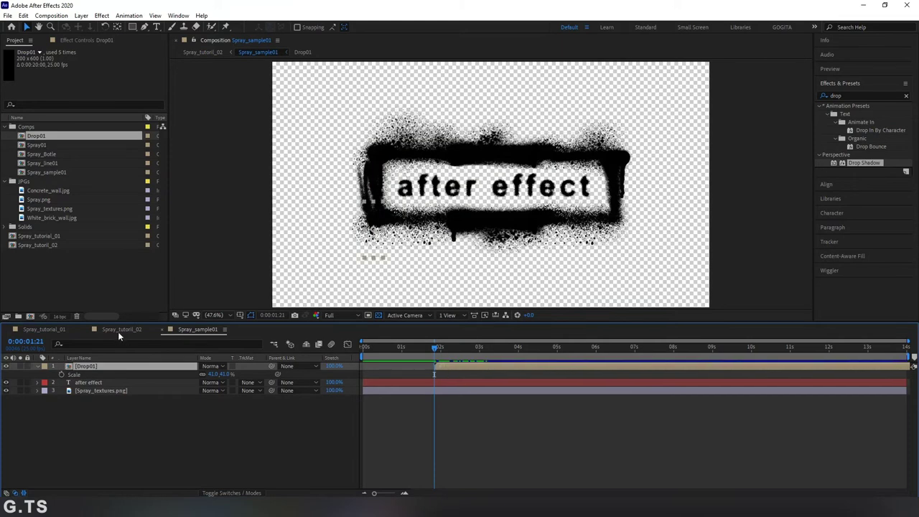
pyautogui.click(117, 330)
pyautogui.moveTo(543, 353)
pyautogui.mouseDown()
pyautogui.moveTo(630, 366)
pyautogui.moveTo(522, 370)
pyautogui.moveTo(591, 374)
pyautogui.mouseUp()
pyautogui.click(183, 331)
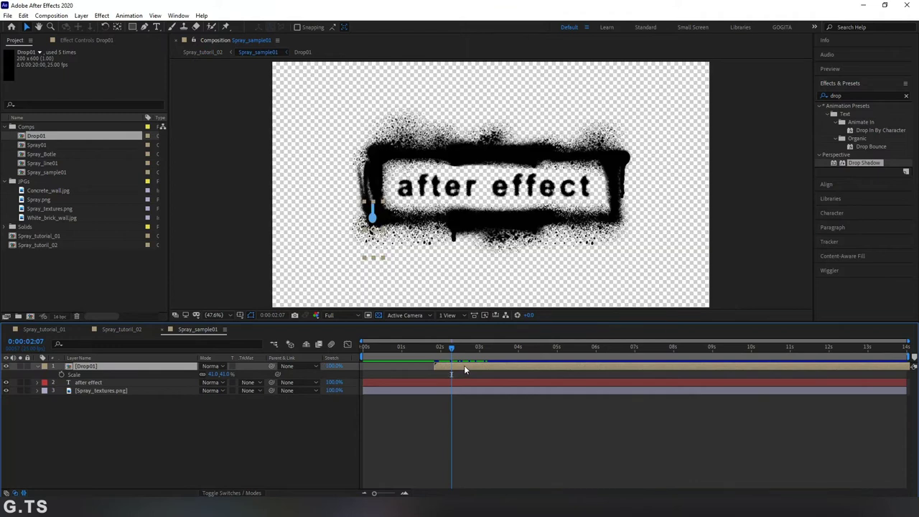
pyautogui.click(117, 330)
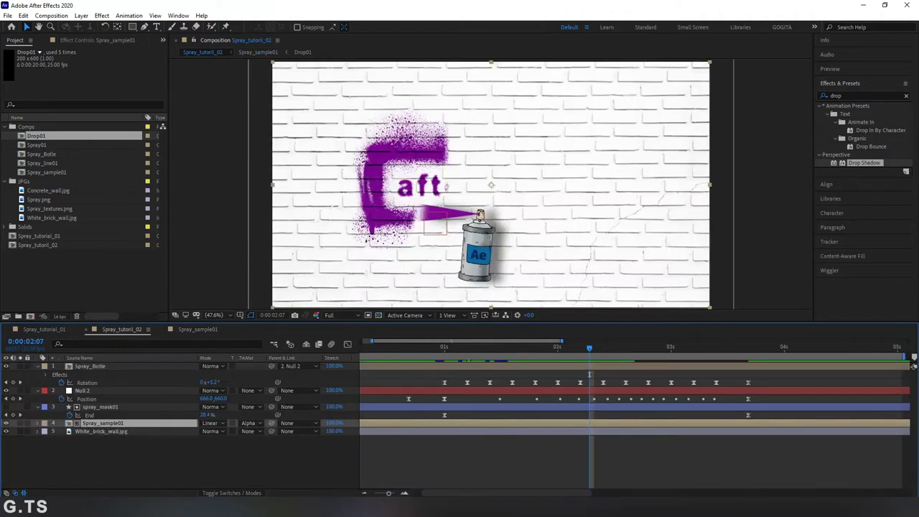
# Shift Drop01 to start at about 0:00:01:14 and preview the drip in Spray_tutoril_02 from 0:00:00:24
pyautogui.click(175, 331)
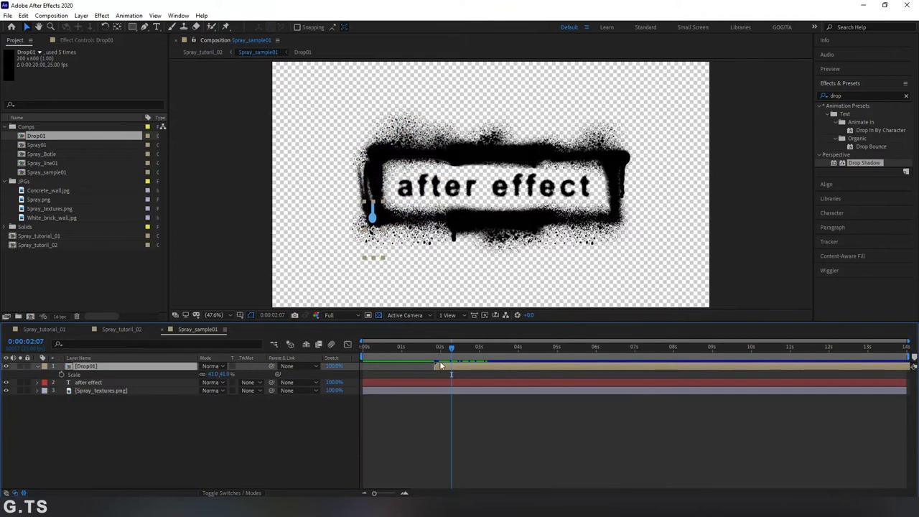
pyautogui.moveTo(441, 369); pyautogui.dragTo(433, 372)
pyautogui.click(113, 331)
pyautogui.moveTo(528, 348)
pyautogui.mouseDown()
pyautogui.moveTo(430, 353)
pyautogui.moveTo(663, 387)
pyautogui.moveTo(441, 388)
pyautogui.mouseUp()
pyautogui.press('space')
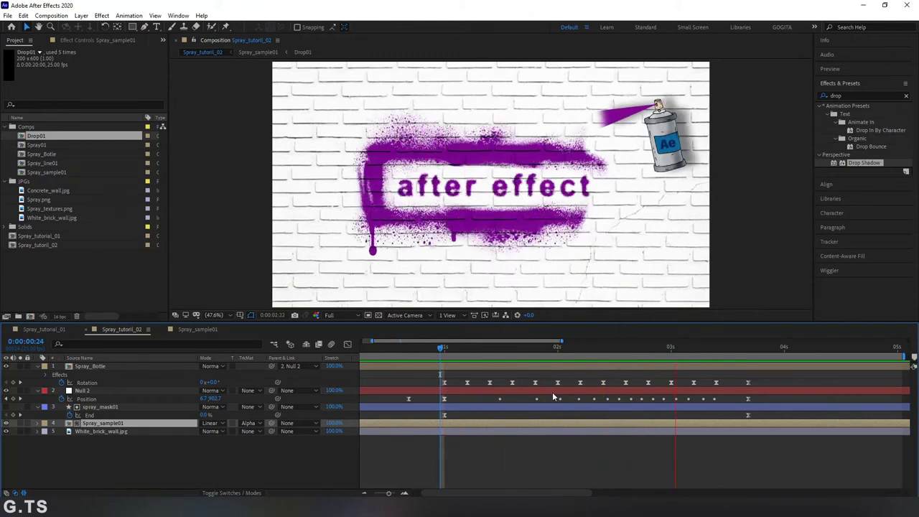
pyautogui.press('space')
# Duplicate Drop01 in Spray_sample01, start the copy slightly after the original, and place it just right of the first drip
pyautogui.click(200, 329)
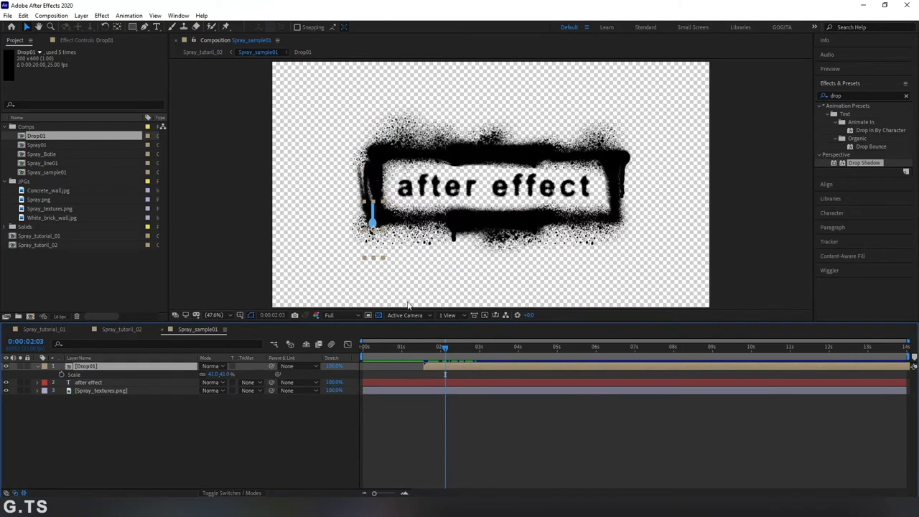
pyautogui.hotkey('ctrl', 'd')
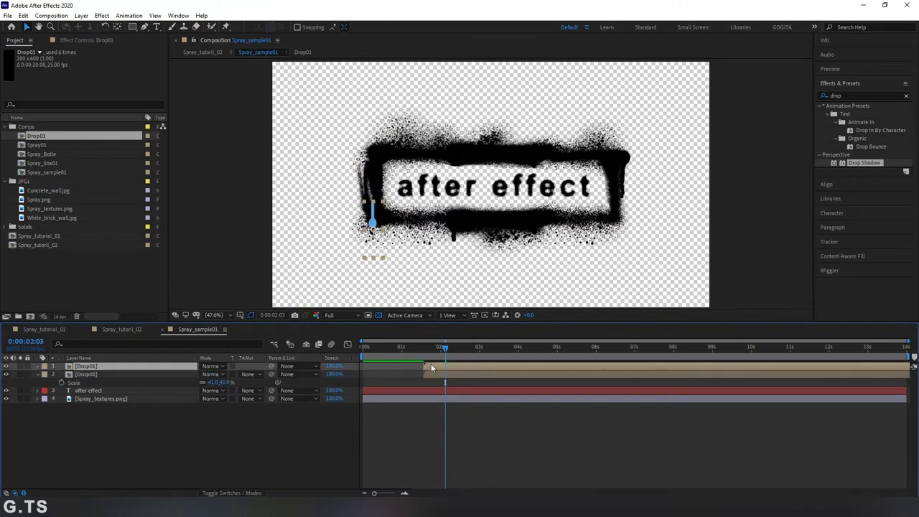
pyautogui.press('.')
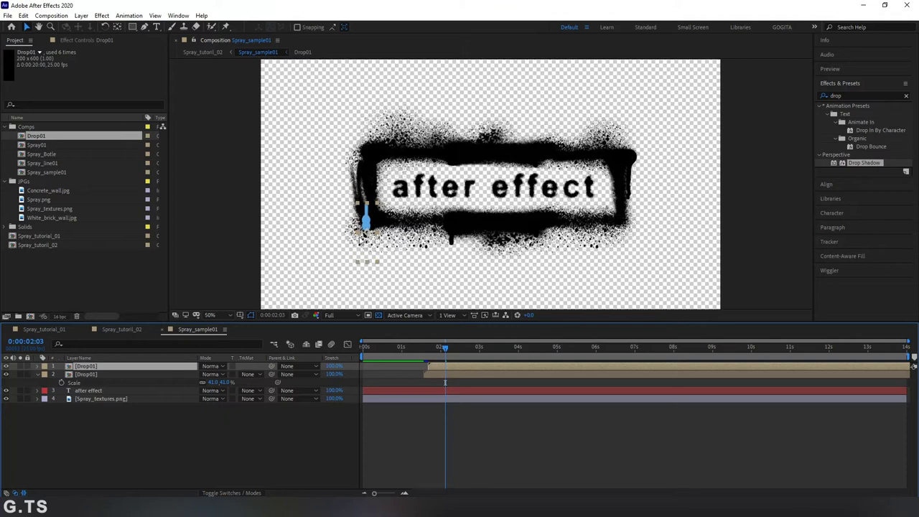
pyautogui.moveTo(366, 219); pyautogui.dragTo(376, 220)
pyautogui.click(468, 352)
pyautogui.moveTo(483, 353); pyautogui.dragTo(611, 363)
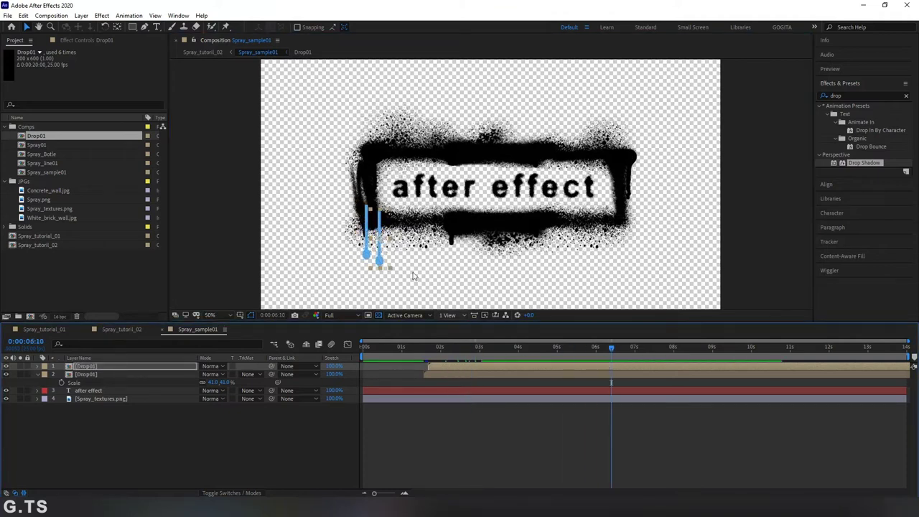
# Scale the Drop01 copy to 34% and raise it so the drip begins inside the frame's black paint
pyautogui.press('s')
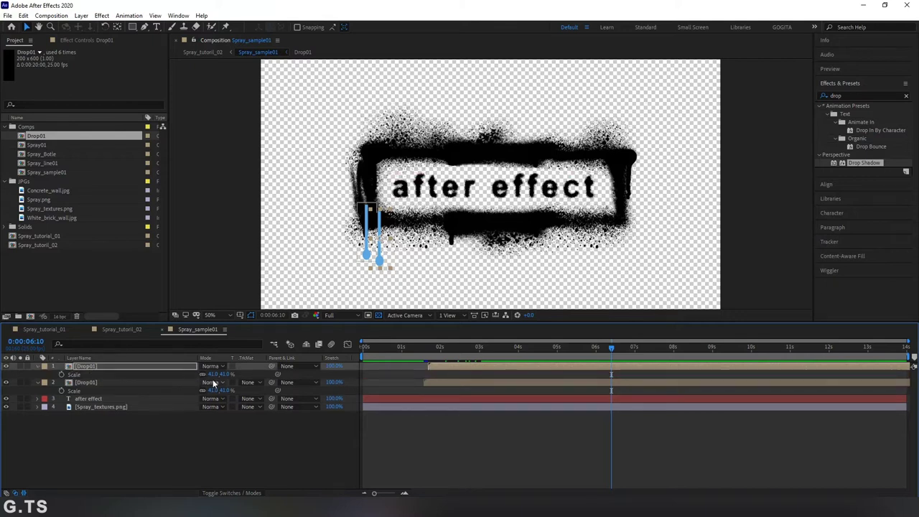
pyautogui.moveTo(224, 375); pyautogui.dragTo(216, 375)
pyautogui.scroll(3, 371, 270)
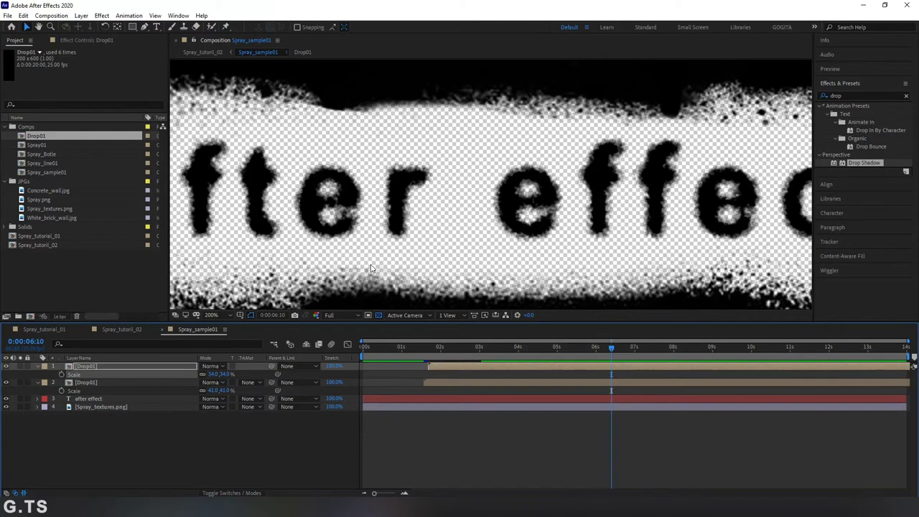
pyautogui.scroll(5, 368, 211)
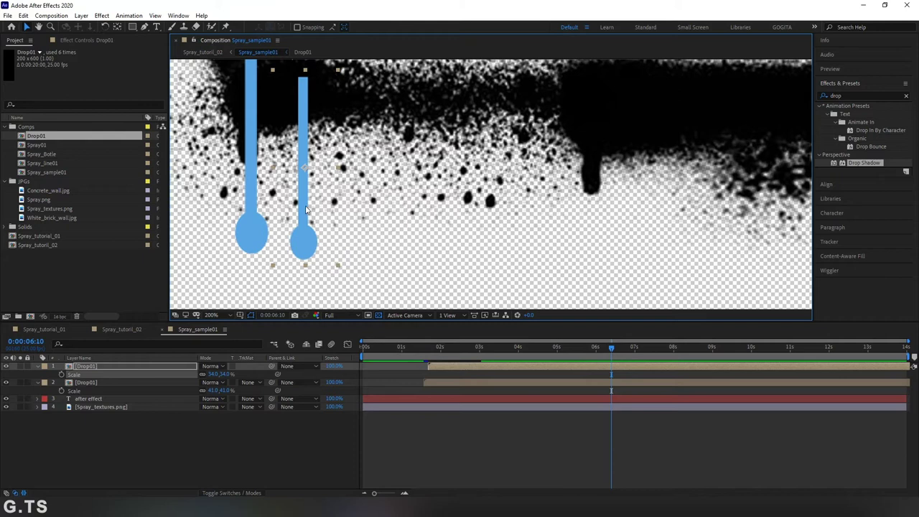
pyautogui.moveTo(305, 209); pyautogui.dragTo(301, 172)
pyautogui.scroll(-3, 486, 197)
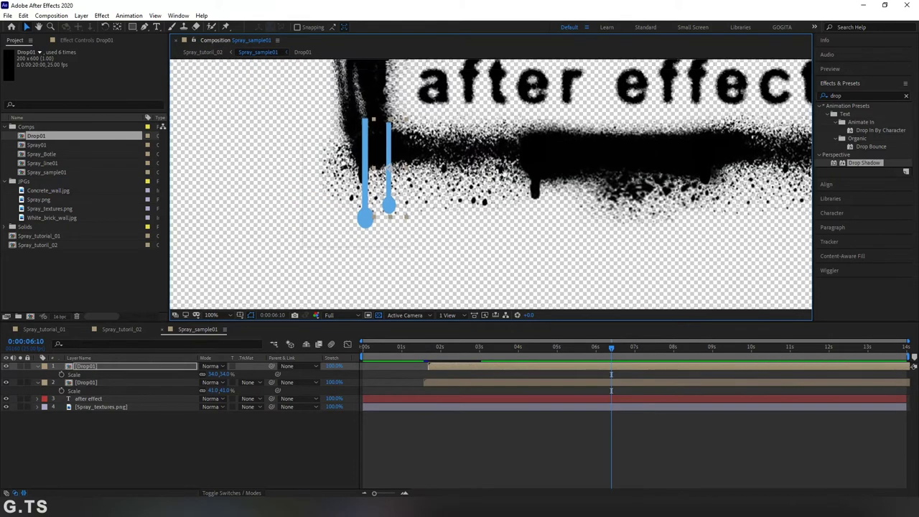
pyautogui.moveTo(558, 206); pyautogui.dragTo(505, 216)
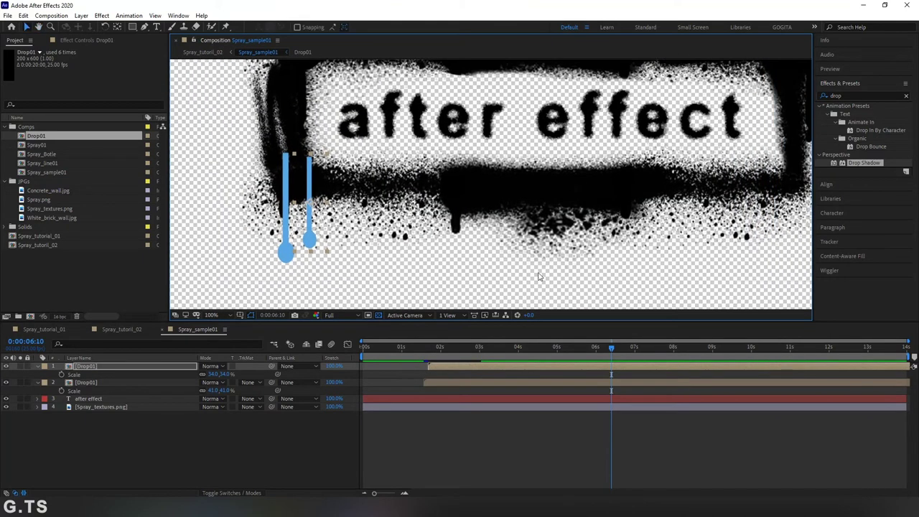
# Duplicate both Drop01 layers, start the copies around 0:00:03:00, and place them under the word "effect" on the frame's lower edge
pyautogui.keyDown('shift'); pyautogui.click(521, 381); pyautogui.keyUp('shift')
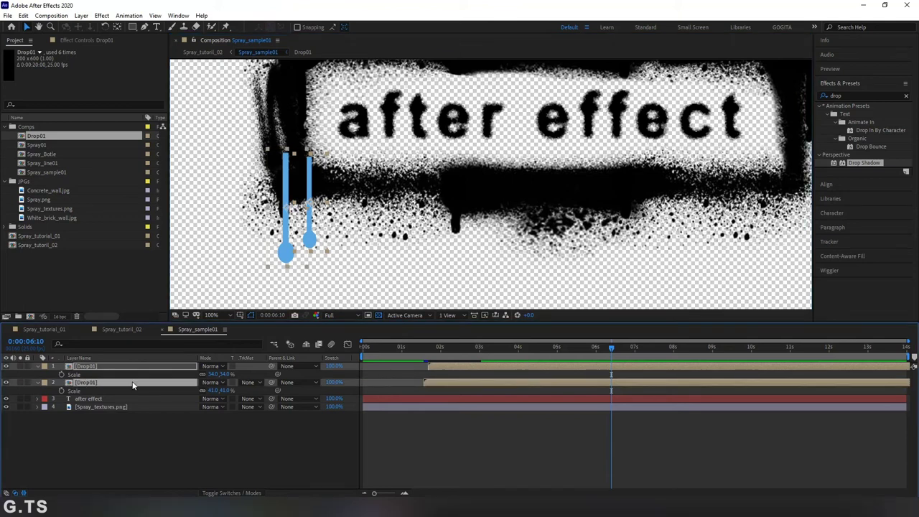
pyautogui.hotkey('ctrl', 'd')
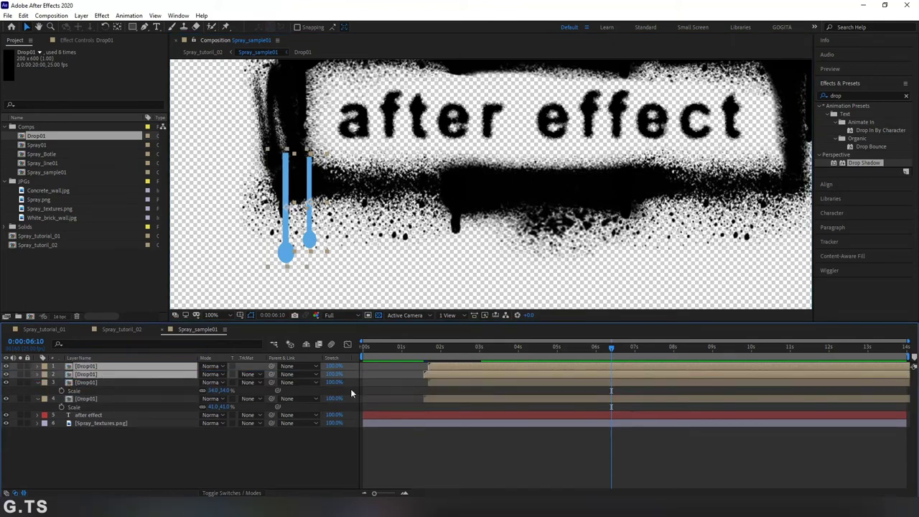
pyautogui.moveTo(442, 374); pyautogui.dragTo(493, 374)
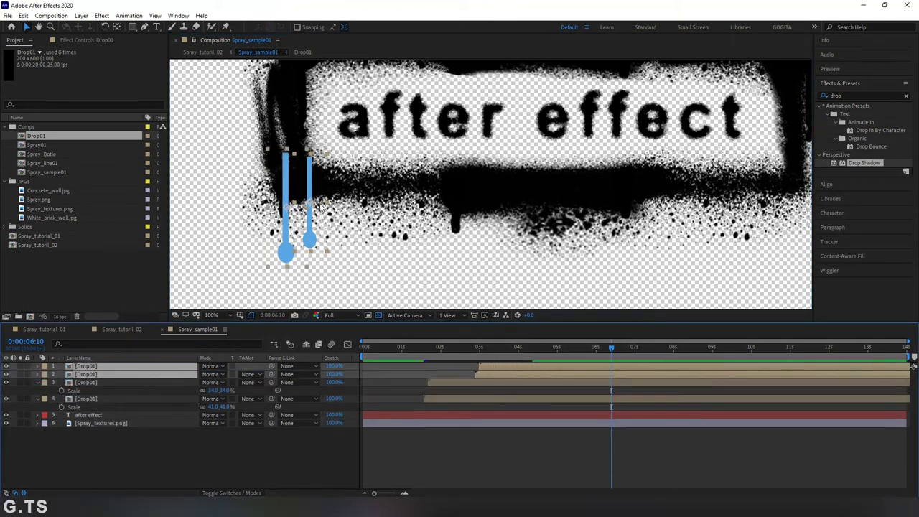
pyautogui.moveTo(311, 184); pyautogui.dragTo(595, 203)
# Lower the two new drips individually so they emerge from the black paint, with the smaller one slightly farther left
pyautogui.click(552, 374)
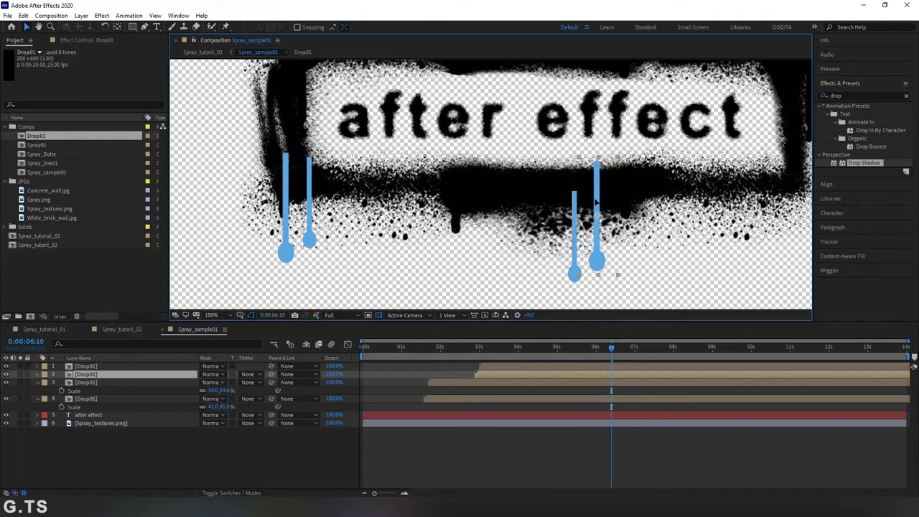
pyautogui.press('Return')
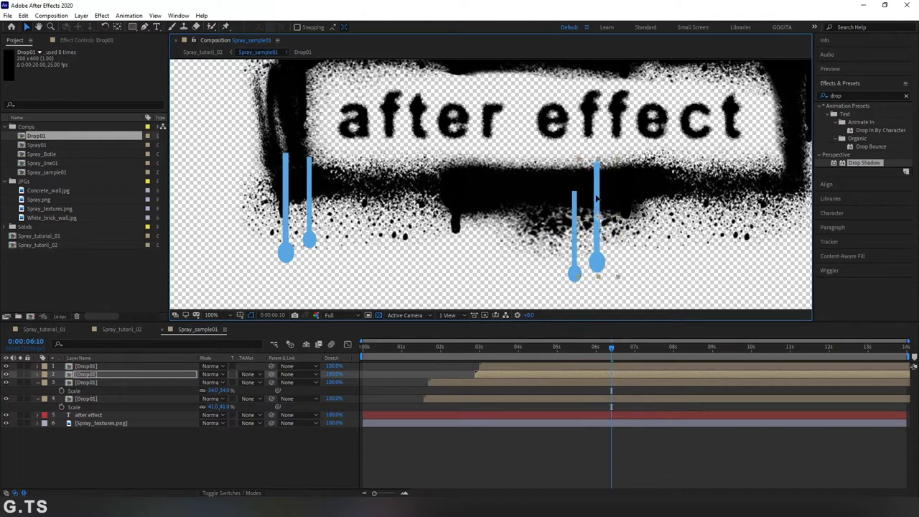
pyautogui.moveTo(572, 206); pyautogui.dragTo(566, 209)
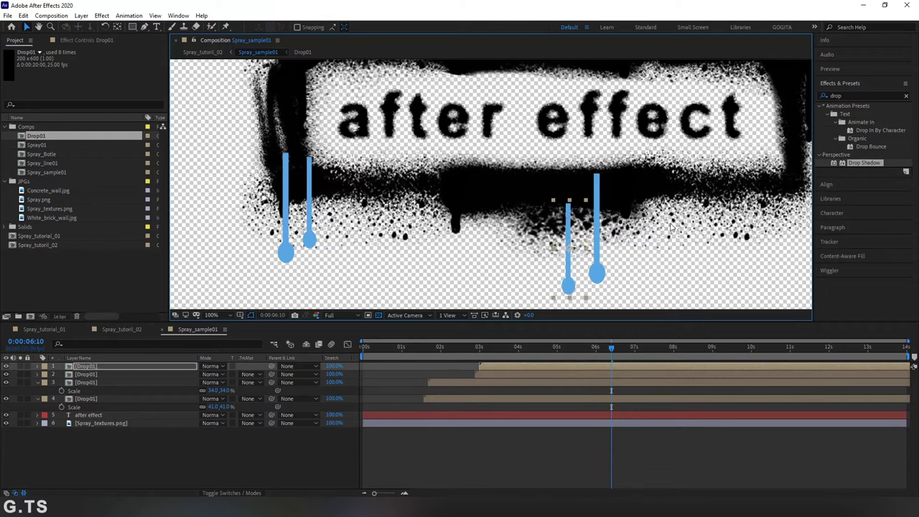
# Duplicate the larger drop of the new pair, start it at about 0:00:02:08, and place it over the painted drip left of centre
pyautogui.hscroll(5, 566, 210)
pyautogui.hscroll(-3, 566, 210)
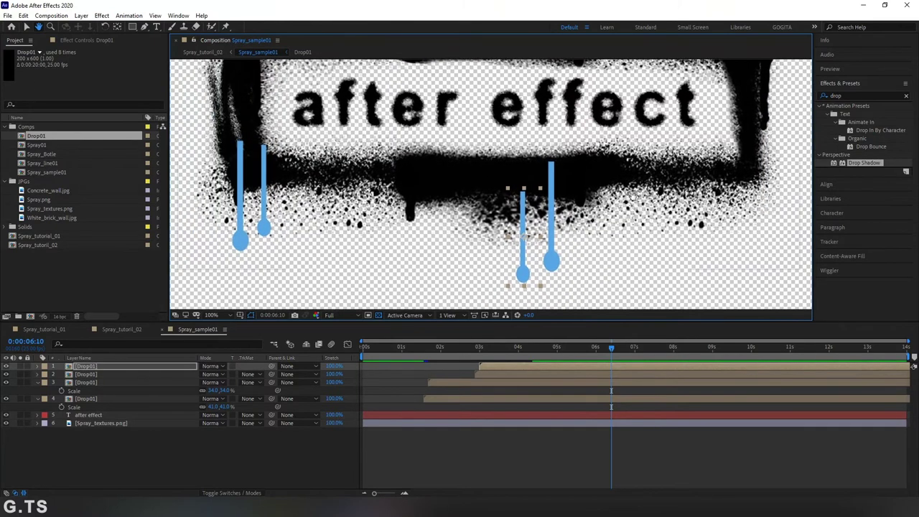
pyautogui.click(541, 376)
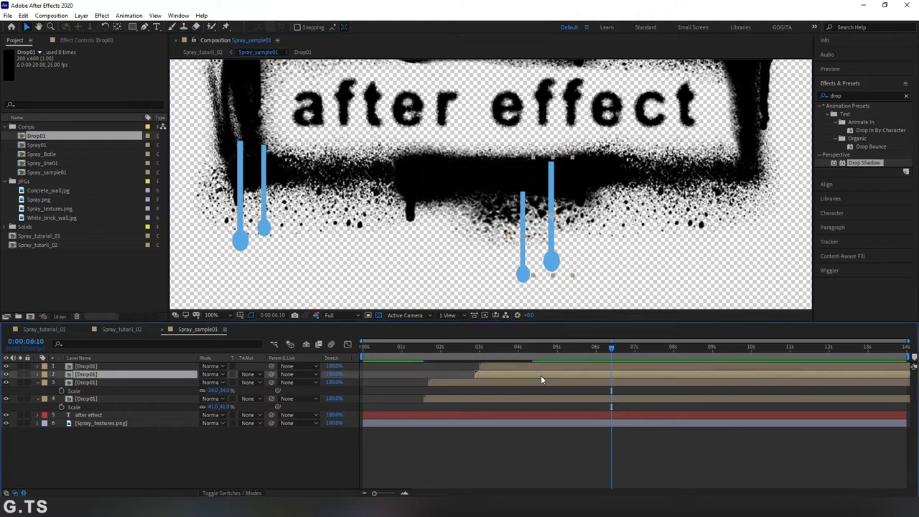
pyautogui.hotkey('ctrl', 'd')
pyautogui.moveTo(494, 382); pyautogui.dragTo(470, 386)
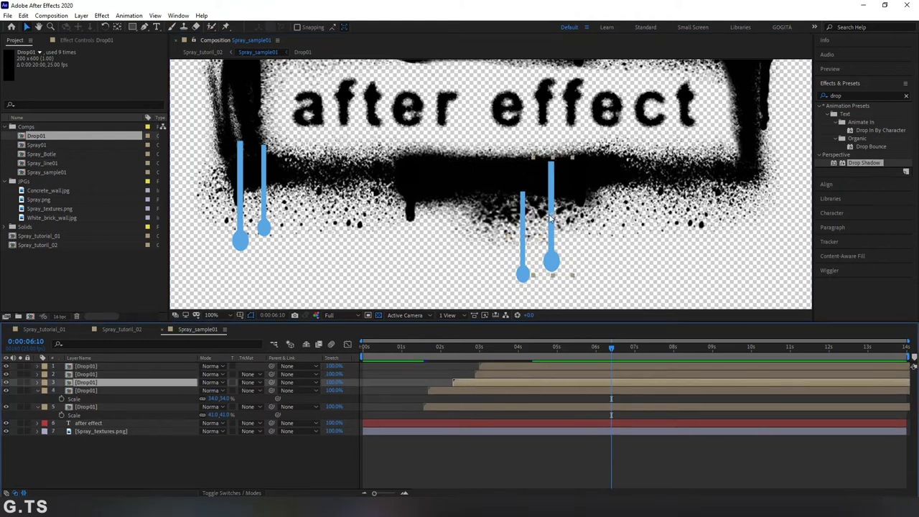
pyautogui.moveTo(415, 215); pyautogui.dragTo(362, 215)
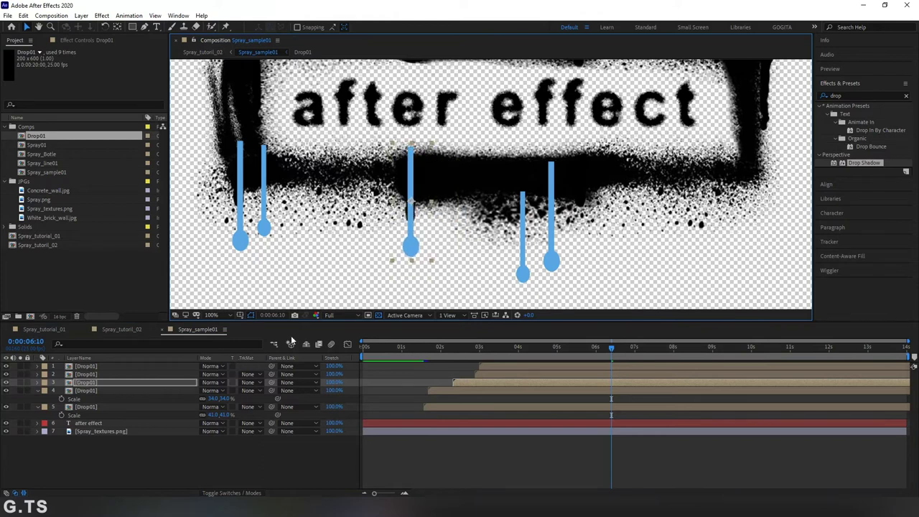
# Scale the middle drip to 27%, align it with the painted drip below the frame, and scrub to check it
pyautogui.press('s')
pyautogui.moveTo(221, 390); pyautogui.dragTo(215, 391)
pyautogui.moveTo(412, 193); pyautogui.dragTo(412, 203)
pyautogui.moveTo(554, 349); pyautogui.dragTo(597, 352)
pyautogui.press('pagedown')
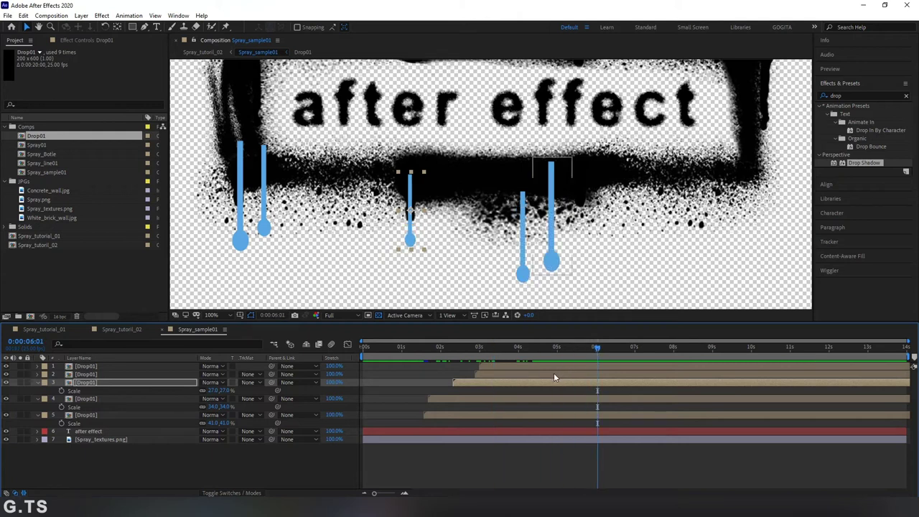
# Check the drips against the can's pass in Spray_tutoril_02 up to 0:00:03:00
pyautogui.click(121, 330)
pyautogui.moveTo(435, 352); pyautogui.dragTo(544, 356)
pyautogui.moveTo(571, 364); pyautogui.dragTo(671, 363)
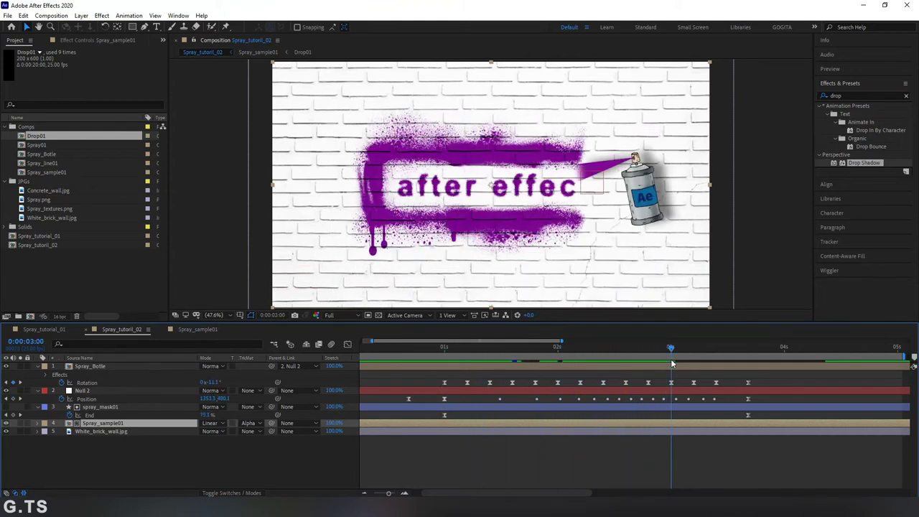
pyautogui.doubleClick(598, 366)
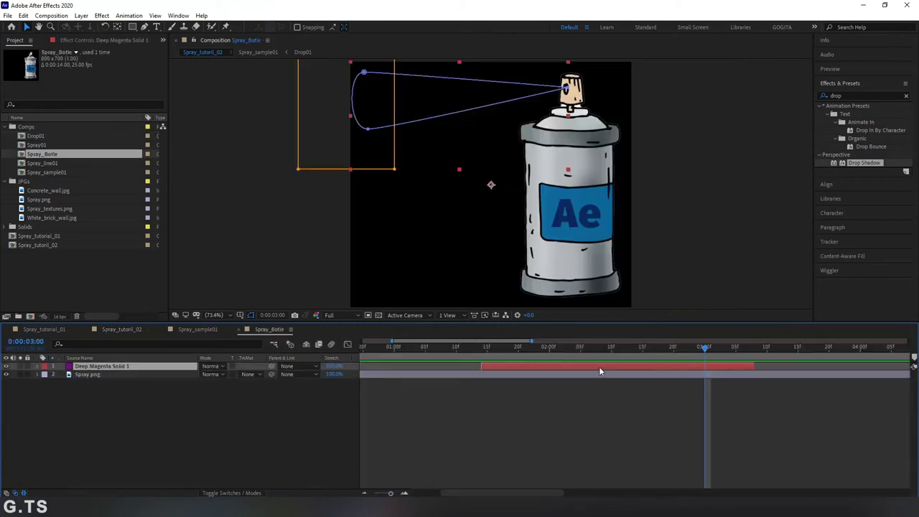
# Shift the three newest Drop01 layers earlier, to between about 0:00:02:00 and 0:00:02:12, and check them in Spray_tutoril_02 through 0:00:03:22
pyautogui.click(197, 330)
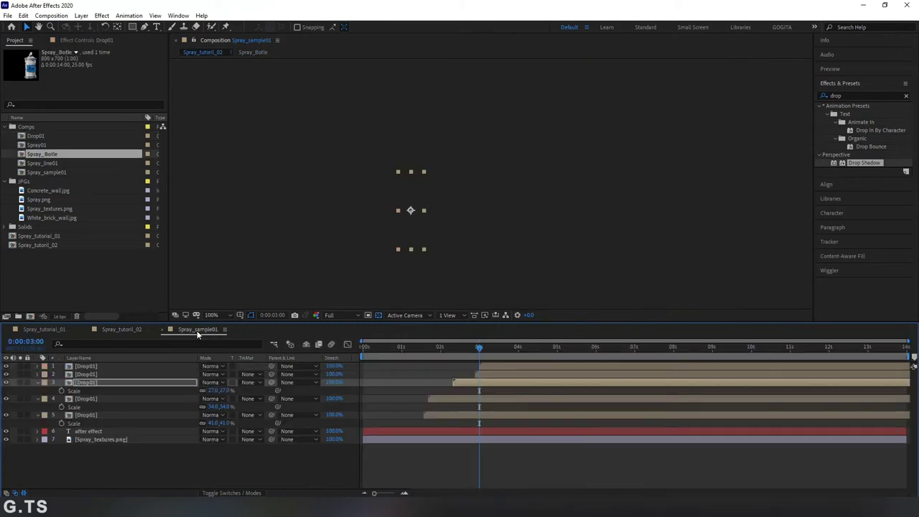
pyautogui.click(38, 382)
pyautogui.click(38, 390)
pyautogui.click(38, 398)
pyautogui.click(507, 366)
pyautogui.keyDown('ctrl'); pyautogui.click(498, 382); pyautogui.keyUp('ctrl')
pyautogui.moveTo(490, 385)
pyautogui.mouseDown()
pyautogui.moveTo(480, 382)
pyautogui.moveTo(490, 376)
pyautogui.moveTo(476, 395)
pyautogui.moveTo(484, 374)
pyautogui.mouseUp()
pyautogui.keyDown('ctrl'); pyautogui.click(490, 377); pyautogui.keyUp('ctrl')
pyautogui.click(484, 368)
pyautogui.keyDown('ctrl'); pyautogui.click(482, 376); pyautogui.keyUp('ctrl')
pyautogui.click(120, 328)
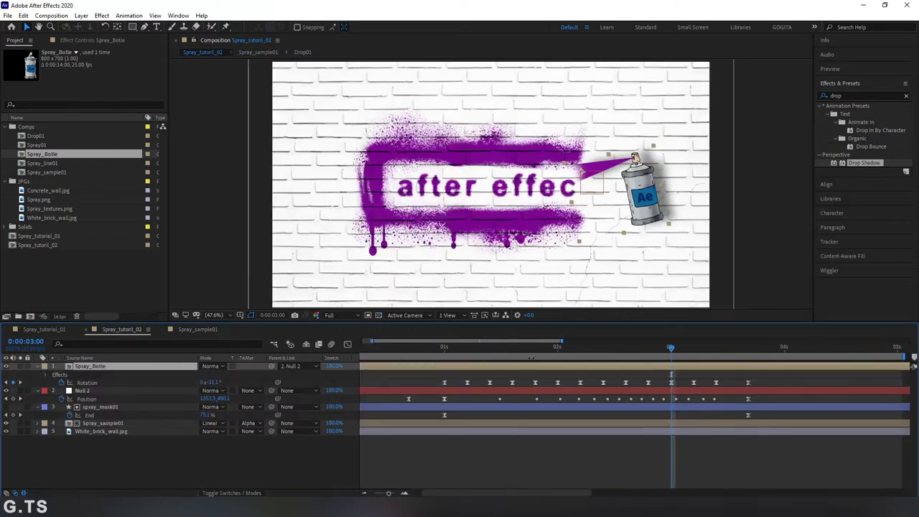
pyautogui.moveTo(562, 355)
pyautogui.mouseDown()
pyautogui.moveTo(506, 355)
pyautogui.moveTo(656, 369)
pyautogui.moveTo(627, 377)
pyautogui.moveTo(734, 386)
pyautogui.moveTo(666, 389)
pyautogui.moveTo(775, 393)
pyautogui.moveTo(711, 398)
pyautogui.moveTo(770, 399)
pyautogui.mouseUp()
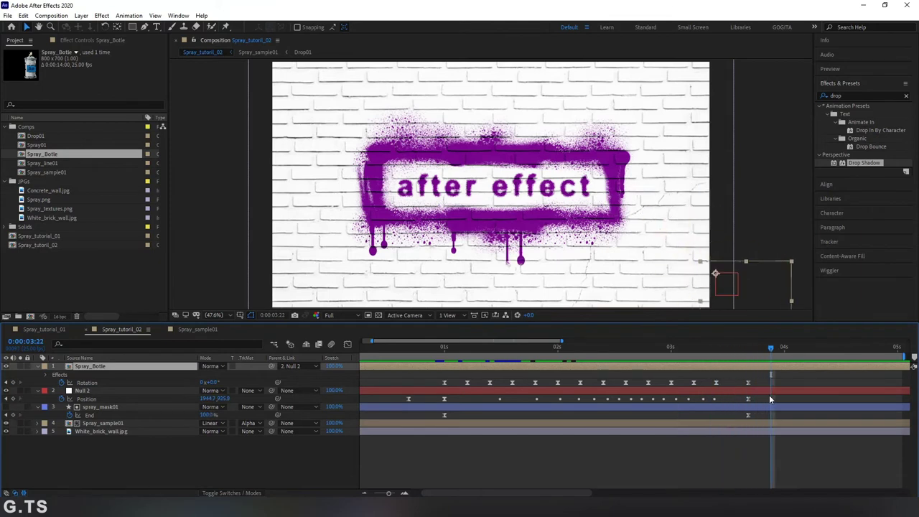
# Increase the stroke width of spray_mask01 to about 480 px so the reveal covers the longest drips
pyautogui.click(106, 423)
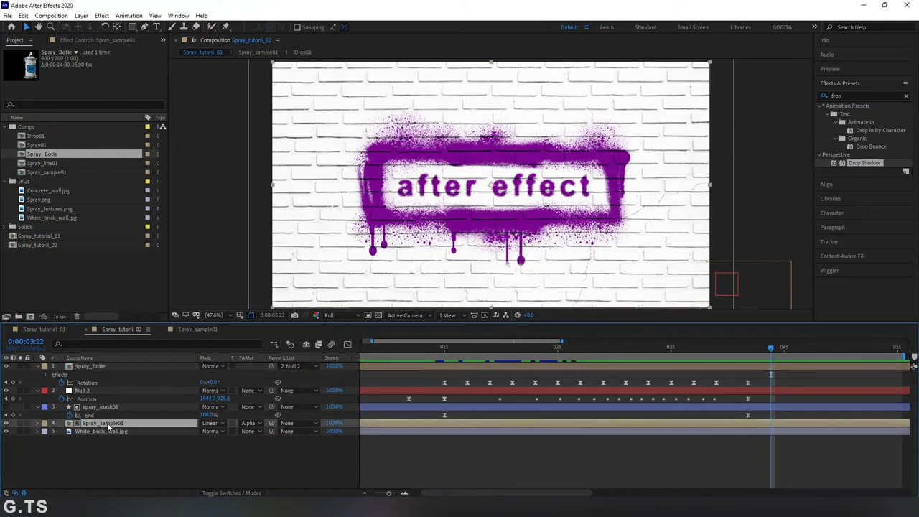
pyautogui.click(112, 407)
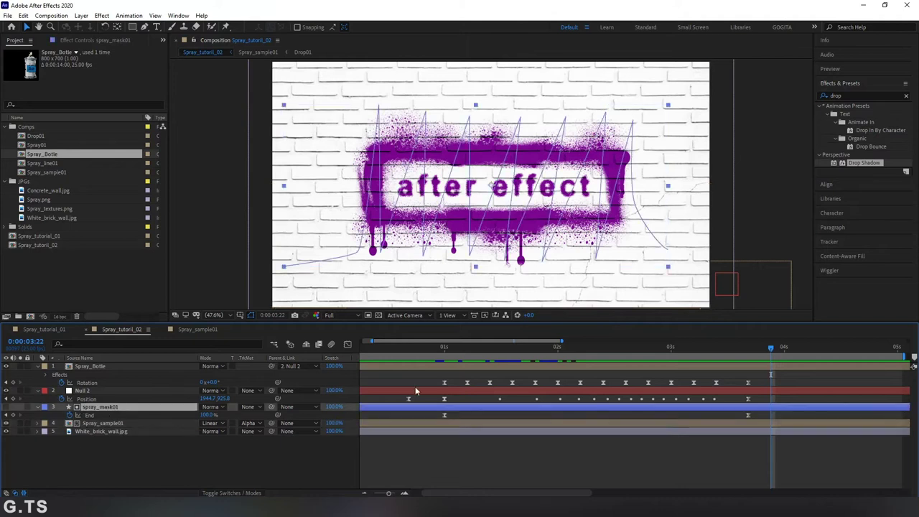
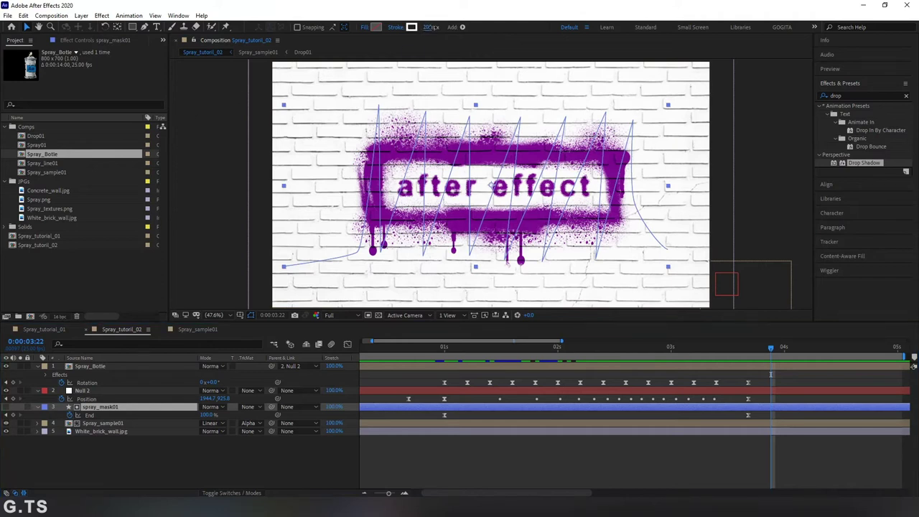
pyautogui.press('Return')
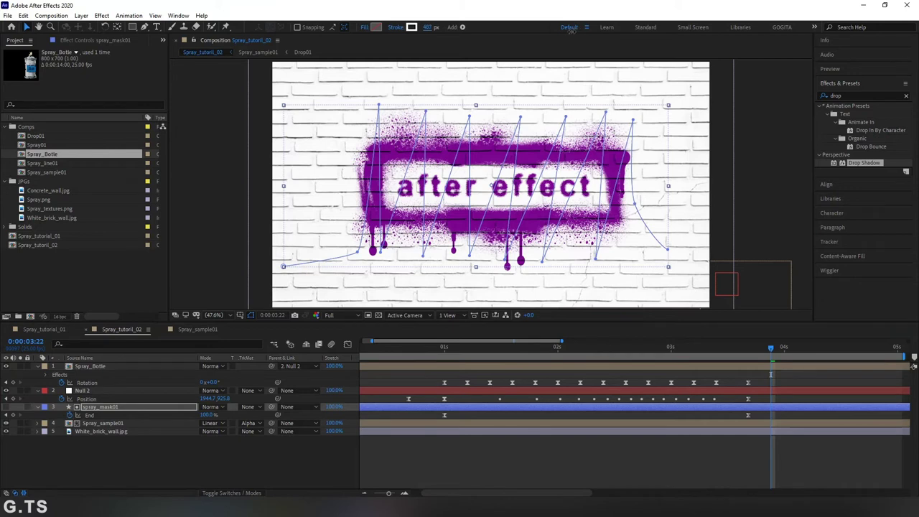
# In Spray_sample01, shift the three topmost Drop01 layers earlier so they start at about 0:00:01:21, 0:00:02:00 and 0:00:02:03
pyautogui.moveTo(573, 348)
pyautogui.mouseDown()
pyautogui.moveTo(498, 357)
pyautogui.moveTo(668, 377)
pyautogui.mouseUp()
pyautogui.click(198, 330)
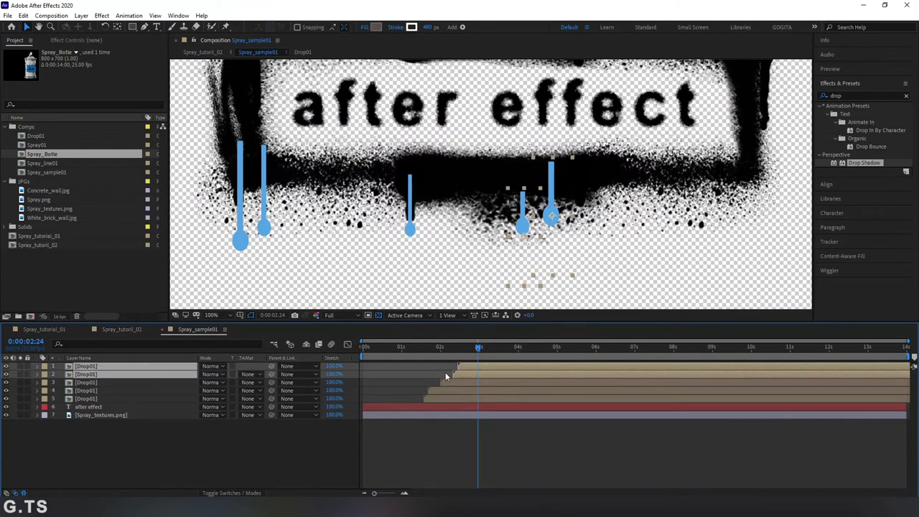
pyautogui.scroll(5, 445, 357)
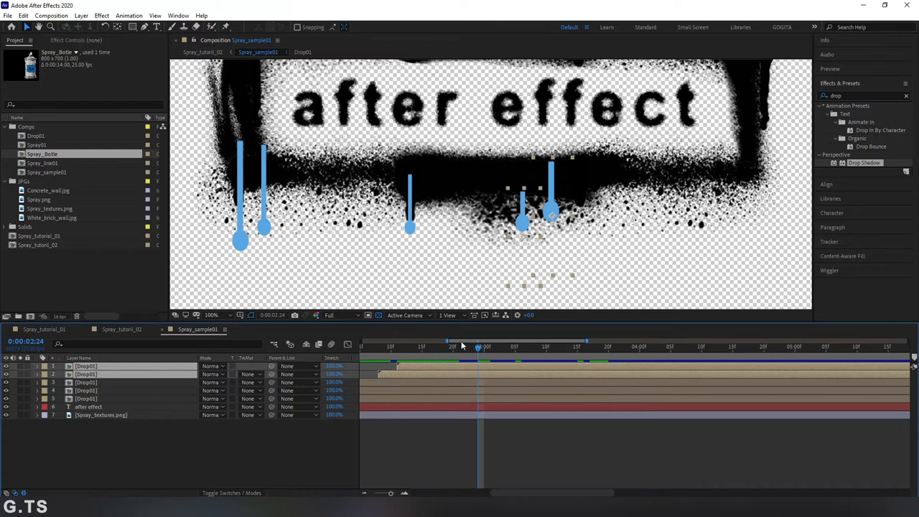
pyautogui.keyDown('shift'); pyautogui.click(537, 385); pyautogui.keyUp('shift')
pyautogui.moveTo(515, 384); pyautogui.dragTo(498, 382)
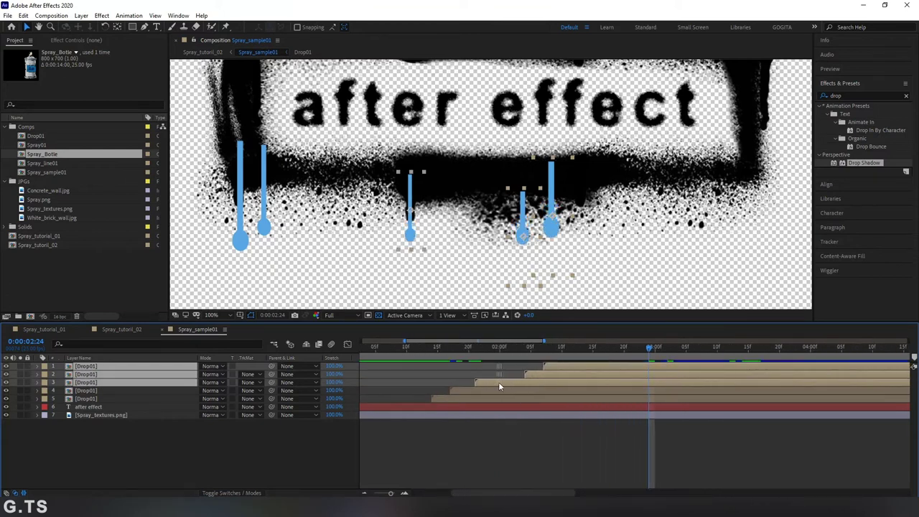
pyautogui.click(556, 369)
pyautogui.keyDown('shift'); pyautogui.click(540, 373); pyautogui.keyUp('shift')
pyautogui.moveTo(542, 373); pyautogui.dragTo(530, 374)
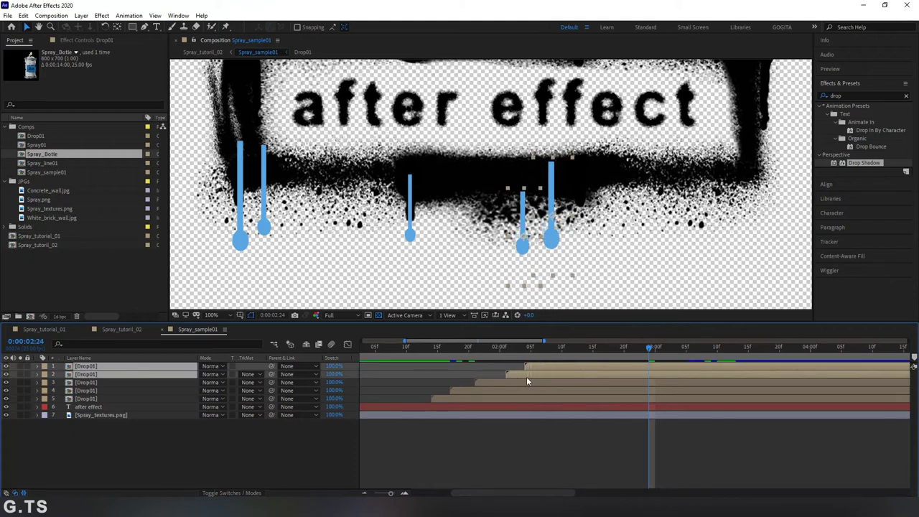
pyautogui.moveTo(524, 378); pyautogui.dragTo(514, 387)
# Duplicate the two leftmost drips, start the copies at about 0:00:02:06 and 0:00:02:09, and place them at the frame's lower-right corner
pyautogui.click(510, 391)
pyautogui.keyDown('shift'); pyautogui.click(508, 398); pyautogui.keyUp('shift')
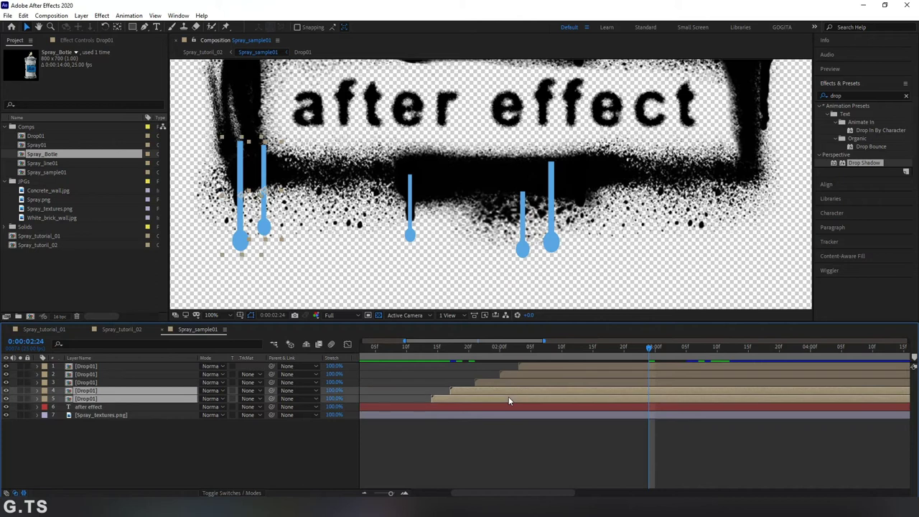
pyautogui.hotkey('ctrl', 'd')
pyautogui.moveTo(100, 391); pyautogui.dragTo(108, 363)
pyautogui.moveTo(436, 372); pyautogui.dragTo(559, 377)
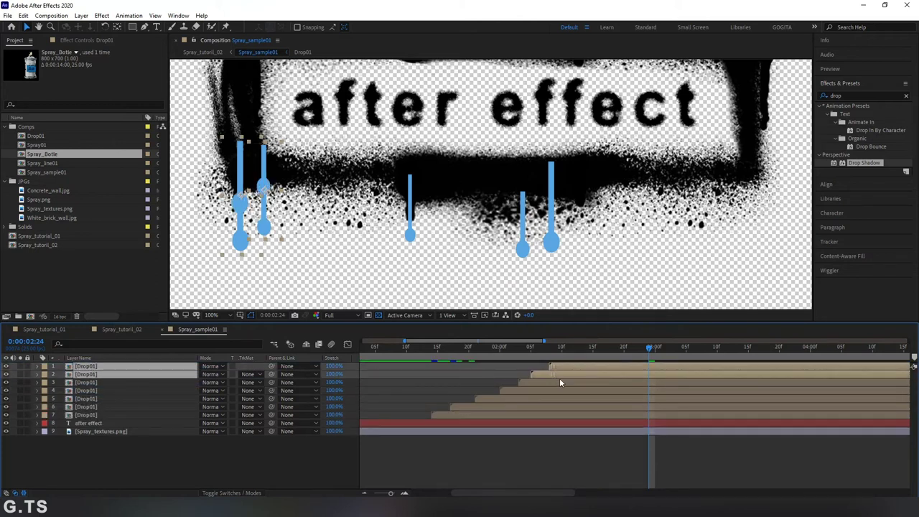
pyautogui.moveTo(263, 170); pyautogui.dragTo(748, 167)
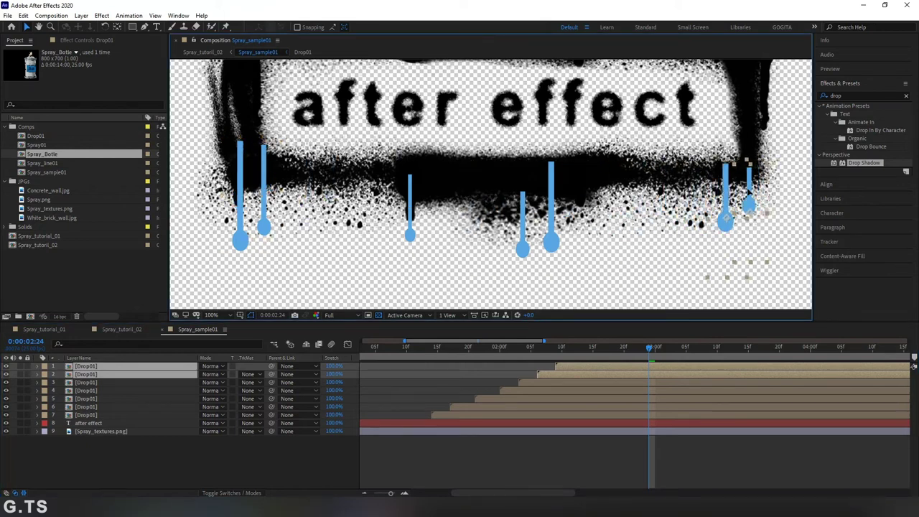
pyautogui.moveTo(627, 350); pyautogui.dragTo(753, 370)
pyautogui.moveTo(749, 193); pyautogui.dragTo(748, 167)
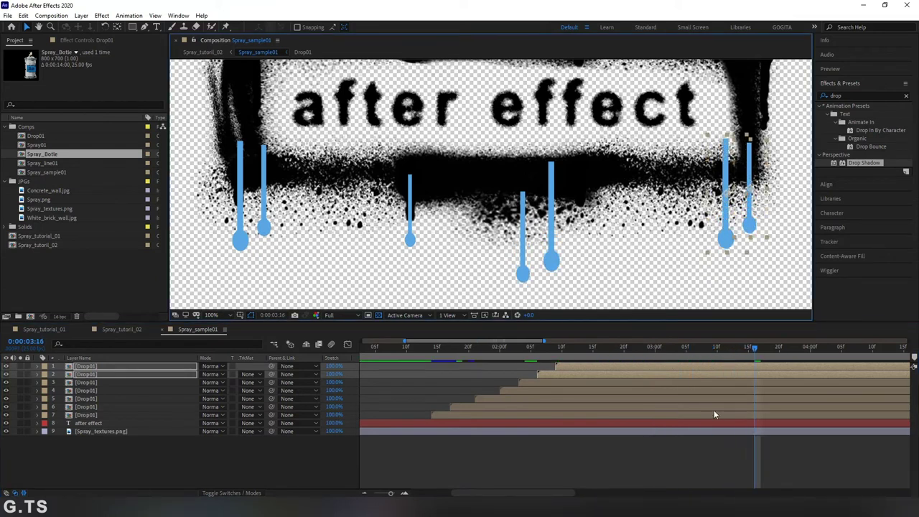
# Scale the left drip of the new pair to 25% and reposition both drips against the frame's lower-right corner
pyautogui.press('F2')
pyautogui.click(718, 374)
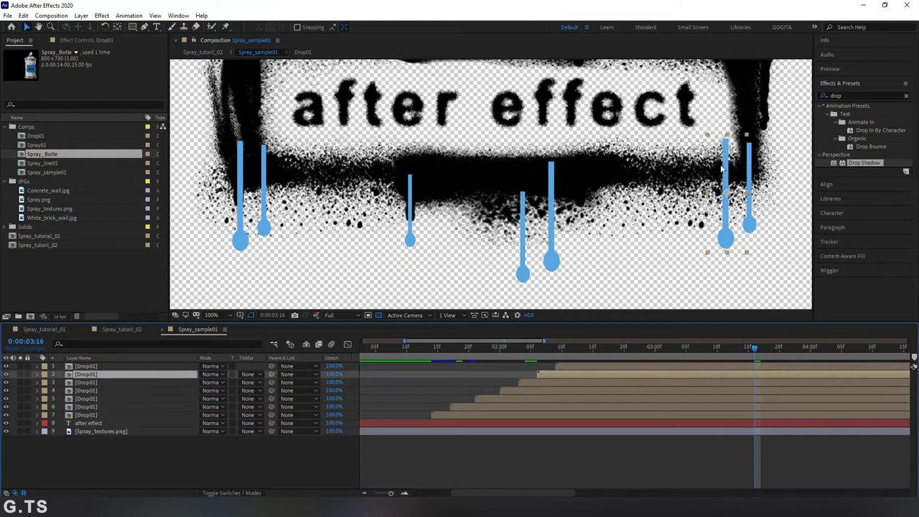
pyautogui.press('s')
pyautogui.moveTo(220, 382); pyautogui.dragTo(204, 382)
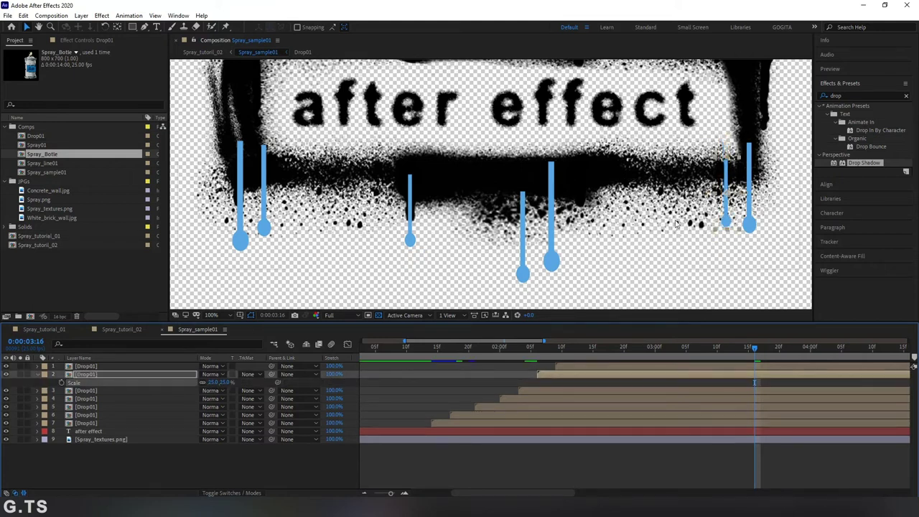
pyautogui.moveTo(725, 168); pyautogui.dragTo(729, 163)
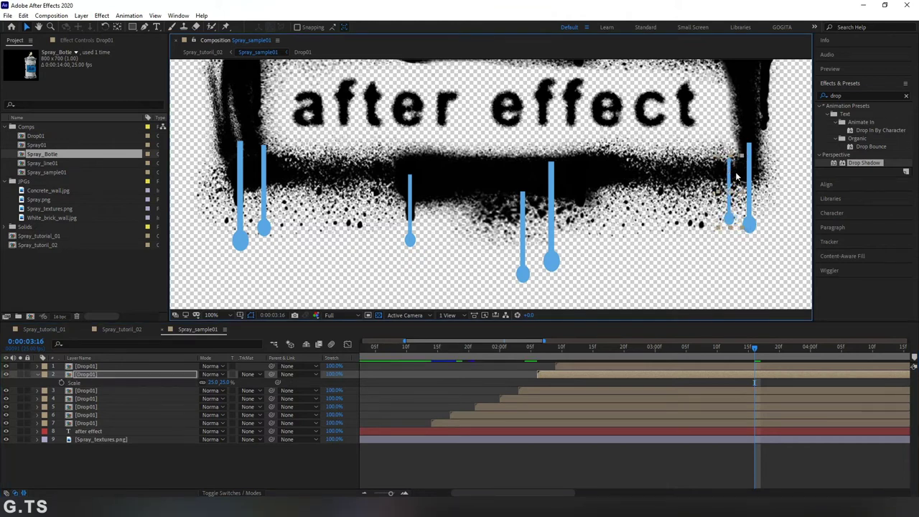
pyautogui.click(745, 180)
pyautogui.moveTo(745, 180); pyautogui.dragTo(747, 194)
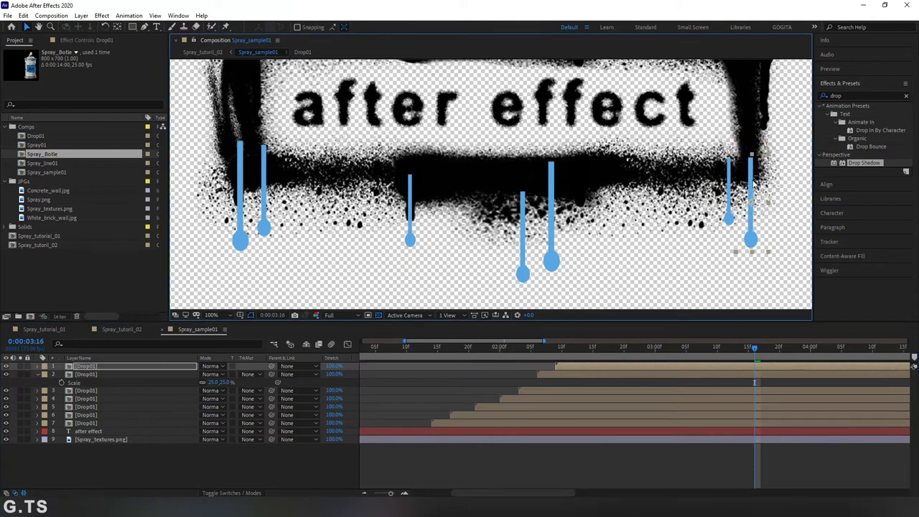
# Shift the two lower-right Drop01 layers slightly later to match the can's pass, checking them in Spray_tutoril_02 up to 0:00:03:09
pyautogui.click(134, 333)
pyautogui.moveTo(613, 348)
pyautogui.mouseDown()
pyautogui.moveTo(450, 357)
pyautogui.moveTo(718, 359)
pyautogui.moveTo(639, 366)
pyautogui.moveTo(679, 368)
pyautogui.mouseUp()
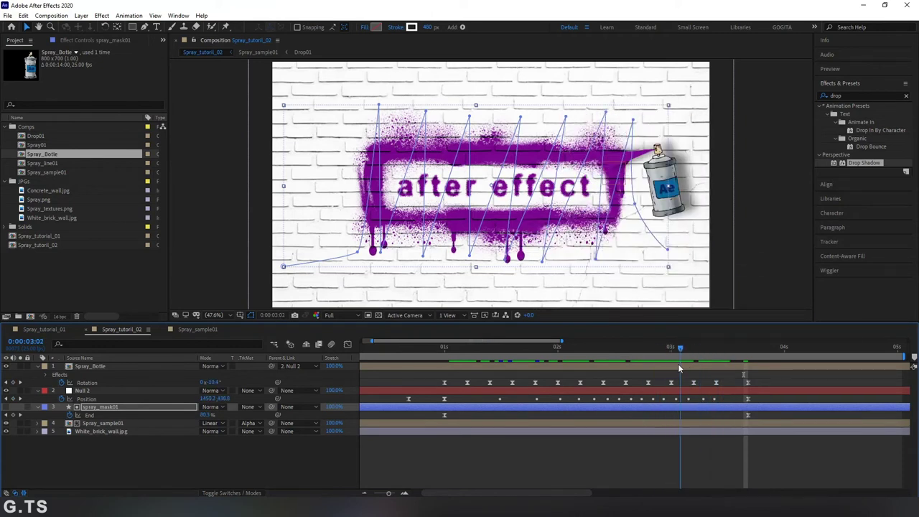
pyautogui.click(197, 328)
pyautogui.click(581, 372)
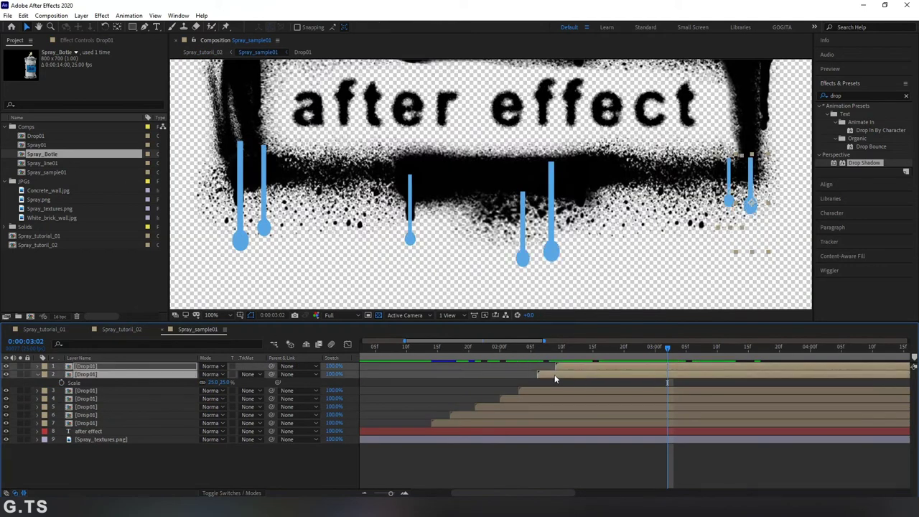
pyautogui.moveTo(562, 378); pyautogui.dragTo(568, 378)
pyautogui.click(149, 330)
pyautogui.moveTo(676, 349)
pyautogui.mouseDown()
pyautogui.moveTo(622, 355)
pyautogui.moveTo(712, 357)
pyautogui.mouseUp()
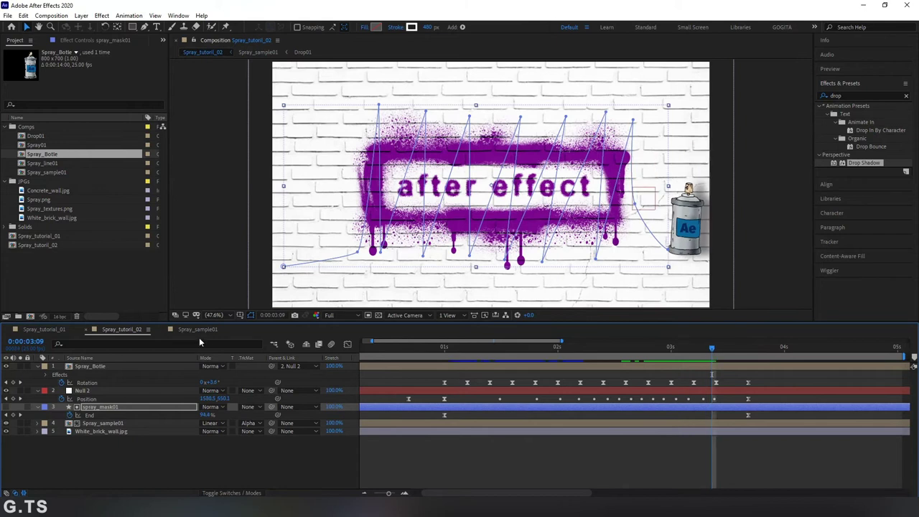
# Delay the two lower-right Drop01 layers further, to about 0:00:02:11 and 0:00:02:14, and play Spray_tutoril_02 to check them
pyautogui.click(198, 329)
pyautogui.moveTo(561, 371); pyautogui.dragTo(579, 371)
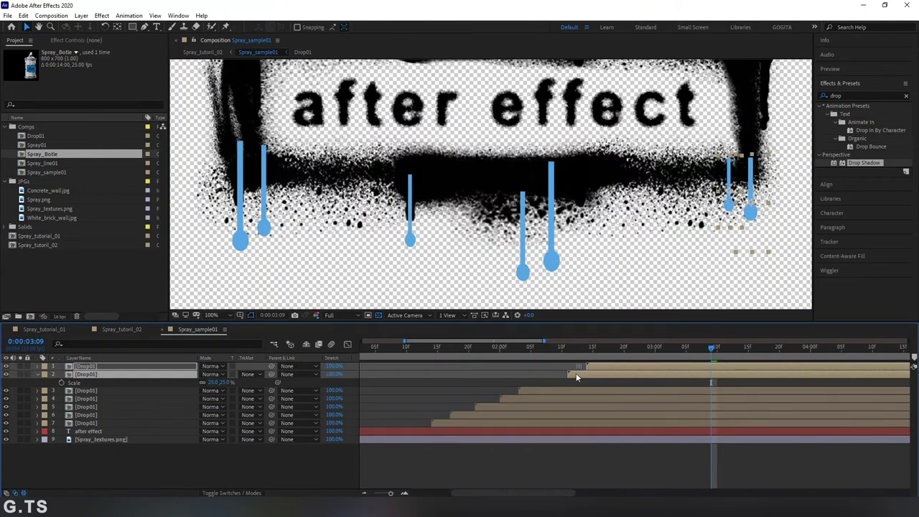
pyautogui.click(121, 329)
pyautogui.moveTo(711, 347); pyautogui.dragTo(648, 346)
pyautogui.press('space')
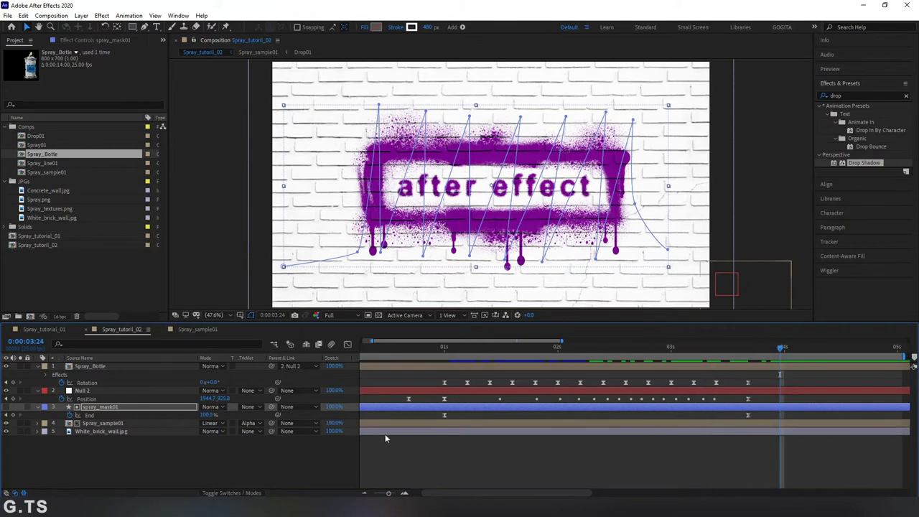
# Play Spray_tutoril_02 from the start and scrub through it to examine the drips and the mask reveal
pyautogui.click(335, 463)
pyautogui.moveTo(371, 341); pyautogui.dragTo(361, 342)
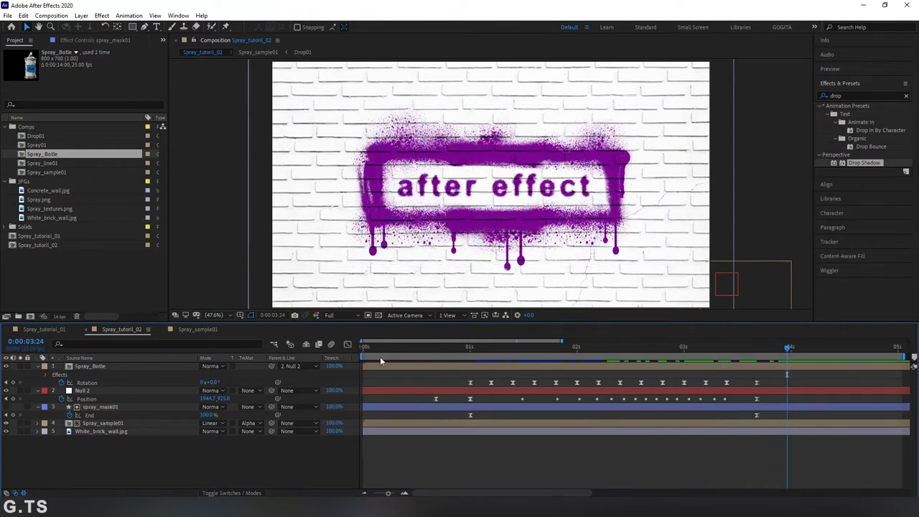
pyautogui.moveTo(561, 341); pyautogui.dragTo(705, 342)
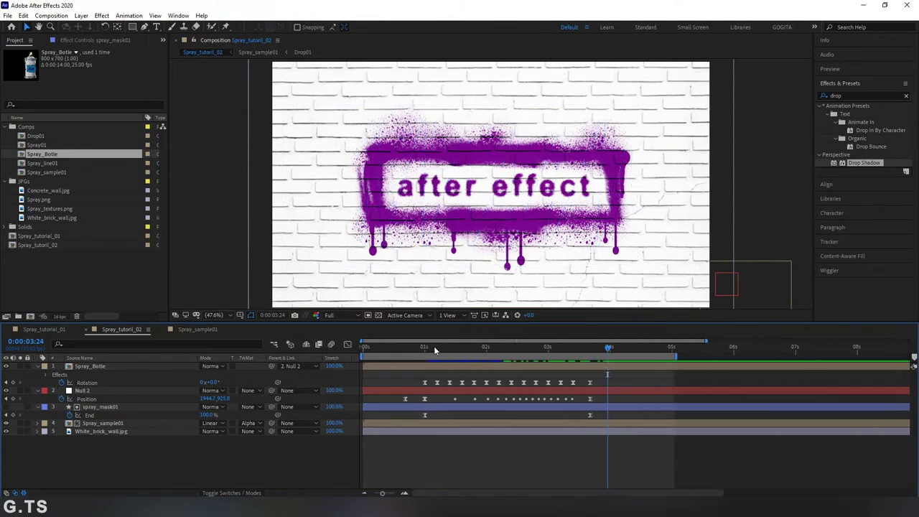
pyautogui.moveTo(434, 346); pyautogui.dragTo(364, 346)
pyautogui.press('space')
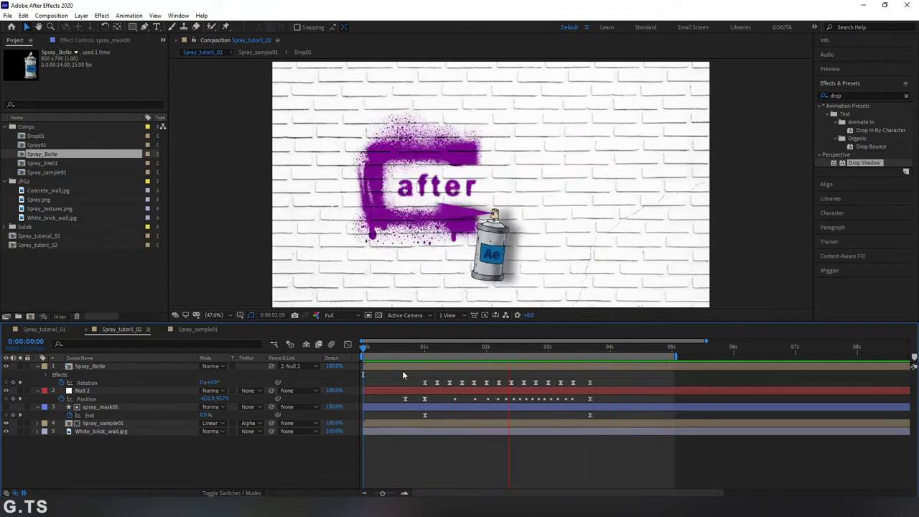
pyautogui.moveTo(414, 355)
pyautogui.mouseDown()
pyautogui.moveTo(516, 356)
pyautogui.moveTo(661, 382)
pyautogui.mouseUp()
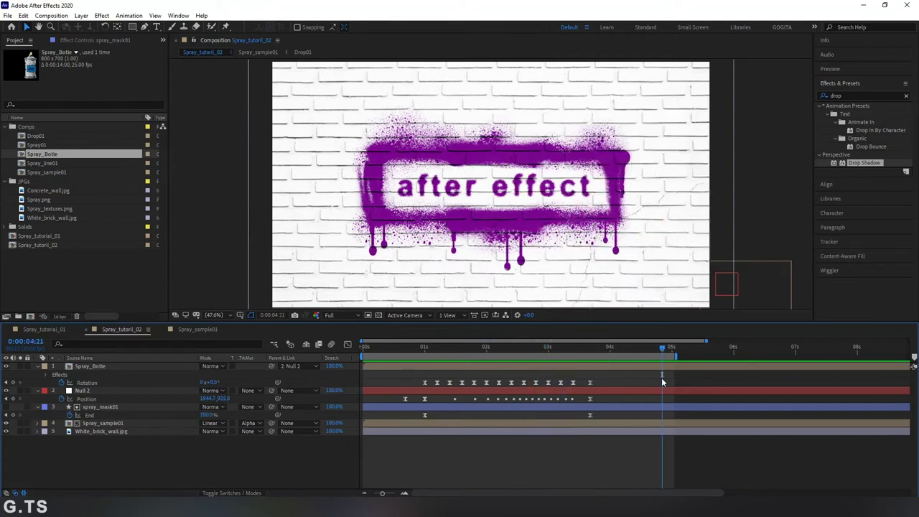
pyautogui.moveTo(663, 349); pyautogui.dragTo(366, 360)
pyautogui.press('space')
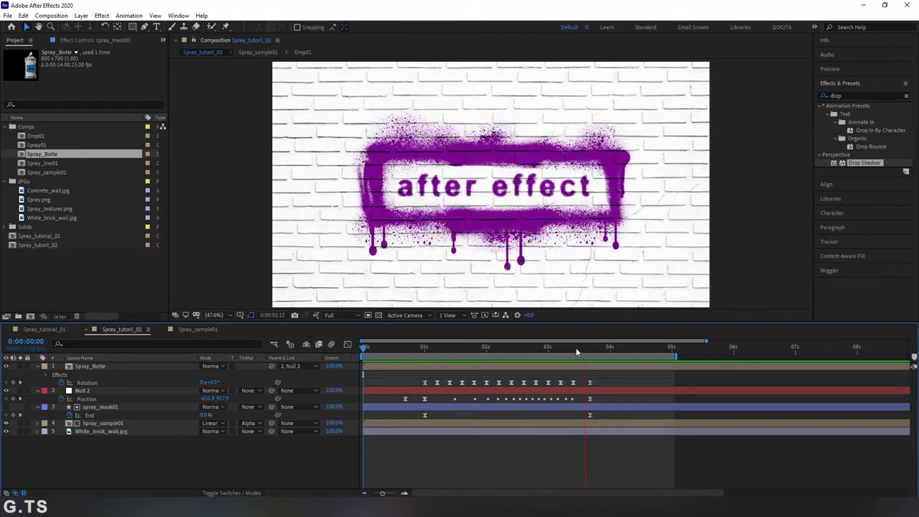
pyautogui.moveTo(576, 350)
pyautogui.mouseDown()
pyautogui.moveTo(671, 369)
pyautogui.moveTo(598, 350)
pyautogui.moveTo(523, 348)
pyautogui.mouseUp()
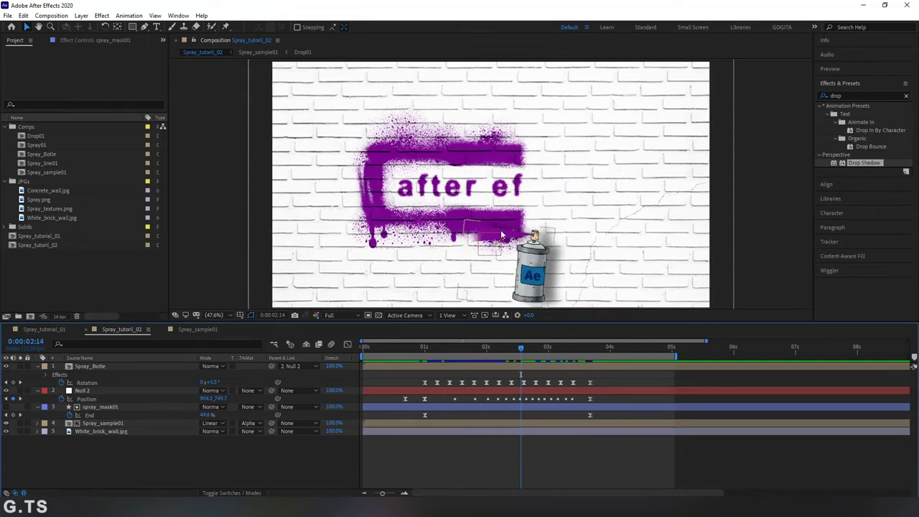
# Reduce the stroke width of spray_mask01 to 220 px and check the reveal up to 0:00:03:16
pyautogui.click(104, 408)
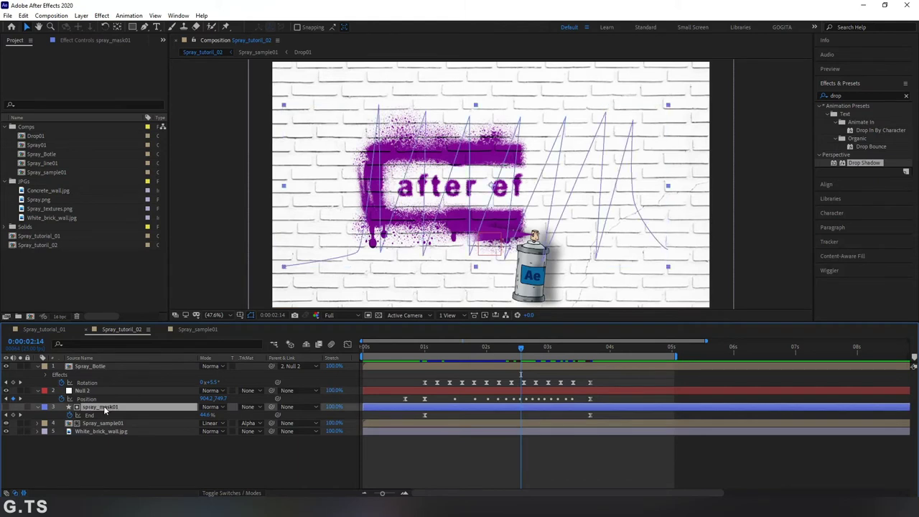
pyautogui.press('g')
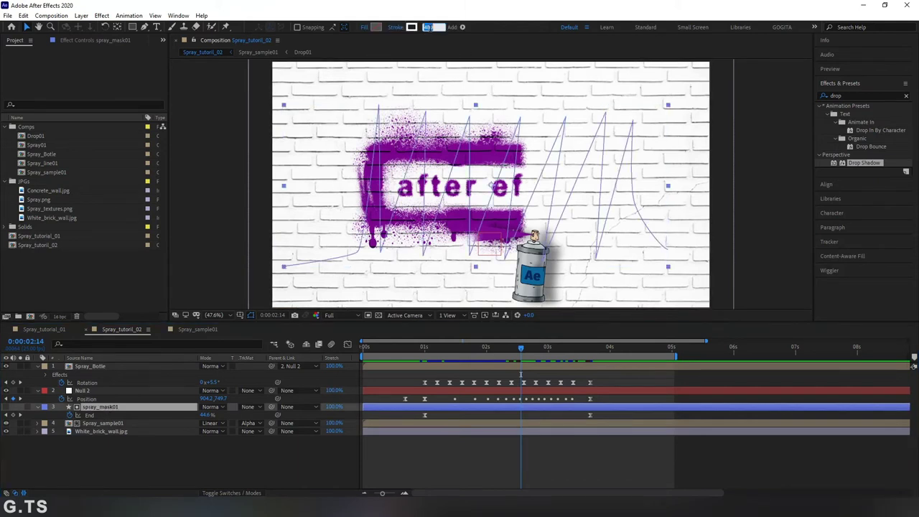
pyautogui.write('23')
pyautogui.press('Return')
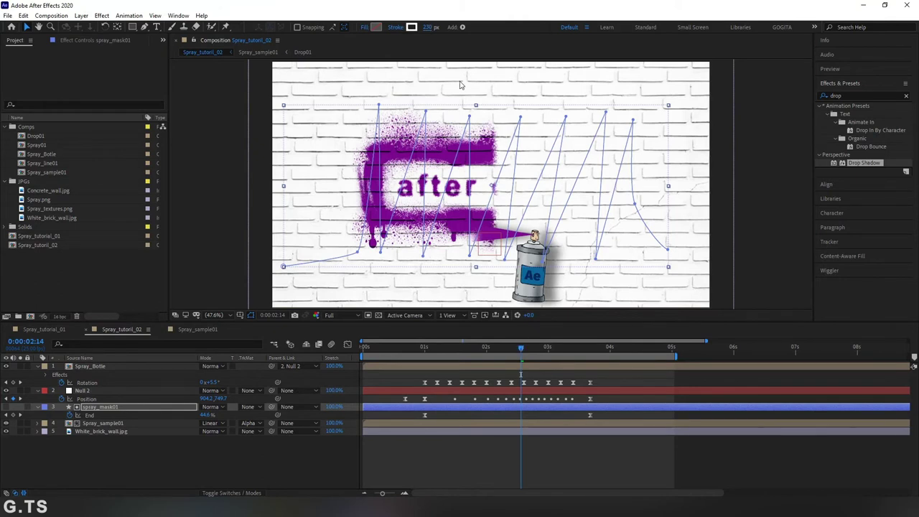
pyautogui.click(430, 30)
pyautogui.write('220')
pyautogui.press('Return')
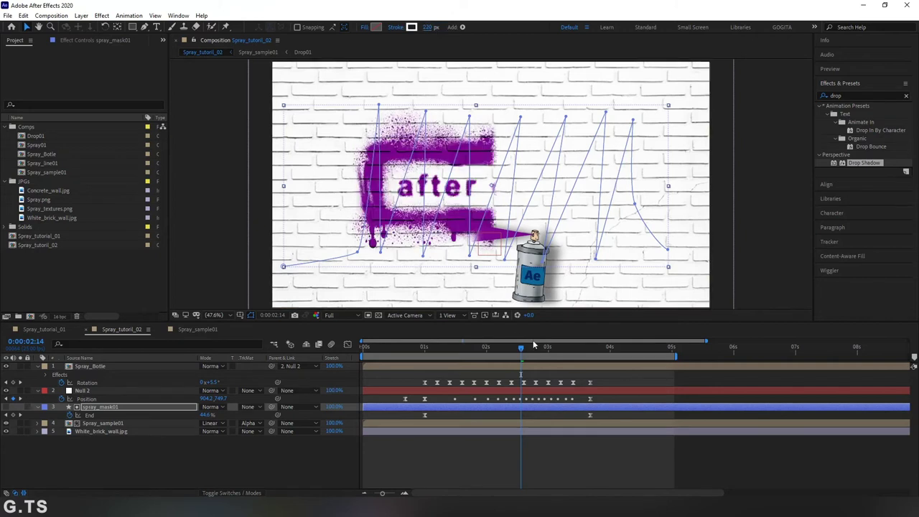
pyautogui.moveTo(522, 349)
pyautogui.mouseDown()
pyautogui.moveTo(591, 353)
pyautogui.moveTo(499, 347)
pyautogui.moveTo(590, 362)
pyautogui.mouseUp()
# Edit the path of spray_mask01, moving its lower point beside the longest drip slightly down so the reveal covers that drip
pyautogui.click(539, 407)
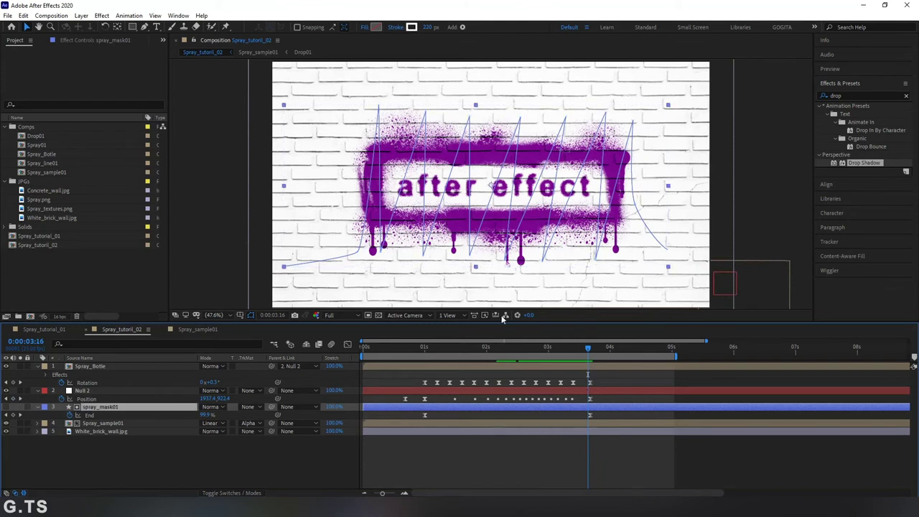
pyautogui.click(90, 452)
pyautogui.click(94, 406)
pyautogui.click(38, 407)
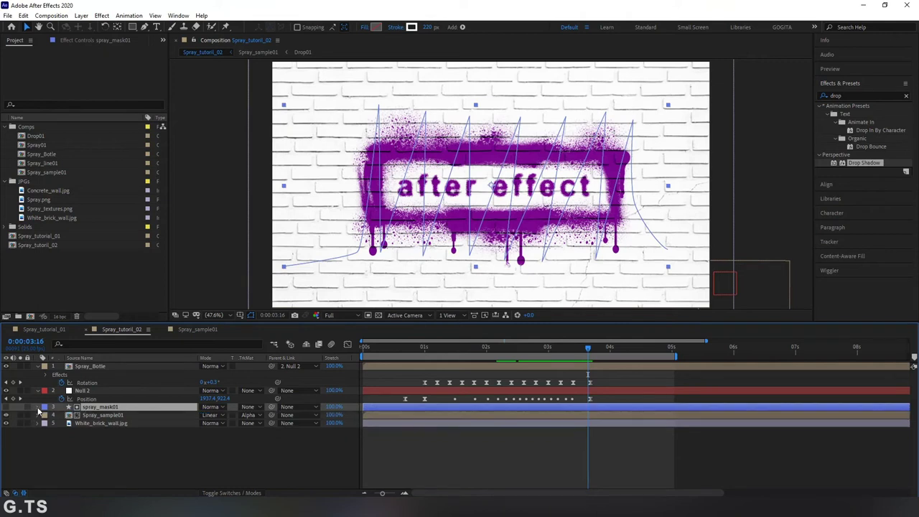
pyautogui.click(38, 407)
pyautogui.click(54, 431)
pyautogui.click(53, 423)
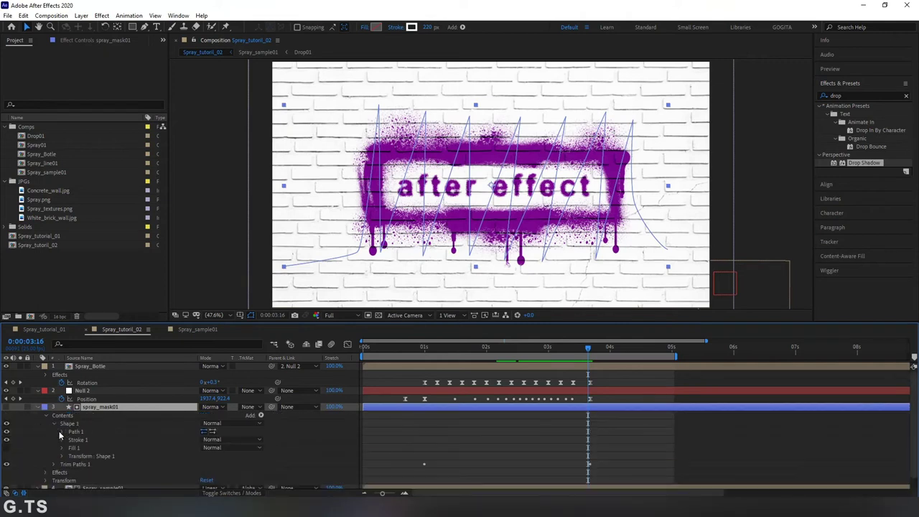
pyautogui.click(63, 431)
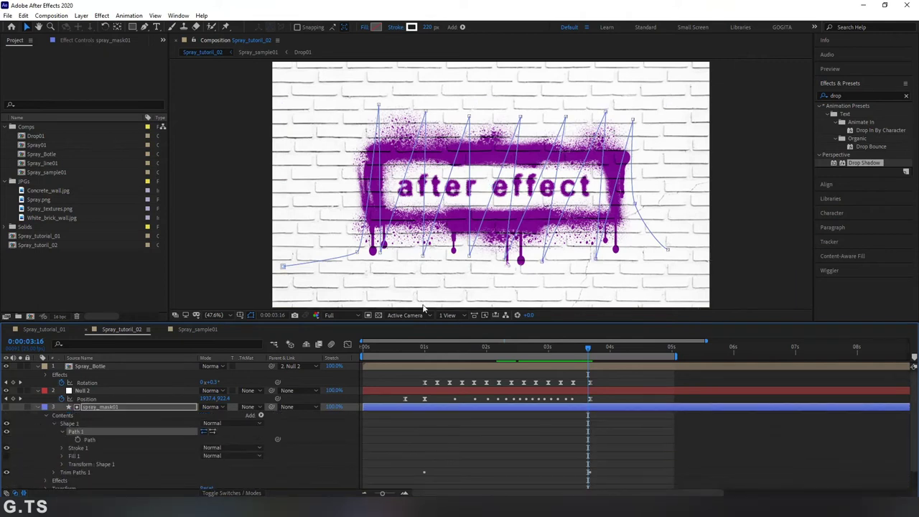
pyautogui.click(505, 261)
pyautogui.moveTo(505, 263); pyautogui.dragTo(505, 273)
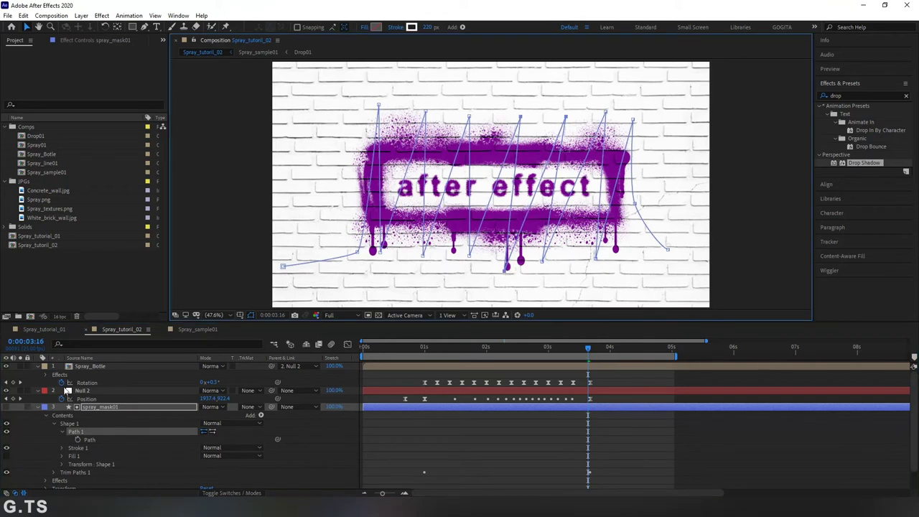
pyautogui.click(39, 407)
pyautogui.click(138, 450)
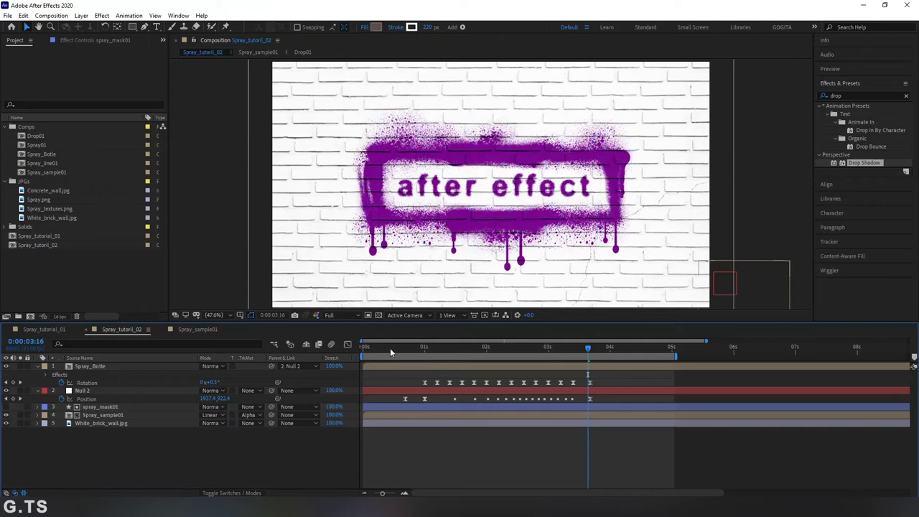
# Play Spray_tutoril_02 from the start and scrub to 0:00:02:08 to check the adjusted mask reveal
pyautogui.click(363, 347)
pyautogui.press('space')
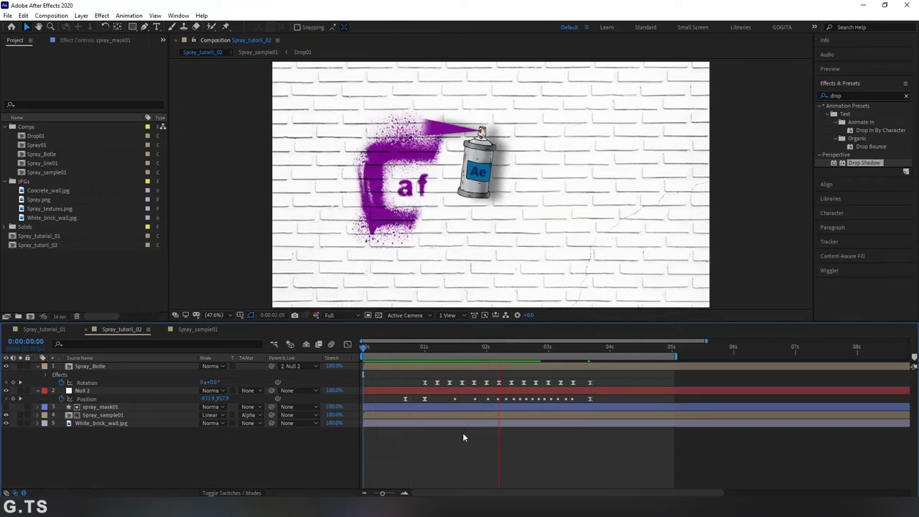
pyautogui.click(486, 349)
pyautogui.moveTo(485, 351)
pyautogui.mouseDown()
pyautogui.moveTo(428, 355)
pyautogui.moveTo(595, 379)
pyautogui.moveTo(506, 381)
pyautogui.mouseUp()
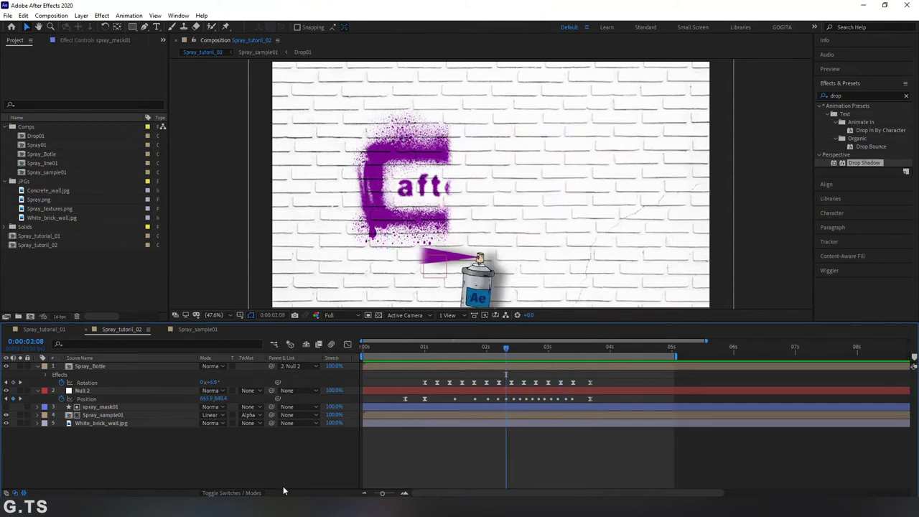
# Close the Spray_sample01 timeline, then add a new camera to the Spray_tutoril_02 composition with the layers' keyframed properties collapsed
pyautogui.click(162, 329)
pyautogui.press('u')
pyautogui.rightClick(211, 473)
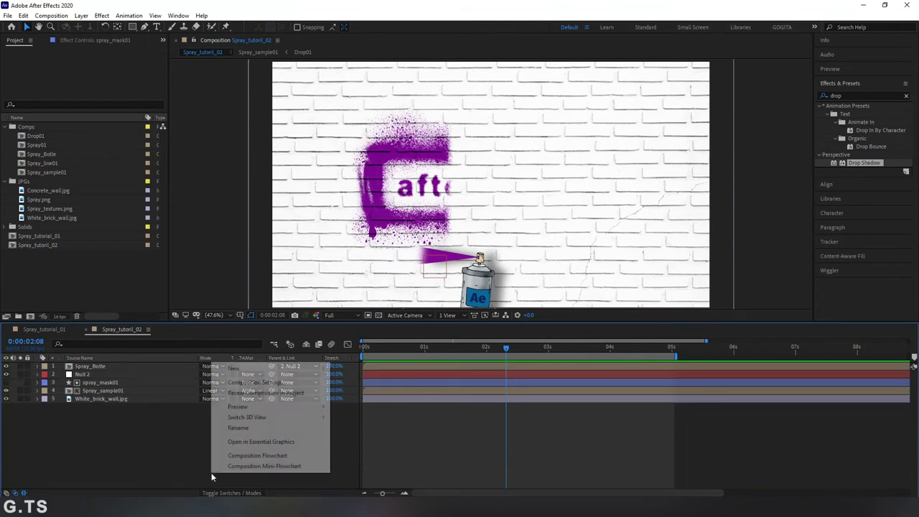
pyautogui.moveTo(237, 368)
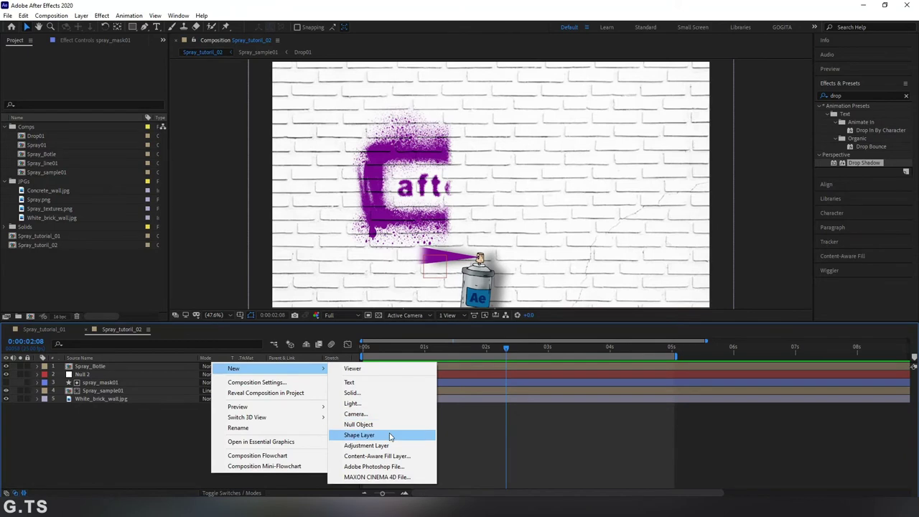
pyautogui.click(370, 414)
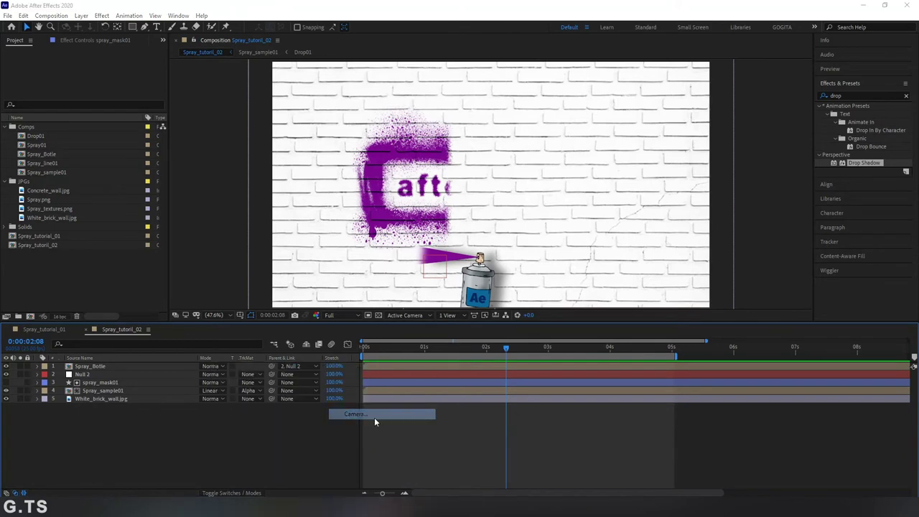
pyautogui.click(703, 404)
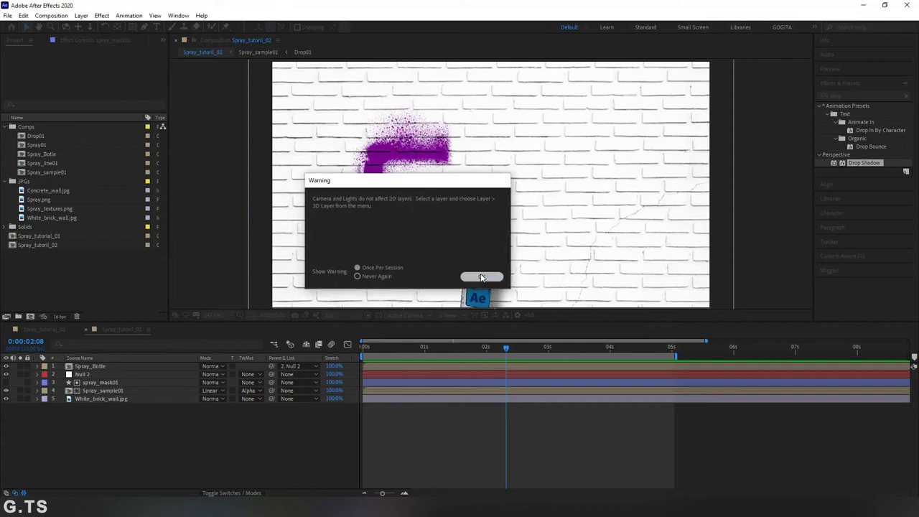
pyautogui.click(480, 275)
# Add a null object to Spray_tutoril_02, make it a 3D layer, and select Camera 1 for parenting to it
pyautogui.moveTo(322, 321); pyautogui.dragTo(323, 336)
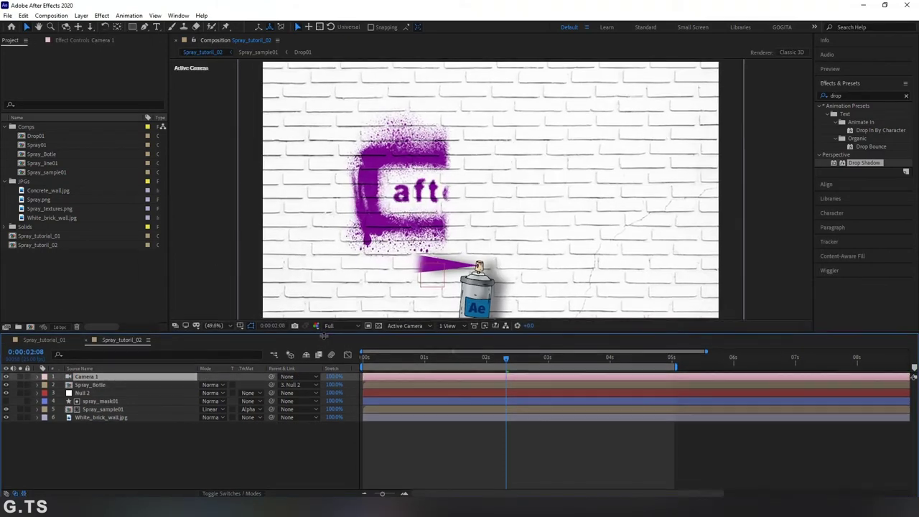
pyautogui.rightClick(176, 474)
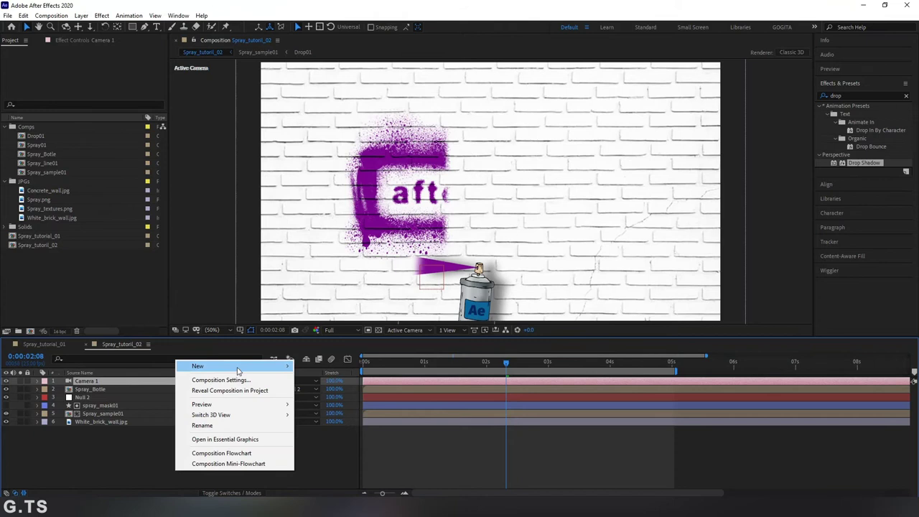
pyautogui.moveTo(277, 366)
pyautogui.click(323, 422)
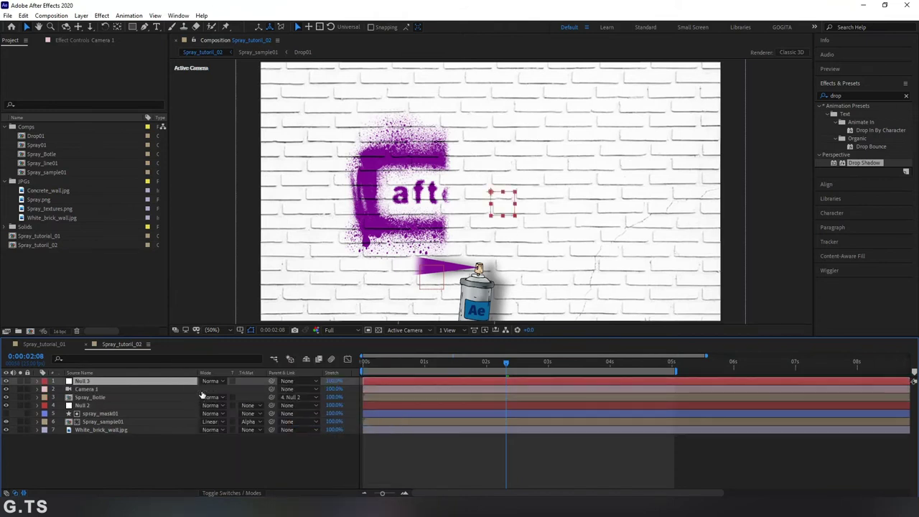
pyautogui.click(253, 381)
pyautogui.click(110, 389)
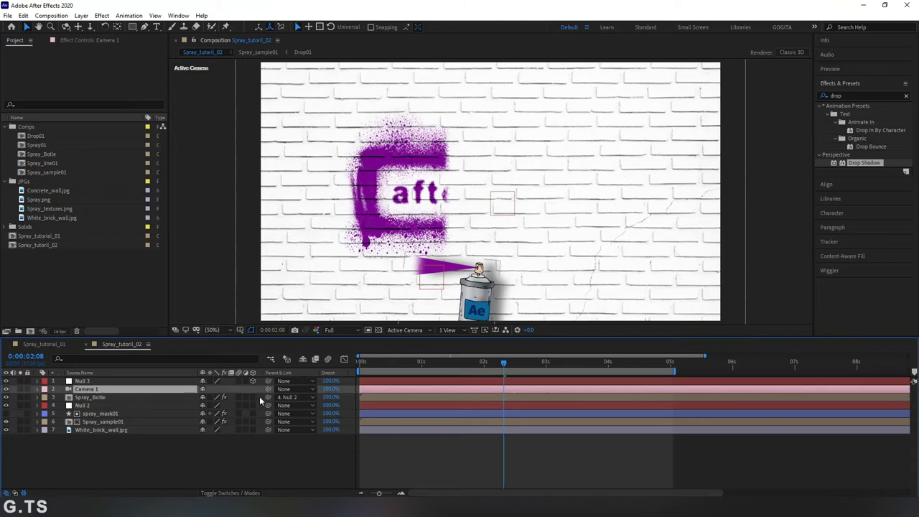
# Parent Camera 1 to Null 3 and check the Spray_sample01 layer by toggling its visibility
pyautogui.moveTo(268, 388); pyautogui.dragTo(137, 382)
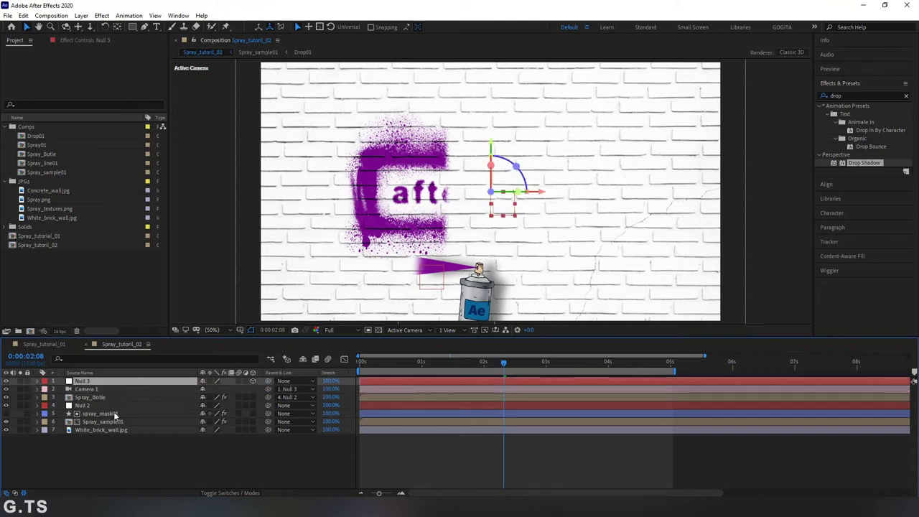
pyautogui.click(98, 429)
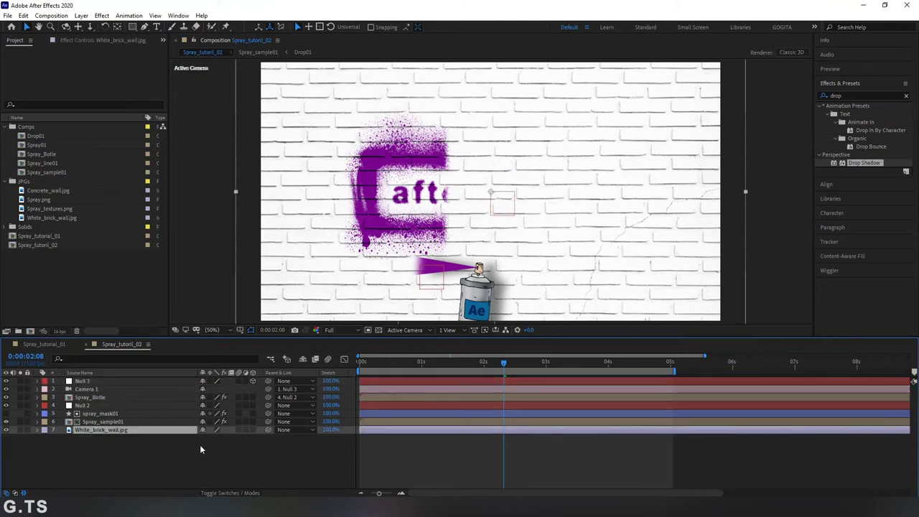
pyautogui.click(118, 422)
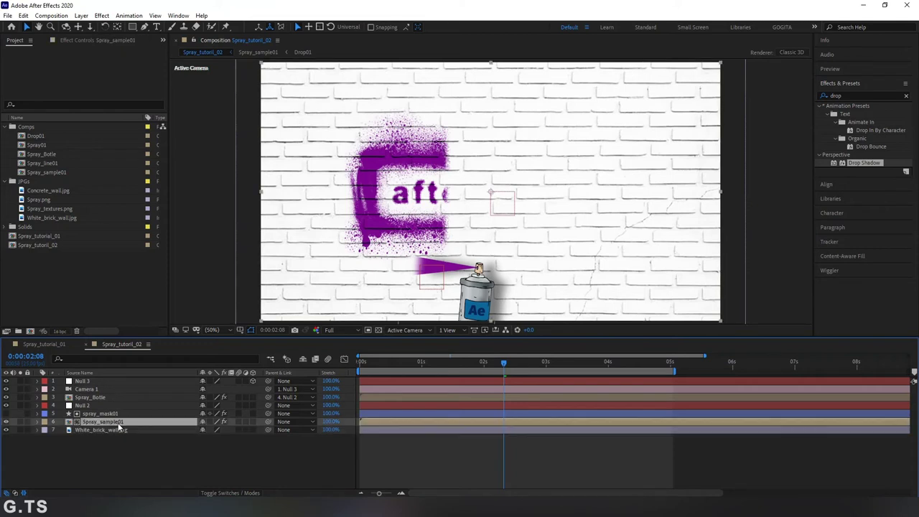
pyautogui.click(6, 422)
pyautogui.click(6, 422)
pyautogui.click(85, 415)
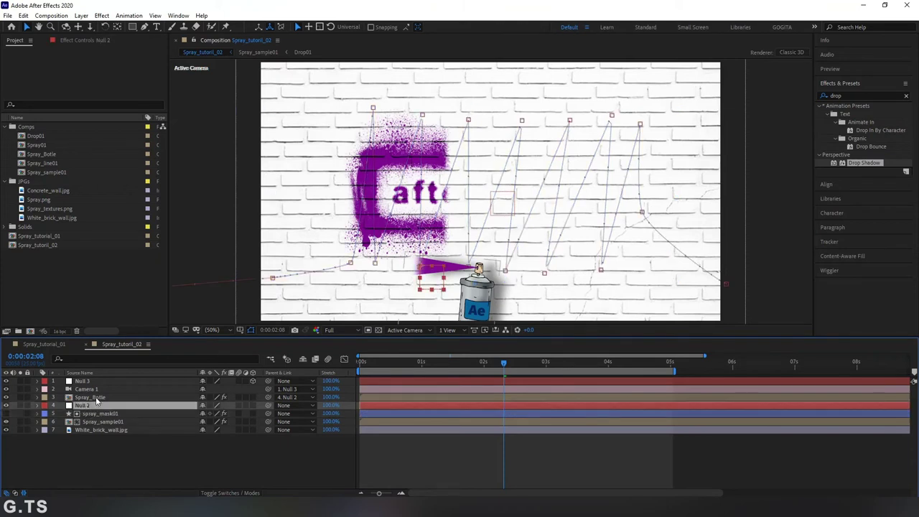
# Convert the Spray_Botle, spray_mask01, Spray_sample01 and White_brick_wall.jpg layers to 3D layers
pyautogui.click(96, 399)
pyautogui.keyDown('ctrl'); pyautogui.click(86, 404); pyautogui.keyUp('ctrl')
pyautogui.keyDown('ctrl'); pyautogui.click(99, 414); pyautogui.keyUp('ctrl')
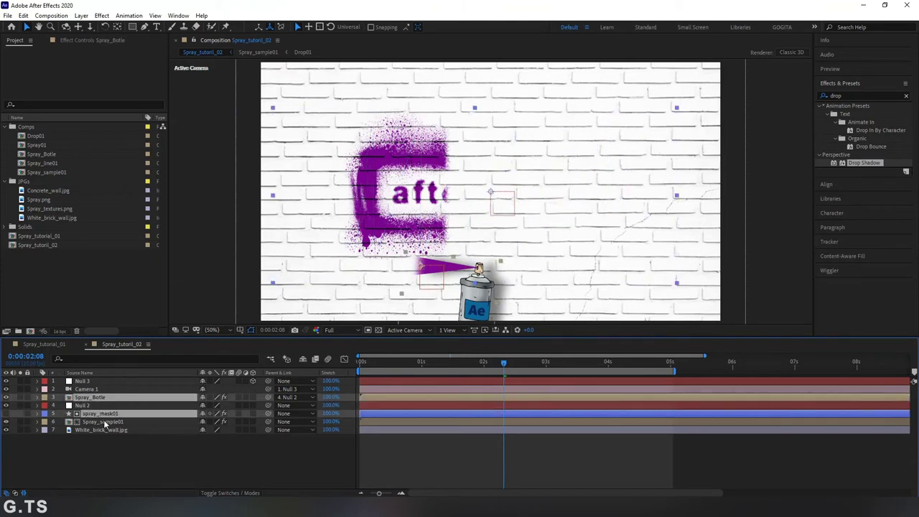
pyautogui.keyDown('ctrl'); pyautogui.click(100, 421); pyautogui.keyUp('ctrl')
pyautogui.keyDown('ctrl'); pyautogui.click(105, 428); pyautogui.keyUp('ctrl')
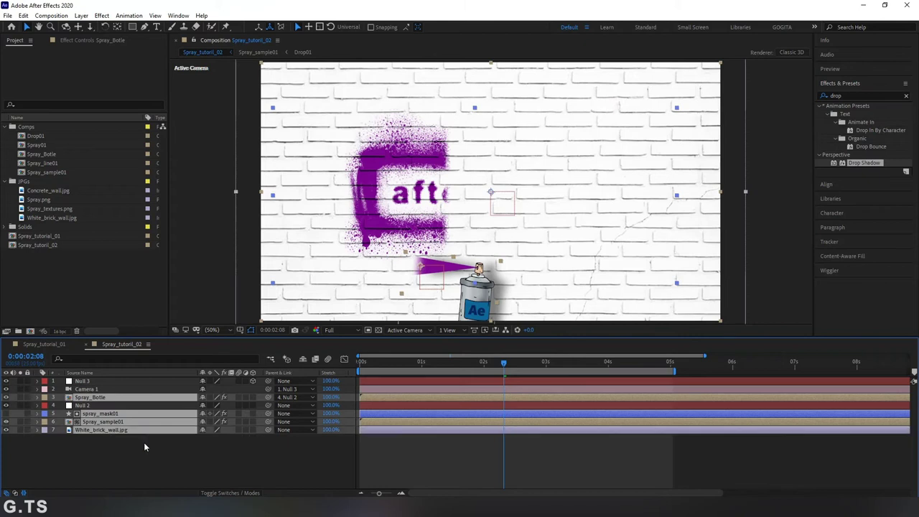
pyautogui.click(253, 414)
pyautogui.click(372, 447)
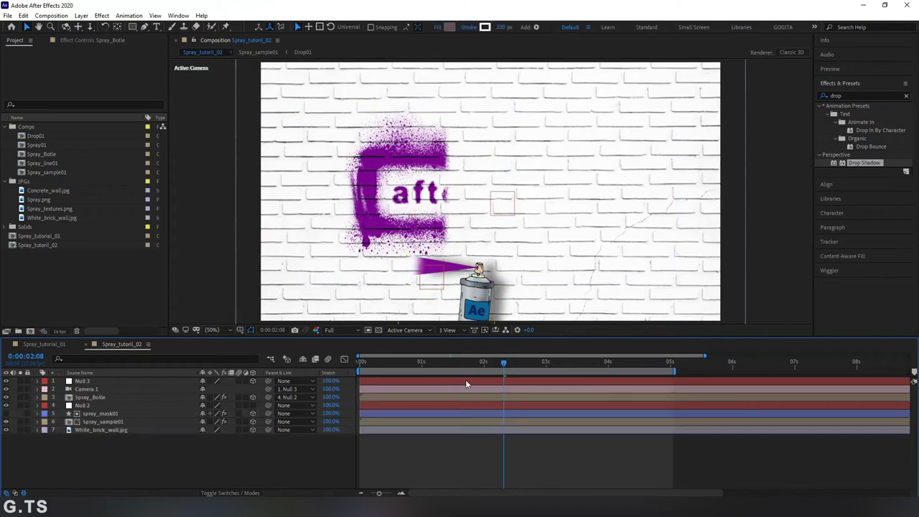
# Reveal the keyframed properties of all layers from Spray_Botle down to White_brick_wall.jpg in the timeline
pyautogui.moveTo(503, 363)
pyautogui.mouseDown()
pyautogui.moveTo(349, 366)
pyautogui.moveTo(567, 378)
pyautogui.moveTo(476, 373)
pyautogui.mouseUp()
pyautogui.moveTo(97, 437); pyautogui.dragTo(115, 395)
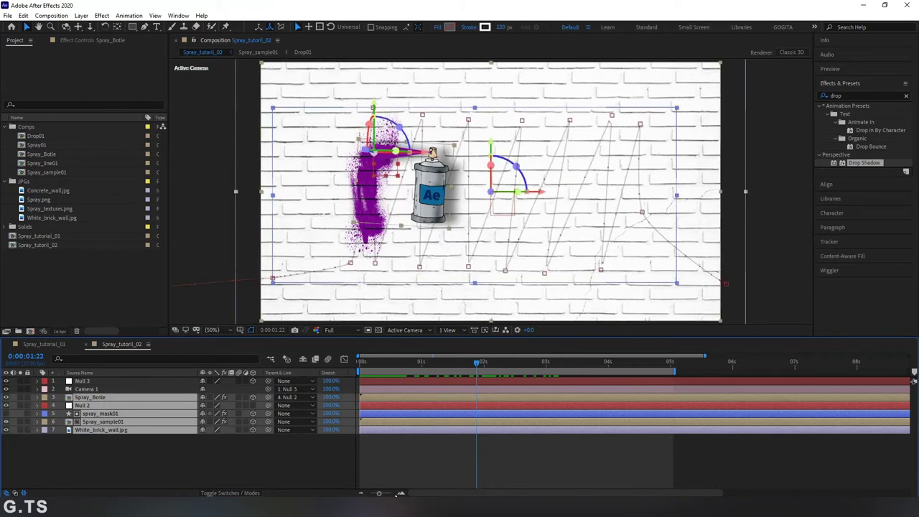
pyautogui.press('u')
pyautogui.click(323, 473)
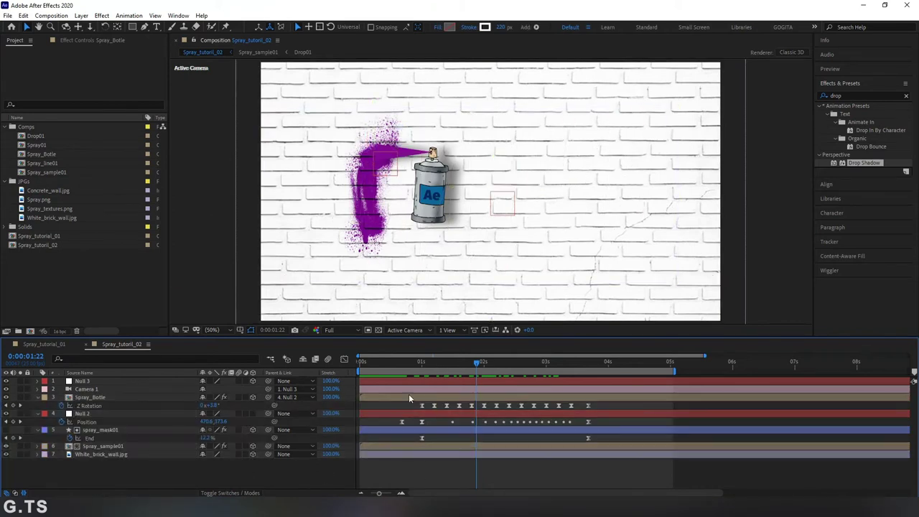
# Add Position keyframes to Null 3 at 0:00:01:00 and 0:00:03:17
pyautogui.moveTo(436, 363); pyautogui.dragTo(424, 371)
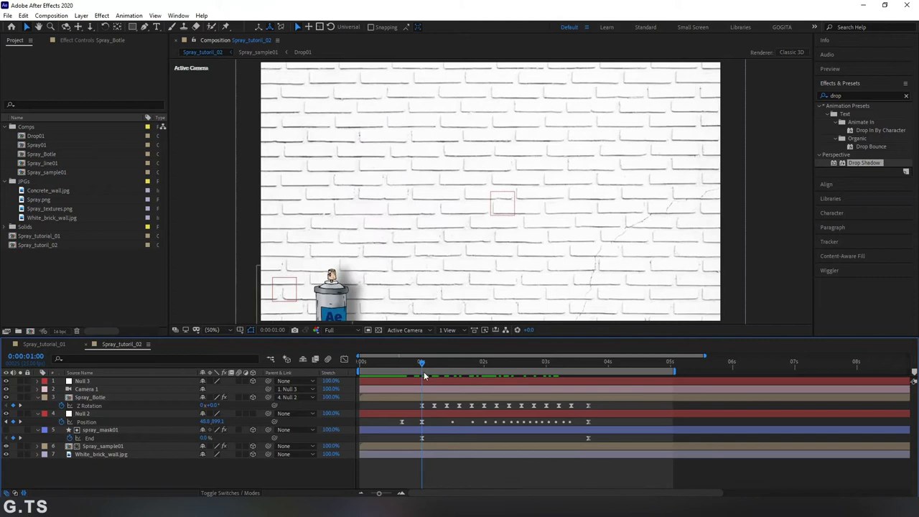
pyautogui.click(96, 381)
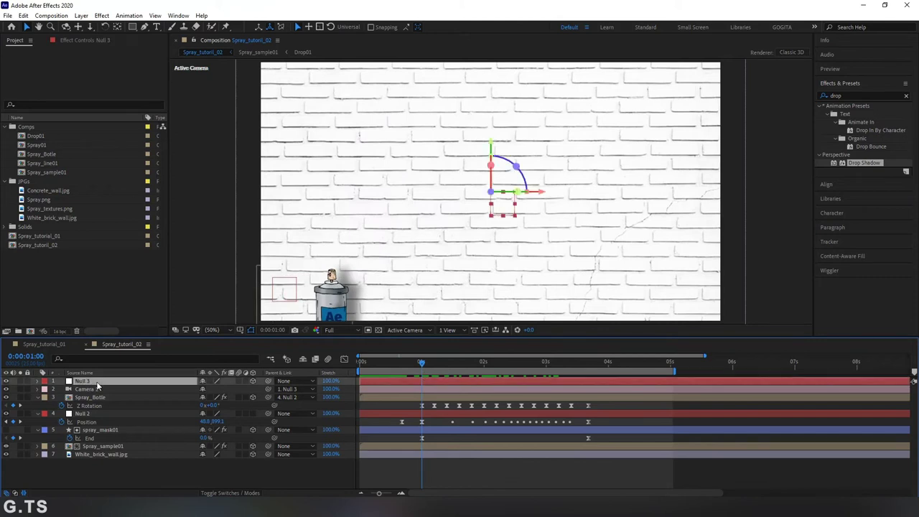
pyautogui.press('p')
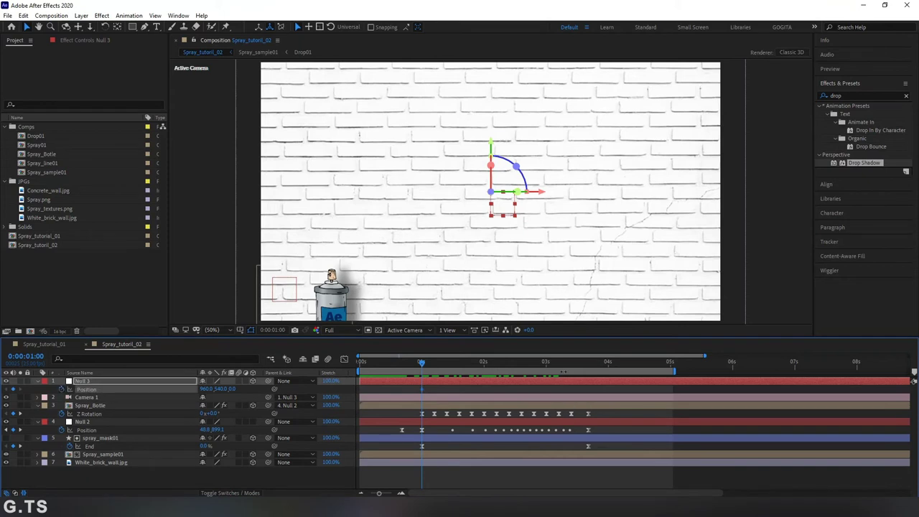
pyautogui.moveTo(564, 365); pyautogui.dragTo(587, 377)
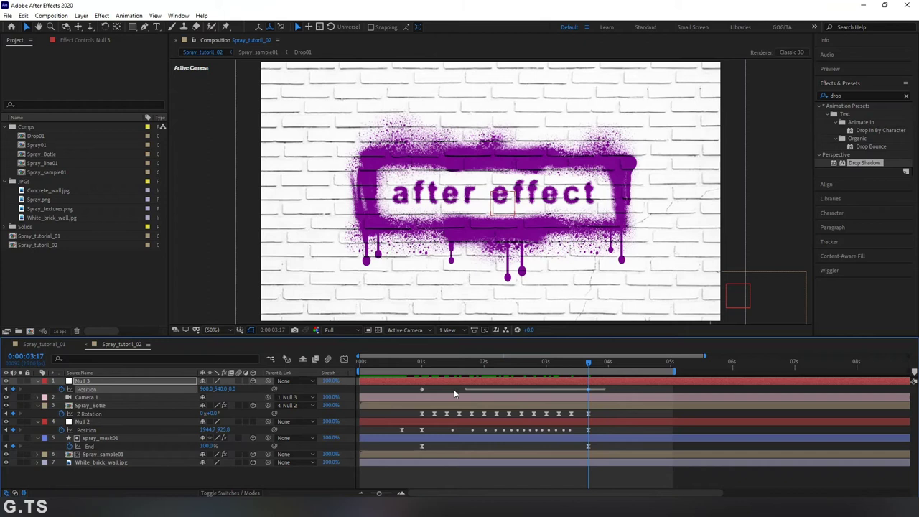
# Apply Easy Ease to both Position keyframes of Null 3
pyautogui.rightClick(422, 391)
pyautogui.moveTo(440, 385)
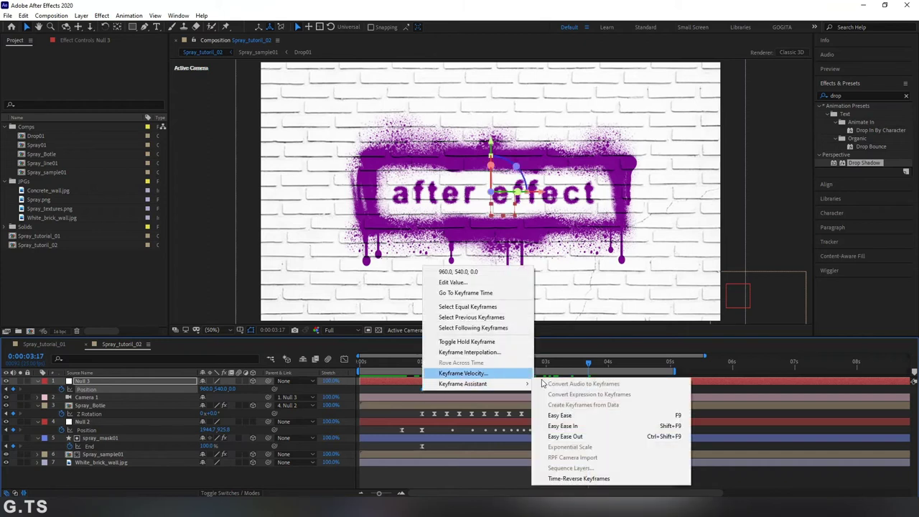
pyautogui.click(615, 415)
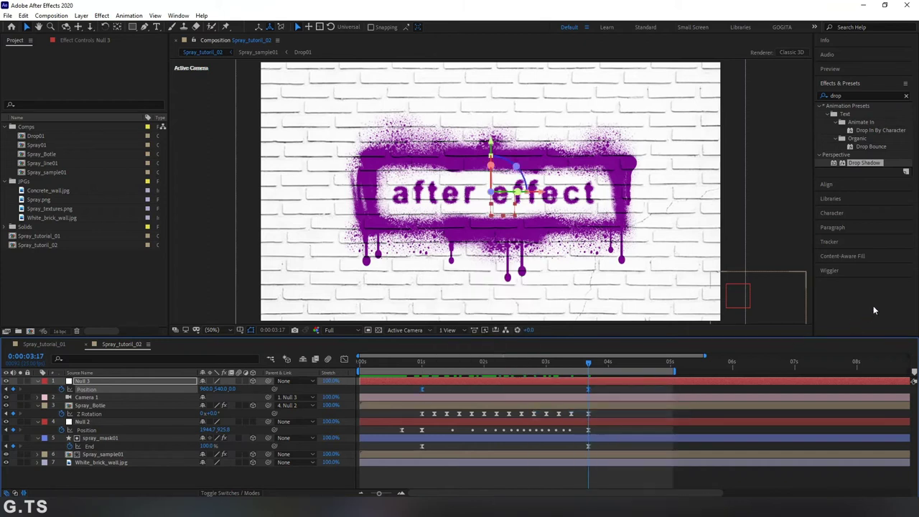
# Try the Wiggler on Null 3's Position keyframes with frequency 5 and magnitude 8, and preview the camera shake
pyautogui.click(832, 271)
pyautogui.click(855, 241)
pyautogui.write('8')
pyautogui.click(890, 248)
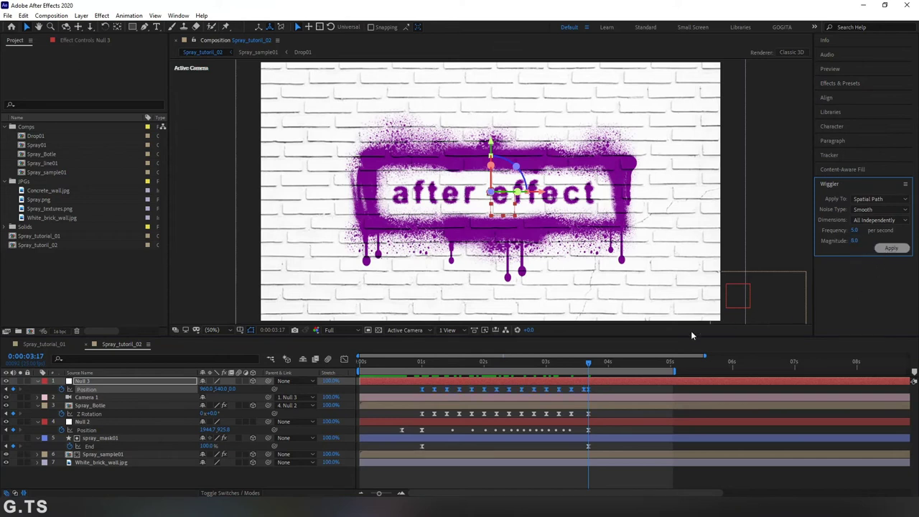
pyautogui.moveTo(470, 362); pyautogui.dragTo(400, 374)
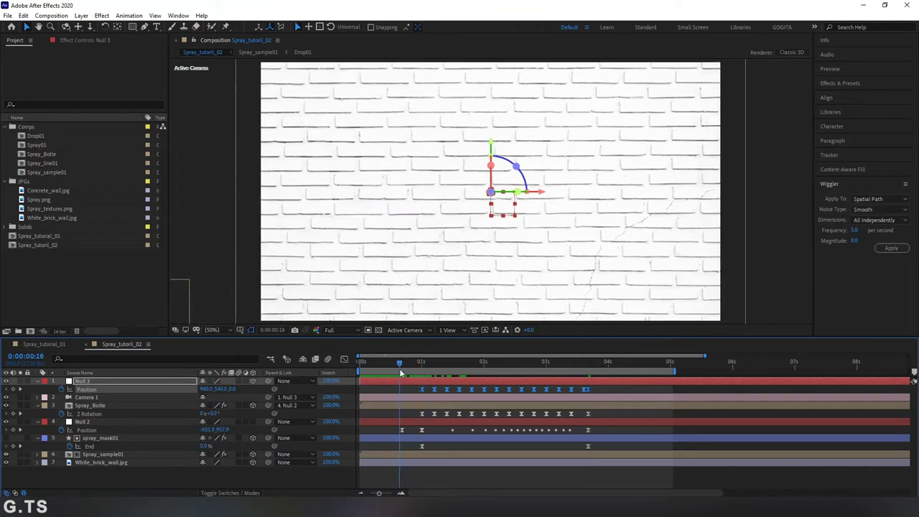
pyautogui.press('space')
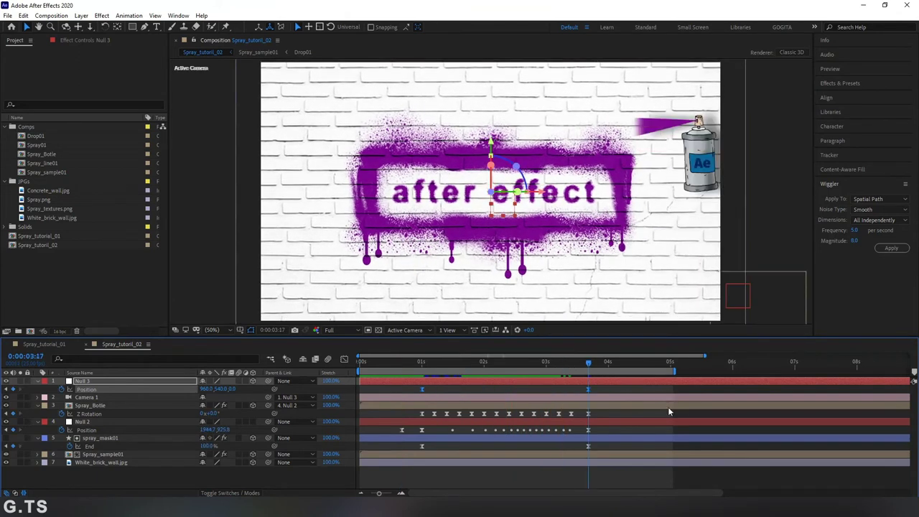
pyautogui.click(854, 230)
pyautogui.click(890, 249)
pyautogui.hotkey('ctrl', 'z')
# Apply the Wiggler to Null 3's Position keyframes with frequency 6 per second and magnitude 16
pyautogui.click(856, 231)
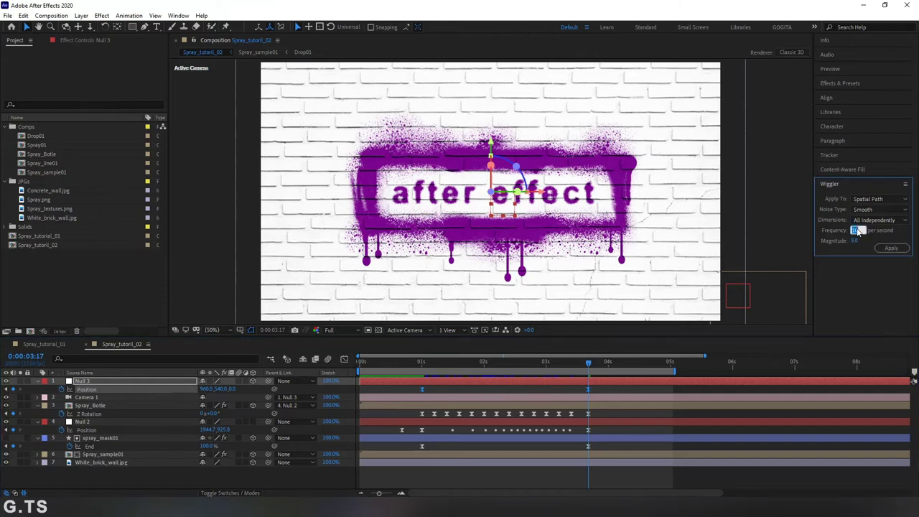
pyautogui.write('6')
pyautogui.click(855, 240)
pyautogui.write('16')
pyautogui.click(890, 248)
# Preview the wiggled camera movement from just before the one-second mark
pyautogui.click(420, 363)
pyautogui.press('pageup')
pyautogui.press('space')
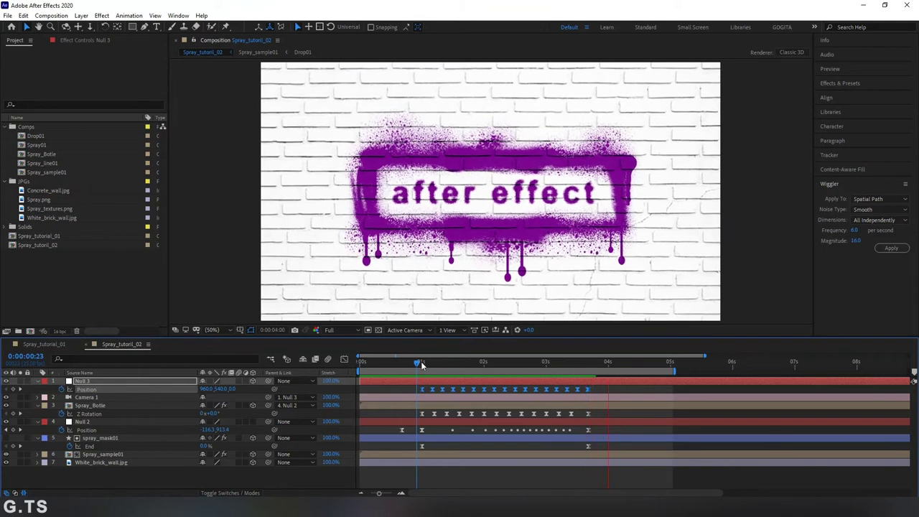
pyautogui.click(417, 362)
pyautogui.press('space')
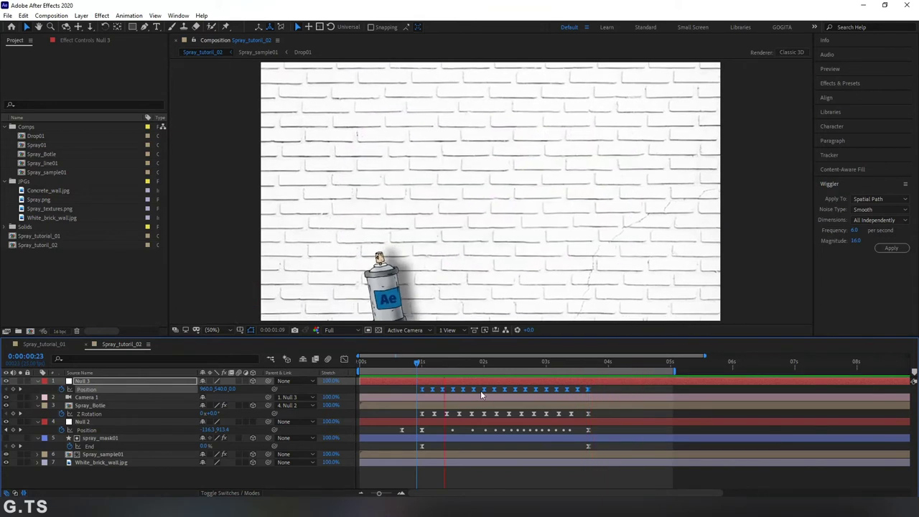
# Delete the wiggle keyframes following Null 3's first Position keyframe, move that first keyframe to about 0:00:01:05, and preview
pyautogui.click(392, 363)
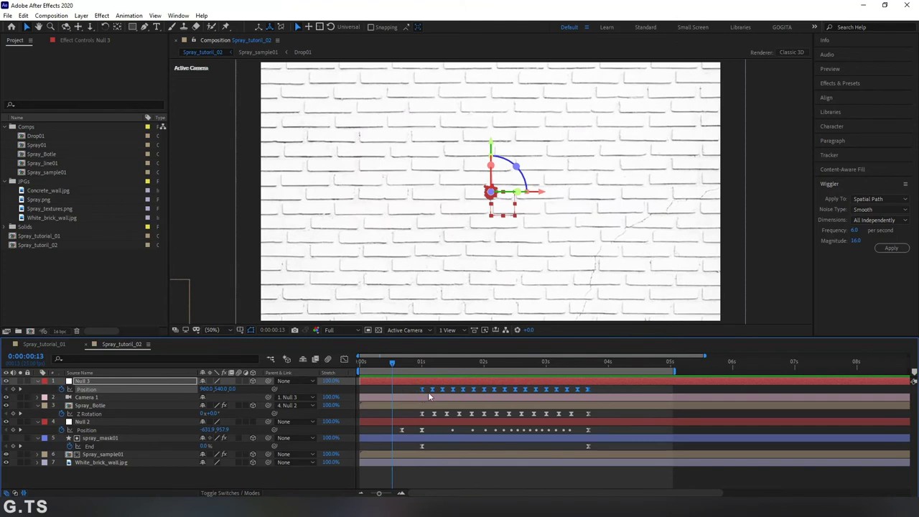
pyautogui.moveTo(431, 395)
pyautogui.mouseDown()
pyautogui.moveTo(408, 379)
pyautogui.moveTo(412, 364)
pyautogui.moveTo(463, 385)
pyautogui.moveTo(429, 389)
pyautogui.moveTo(420, 365)
pyautogui.moveTo(404, 363)
pyautogui.mouseUp()
pyautogui.press('Delete')
pyautogui.press('space')
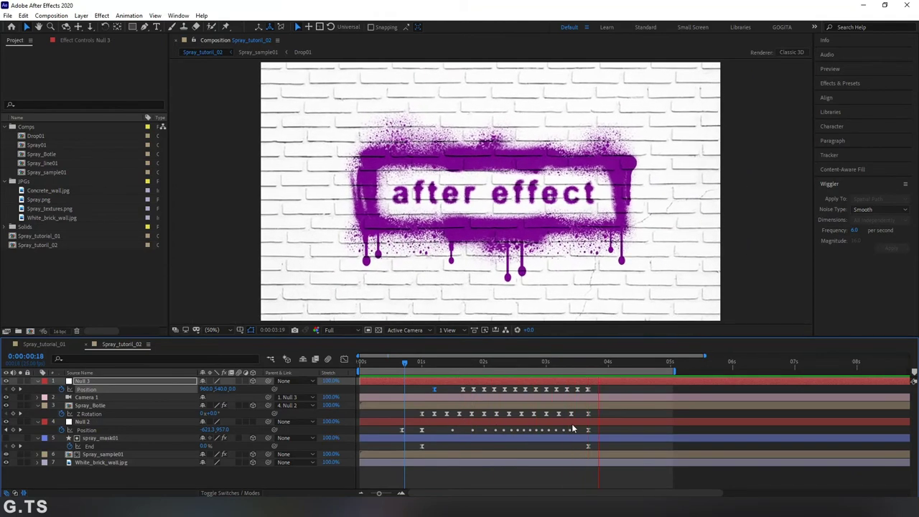
# Delete the wiggle keyframes just before Null 3's last Position keyframe, move the last one to about 0:00:03:10, and preview
pyautogui.moveTo(572, 369)
pyautogui.mouseDown()
pyautogui.moveTo(639, 363)
pyautogui.moveTo(586, 363)
pyautogui.mouseUp()
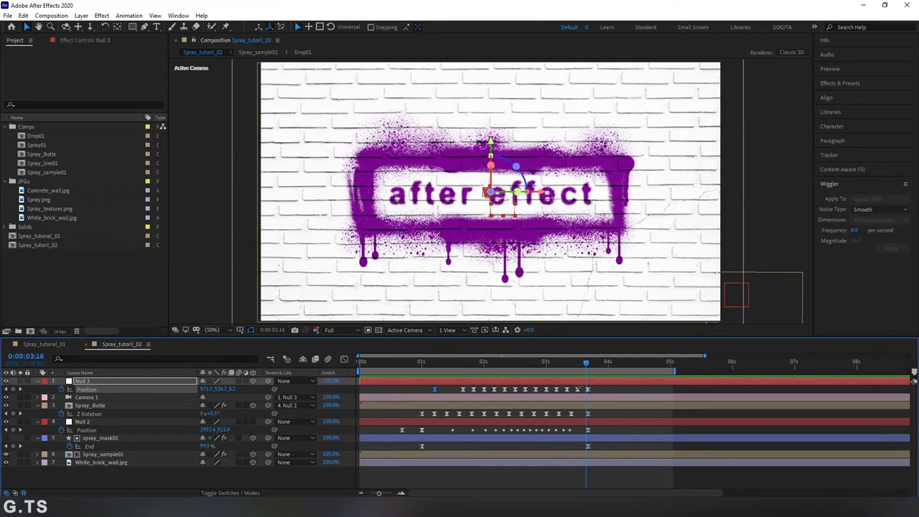
pyautogui.click(589, 389)
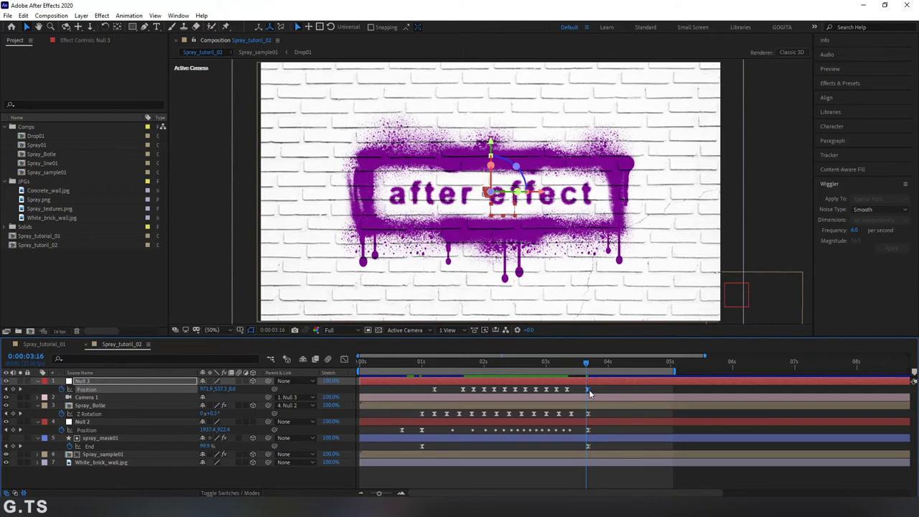
pyautogui.moveTo(592, 393); pyautogui.dragTo(582, 391)
pyautogui.click(565, 363)
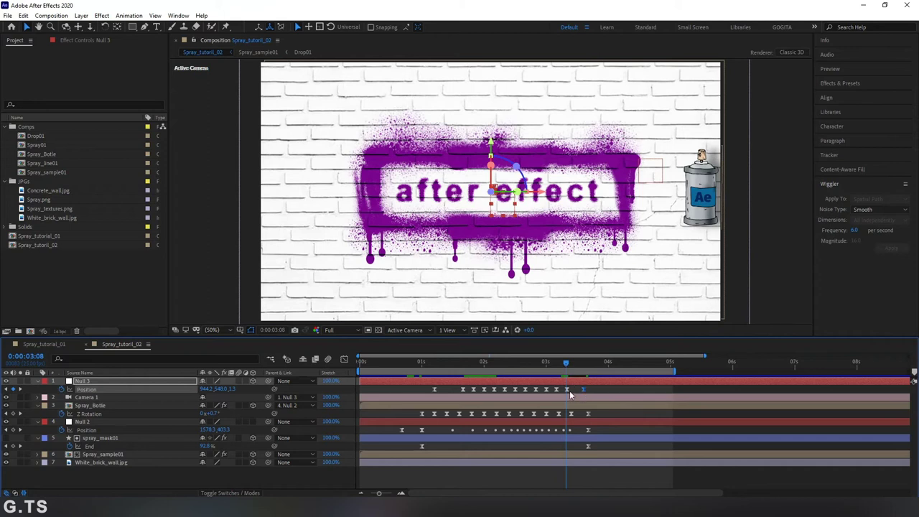
pyautogui.moveTo(583, 389); pyautogui.dragTo(570, 389)
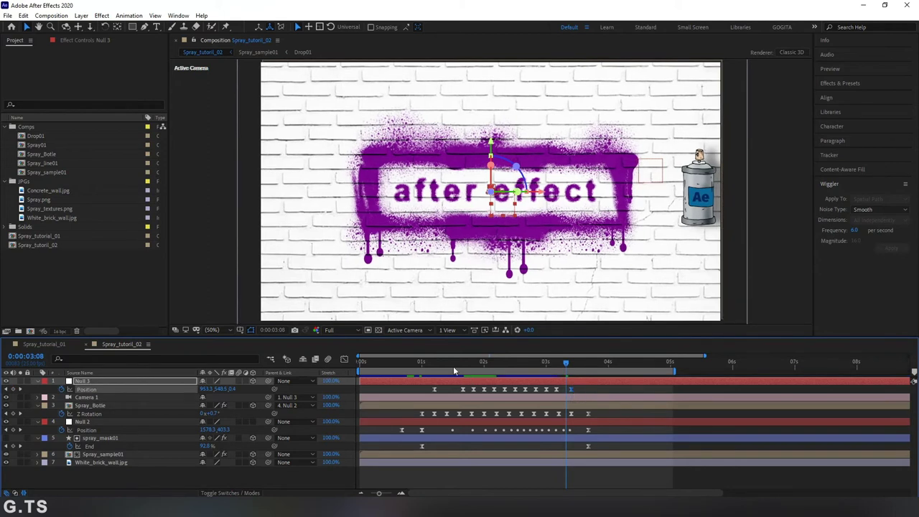
pyautogui.click(400, 367)
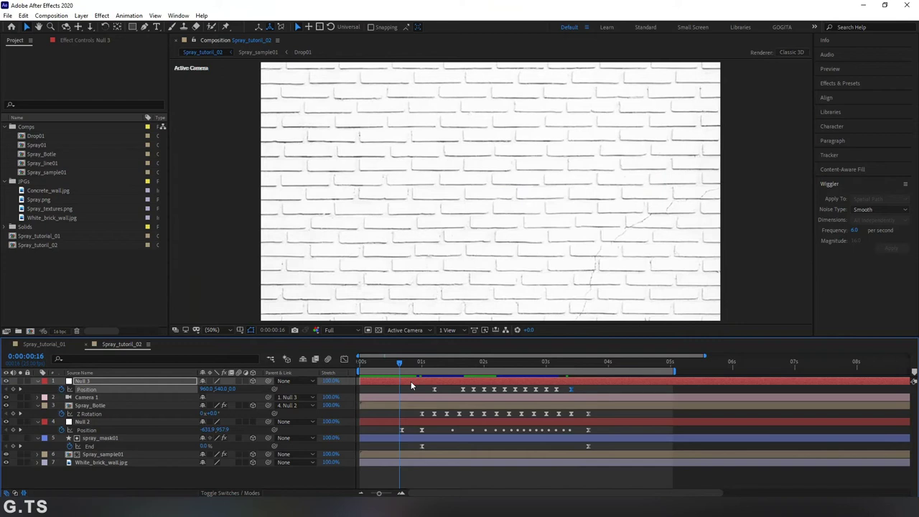
pyautogui.press('space')
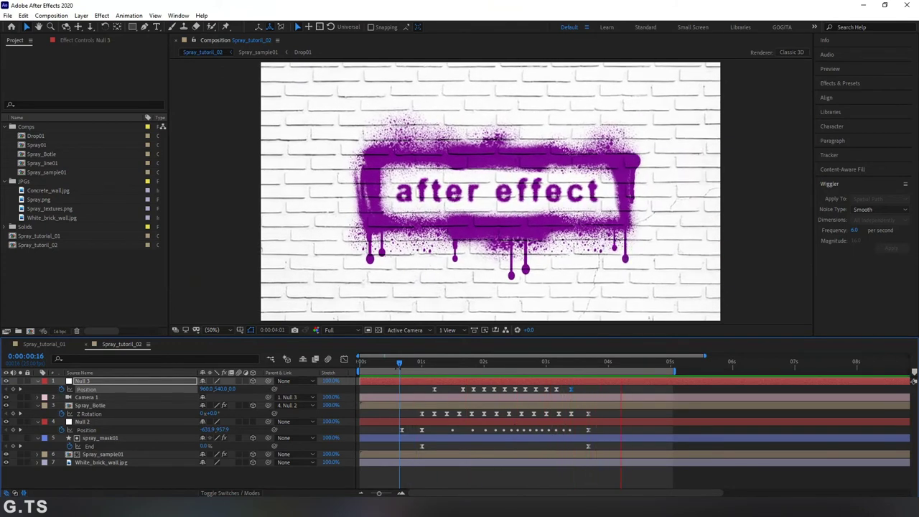
# Move Null 3's first Position keyframe closer to the second, nudge the last one slightly past 0:00:03:10, and preview
pyautogui.moveTo(400, 362)
pyautogui.mouseDown()
pyautogui.moveTo(449, 376)
pyautogui.moveTo(449, 389)
pyautogui.moveTo(434, 365)
pyautogui.mouseUp()
pyautogui.press('space')
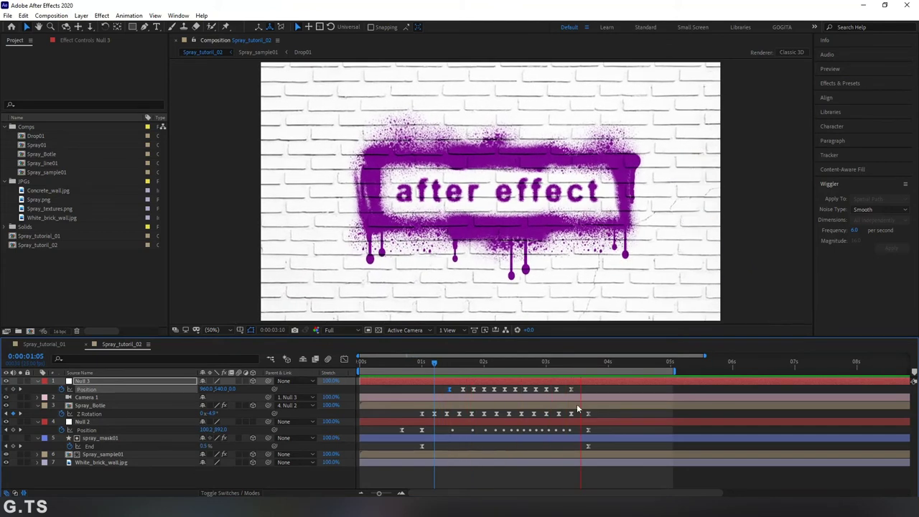
pyautogui.moveTo(572, 369)
pyautogui.mouseDown()
pyautogui.moveTo(621, 368)
pyautogui.moveTo(570, 368)
pyautogui.mouseUp()
pyautogui.click(570, 389)
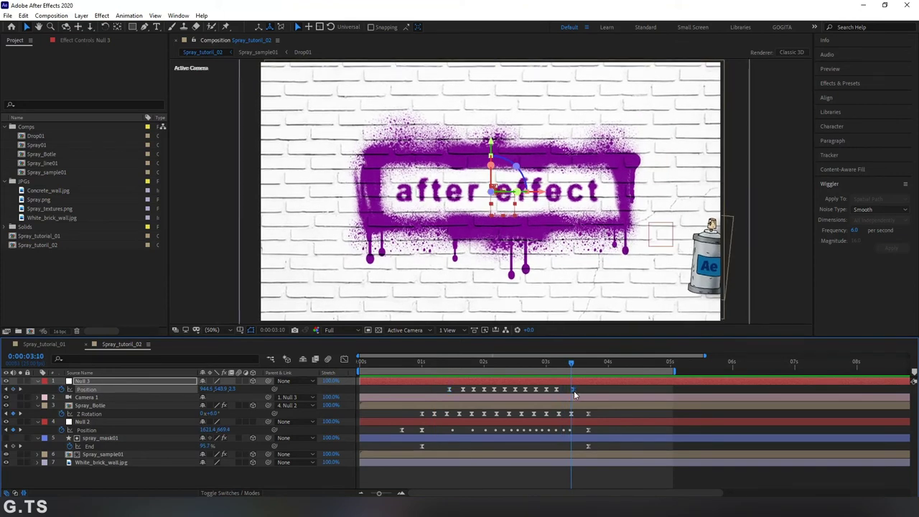
pyautogui.moveTo(472, 362); pyautogui.dragTo(399, 363)
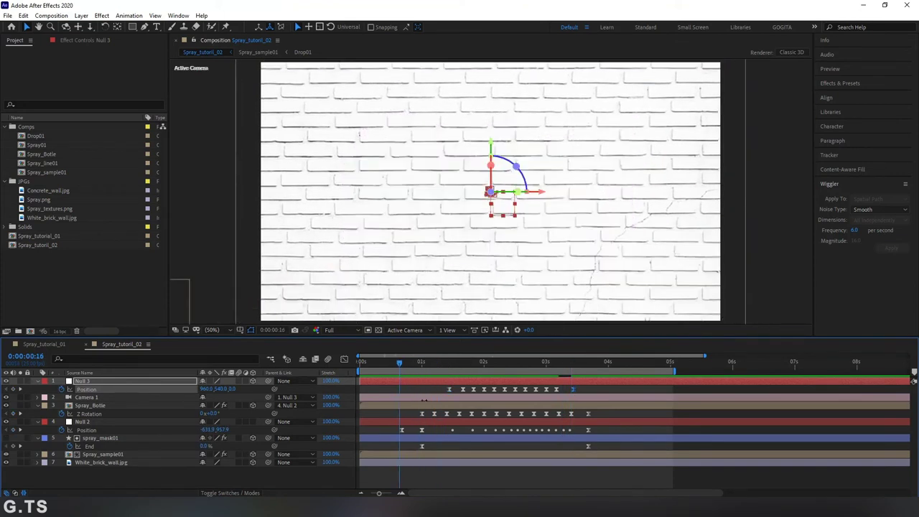
pyautogui.press('space')
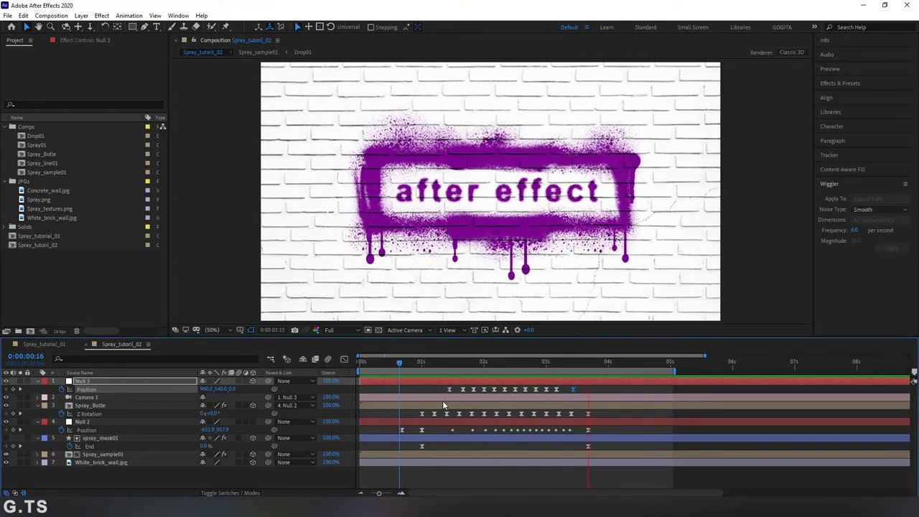
# Reveal Null 3's rotation properties and set a 0° Z Rotation keyframe at 0:00:01:00
pyautogui.moveTo(399, 361)
pyautogui.mouseDown()
pyautogui.moveTo(590, 411)
pyautogui.moveTo(489, 406)
pyautogui.moveTo(447, 362)
pyautogui.moveTo(422, 367)
pyautogui.mouseUp()
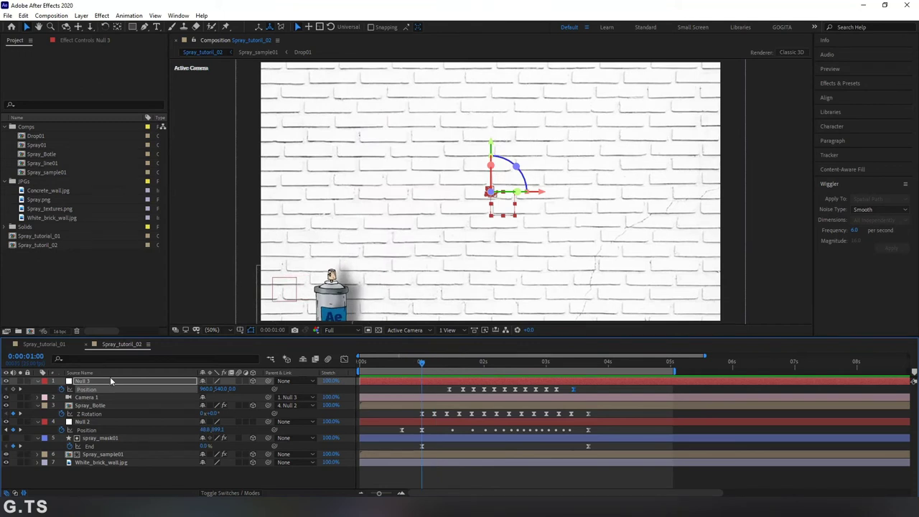
pyautogui.click(108, 378)
pyautogui.hotkey('shift', 'r')
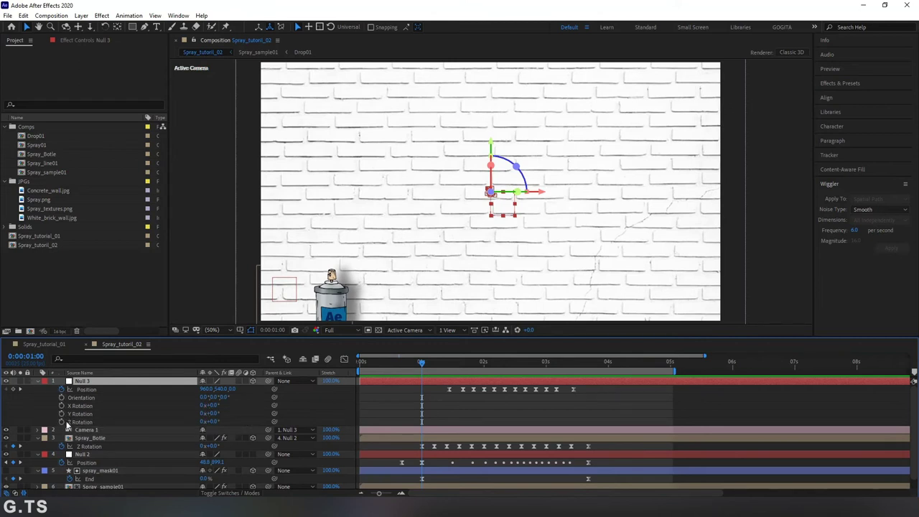
pyautogui.moveTo(210, 421)
pyautogui.mouseDown()
pyautogui.moveTo(222, 422)
pyautogui.moveTo(213, 430)
pyautogui.mouseUp()
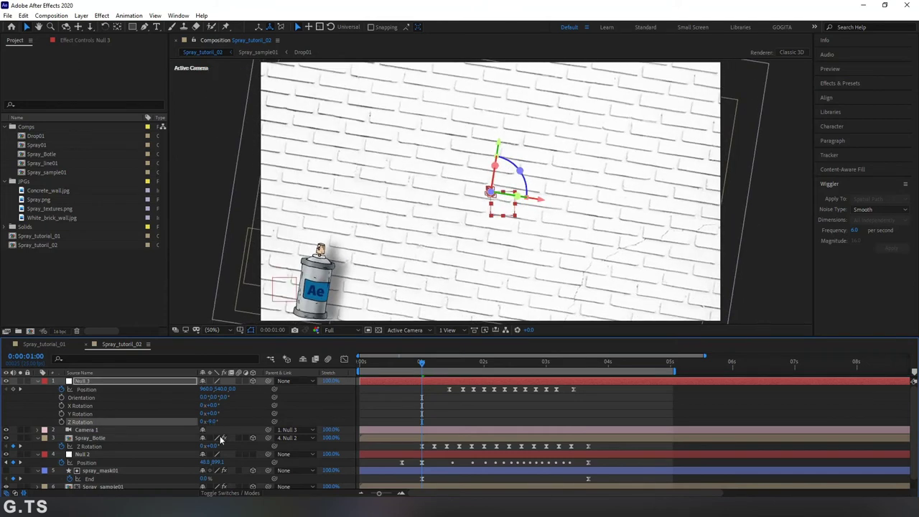
pyautogui.hotkey('ctrl', 'z')
pyautogui.click(61, 422)
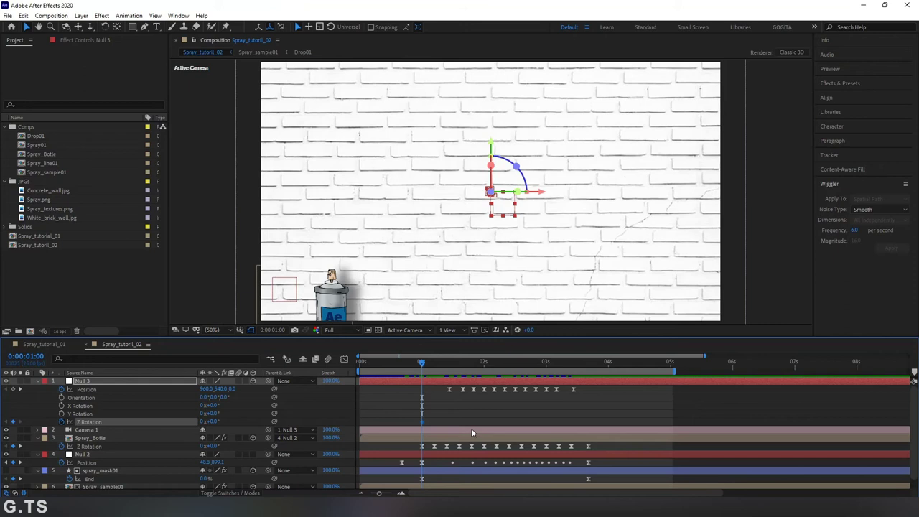
# Add a second Z Rotation keyframe to Null 3 at 0:00:03:17 and apply Easy Ease to both Z Rotation keyframes
pyautogui.moveTo(563, 365); pyautogui.dragTo(586, 387)
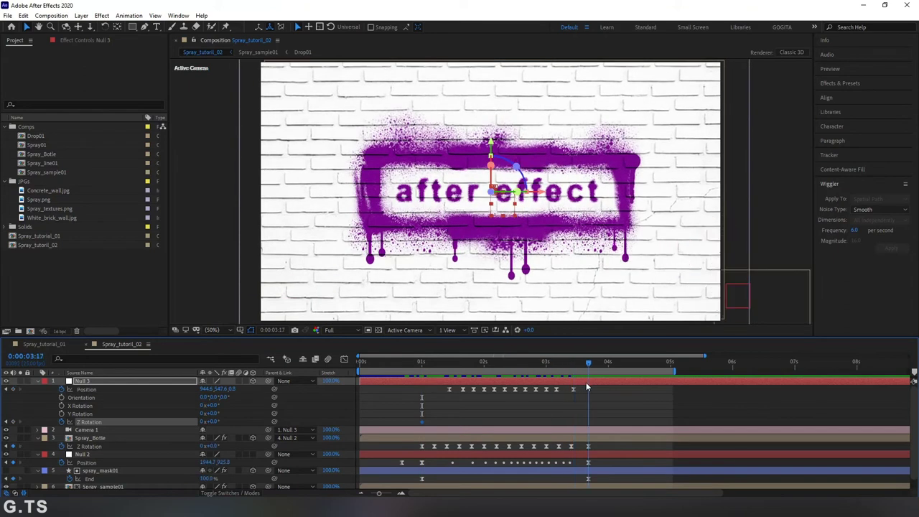
pyautogui.click(110, 380)
pyautogui.press('u')
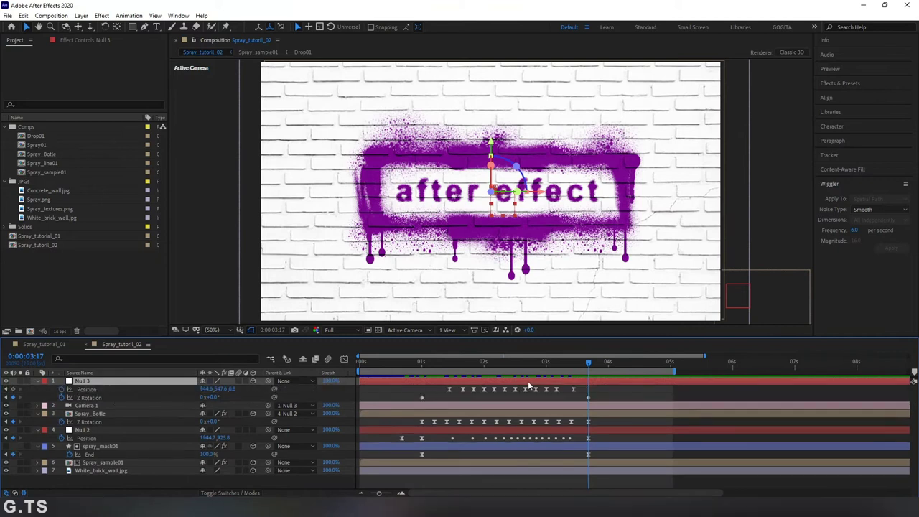
pyautogui.click(589, 396)
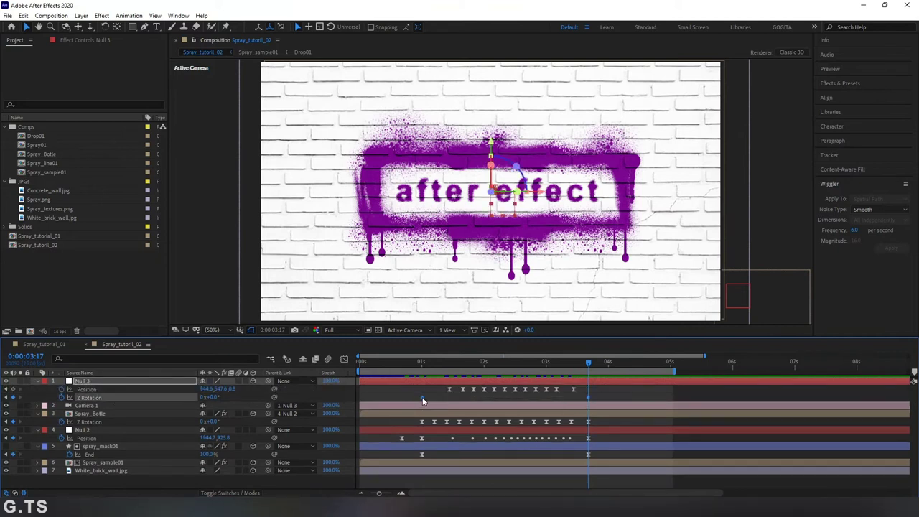
pyautogui.rightClick(422, 396)
pyautogui.moveTo(495, 390)
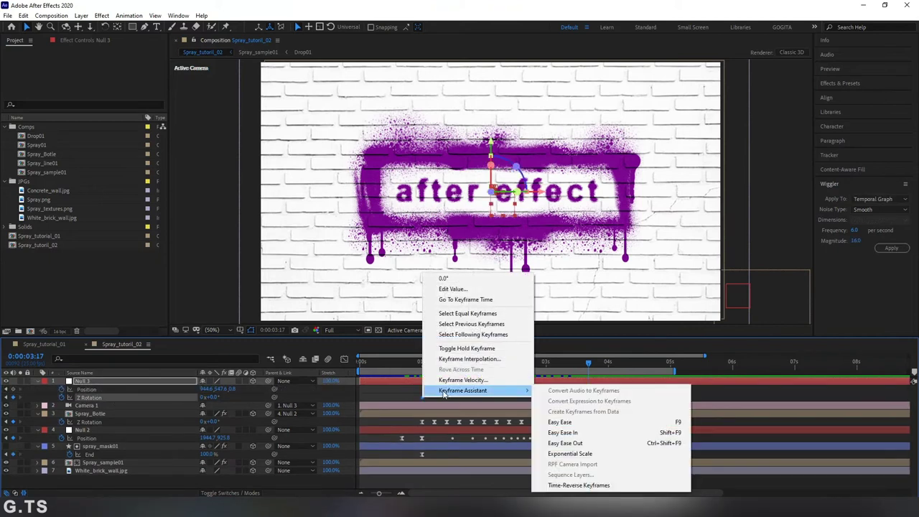
pyautogui.click(596, 421)
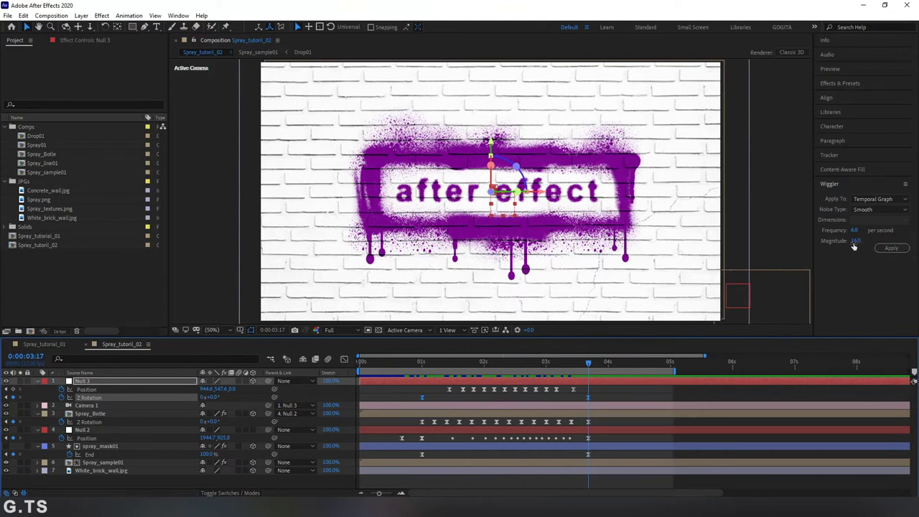
# Try the Wiggler on Null 3's Z Rotation keyframes with frequency 6 and magnitude 12, preview it, and undo the wiggle
pyautogui.click(890, 247)
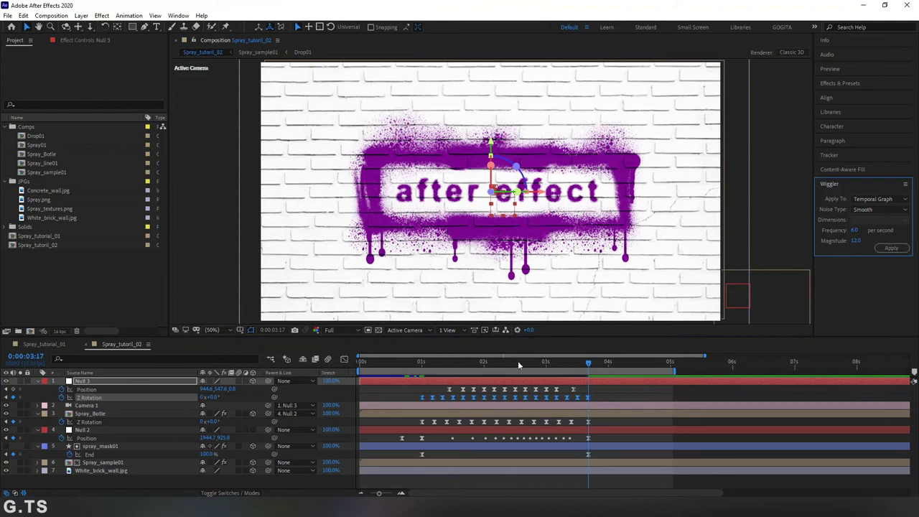
pyautogui.click(425, 374)
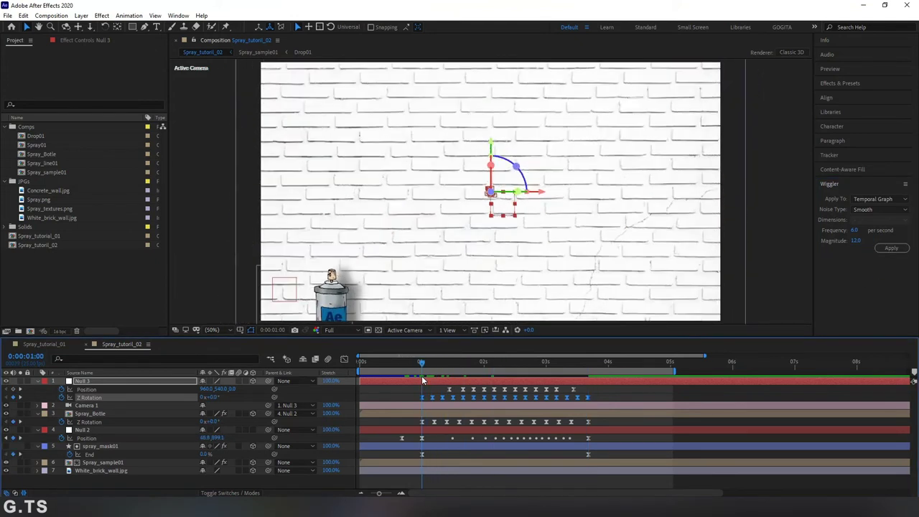
pyautogui.press('space')
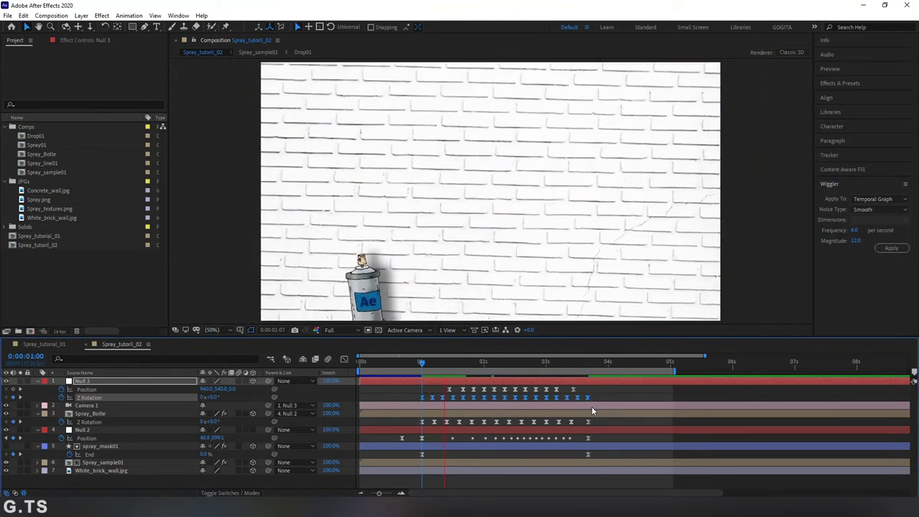
pyautogui.click(520, 364)
pyautogui.hotkey('ctrl', 'z')
# Apply the Wiggler to Null 3's Z Rotation keyframes with frequency 3 and magnitude 6, and preview from 0:00:00:23
pyautogui.click(588, 362)
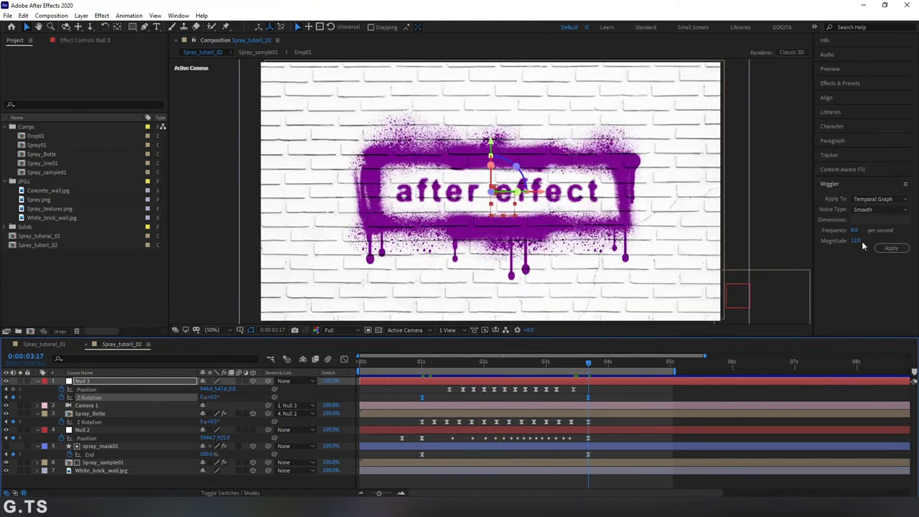
pyautogui.click(856, 230)
pyautogui.write('3')
pyautogui.click(853, 242)
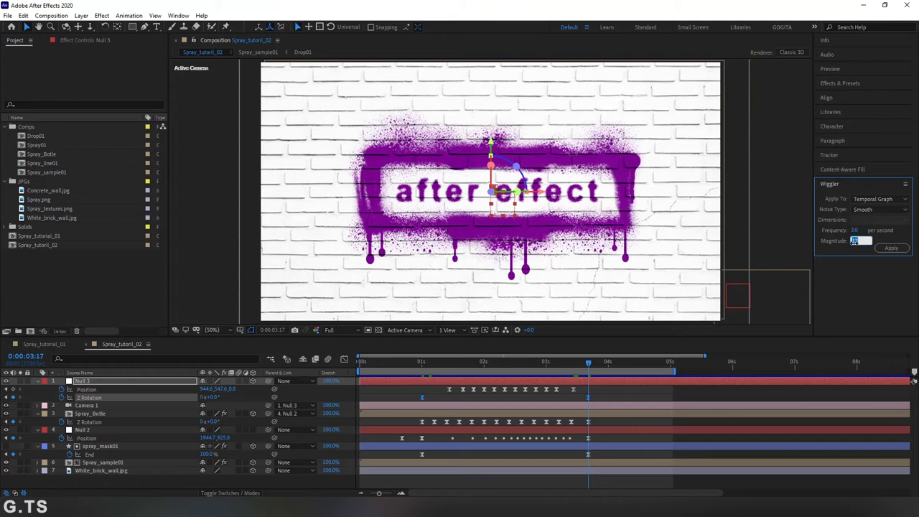
pyautogui.click(902, 249)
pyautogui.click(417, 364)
pyautogui.click(537, 437)
pyautogui.press('space')
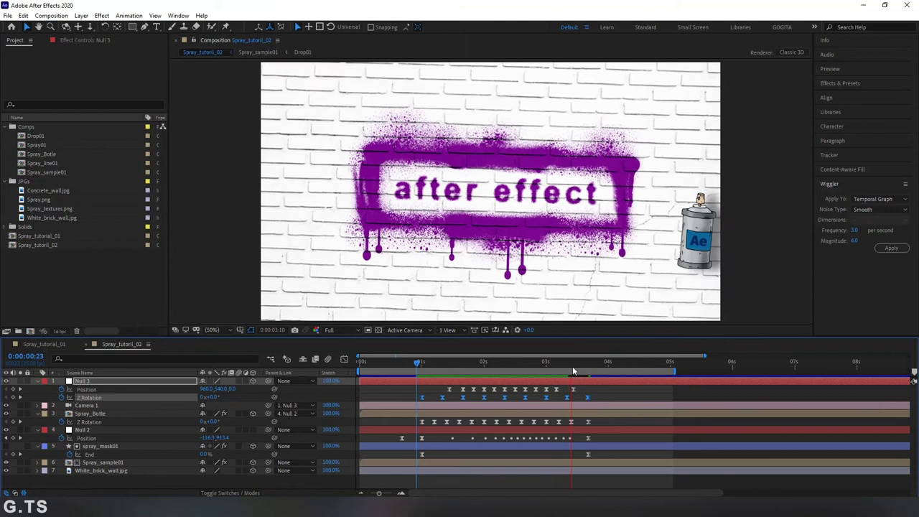
# Move Null 3's last Z Rotation keyframe in line with its last Position keyframe and shift the preceding one slightly earlier
pyautogui.click(577, 366)
pyautogui.click(587, 397)
pyautogui.click(588, 397)
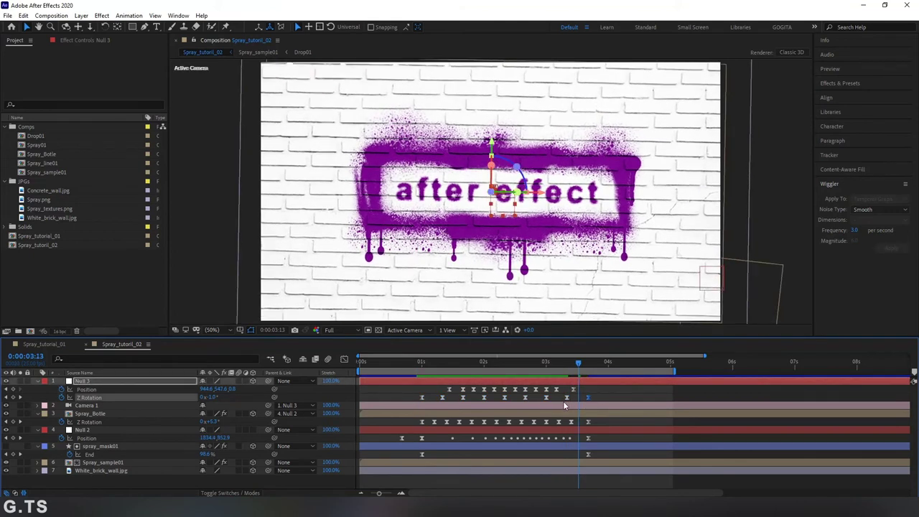
pyautogui.moveTo(587, 397); pyautogui.dragTo(576, 404)
# Delete Null 3's second Z Rotation keyframe, move the first one to about 0:00:01:09, and preview the camera shake
pyautogui.click(442, 399)
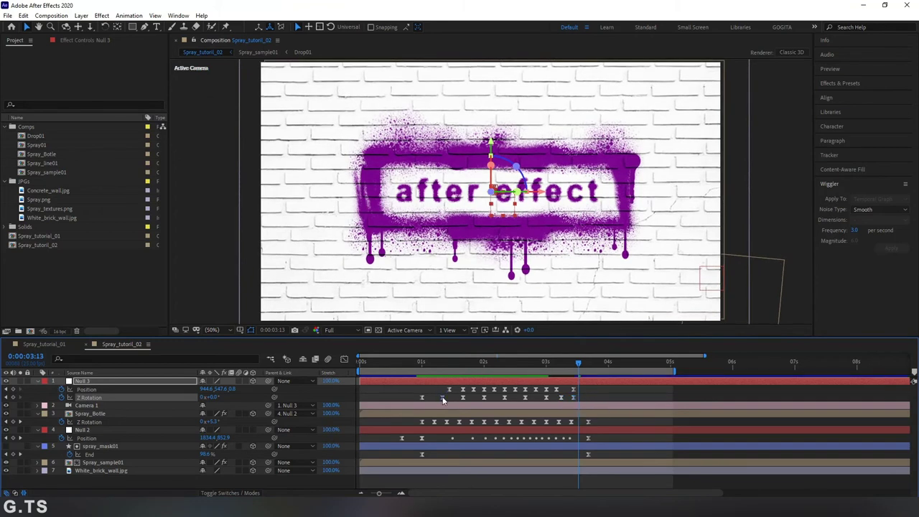
pyautogui.moveTo(422, 397); pyautogui.dragTo(445, 399)
pyautogui.click(442, 363)
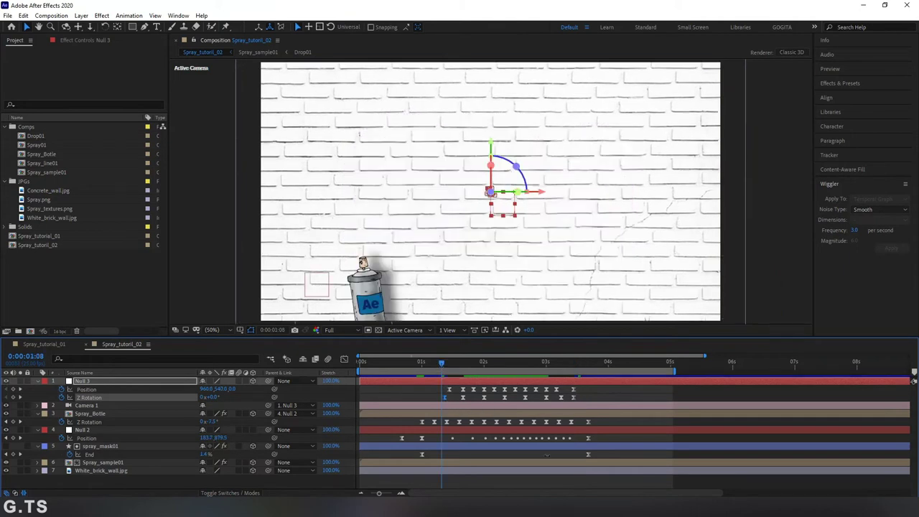
pyautogui.press('space')
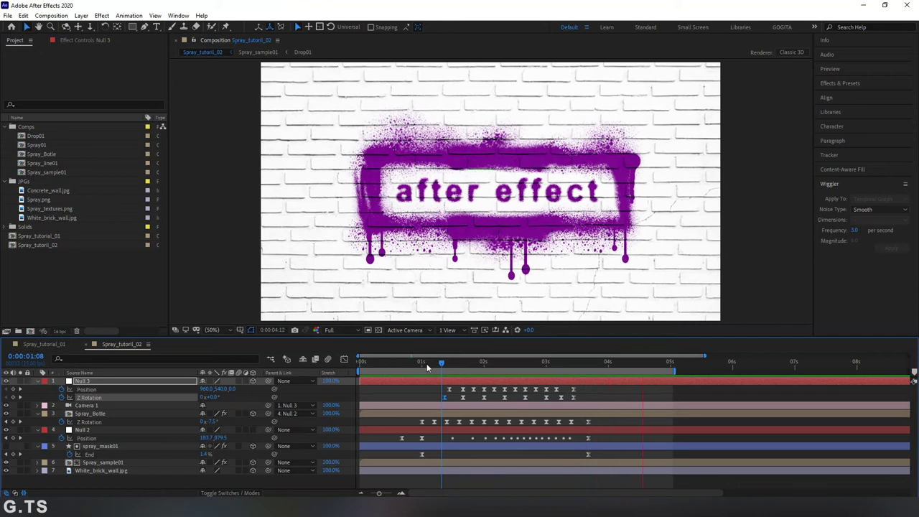
pyautogui.click(421, 363)
pyautogui.press('space')
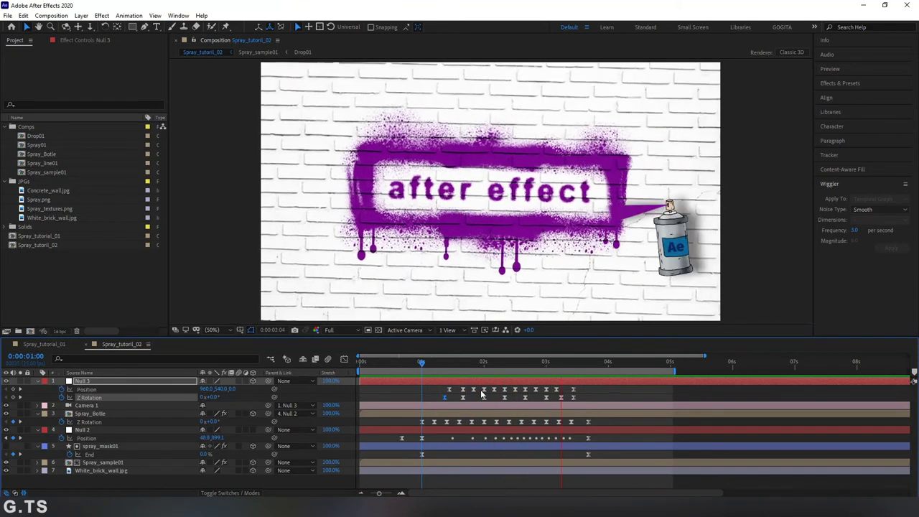
pyautogui.press('space')
# Enable motion blur for the composition and the White_brick_wall.jpg, Spray_sample01 and spray_mask01 layers, and select the Spray_Botle layer
pyautogui.moveTo(421, 363); pyautogui.dragTo(590, 392)
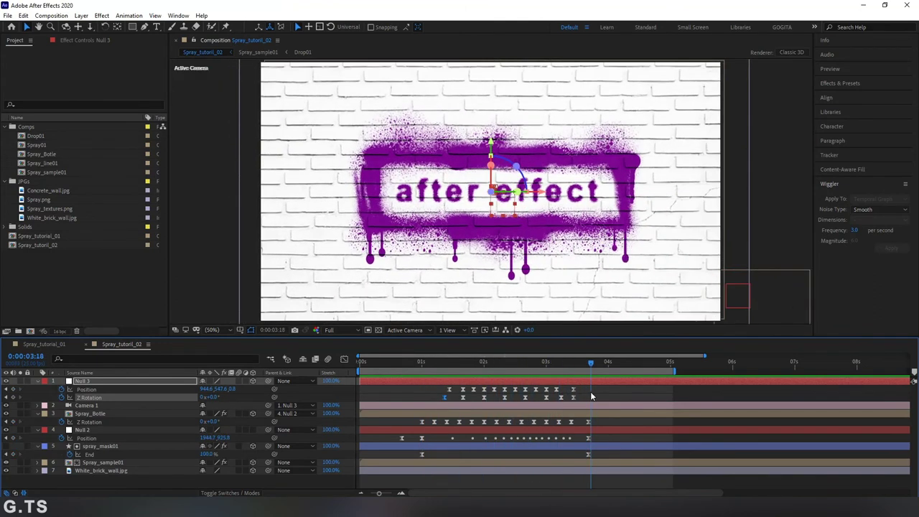
pyautogui.click(257, 487)
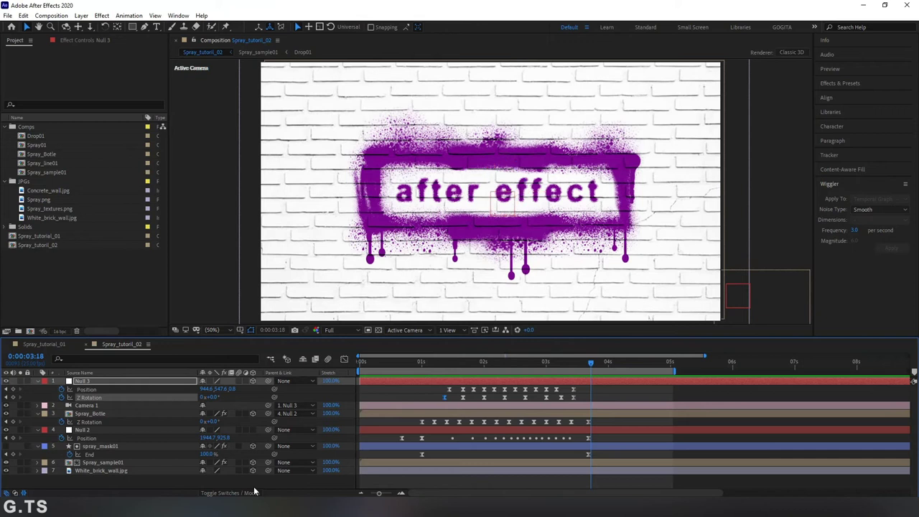
pyautogui.click(138, 469)
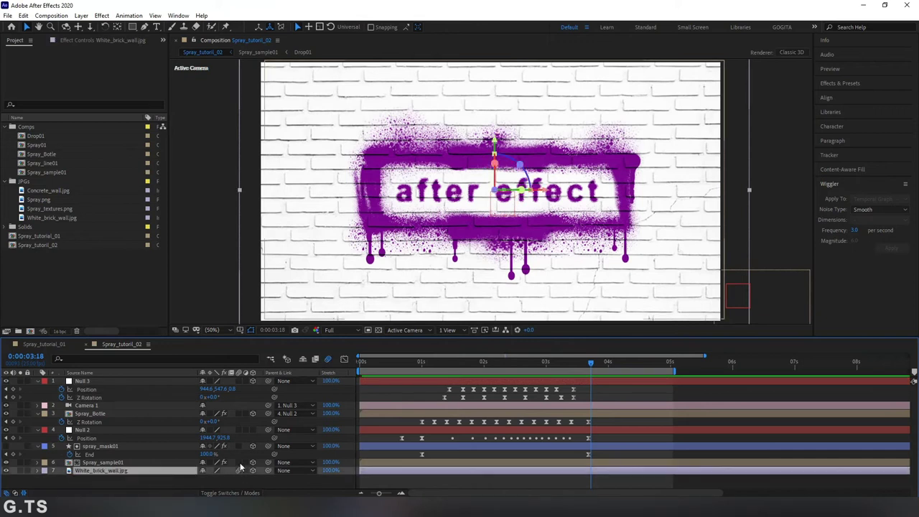
pyautogui.click(131, 463)
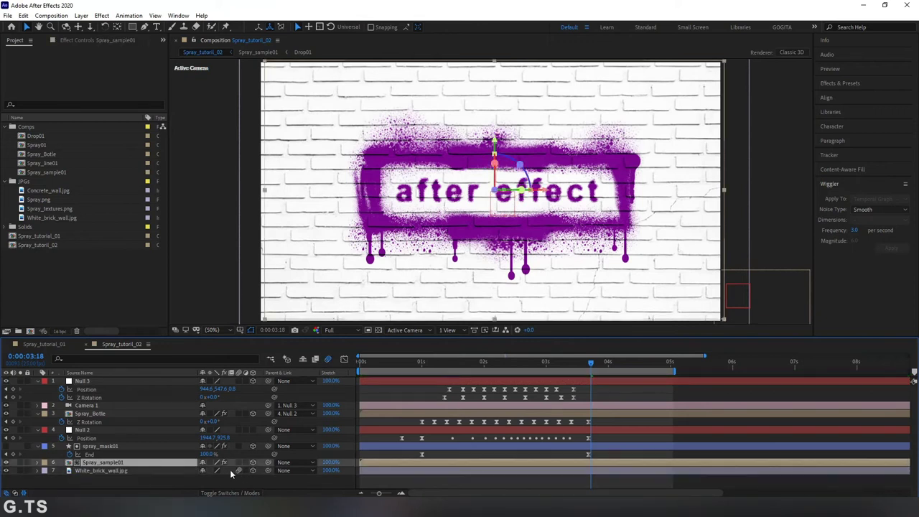
pyautogui.click(138, 446)
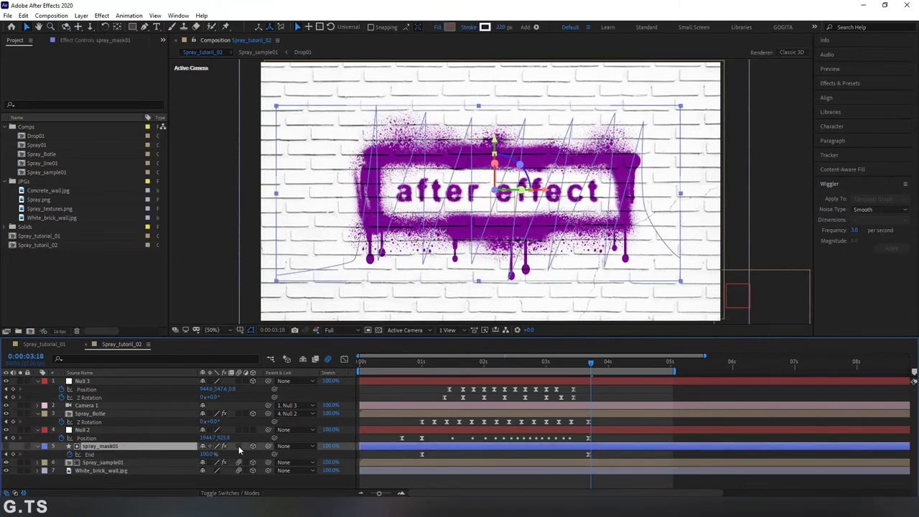
pyautogui.click(114, 414)
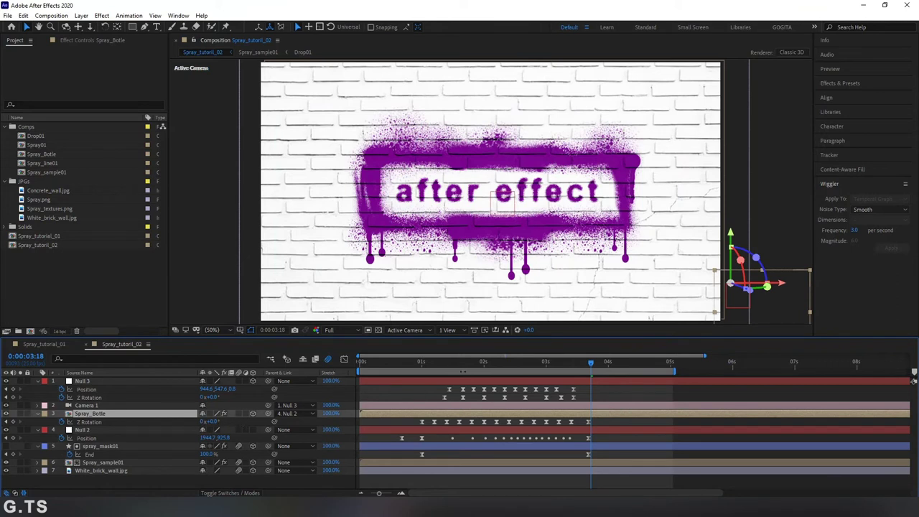
# Preview the motion blur from 0:00:00:15 and inspect the frames between 0:00:01:23 and 0:00:02:08
pyautogui.moveTo(466, 363); pyautogui.dragTo(396, 370)
pyautogui.press('space')
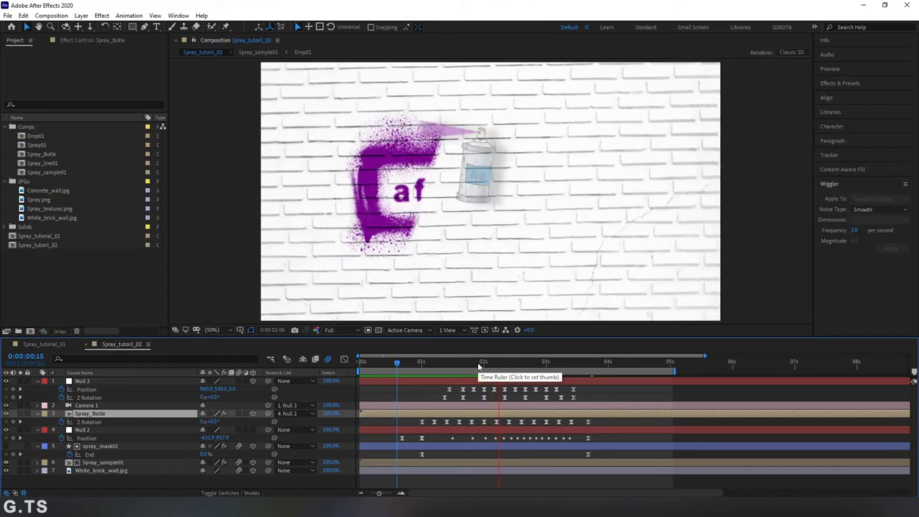
pyautogui.click(482, 363)
pyautogui.click(479, 364)
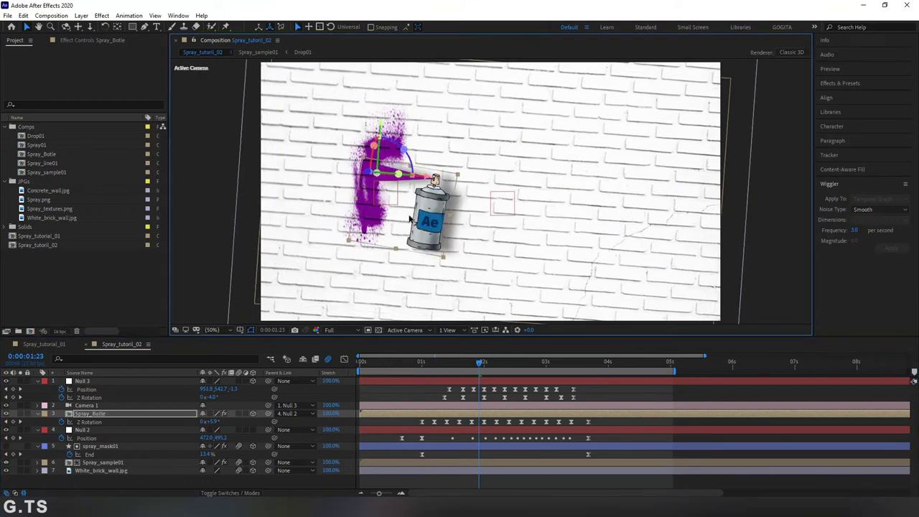
pyautogui.moveTo(479, 362); pyautogui.dragTo(515, 362)
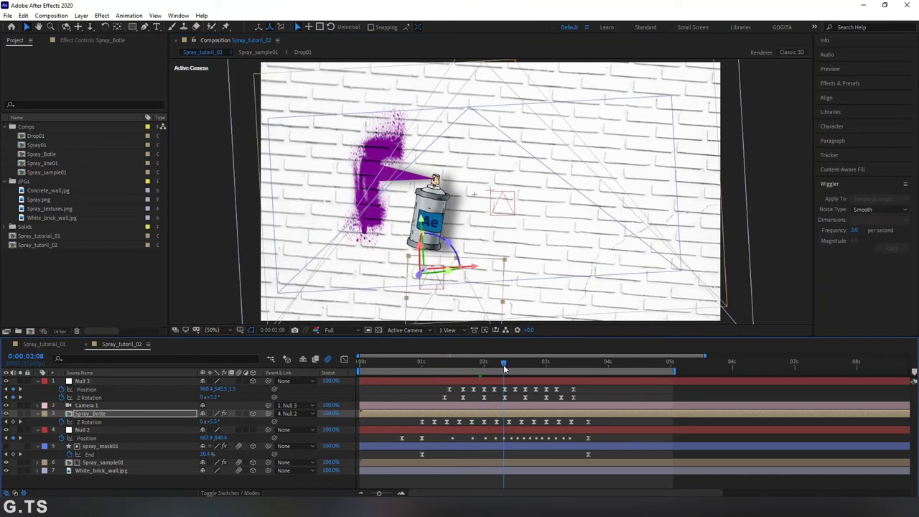
# Play the finished spray animation repeatedly from about 0:00:00:16 to check it, and deselect all layers
pyautogui.click(397, 371)
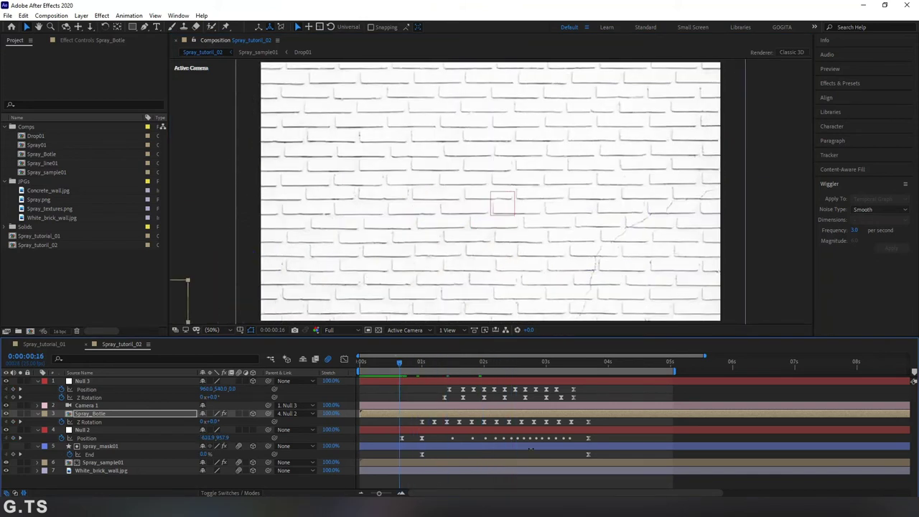
pyautogui.press('space')
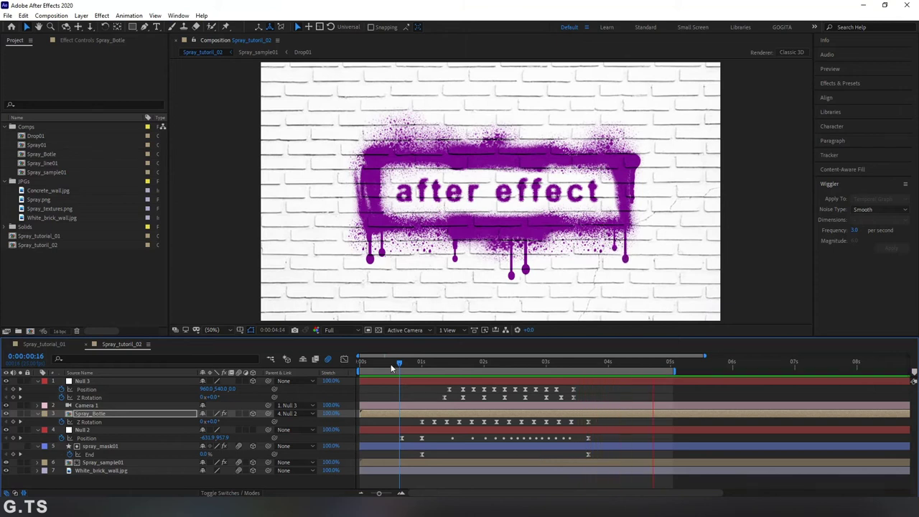
pyautogui.press('space')
pyautogui.press('space')
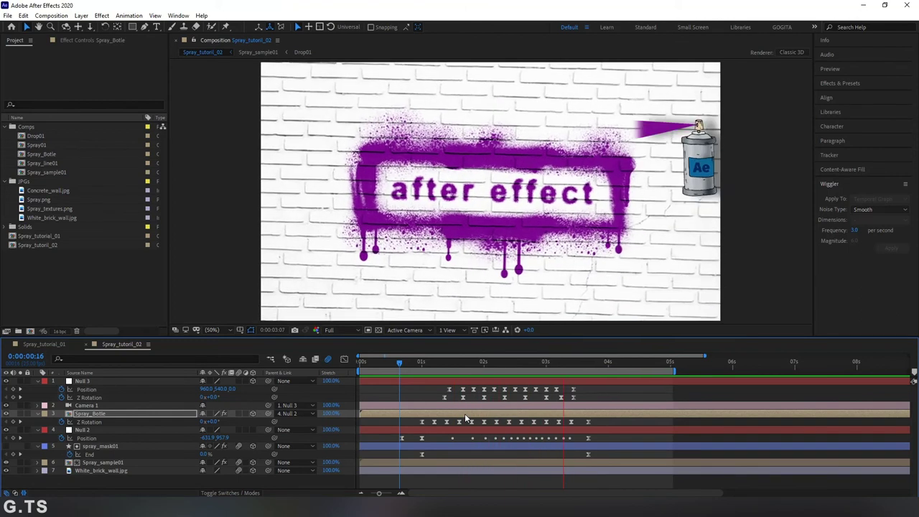
pyautogui.press('space')
pyautogui.press('space')
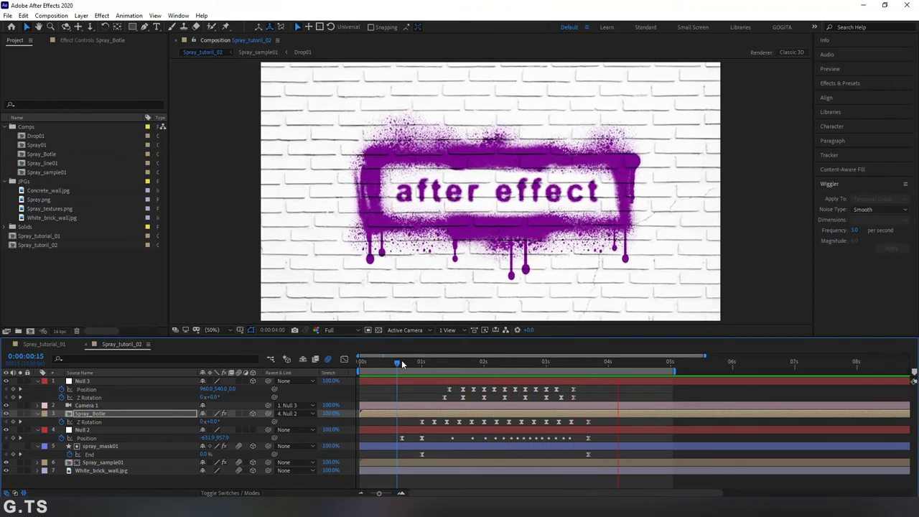
pyautogui.moveTo(400, 361)
pyautogui.mouseDown()
pyautogui.moveTo(463, 363)
pyautogui.moveTo(569, 400)
pyautogui.moveTo(400, 400)
pyautogui.mouseUp()
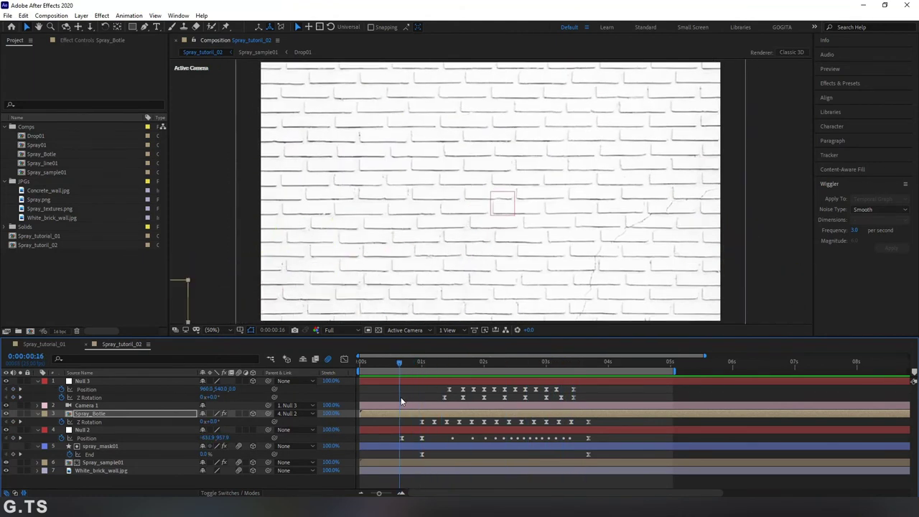
pyautogui.click(140, 480)
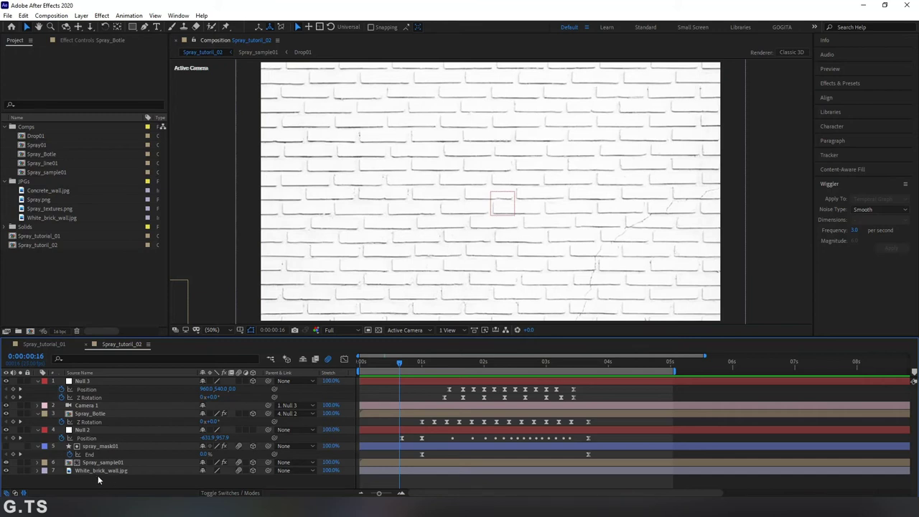
# Move to 0:00:02:05, reveal the Spray_sample01 layer's source in the project, duplicate that composition and open the copy
pyautogui.click(101, 445)
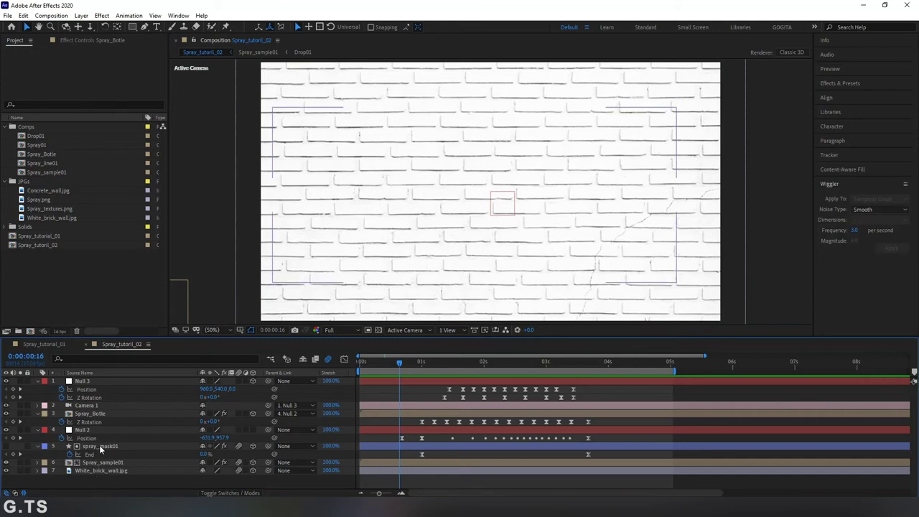
pyautogui.moveTo(430, 361); pyautogui.dragTo(496, 377)
pyautogui.click(104, 462)
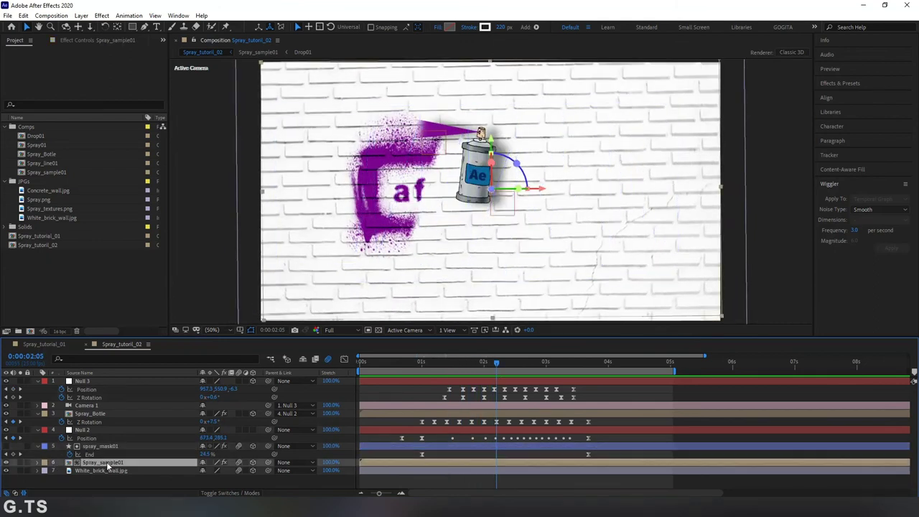
pyautogui.rightClick(107, 466)
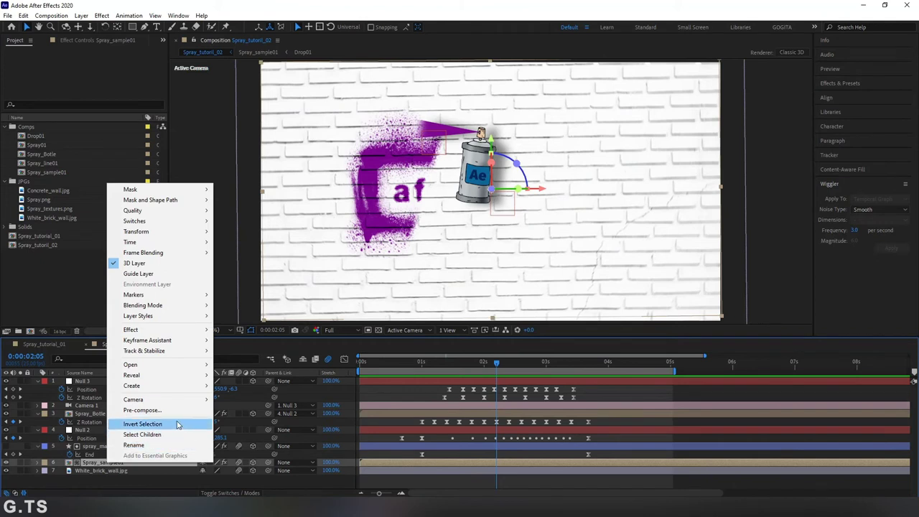
pyautogui.moveTo(188, 375)
pyautogui.click(270, 386)
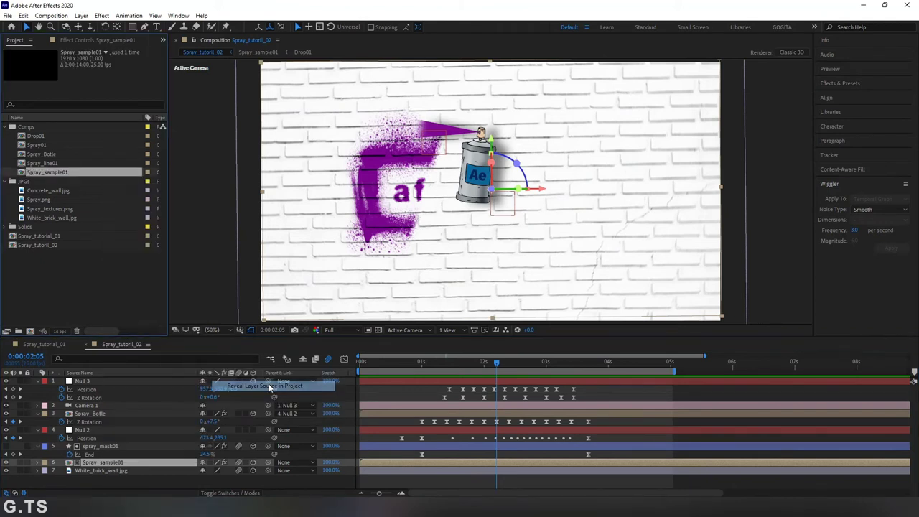
pyautogui.click(24, 15)
pyautogui.click(66, 138)
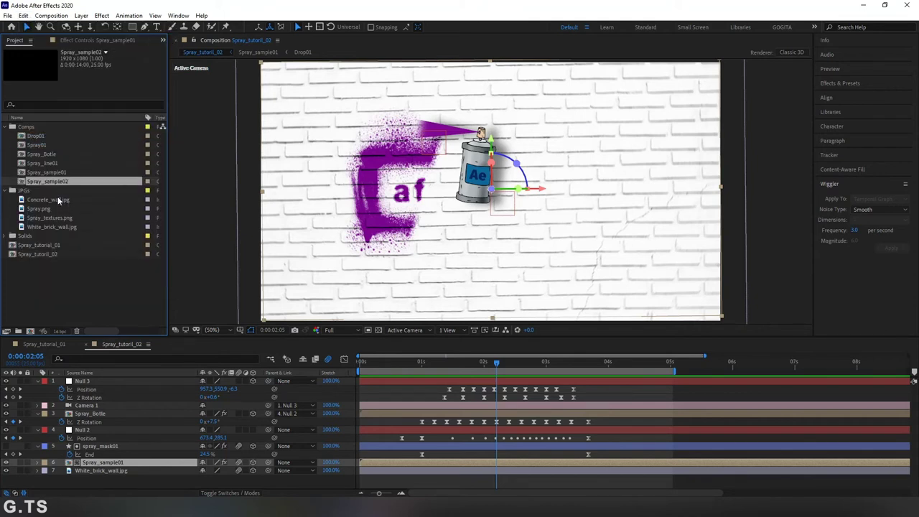
pyautogui.doubleClick(53, 181)
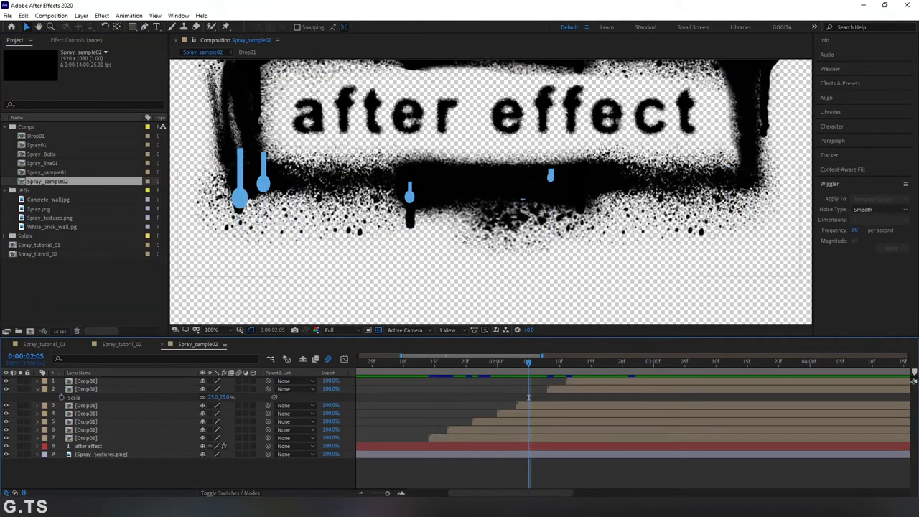
# Delete all the Drop01 layers from the duplicated composition, keeping only the after effect text and Spray_textures.png
pyautogui.scroll(-3, 472, 237)
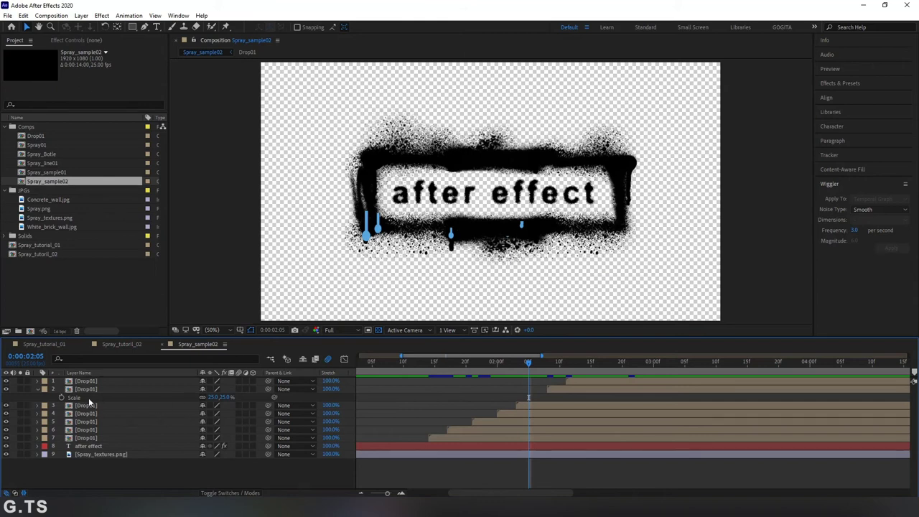
pyautogui.click(37, 389)
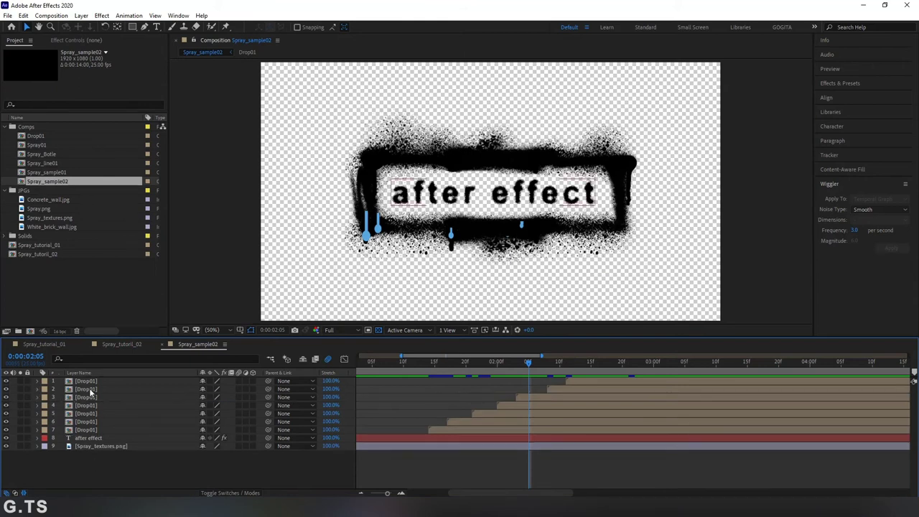
pyautogui.click(91, 381)
pyautogui.keyDown('shift'); pyautogui.click(86, 429); pyautogui.keyUp('shift')
pyautogui.press('Delete')
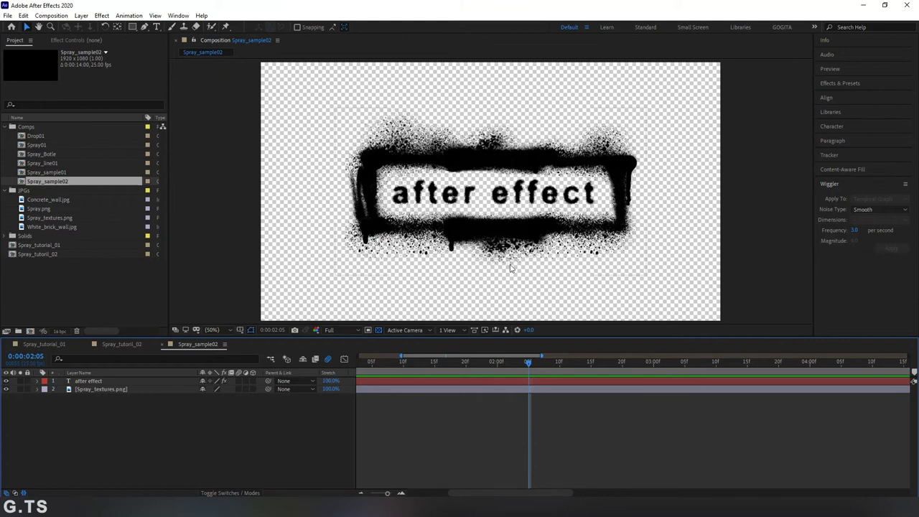
# Draw a rounded rectangle about 971 × 219 px around the after effect text, inside the black spray frame
pyautogui.press('/')
pyautogui.click(132, 29)
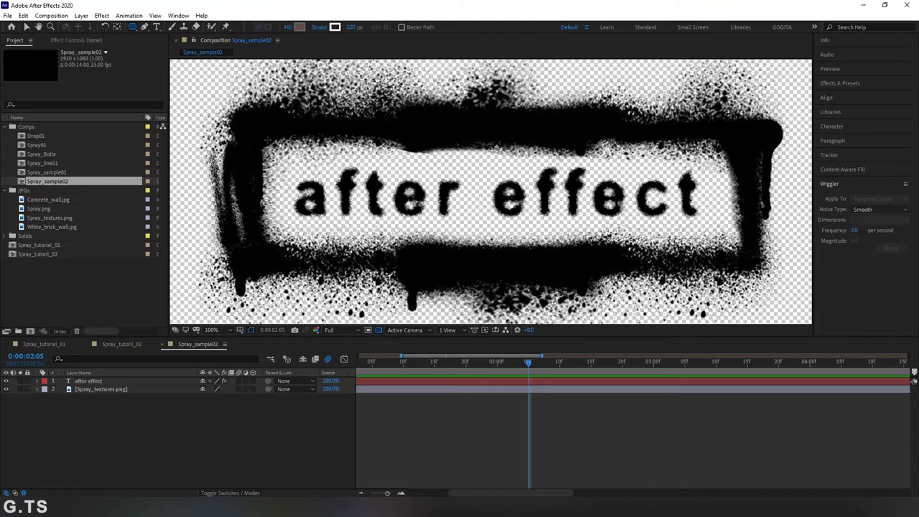
pyautogui.moveTo(269, 143); pyautogui.dragTo(733, 249)
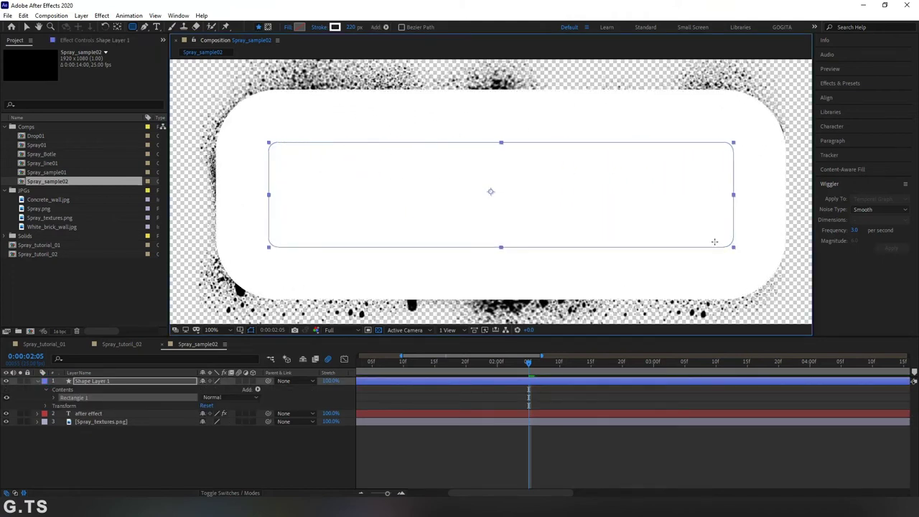
# Give the rounded rectangle a solid white fill and set its stroke to None
pyautogui.click(289, 28)
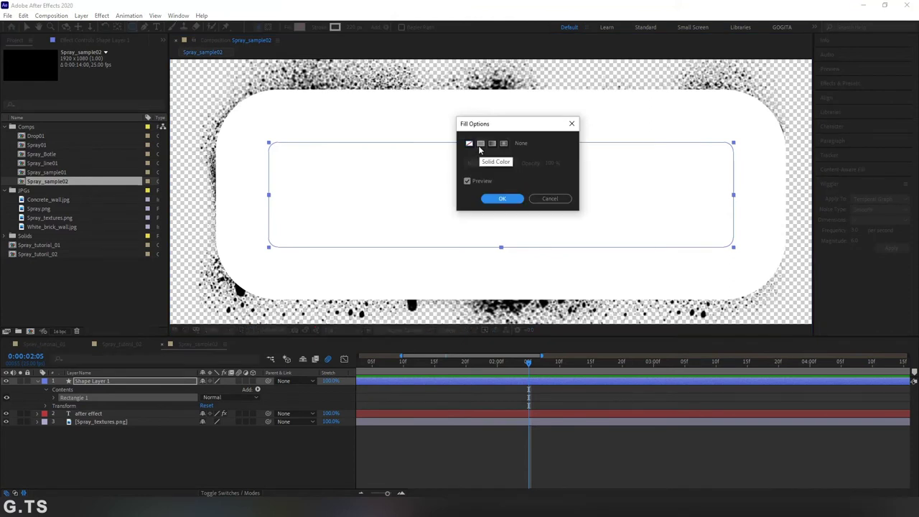
pyautogui.click(498, 200)
pyautogui.click(299, 27)
pyautogui.moveTo(502, 151); pyautogui.dragTo(454, 113)
pyautogui.click(687, 132)
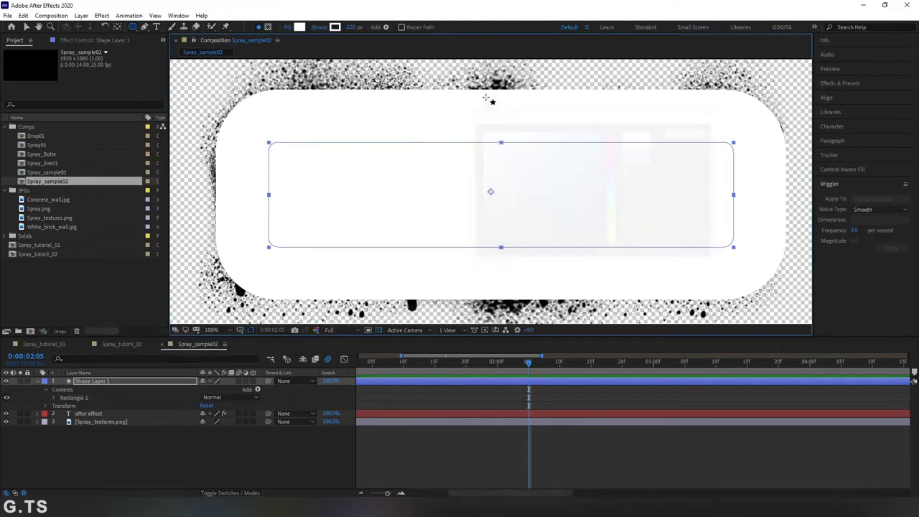
pyautogui.click(323, 29)
pyautogui.click(469, 143)
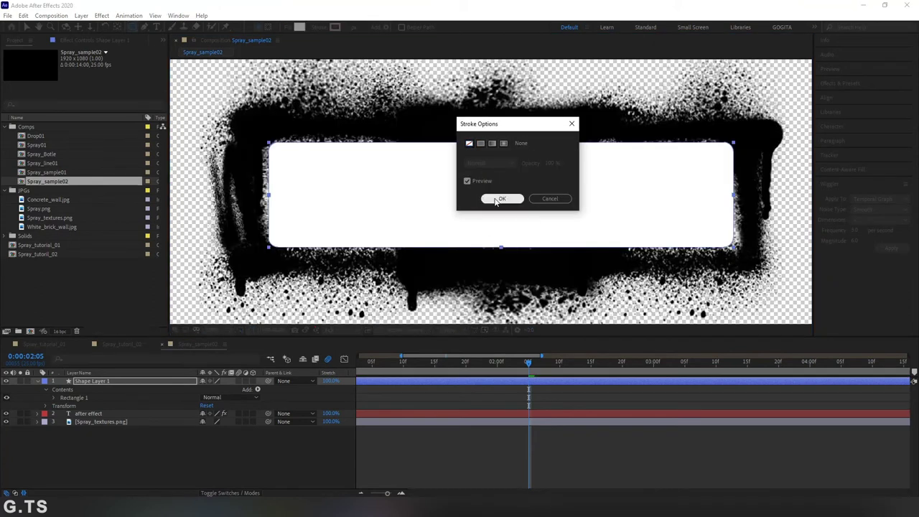
pyautogui.click(501, 198)
# Resize the rectangle path to about 985 × 215 px and increase its roundness to about 38
pyautogui.click(53, 397)
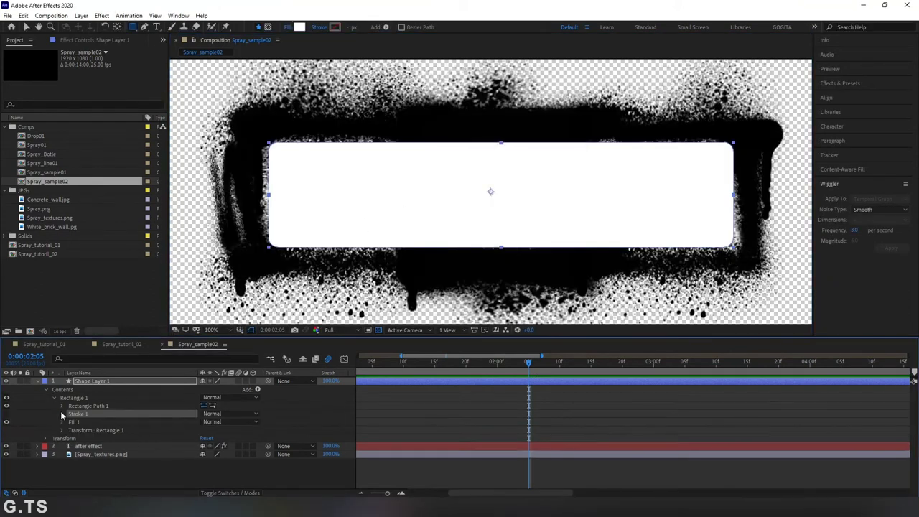
pyautogui.click(62, 406)
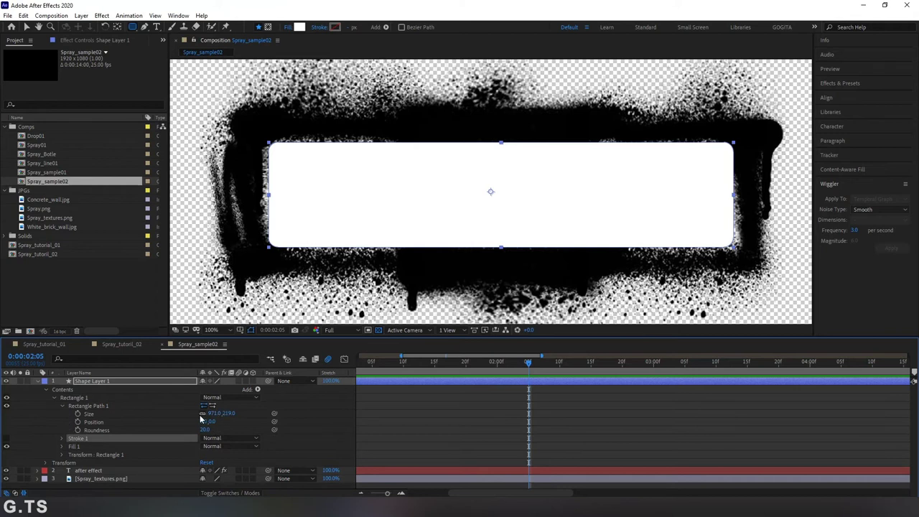
pyautogui.moveTo(213, 417)
pyautogui.mouseDown()
pyautogui.moveTo(230, 416)
pyautogui.moveTo(214, 430)
pyautogui.mouseUp()
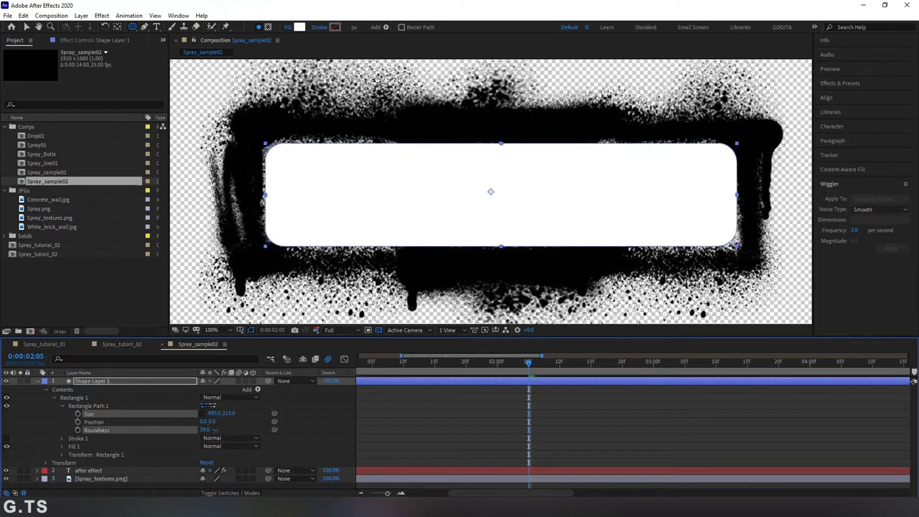
pyautogui.click(39, 382)
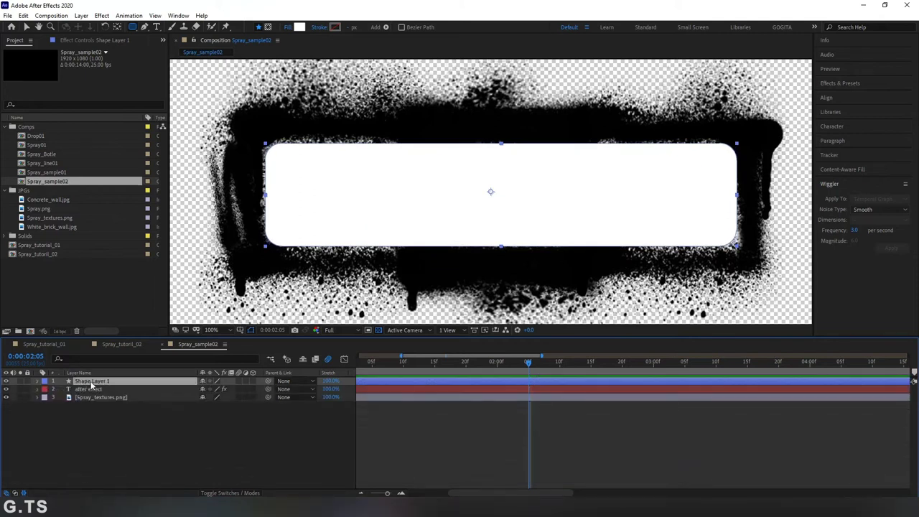
# Return to the Selection tool and hide the Spray_textures.png layer
pyautogui.click(26, 27)
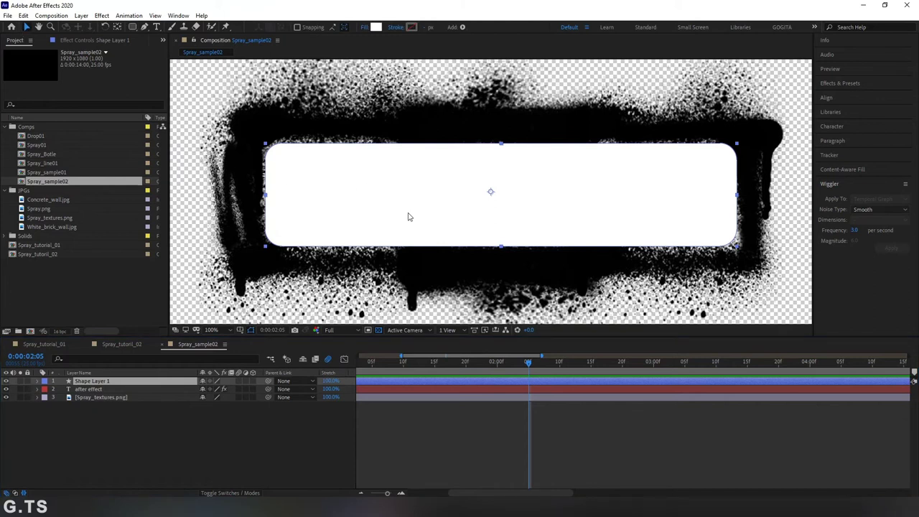
pyautogui.click(202, 461)
pyautogui.click(131, 381)
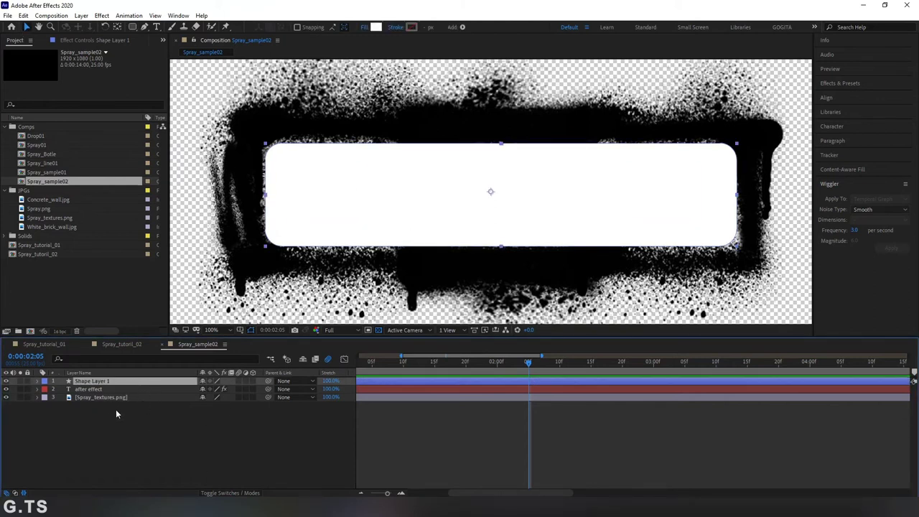
pyautogui.click(101, 389)
pyautogui.click(7, 396)
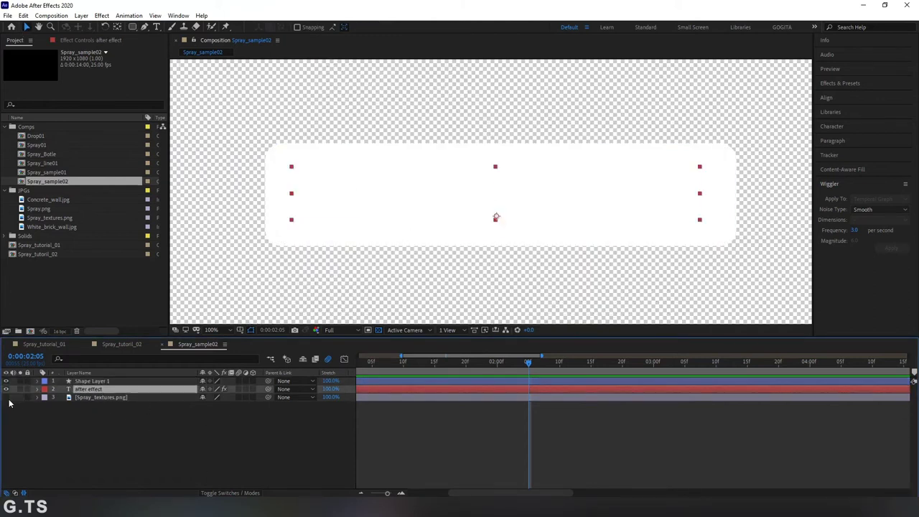
# Place Shape Layer 1 below the after effect text layer and set its track matte to Alpha Inverted
pyautogui.click(231, 493)
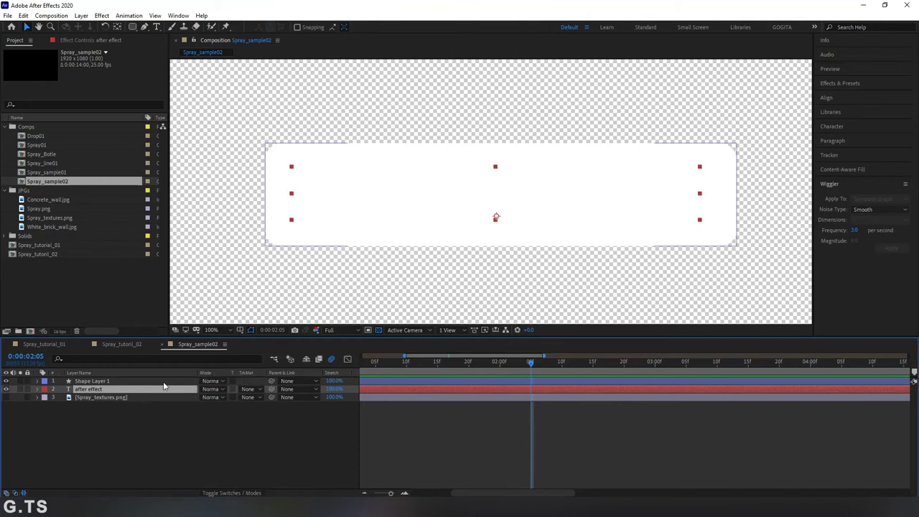
pyautogui.moveTo(96, 382); pyautogui.dragTo(98, 397)
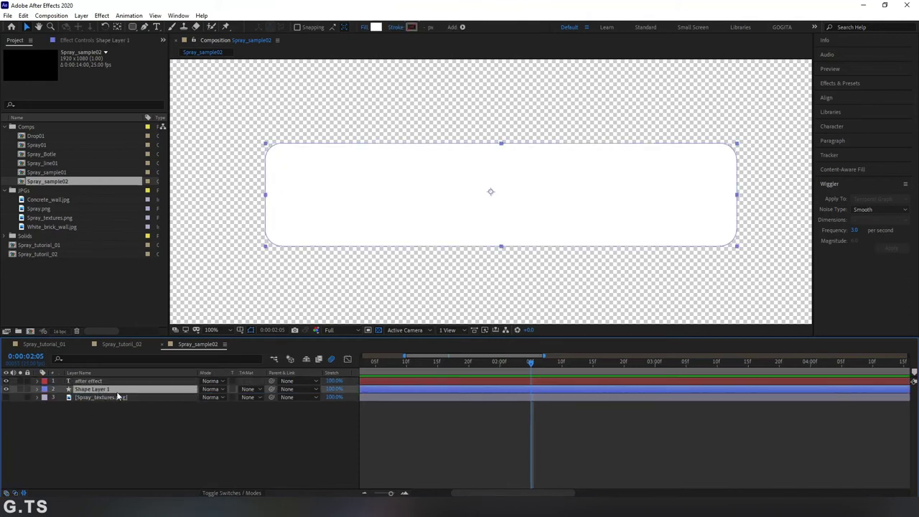
pyautogui.click(248, 389)
pyautogui.click(269, 423)
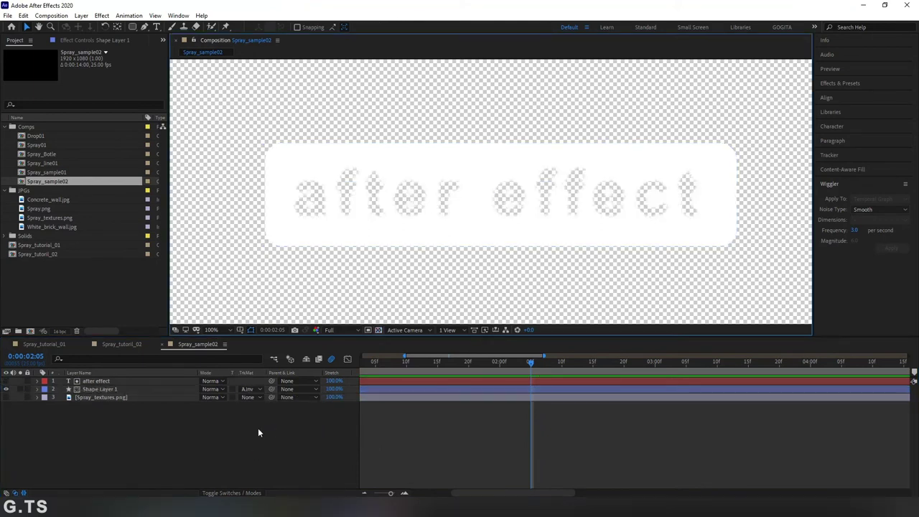
# Turn off the transparency grid and disable the Roughen Edges effect on the after effect text layer
pyautogui.click(378, 330)
pyautogui.click(102, 388)
pyautogui.click(97, 380)
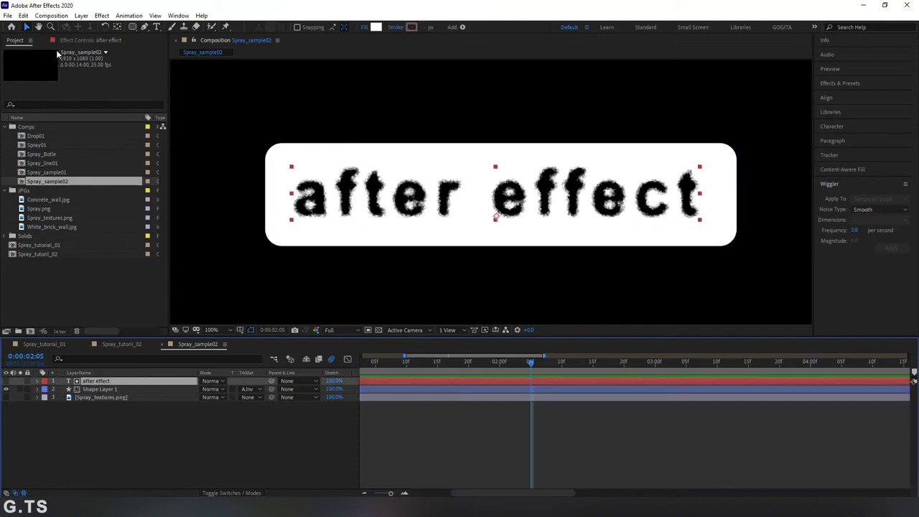
pyautogui.click(79, 40)
pyautogui.click(36, 60)
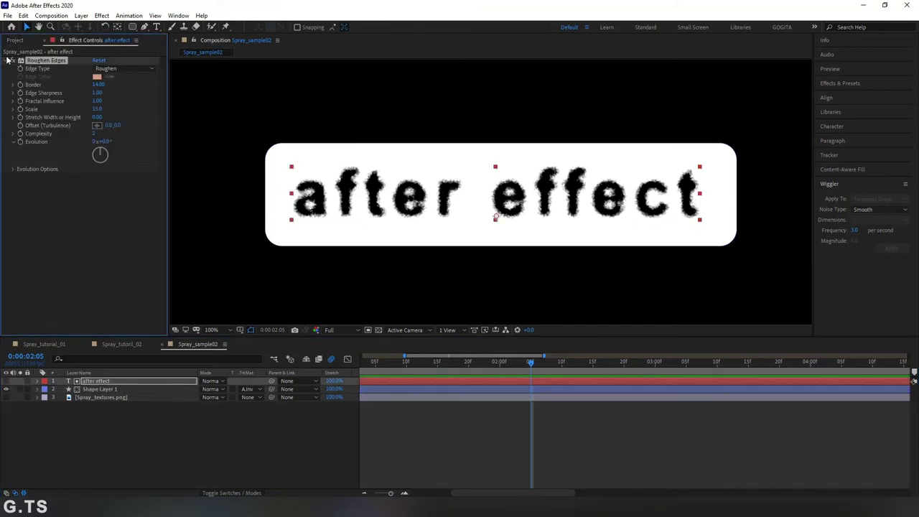
pyautogui.click(11, 61)
pyautogui.click(215, 440)
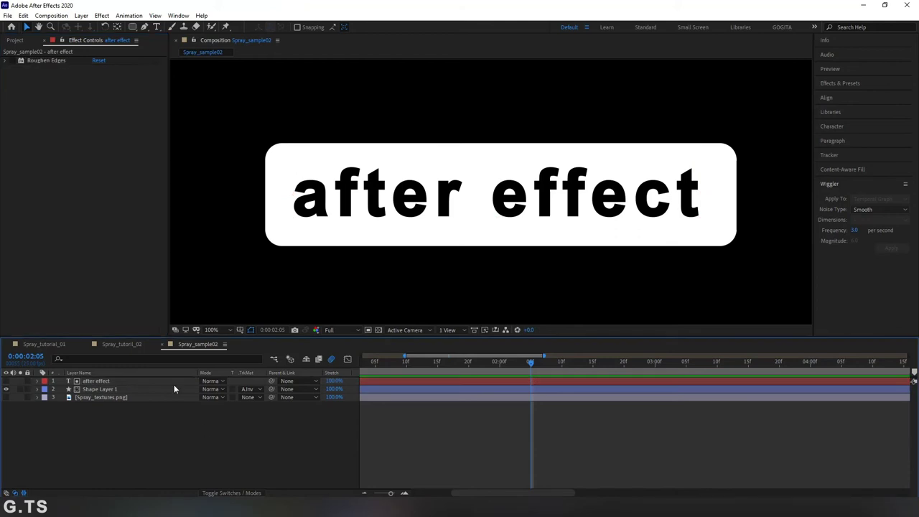
# Return to the Spray_tutoril_02 composition, move to 0:00:02:16, duplicate the Spray_sample01 layer and place the copy above spray_mask01
pyautogui.click(128, 348)
pyautogui.moveTo(499, 362); pyautogui.dragTo(523, 363)
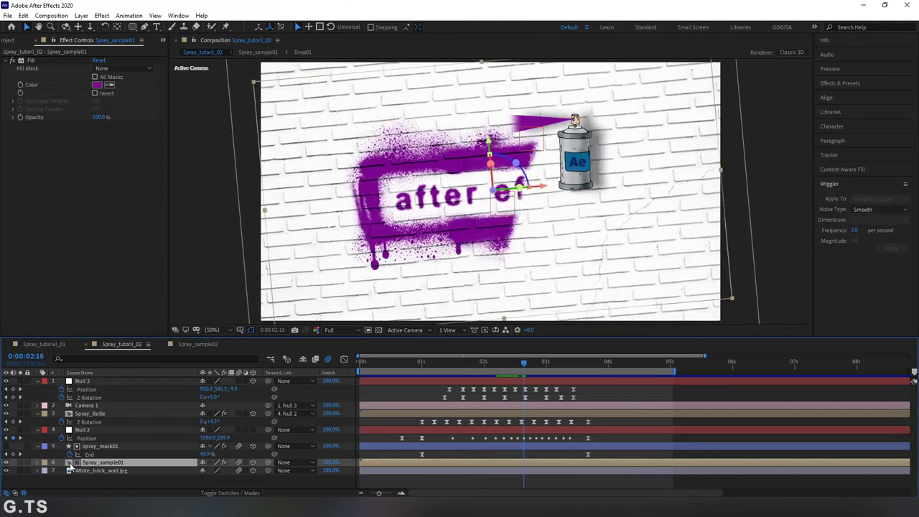
pyautogui.click(93, 475)
pyautogui.click(105, 463)
pyautogui.hotkey('ctrl', 'd')
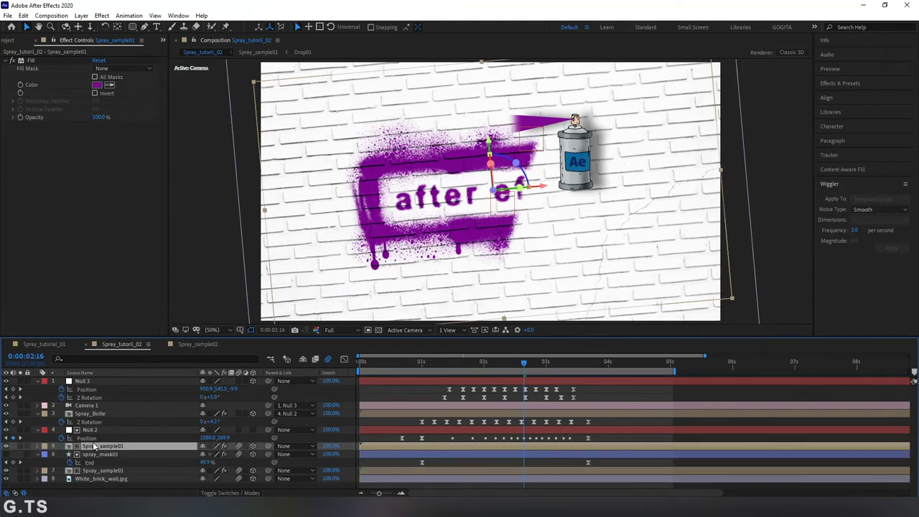
pyautogui.moveTo(95, 450)
pyautogui.mouseDown()
pyautogui.moveTo(97, 433)
pyautogui.moveTo(100, 446)
pyautogui.mouseUp()
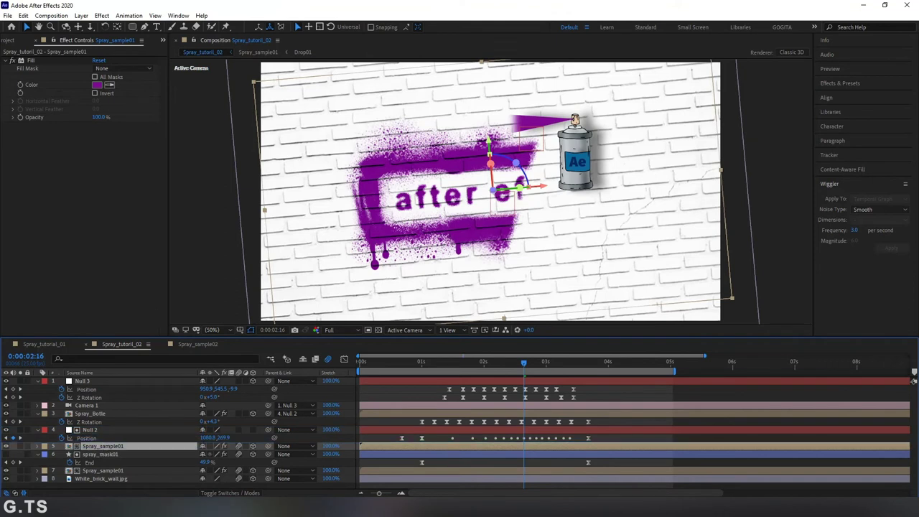
# Set the upper Spray_sample01 layer to No Track Matte
pyautogui.click(220, 492)
pyautogui.click(247, 446)
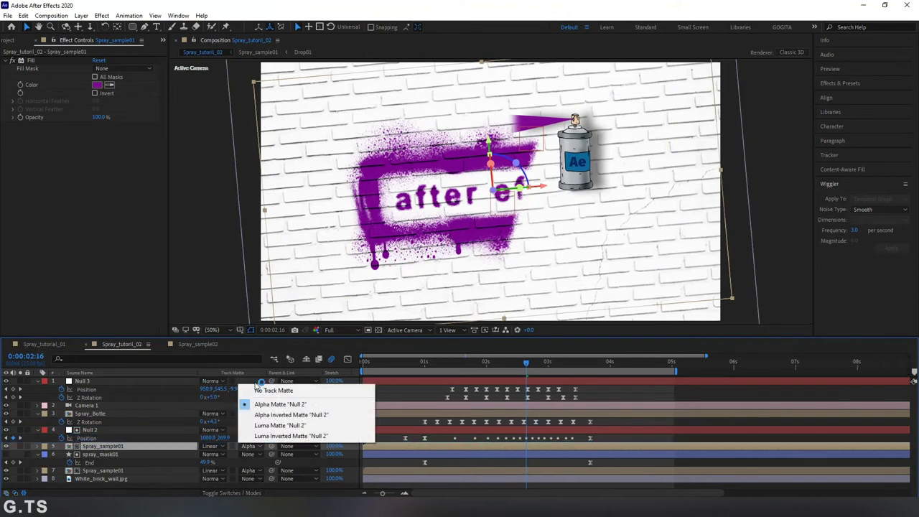
pyautogui.click(260, 389)
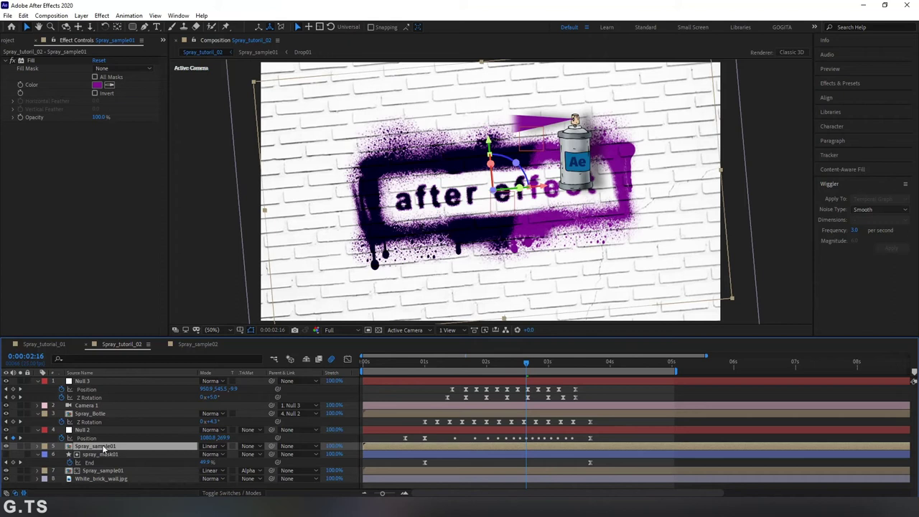
# Replace the upper Spray_sample01 layer's source with Spray_sample02 and show the layer's effect settings
pyautogui.click(11, 40)
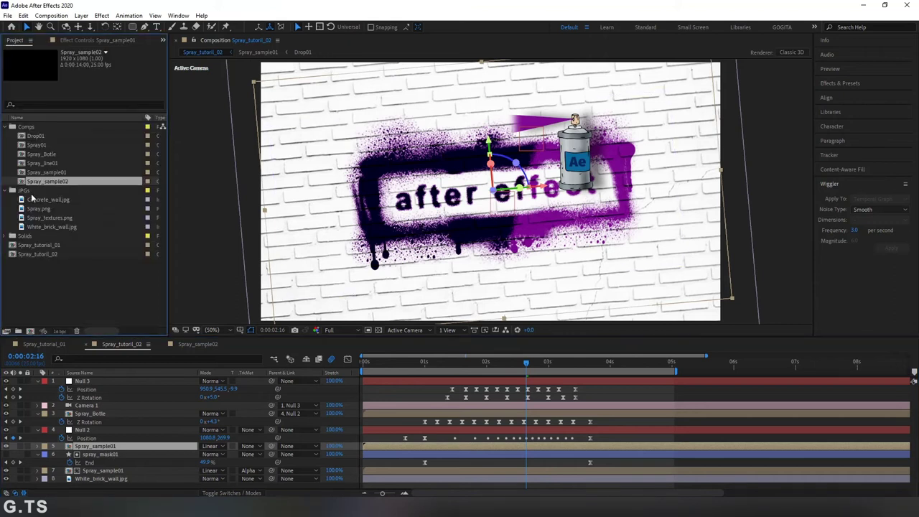
pyautogui.moveTo(56, 186); pyautogui.dragTo(111, 458)
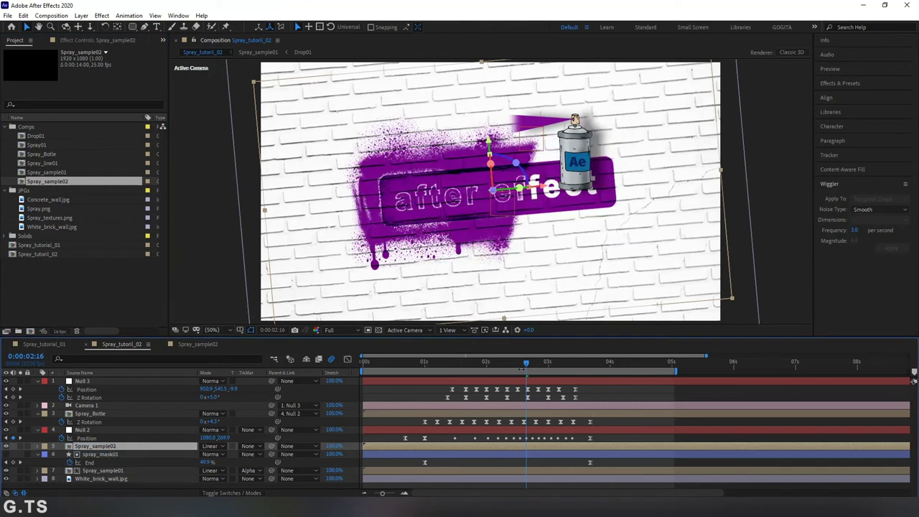
pyautogui.click(88, 41)
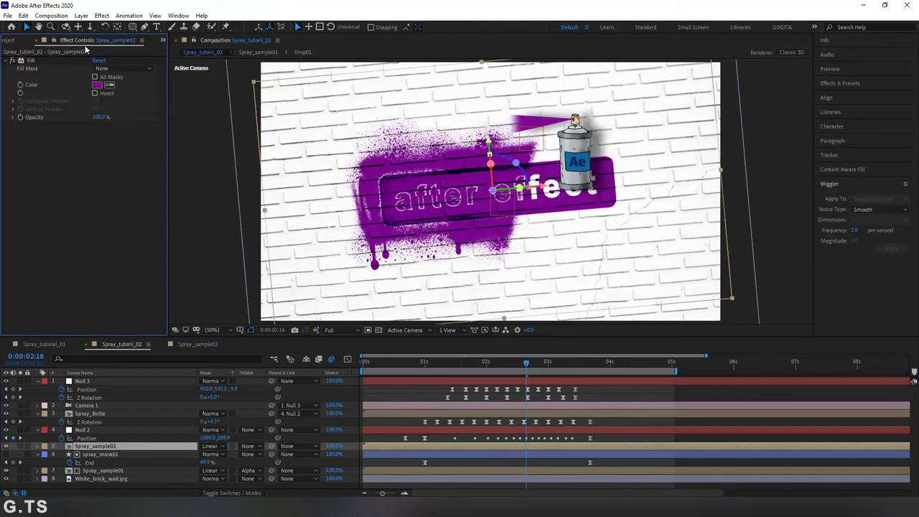
# Disable the Fill effect on the Spray_sample02 layer, move to 0:00:01:17, and set the layer's blending mode to Normal
pyautogui.click(32, 63)
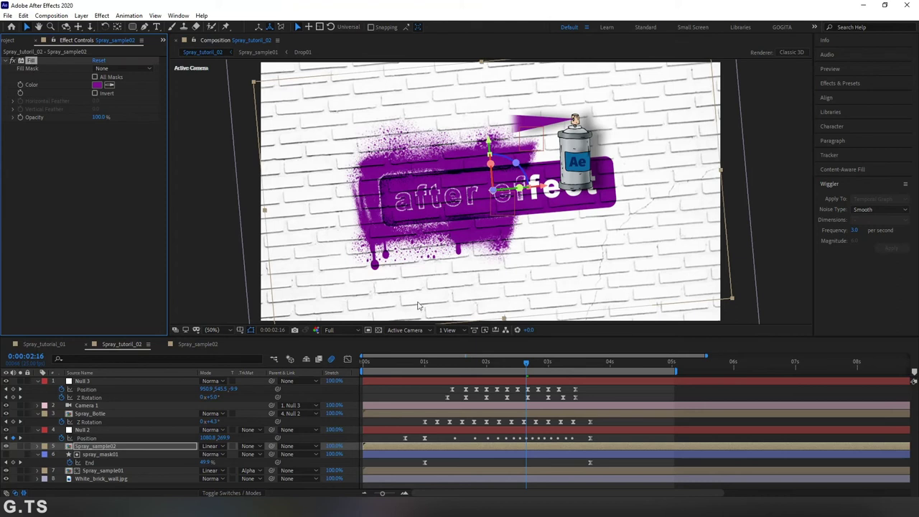
pyautogui.moveTo(527, 363); pyautogui.dragTo(469, 366)
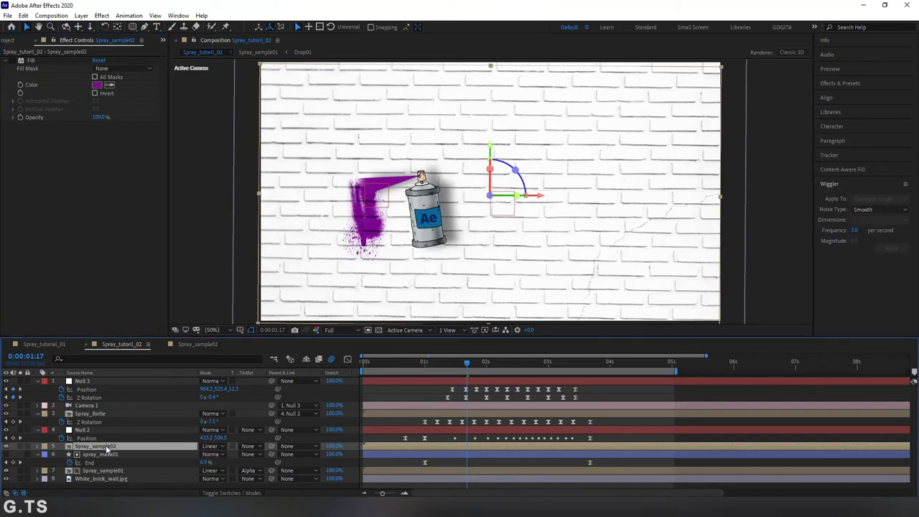
pyautogui.click(210, 447)
pyautogui.click(225, 22)
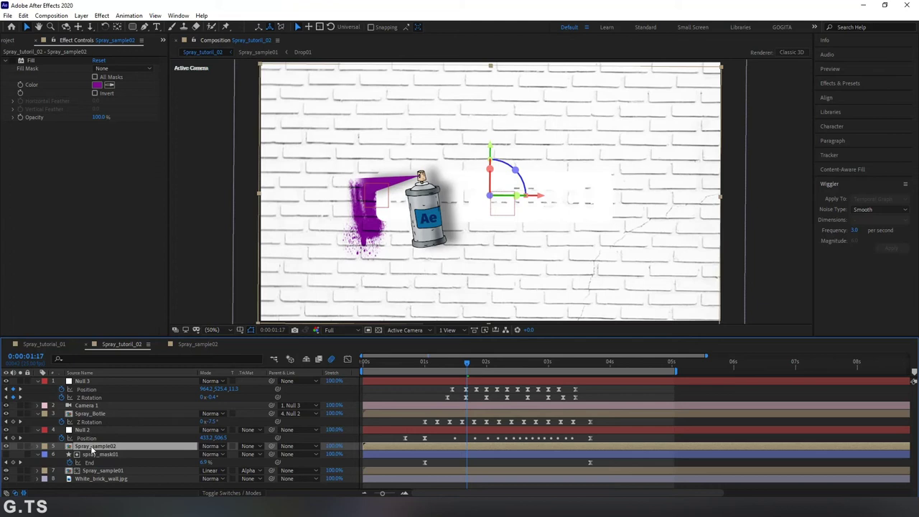
# In the Spray_sample02 composition, change Shape Layer 1's fill to turquoise green, and return to the Spray_tutoril_02 composition
pyautogui.click(198, 345)
pyautogui.click(101, 389)
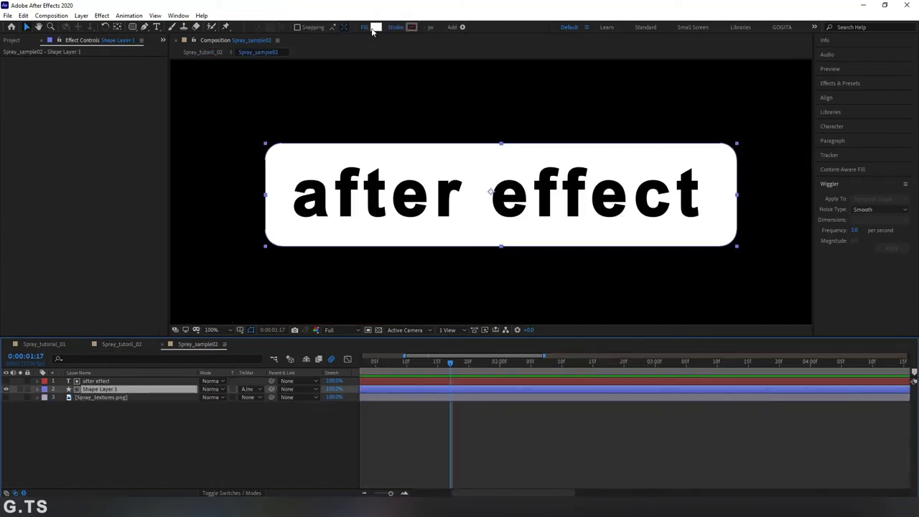
pyautogui.click(375, 27)
pyautogui.click(614, 201)
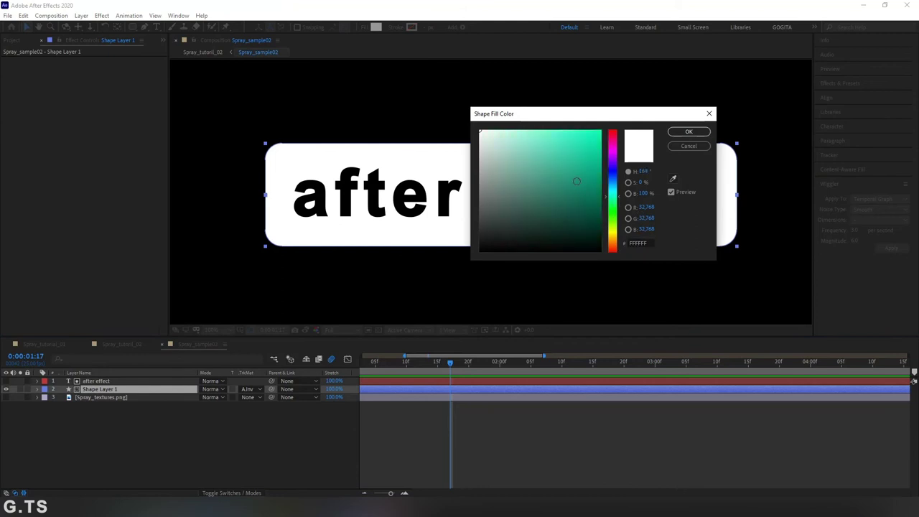
pyautogui.click(557, 147)
pyautogui.click(679, 134)
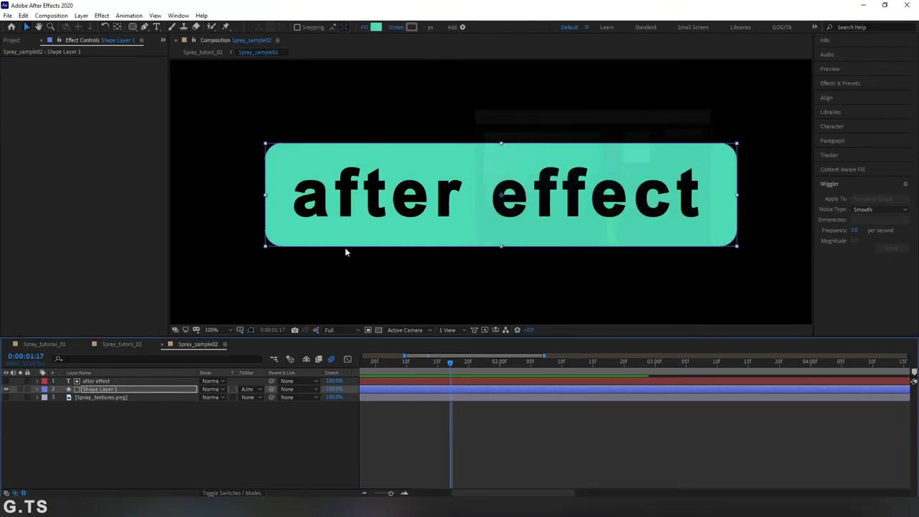
pyautogui.click(163, 344)
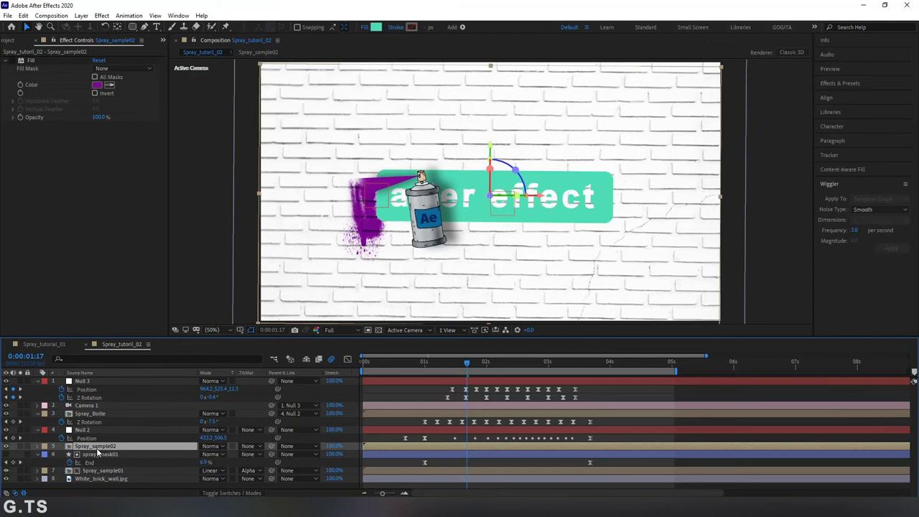
# Apply the Drop Shadow effect to the Spray_sample02 layer and check the plate at 0:00:02:08
pyautogui.click(840, 83)
pyautogui.moveTo(859, 161)
pyautogui.mouseDown()
pyautogui.moveTo(486, 322)
pyautogui.moveTo(125, 454)
pyautogui.mouseUp()
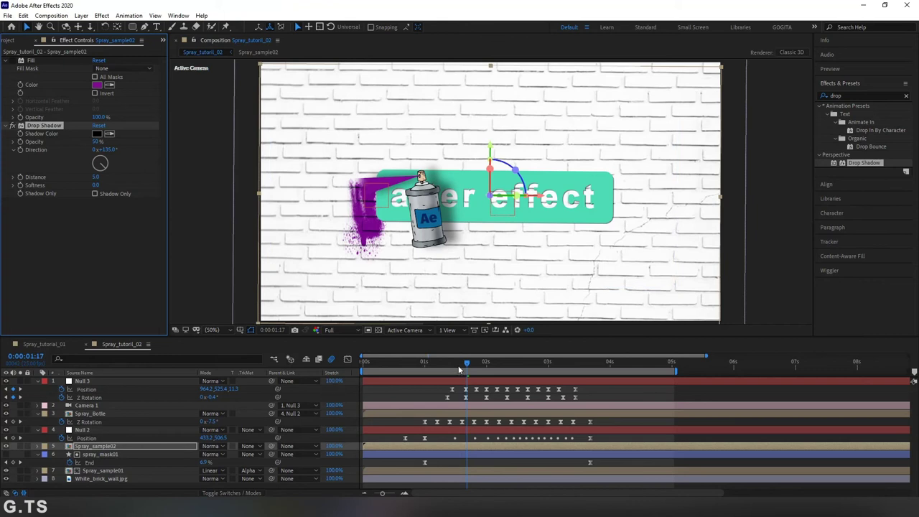
pyautogui.moveTo(468, 364); pyautogui.dragTo(509, 371)
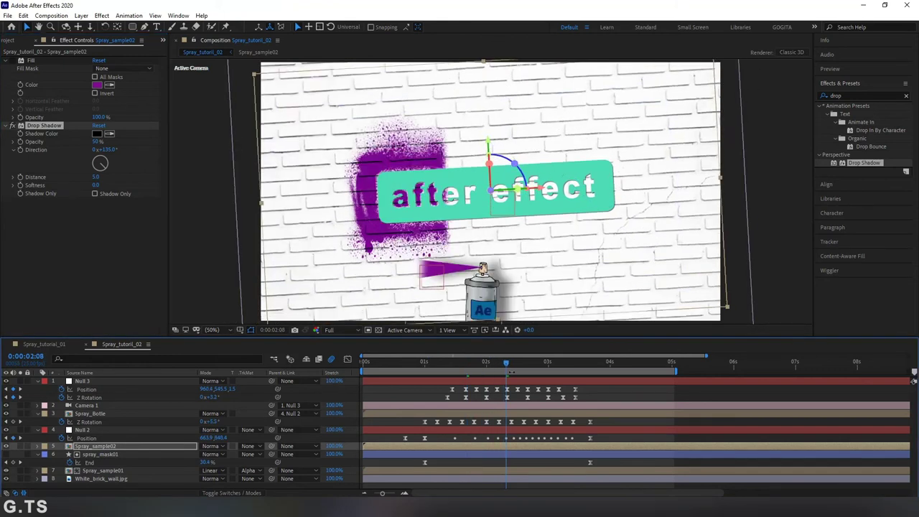
# Duplicate the Spray_sample02 layer, delete Drop Shadow from the upper copy and enable that copy's Fill effect
pyautogui.click(98, 446)
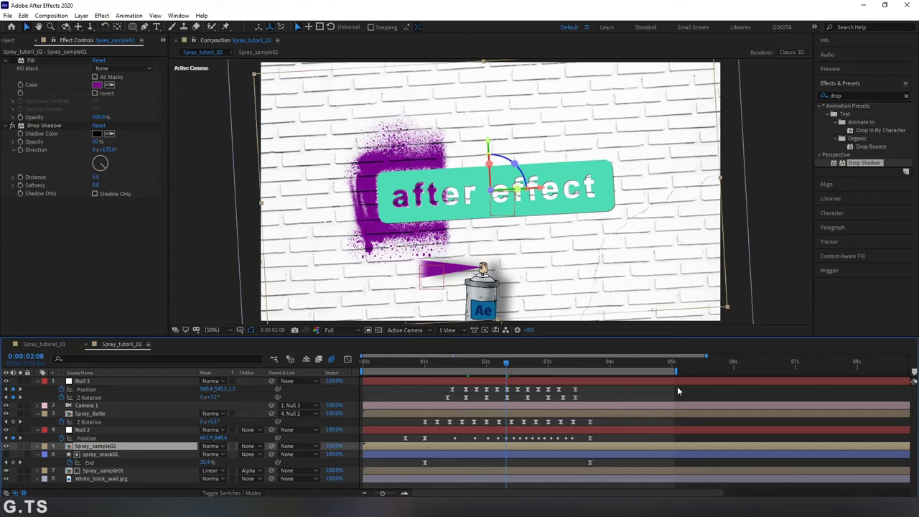
pyautogui.moveTo(706, 356); pyautogui.dragTo(515, 356)
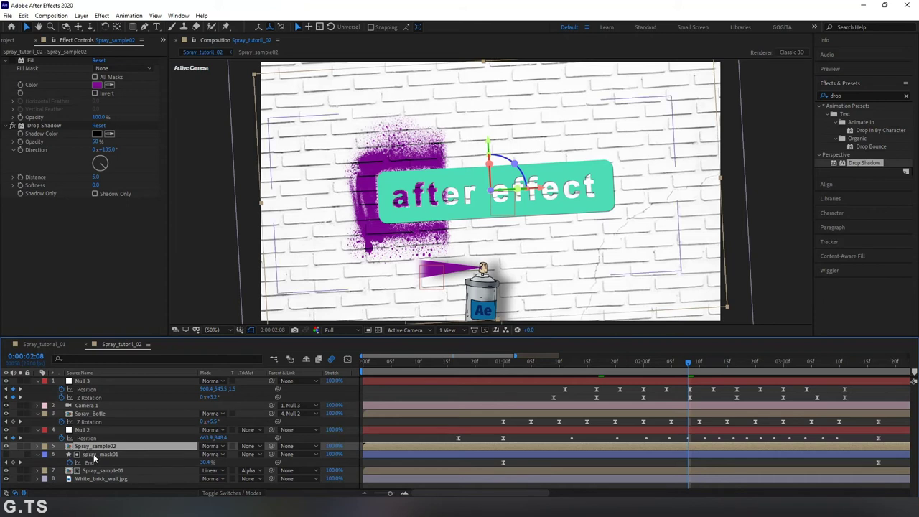
pyautogui.hotkey('ctrl', 'd')
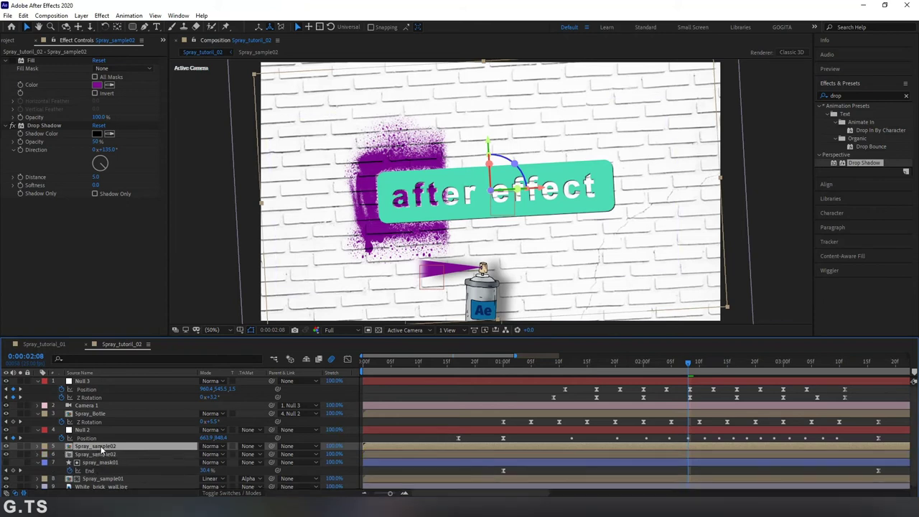
pyautogui.click(101, 454)
pyautogui.click(103, 447)
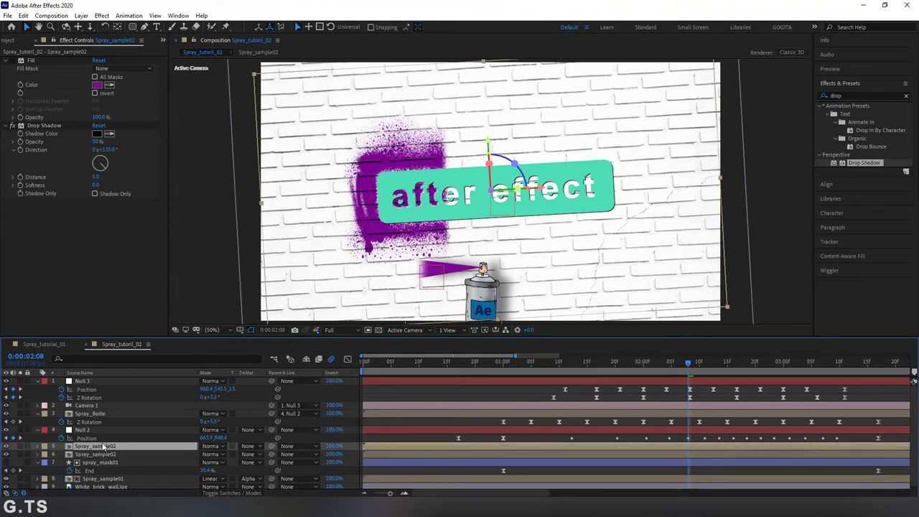
pyautogui.click(51, 125)
pyautogui.press('Delete')
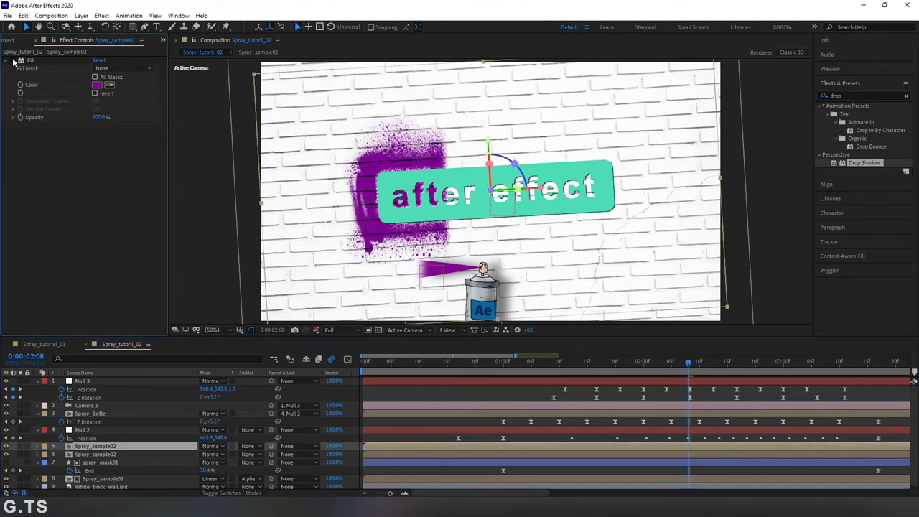
# Duplicate the spray_mask01 layer and place the copy directly above the upper Spray_sample02 layer
pyautogui.click(101, 462)
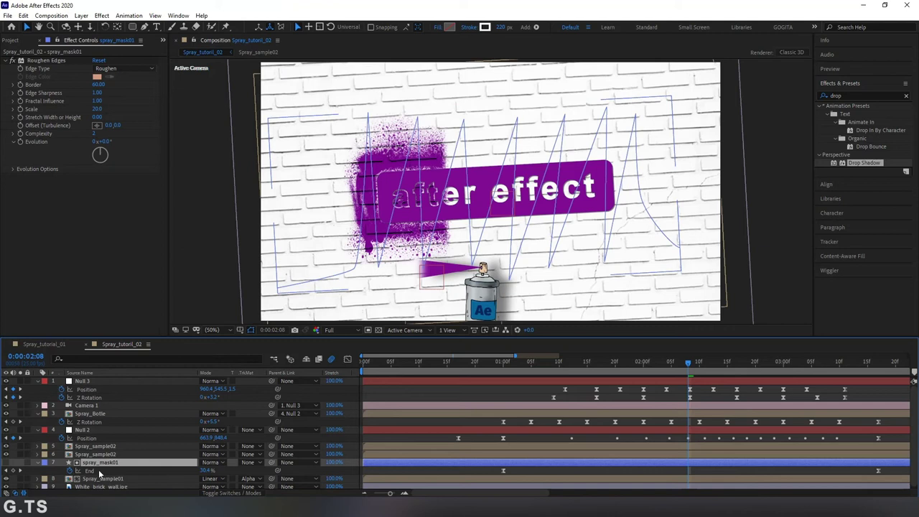
pyautogui.hotkey('ctrl', 'd')
pyautogui.moveTo(104, 468); pyautogui.dragTo(109, 444)
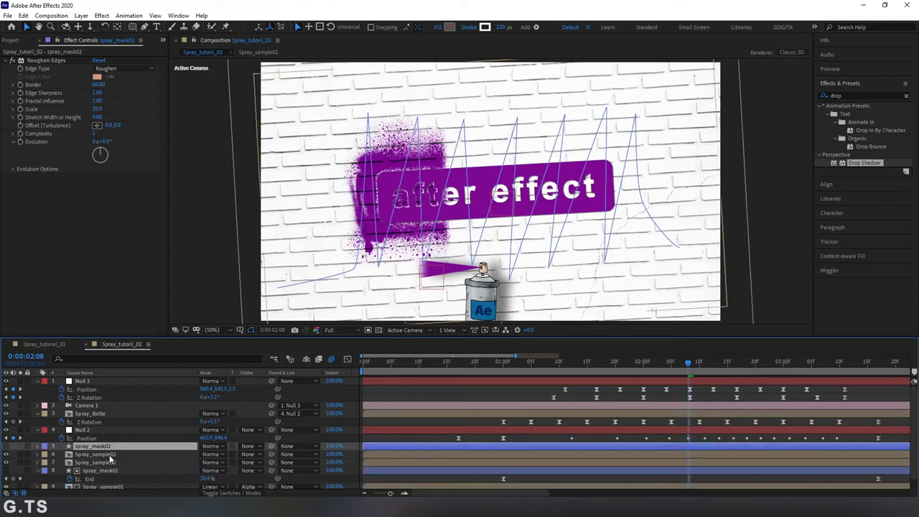
# Set the upper Spray_sample02 layer's track matte to Alpha Matte "spray_mask02"
pyautogui.click(107, 455)
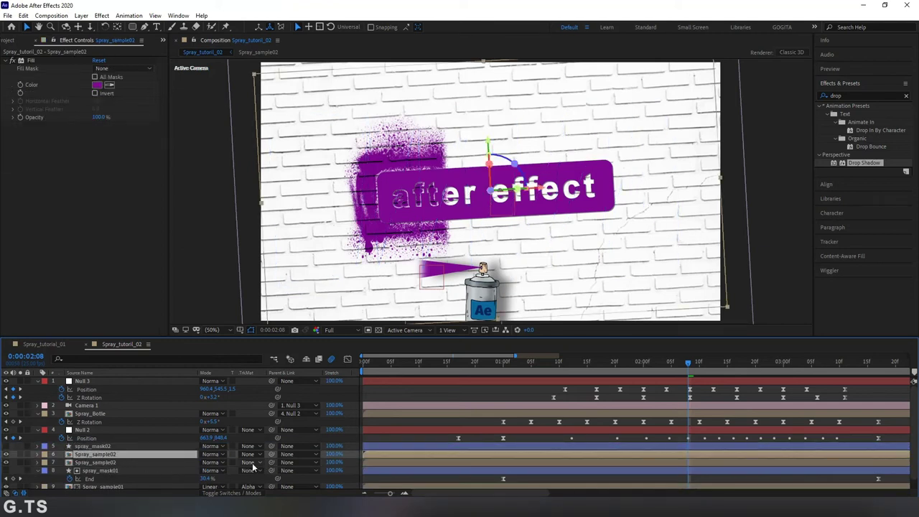
pyautogui.click(255, 457)
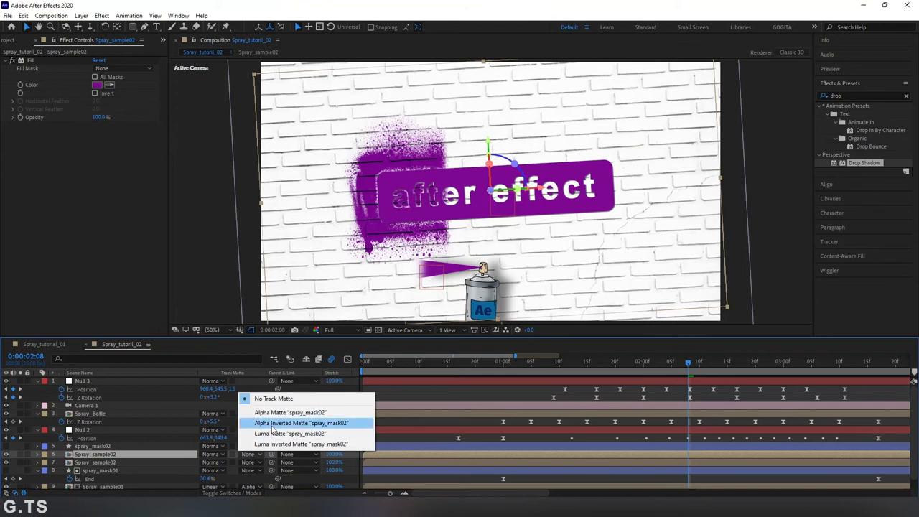
pyautogui.click(271, 423)
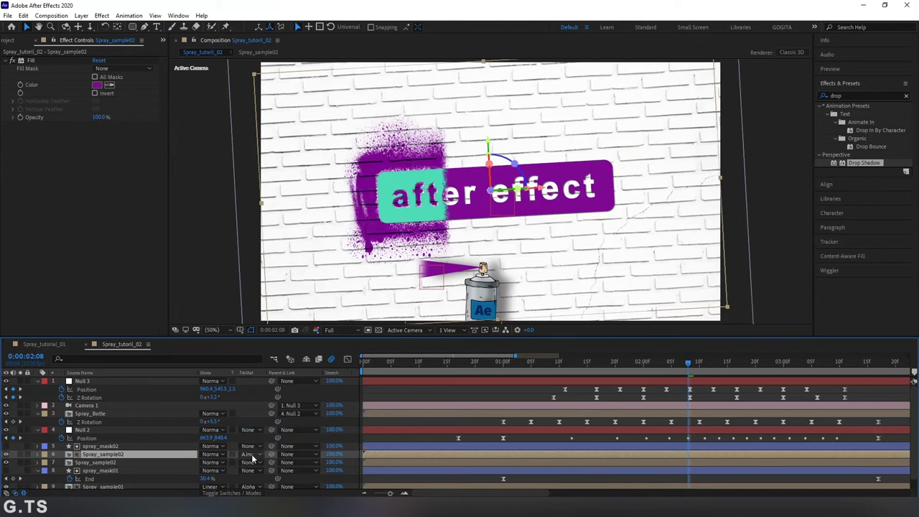
pyautogui.click(249, 455)
pyautogui.click(287, 412)
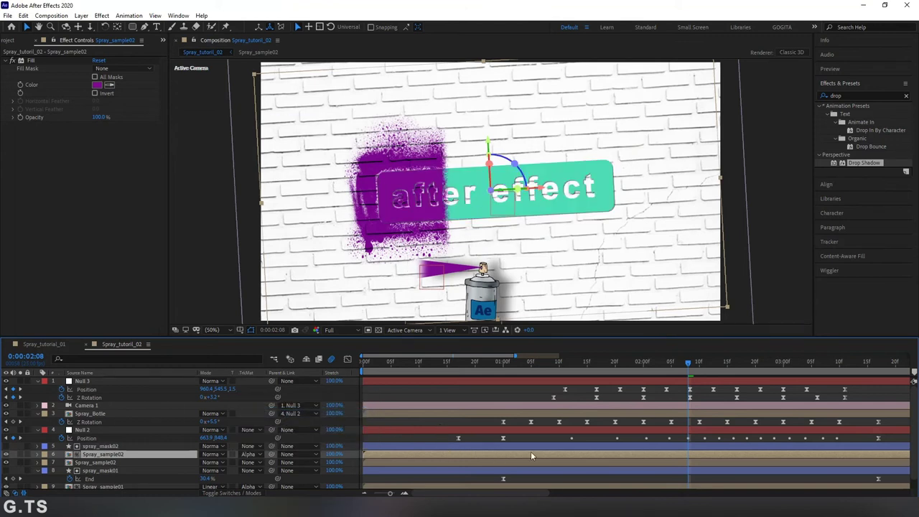
# Review the spraying of the plate up to 0:00:03:09, temporarily hiding the lower Spray_sample02 layer for comparison
pyautogui.moveTo(695, 366); pyautogui.dragTo(732, 366)
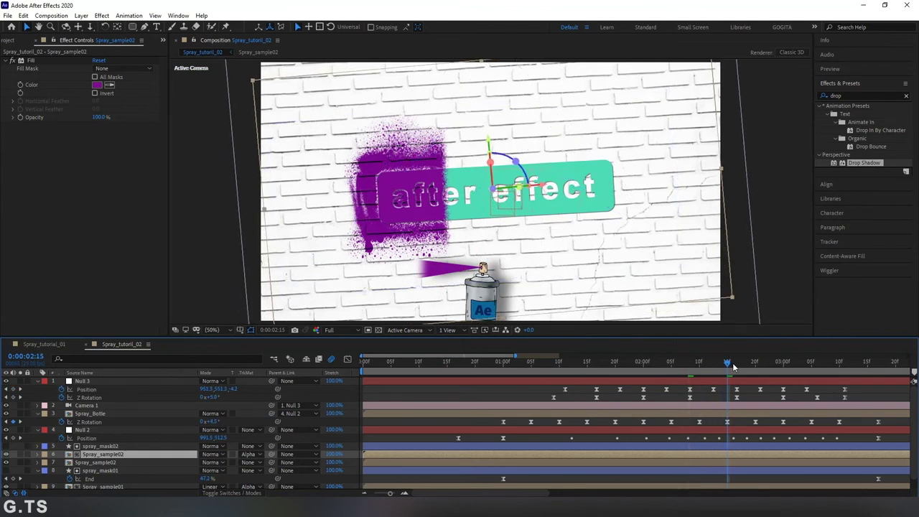
pyautogui.moveTo(599, 335); pyautogui.dragTo(615, 292)
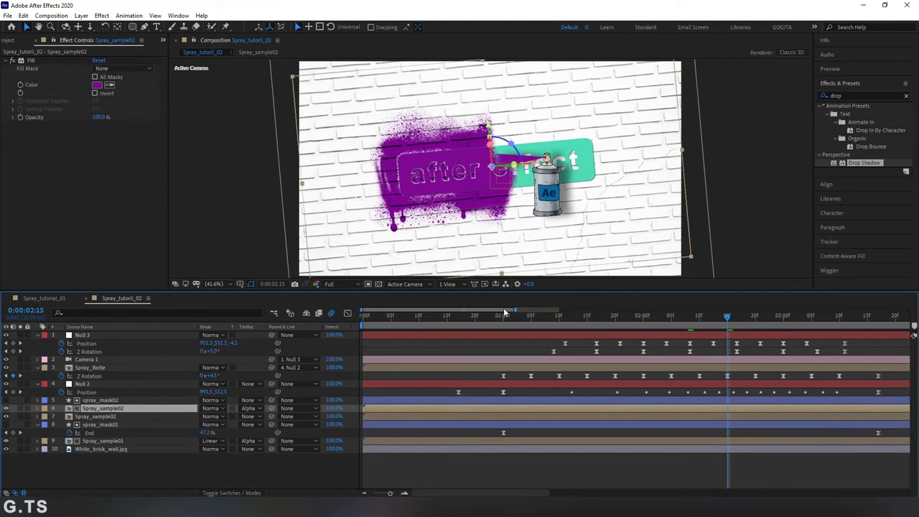
pyautogui.moveTo(515, 313)
pyautogui.mouseDown()
pyautogui.moveTo(578, 313)
pyautogui.moveTo(421, 346)
pyautogui.moveTo(650, 351)
pyautogui.mouseUp()
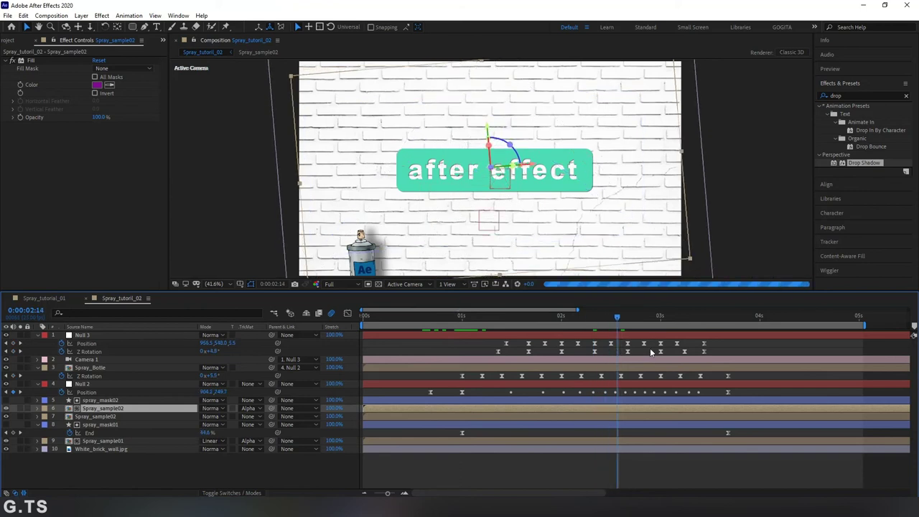
pyautogui.click(703, 320)
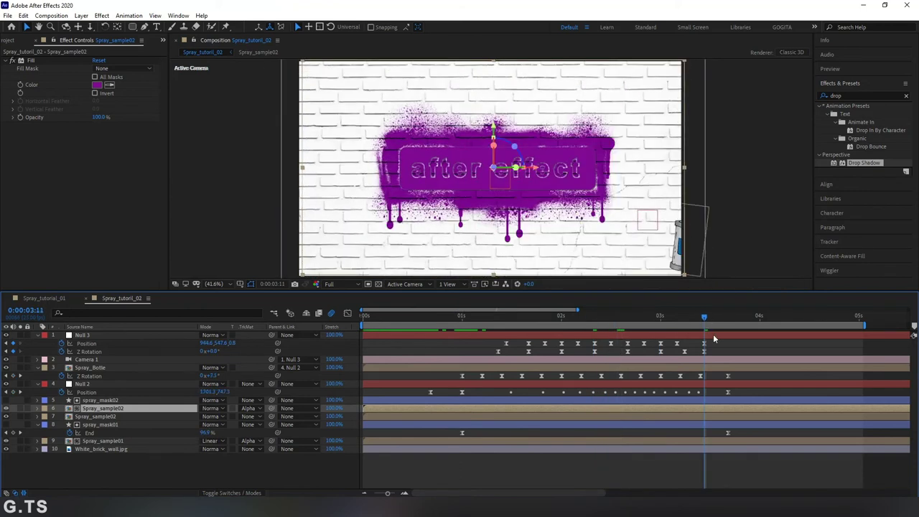
pyautogui.click(696, 318)
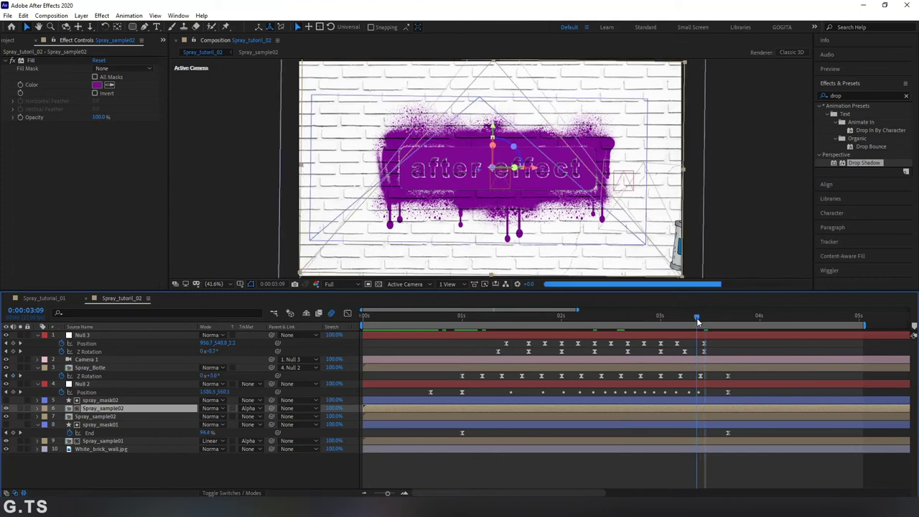
pyautogui.click(7, 417)
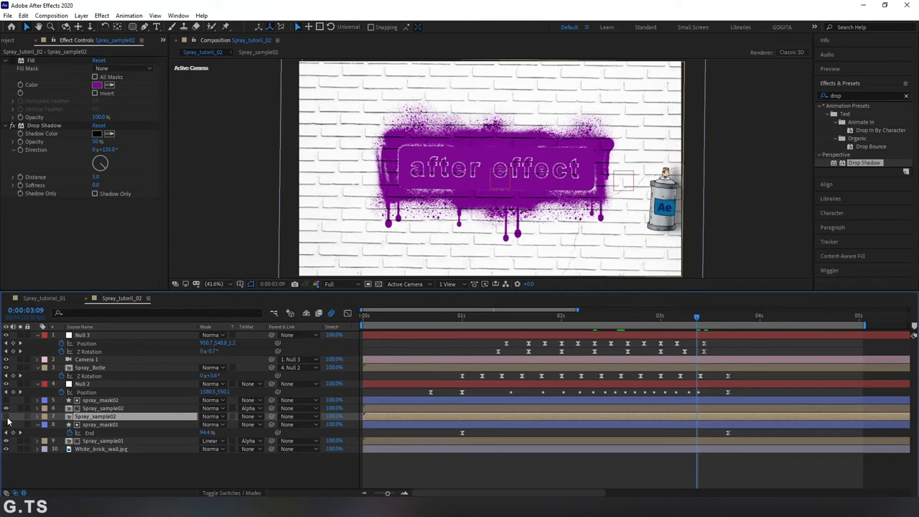
# Parent the upper Spray_sample02 layer to the lower Spray_sample02 layer, test the link by moving the parent down, and undo the move
pyautogui.click(110, 409)
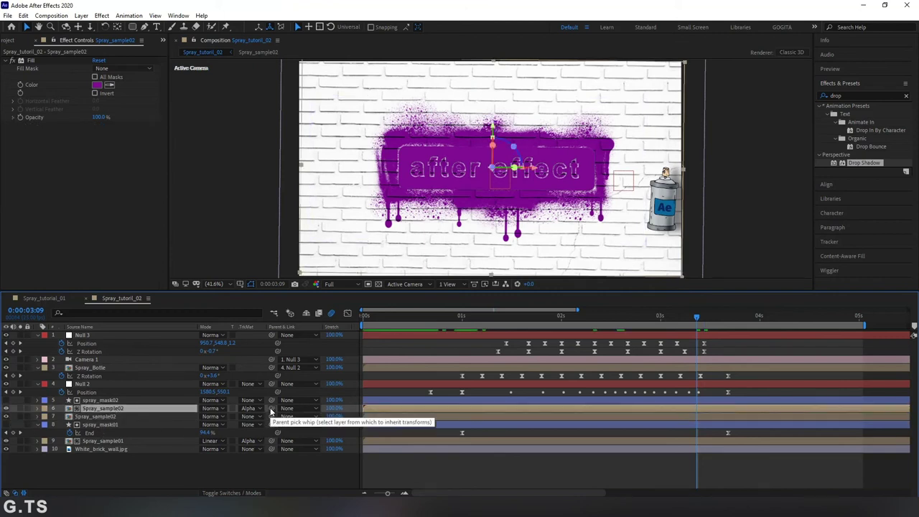
pyautogui.moveTo(208, 408); pyautogui.dragTo(104, 418)
pyautogui.click(104, 418)
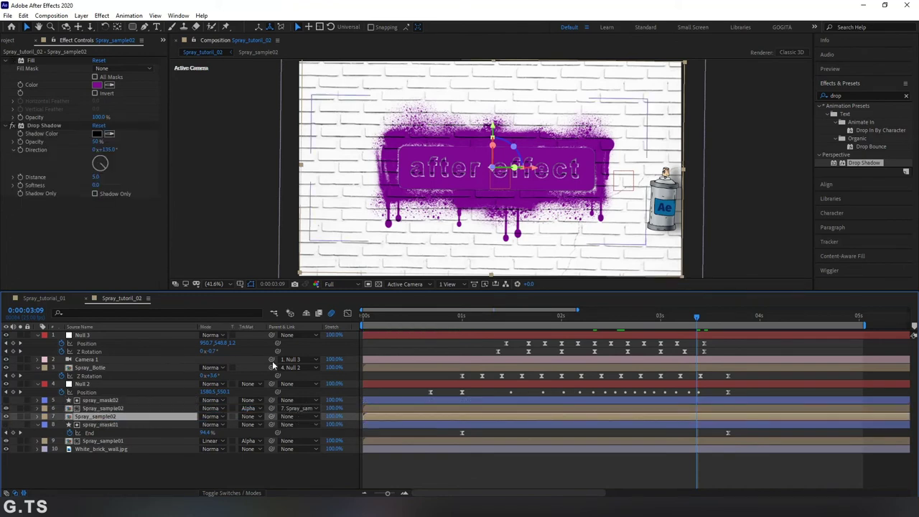
pyautogui.moveTo(502, 167); pyautogui.dragTo(502, 184)
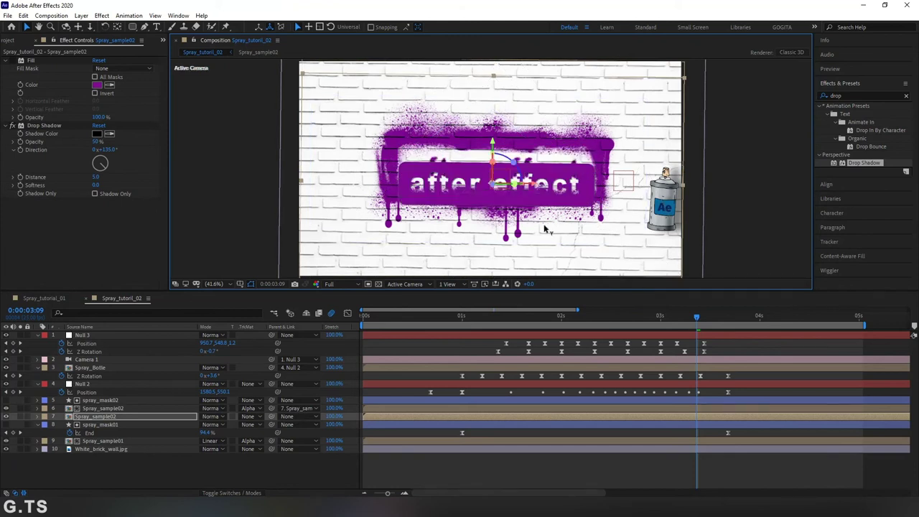
pyautogui.hotkey('ctrl', 'z')
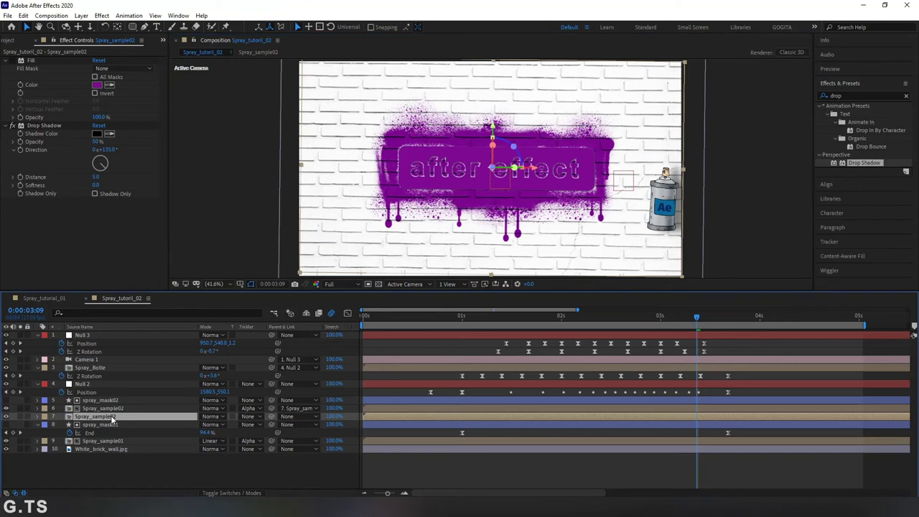
# Add Position and Z Rotation keyframes to the lower Spray_sample02 layer at 0:00:03:09 and show only its animated properties
pyautogui.hotkey('alt', 'shift', 'p')
pyautogui.hotkey('alt', 'shift', 'r')
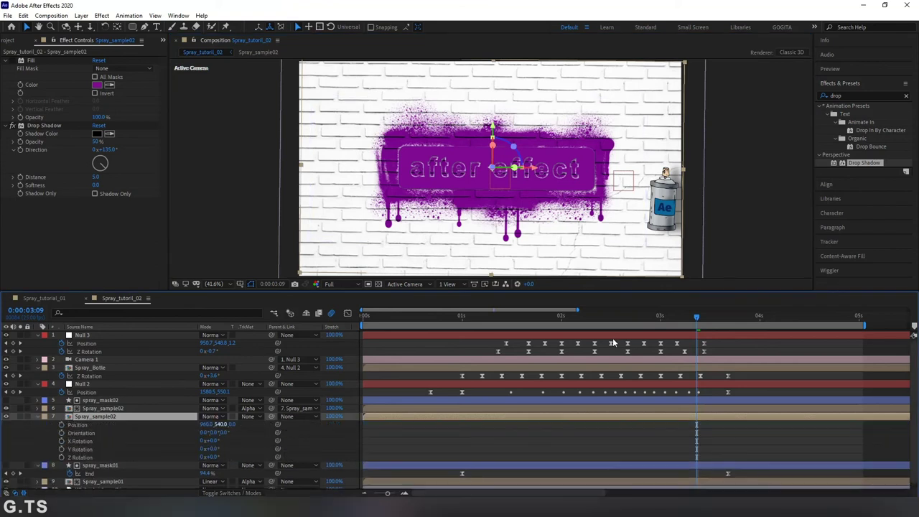
pyautogui.click(704, 320)
pyautogui.press('pageup')
pyautogui.press('pageup')
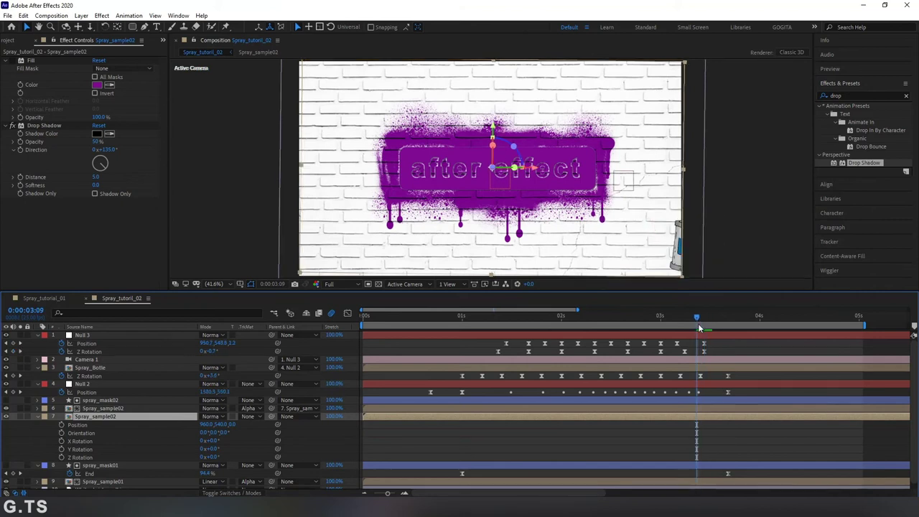
pyautogui.click(88, 457)
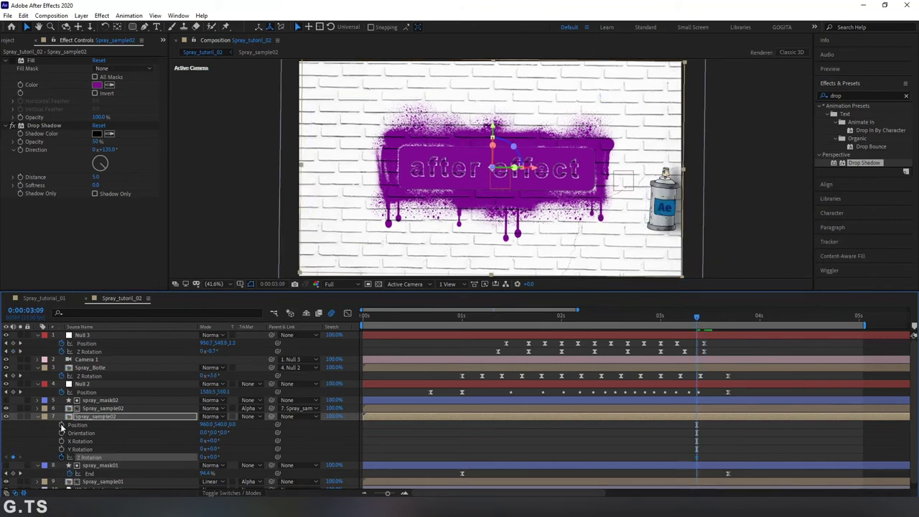
pyautogui.click(104, 424)
pyautogui.click(105, 416)
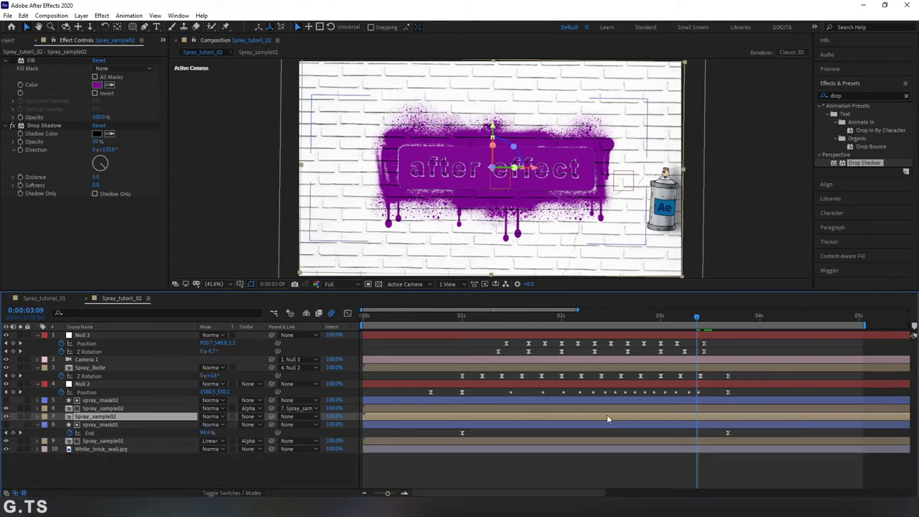
pyautogui.press('u')
# At 0:00:03:13, keyframe the lower Spray_sample02 layer's Z Rotation at 19° and drop its Y Position to about 1449
pyautogui.moveTo(699, 320); pyautogui.dragTo(712, 327)
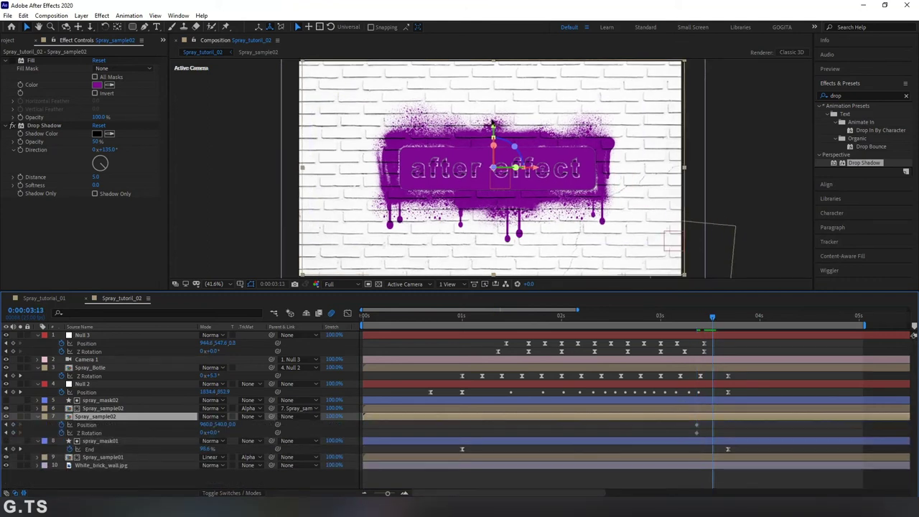
pyautogui.click(213, 432)
pyautogui.write('18')
pyautogui.press('Return')
pyautogui.moveTo(514, 165)
pyautogui.mouseDown()
pyautogui.moveTo(529, 148)
pyautogui.moveTo(496, 236)
pyautogui.moveTo(501, 308)
pyautogui.mouseUp()
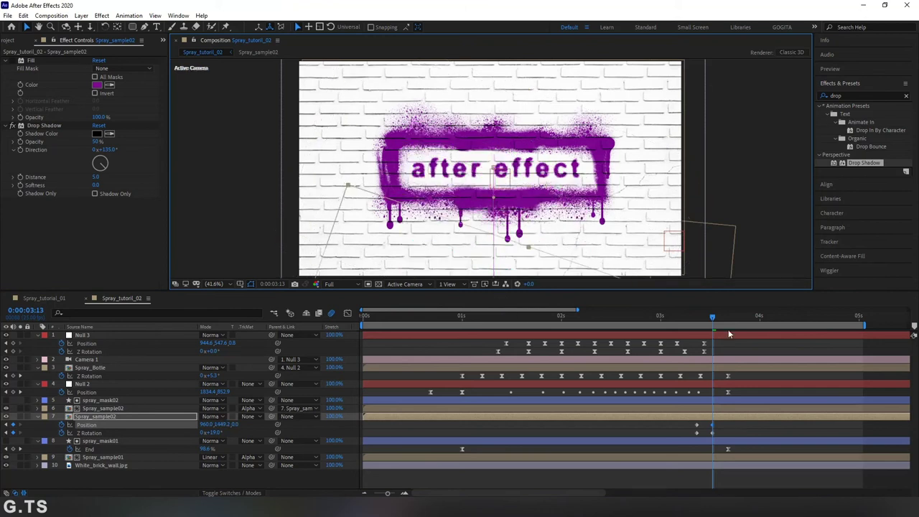
# Check the plate's drop around 0:00:03:09 and parent spray_mask02 to the lower Spray_sample02 layer
pyautogui.moveTo(712, 320); pyautogui.dragTo(698, 336)
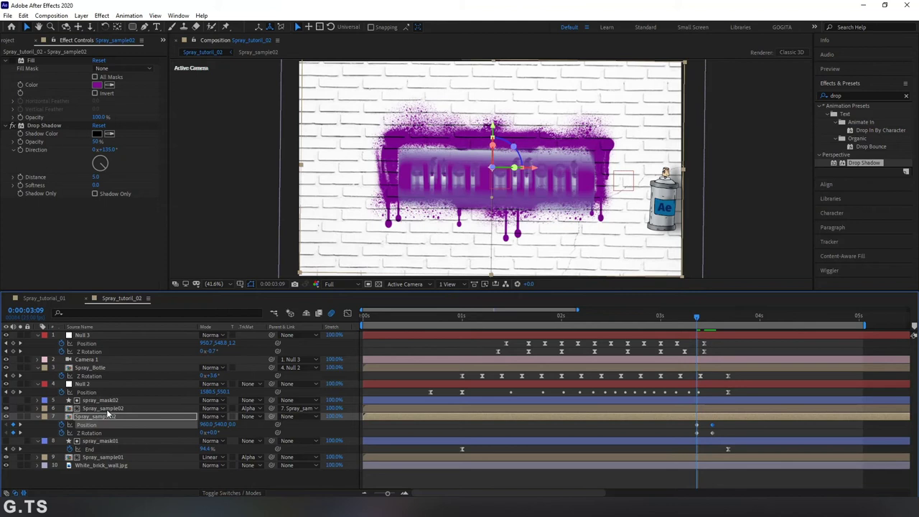
pyautogui.click(677, 316)
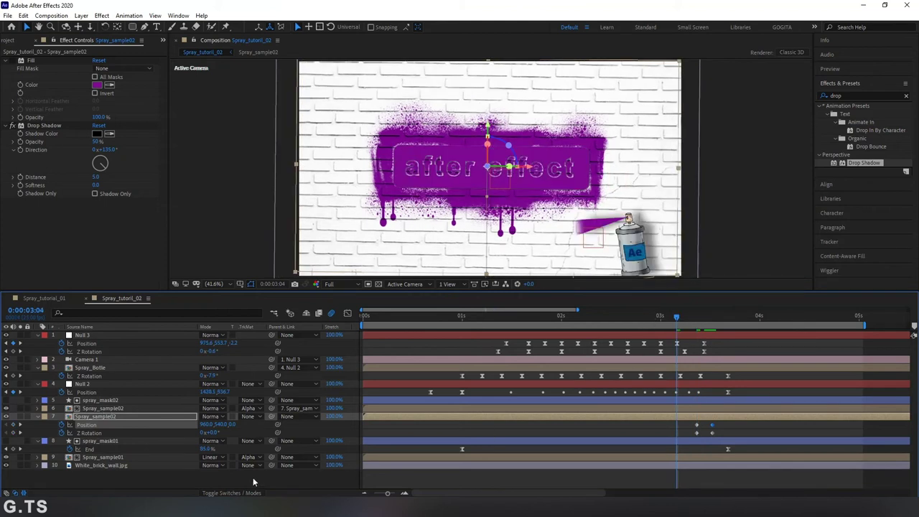
pyautogui.click(99, 408)
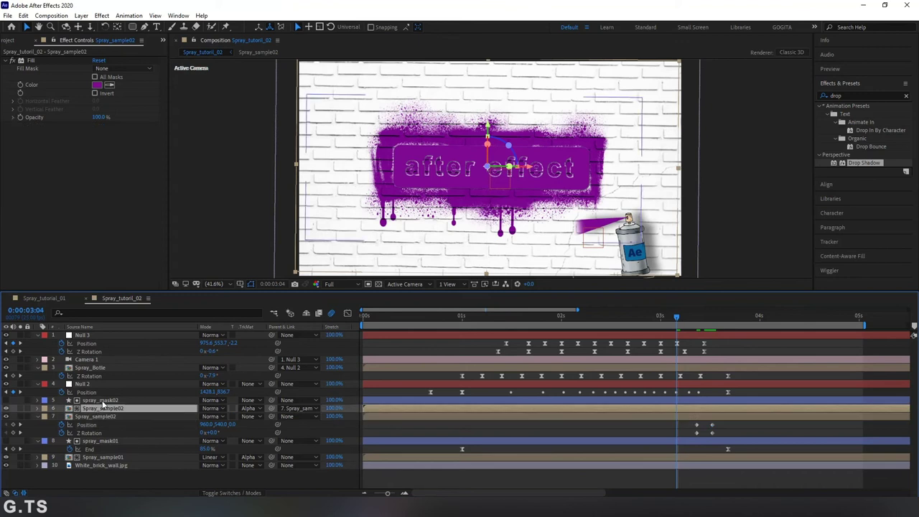
pyautogui.click(103, 400)
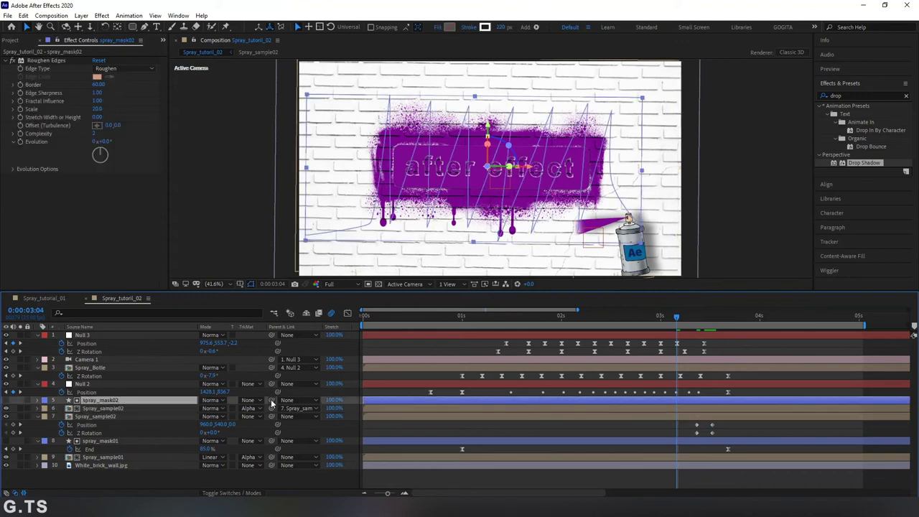
pyautogui.moveTo(133, 406); pyautogui.dragTo(108, 416)
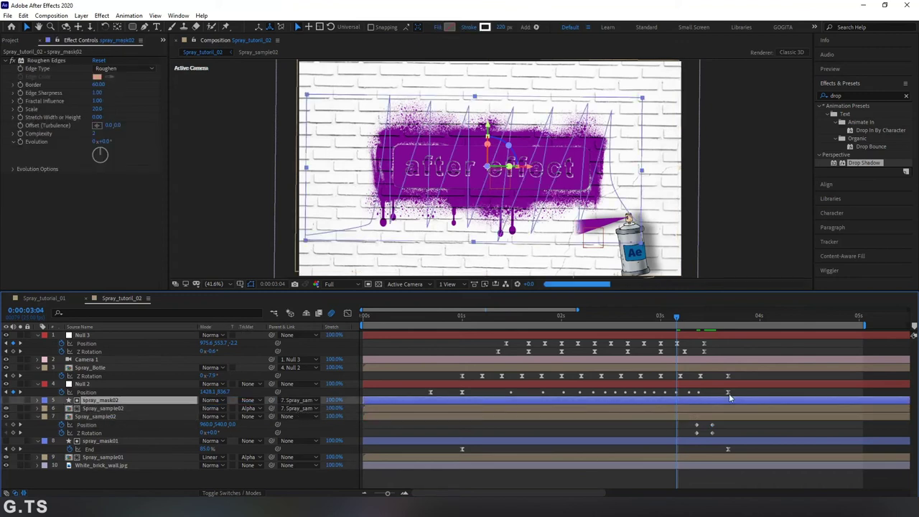
# Set the composition preview resolution to Quarter and check the frame at 0:00:03:08
pyautogui.moveTo(692, 320); pyautogui.dragTo(694, 338)
pyautogui.click(339, 284)
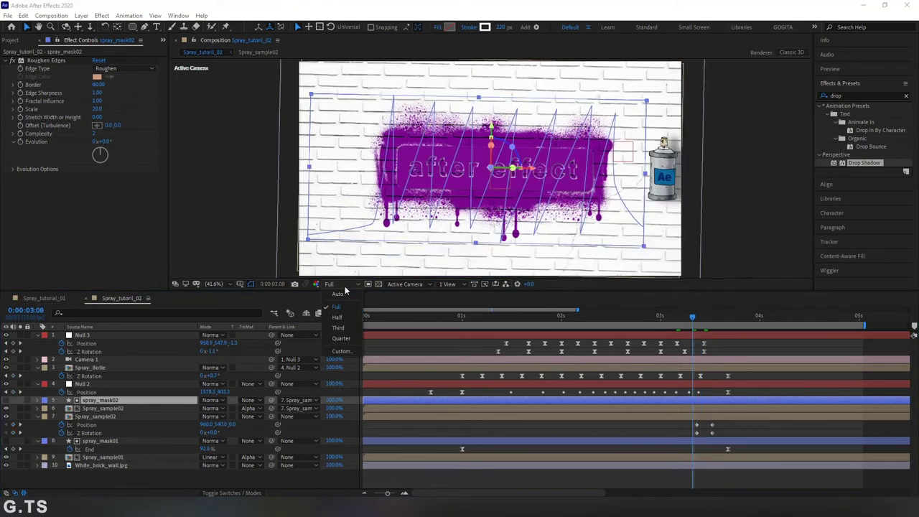
pyautogui.click(341, 338)
pyautogui.moveTo(692, 319)
pyautogui.mouseDown()
pyautogui.moveTo(682, 331)
pyautogui.moveTo(692, 334)
pyautogui.mouseUp()
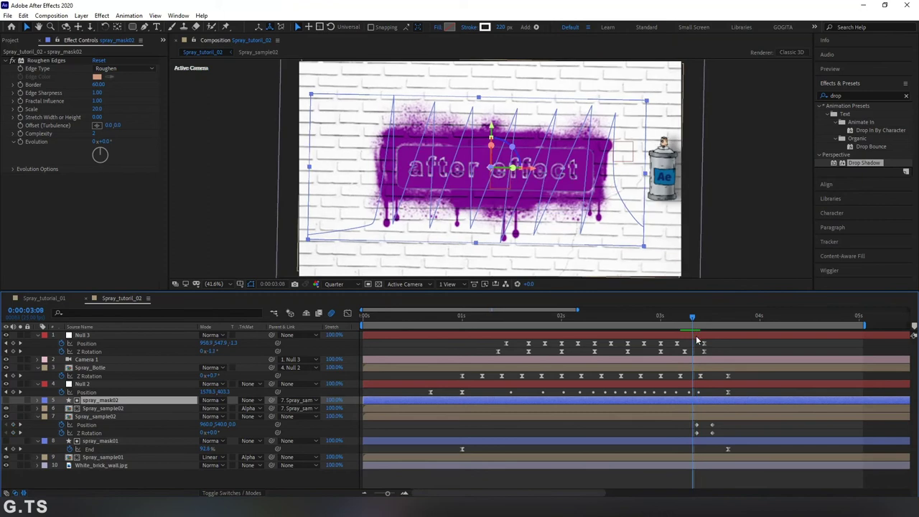
# Delay the lower Spray_sample02 layer's ending Position and Z Rotation keyframes to about 0:00:03:21 and apply Easy Ease to all four keyframes
pyautogui.moveTo(719, 421)
pyautogui.mouseDown()
pyautogui.moveTo(707, 435)
pyautogui.moveTo(752, 427)
pyautogui.mouseUp()
pyautogui.keyDown('shift'); pyautogui.click(694, 433); pyautogui.keyUp('shift')
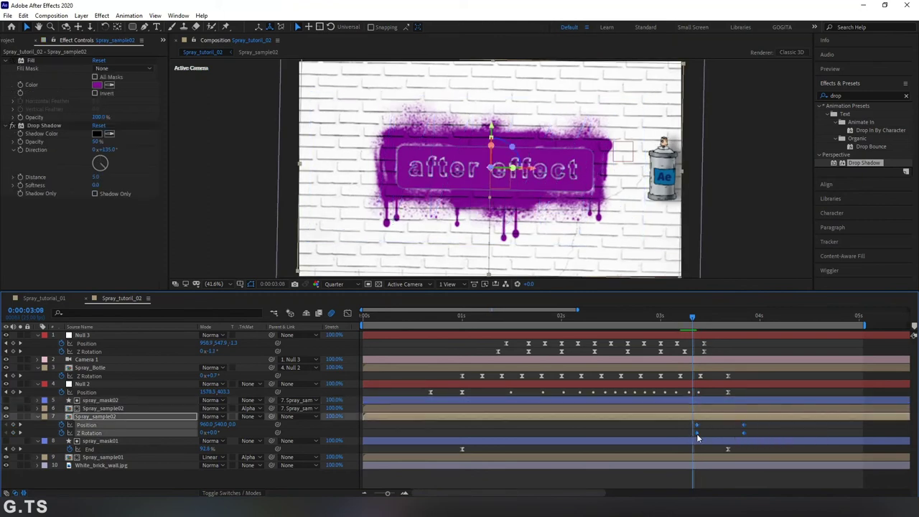
pyautogui.rightClick(695, 434)
pyautogui.moveTo(718, 428)
pyautogui.click(643, 364)
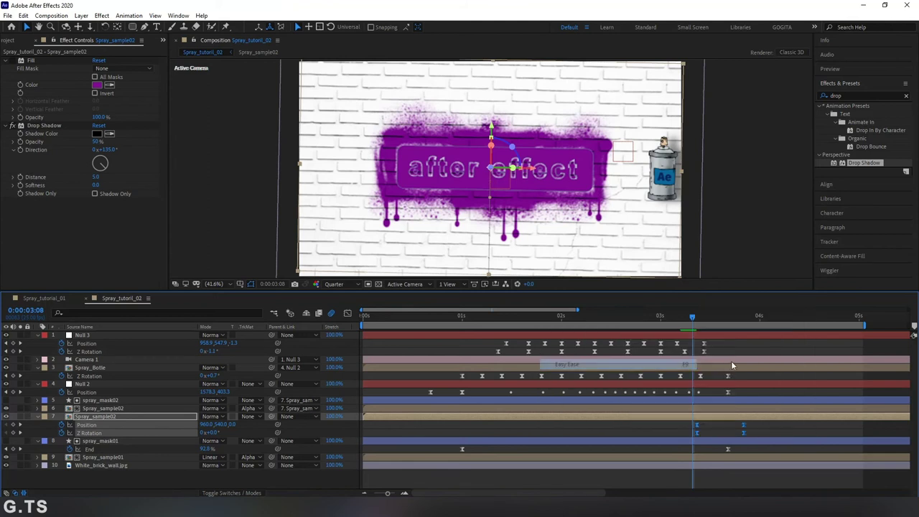
# Play back the animation from 0:00:03:00 and from the start to review the spraying and the plate's drop
pyautogui.click(662, 314)
pyautogui.press('space')
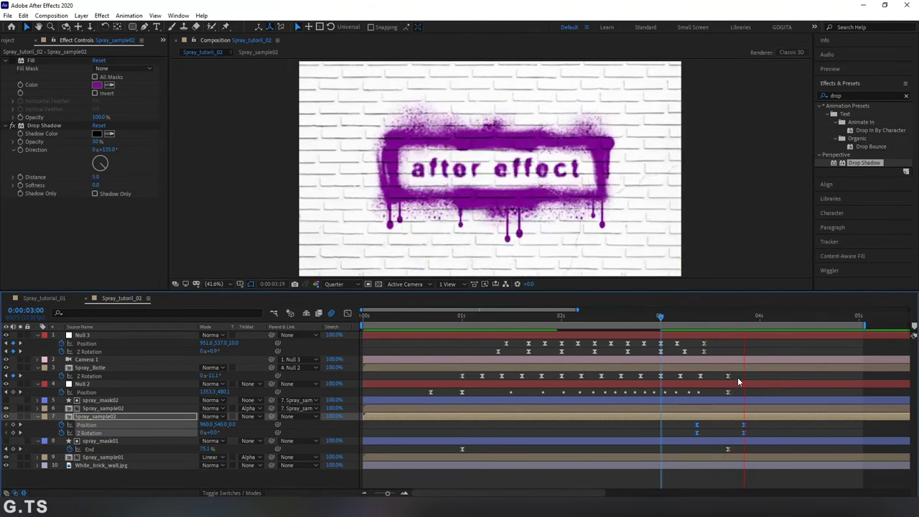
pyautogui.click(370, 327)
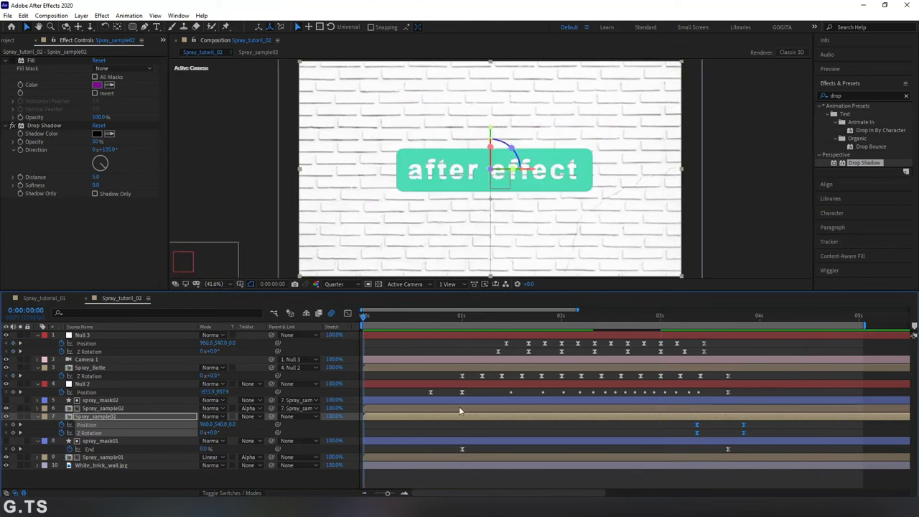
pyautogui.press('space')
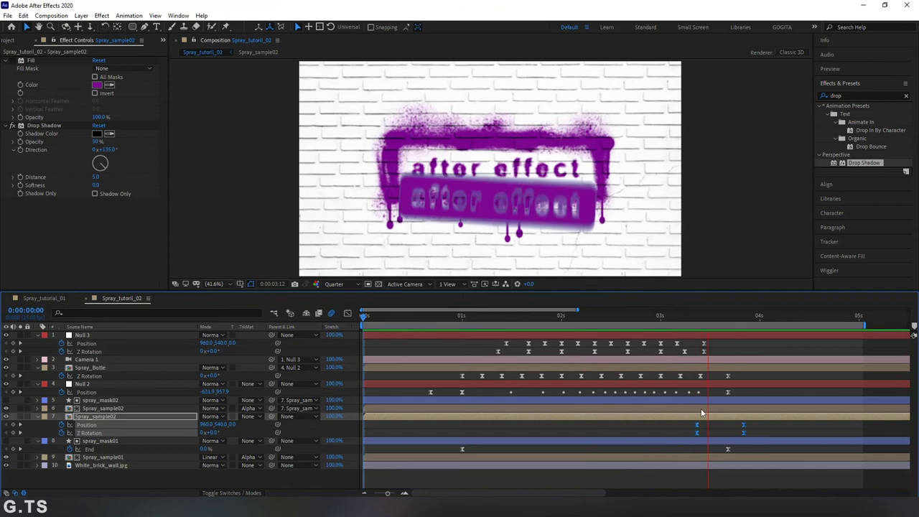
pyautogui.moveTo(689, 320); pyautogui.dragTo(442, 320)
pyautogui.press('space')
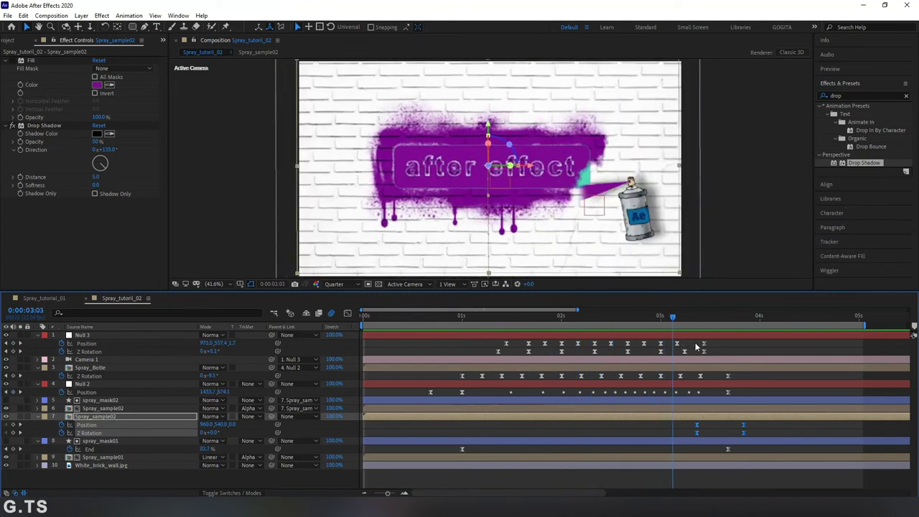
pyautogui.moveTo(781, 354); pyautogui.dragTo(465, 373)
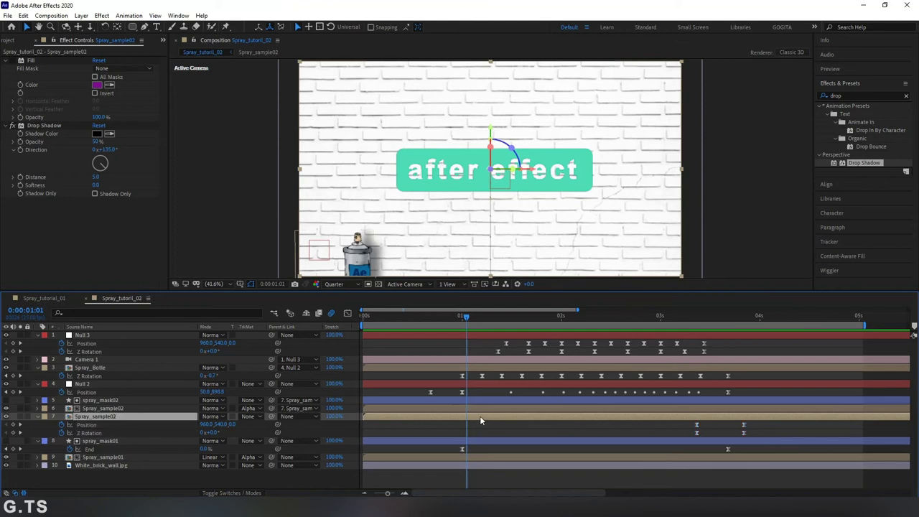
pyautogui.press('Home')
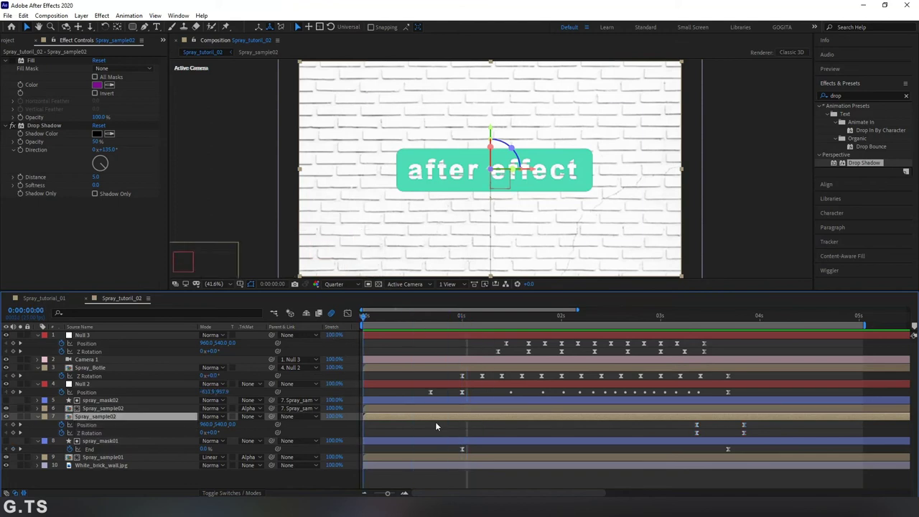
pyautogui.press('space')
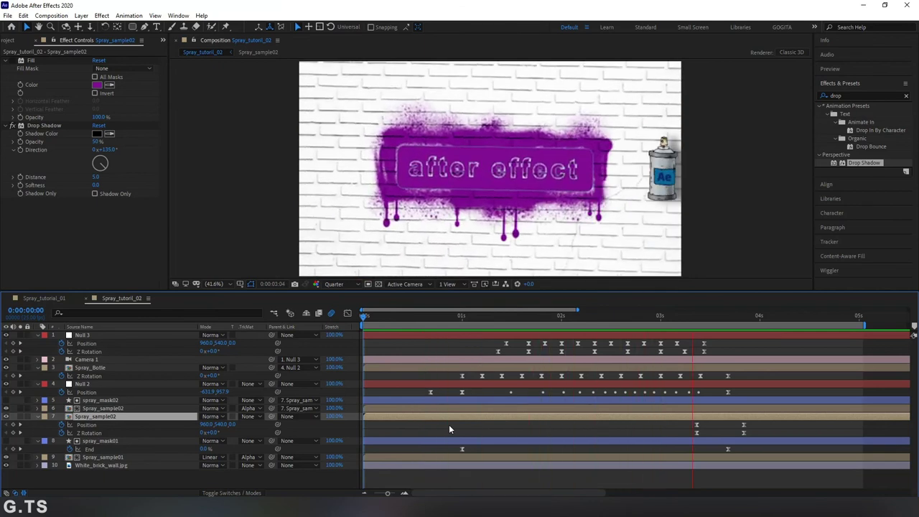
# Replay the plate's drop from 0:00:03:04 and the whole spraying from 0:00:01:00, stopping at 0:00:04:03
pyautogui.moveTo(708, 319); pyautogui.dragTo(692, 327)
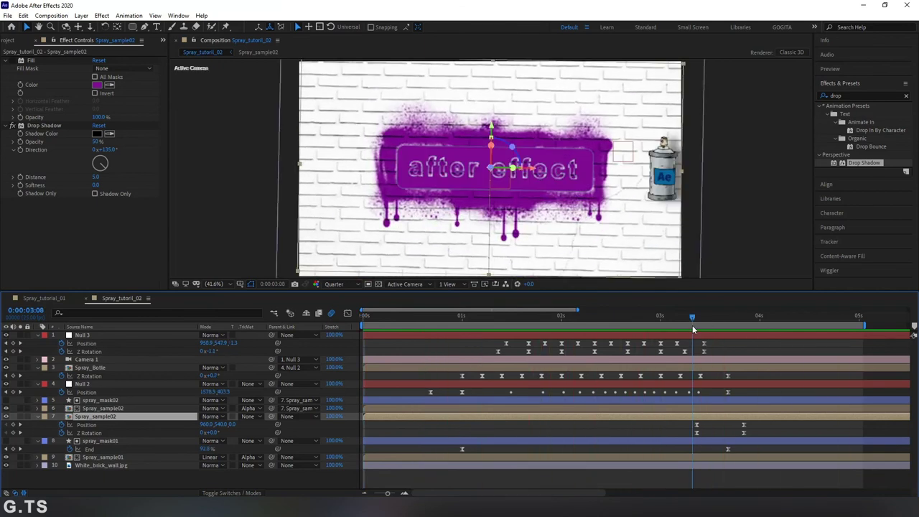
pyautogui.press('pageup')
pyautogui.press('pageup')
pyautogui.press('pageup')
pyautogui.press('pageup')
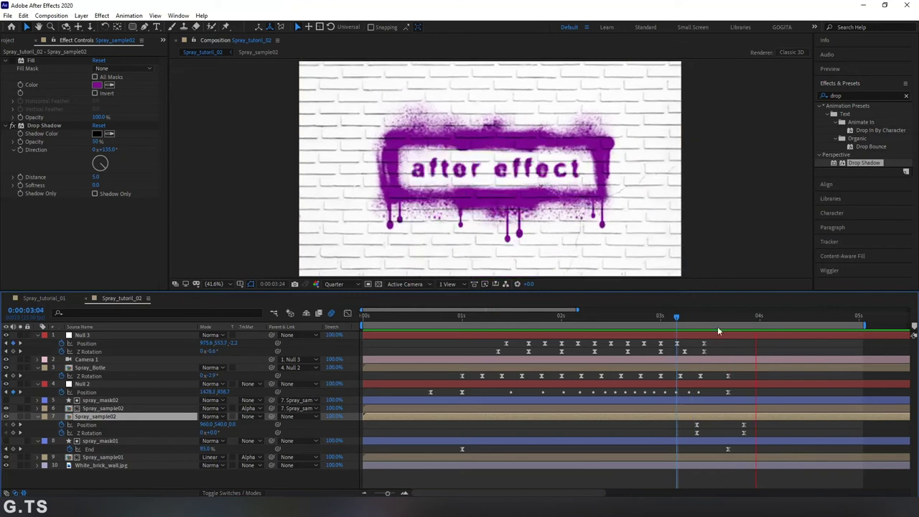
pyautogui.moveTo(676, 317)
pyautogui.mouseDown()
pyautogui.moveTo(763, 335)
pyautogui.moveTo(459, 357)
pyautogui.mouseUp()
pyautogui.press('space')
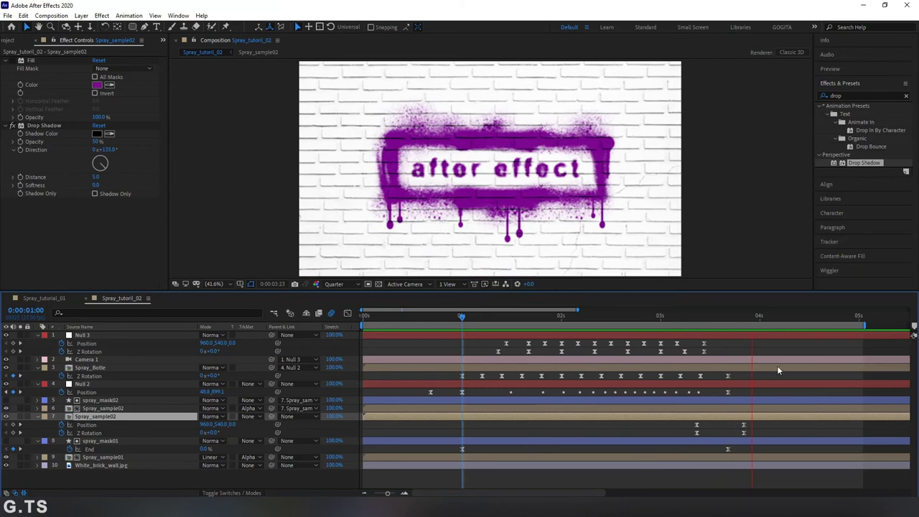
pyautogui.click(771, 325)
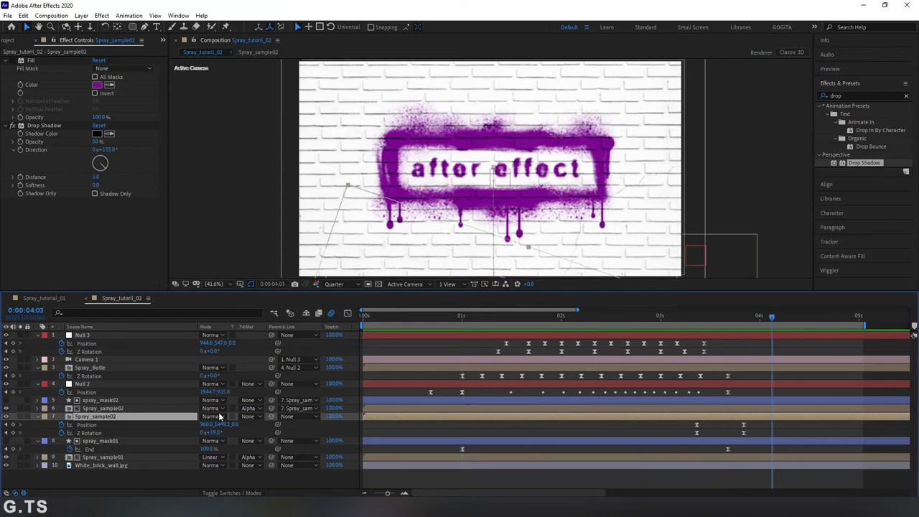
# Collapse all expanded layers and show only the keyframed properties of Null 3
pyautogui.click(38, 336)
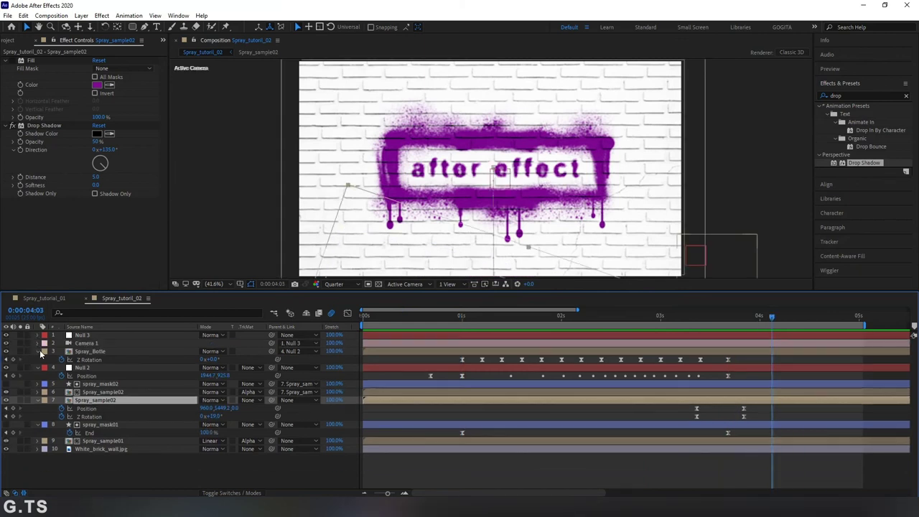
pyautogui.click(38, 351)
pyautogui.click(38, 359)
pyautogui.click(38, 384)
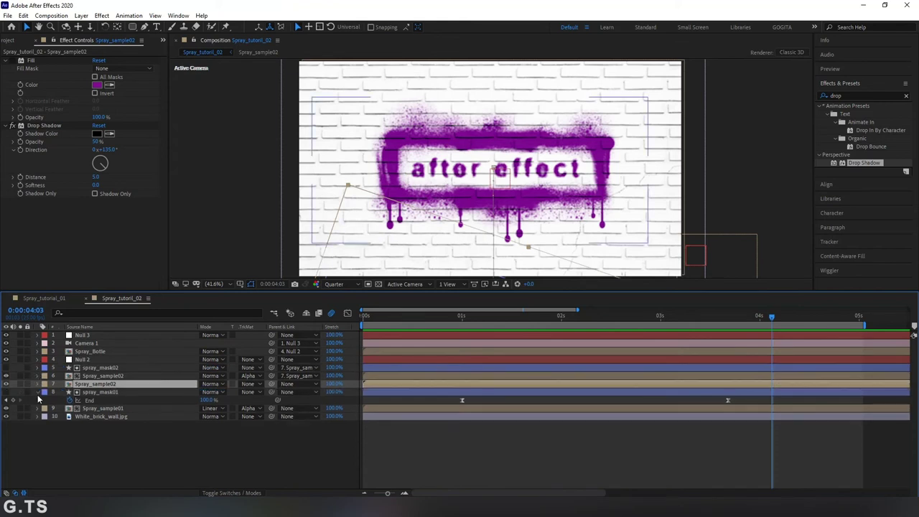
pyautogui.click(38, 392)
pyautogui.click(92, 336)
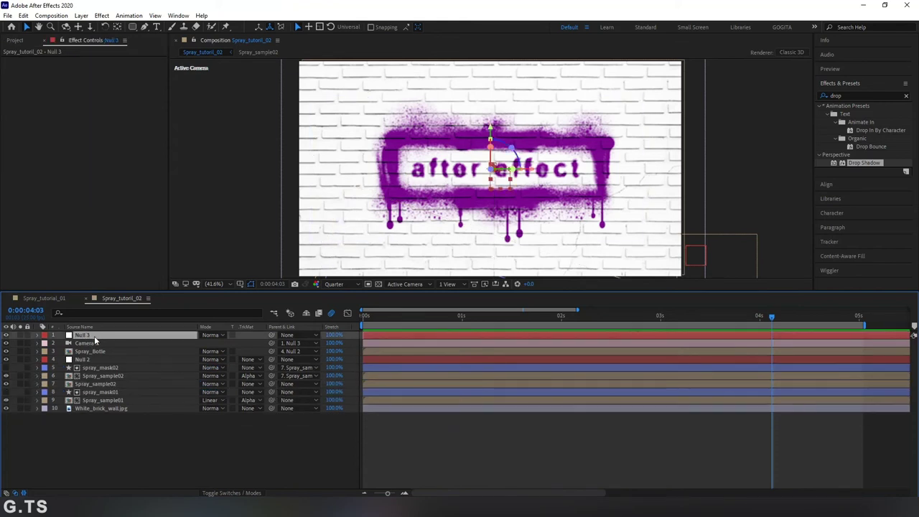
pyautogui.press('u')
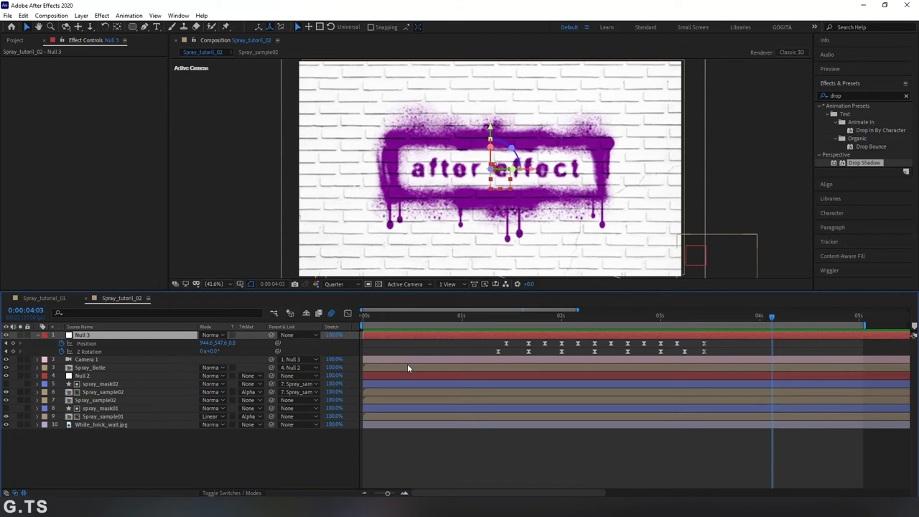
# Add a Position keyframe to Null 3 at 0:00:01:03 with a Z value of 2521 and preview the camera move
pyautogui.moveTo(487, 318)
pyautogui.mouseDown()
pyautogui.moveTo(401, 331)
pyautogui.moveTo(469, 339)
pyautogui.moveTo(473, 317)
pyautogui.mouseUp()
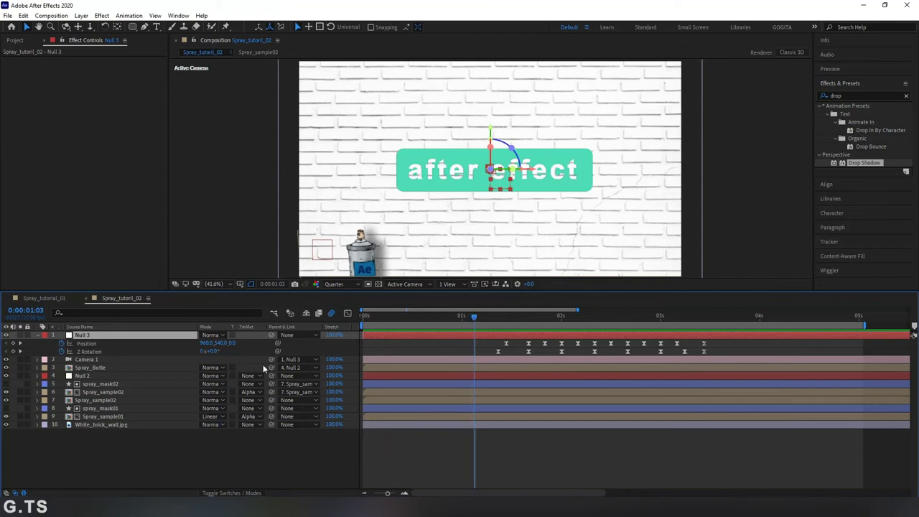
pyautogui.moveTo(230, 346); pyautogui.dragTo(704, 394)
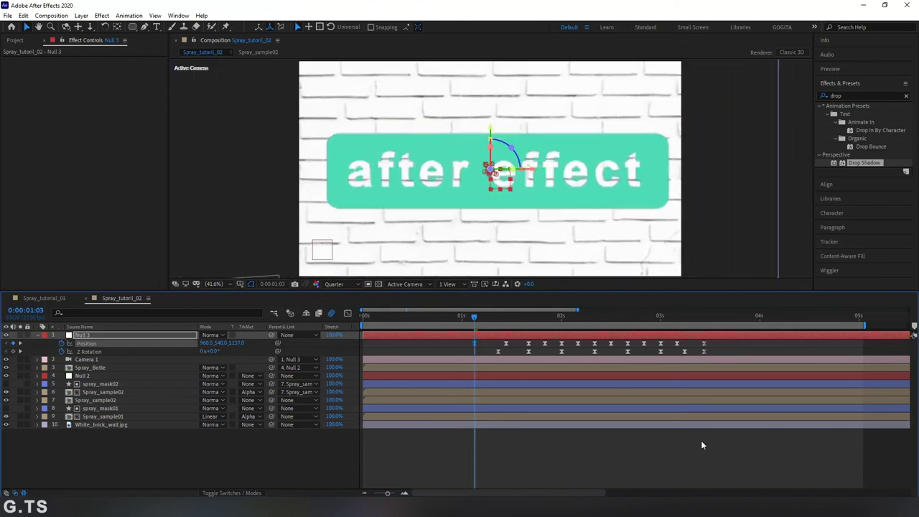
pyautogui.moveTo(235, 347); pyautogui.dragTo(903, 397)
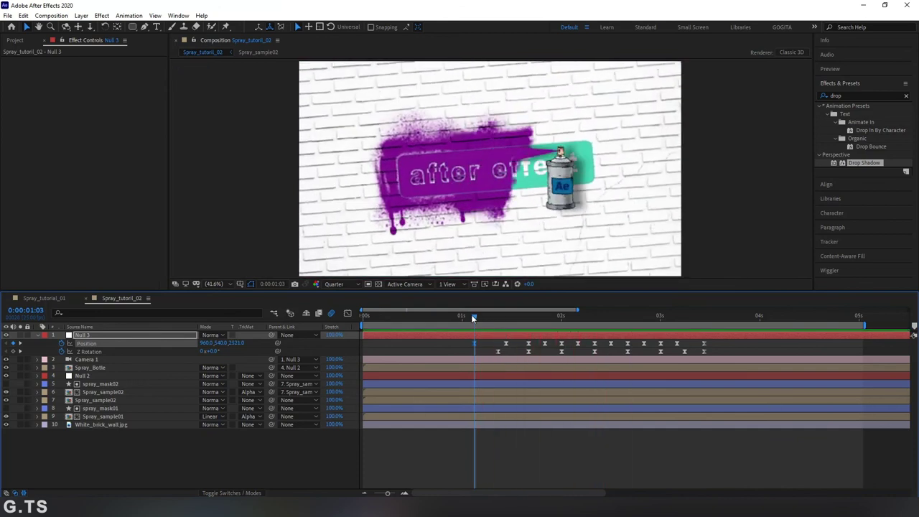
pyautogui.press('space')
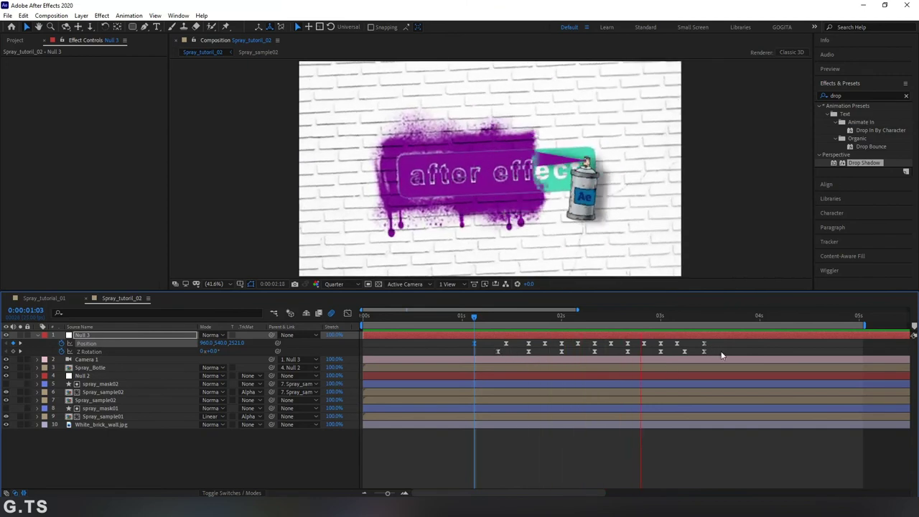
pyautogui.click(694, 322)
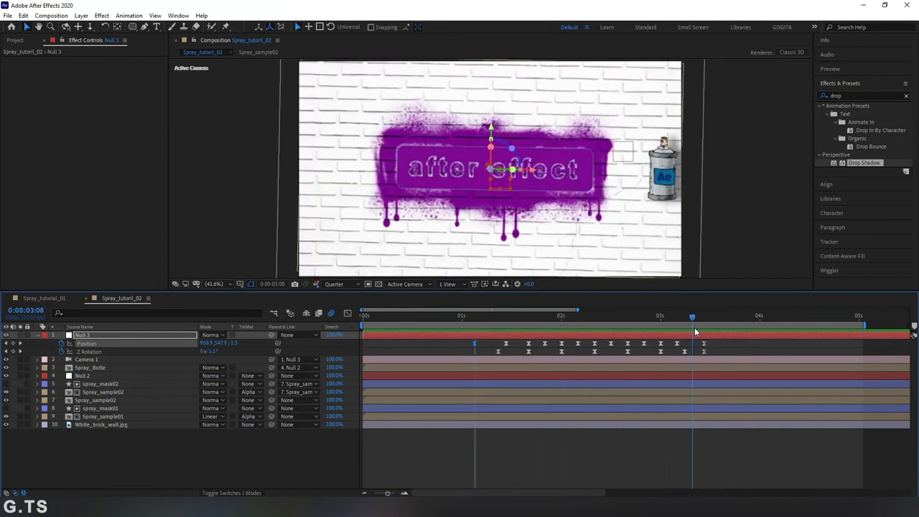
# Set Null 3's Z Position at the 0:00:03:11 keyframe to about -343 and check the camera pull-back up to 0:00:03:15
pyautogui.moveTo(697, 332)
pyautogui.mouseDown()
pyautogui.moveTo(685, 332)
pyautogui.moveTo(704, 338)
pyautogui.mouseUp()
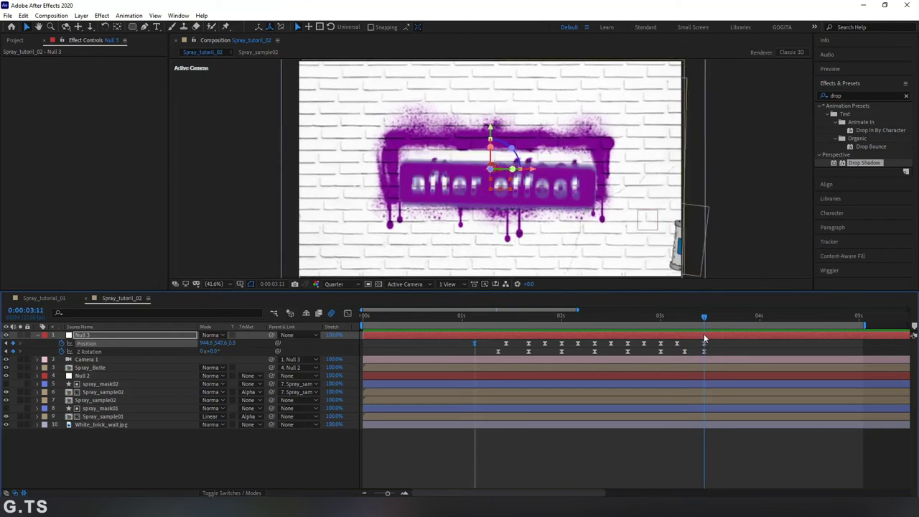
pyautogui.click(252, 473)
pyautogui.click(168, 344)
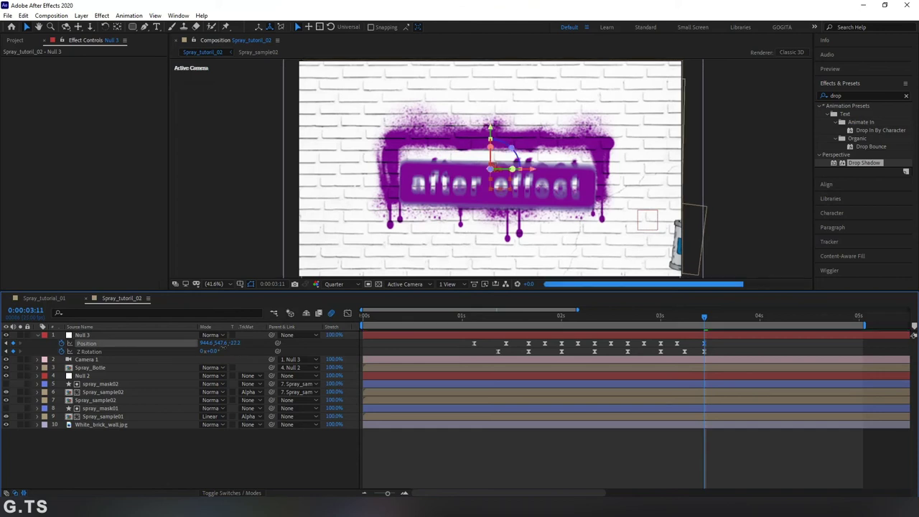
pyautogui.moveTo(237, 342); pyautogui.dragTo(204, 342)
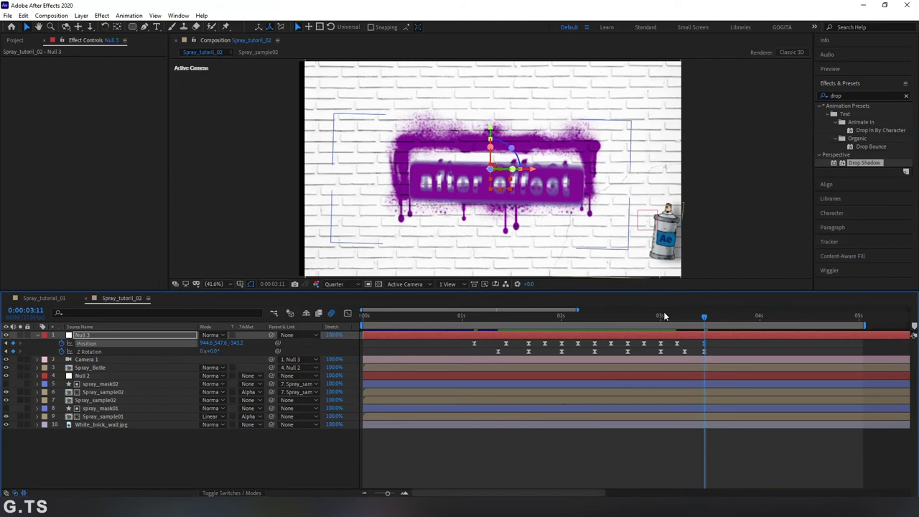
pyautogui.moveTo(671, 316); pyautogui.dragTo(720, 323)
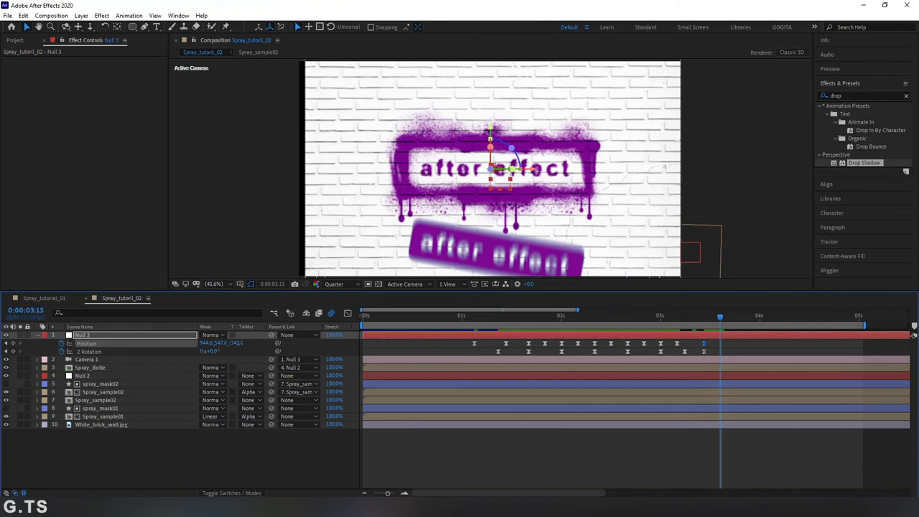
# Add a Position keyframe to Null 3 at 0:00:03:14 with Z at 0, raise Z further for a push-in, and preview from 0:00:03:00
pyautogui.hotkey('ctrl', 'Down')
pyautogui.moveTo(720, 323)
pyautogui.mouseDown()
pyautogui.moveTo(687, 316)
pyautogui.moveTo(711, 326)
pyautogui.moveTo(672, 332)
pyautogui.moveTo(717, 337)
pyautogui.mouseUp()
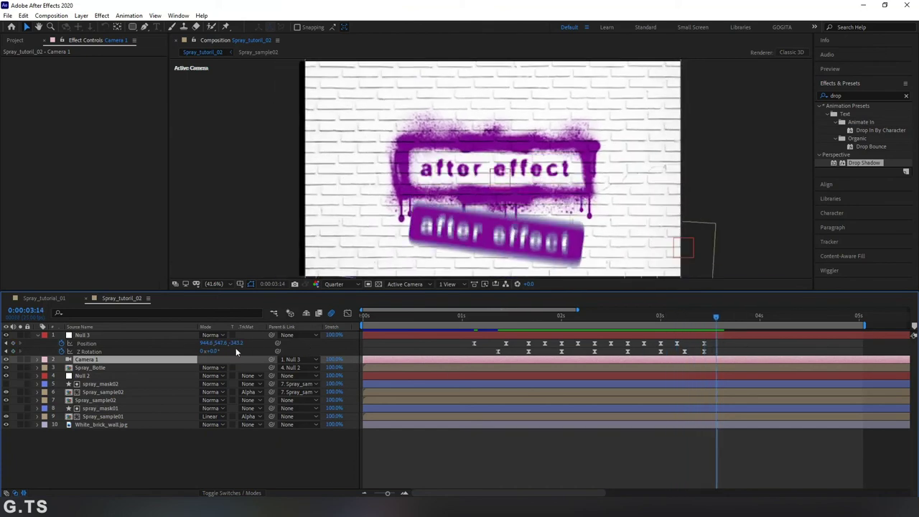
pyautogui.write('0')
pyautogui.press('Return')
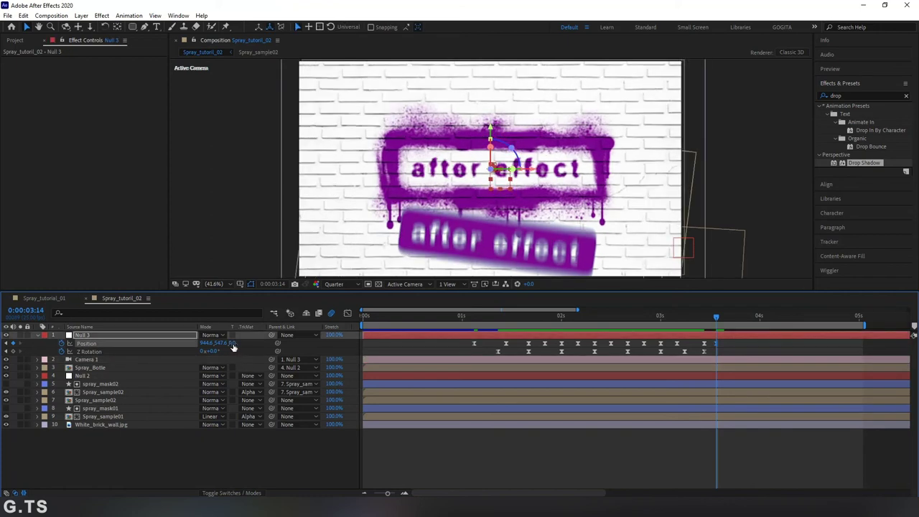
pyautogui.moveTo(231, 343); pyautogui.dragTo(404, 354)
pyautogui.moveTo(233, 342)
pyautogui.mouseDown()
pyautogui.moveTo(715, 315)
pyautogui.moveTo(660, 316)
pyautogui.mouseUp()
pyautogui.press('space')
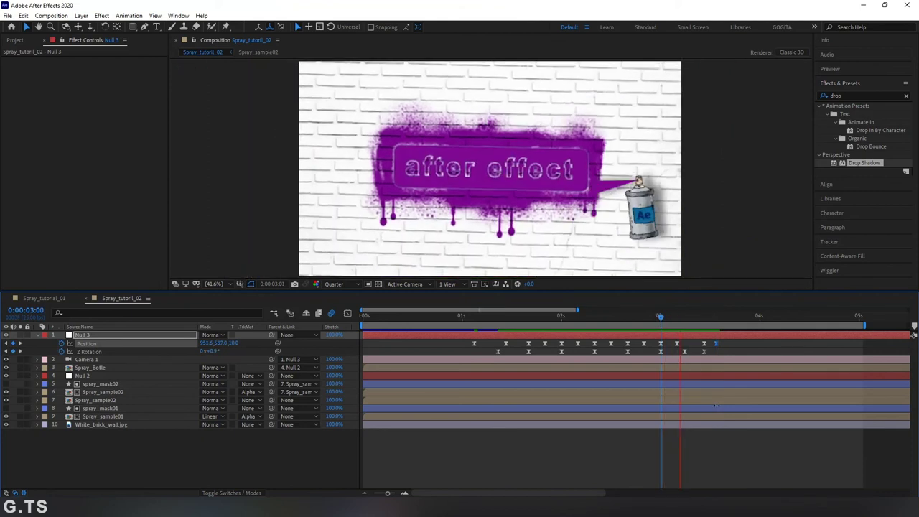
pyautogui.press('space')
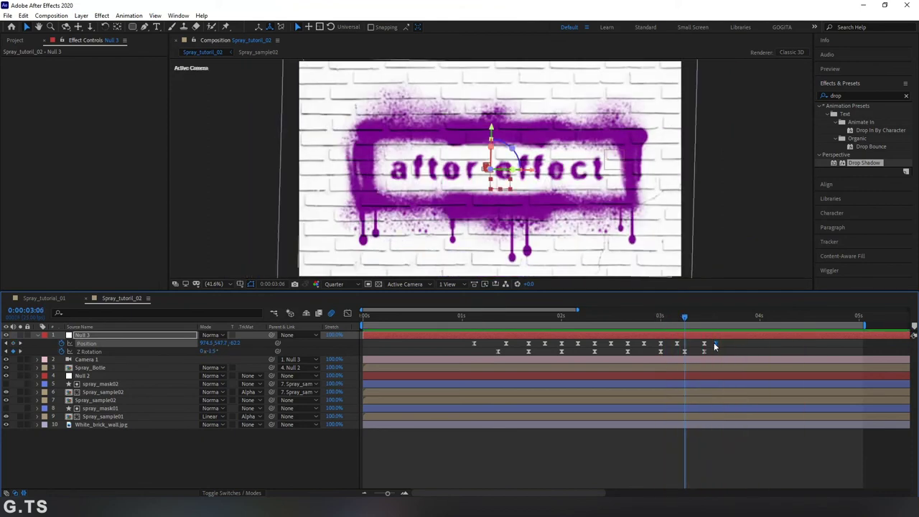
# Move Null 3's last Position keyframe to 0:00:03:18 and preview the slower push-in from about 0:00:03:00
pyautogui.moveTo(713, 343); pyautogui.dragTo(730, 344)
pyautogui.click(658, 315)
pyautogui.press('space')
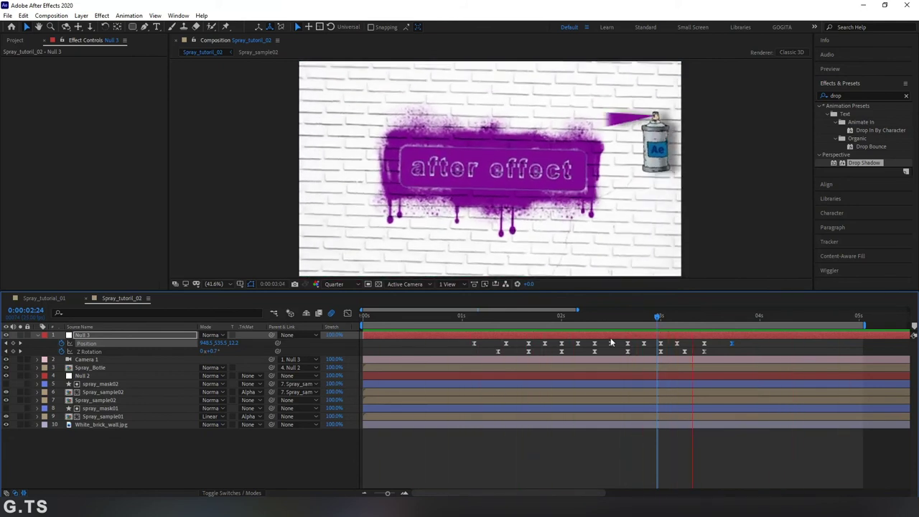
# Start the work area at 0:00:01:03, on Null 3's first Position keyframe, and deselect the layer
pyautogui.click(472, 324)
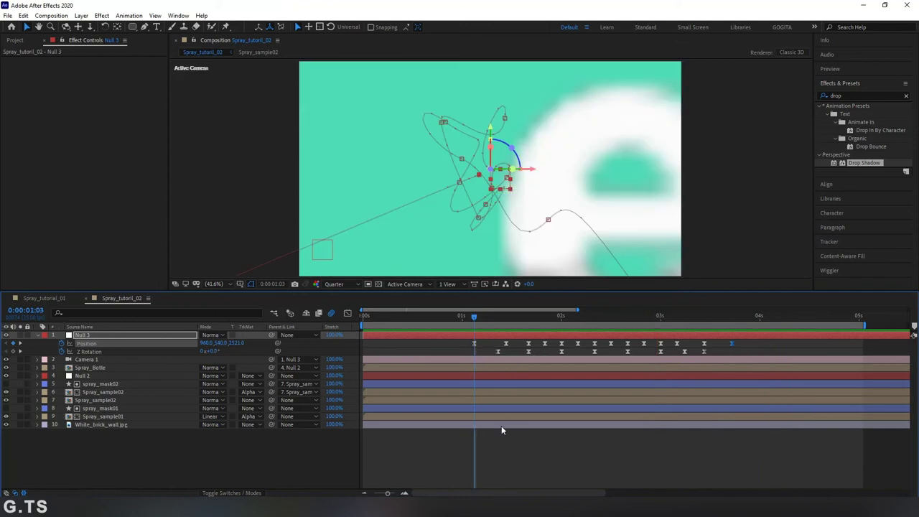
pyautogui.press('space')
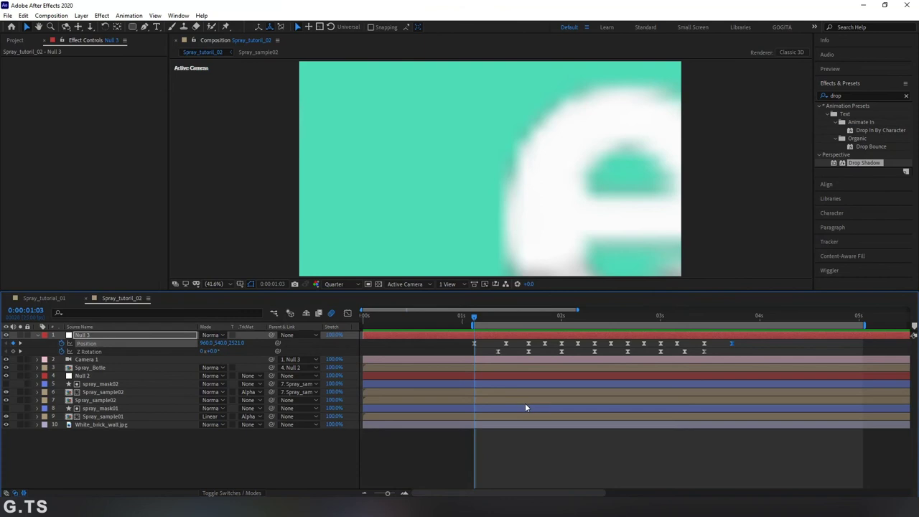
pyautogui.click(478, 324)
pyautogui.moveTo(478, 325); pyautogui.dragTo(475, 326)
pyautogui.click(206, 466)
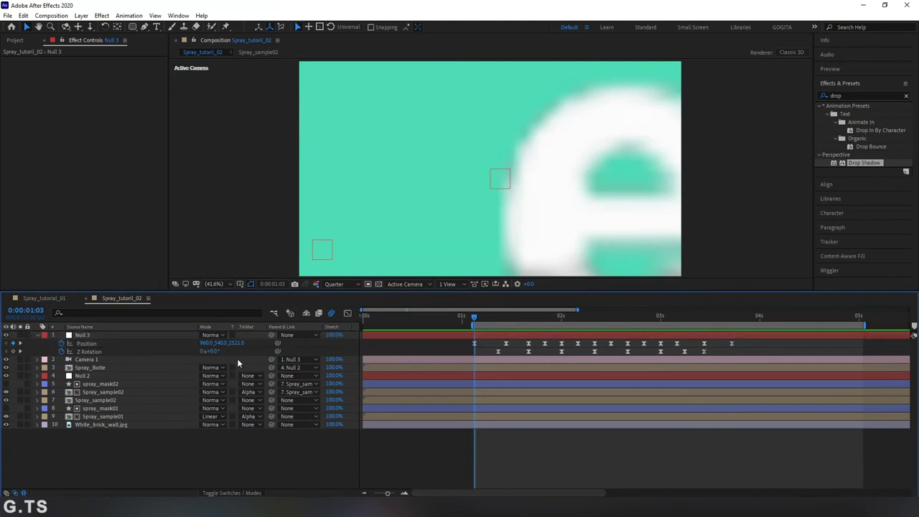
# Try a Z Position of 3012 for Null 3 at 0:00:01:03 and preview the opening camera move
pyautogui.click(234, 346)
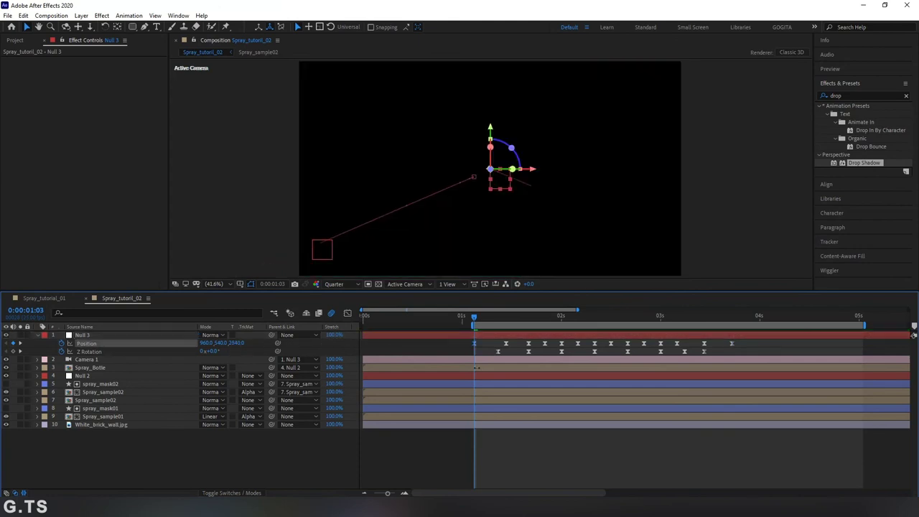
pyautogui.press('space')
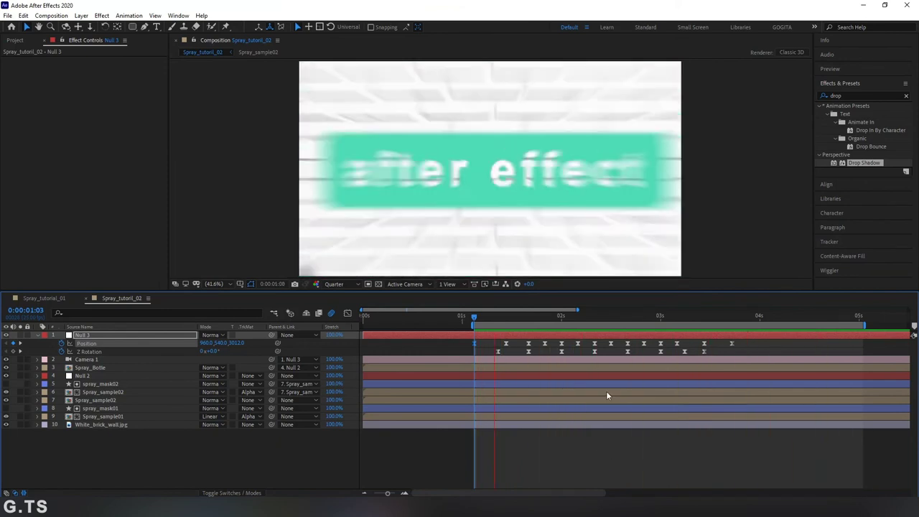
pyautogui.click(475, 316)
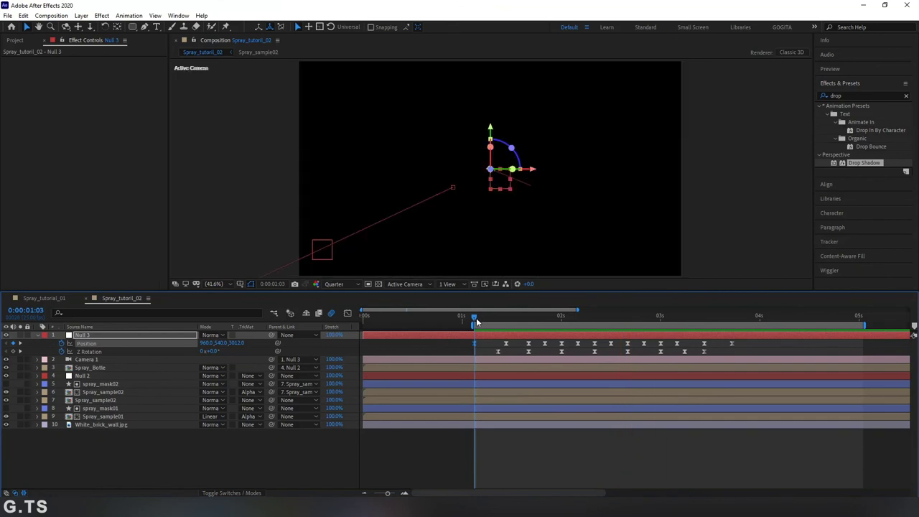
# Set Null 3's Z Position at 0:00:01:03 to 2659 and preview the whole animation
pyautogui.moveTo(234, 344); pyautogui.dragTo(218, 343)
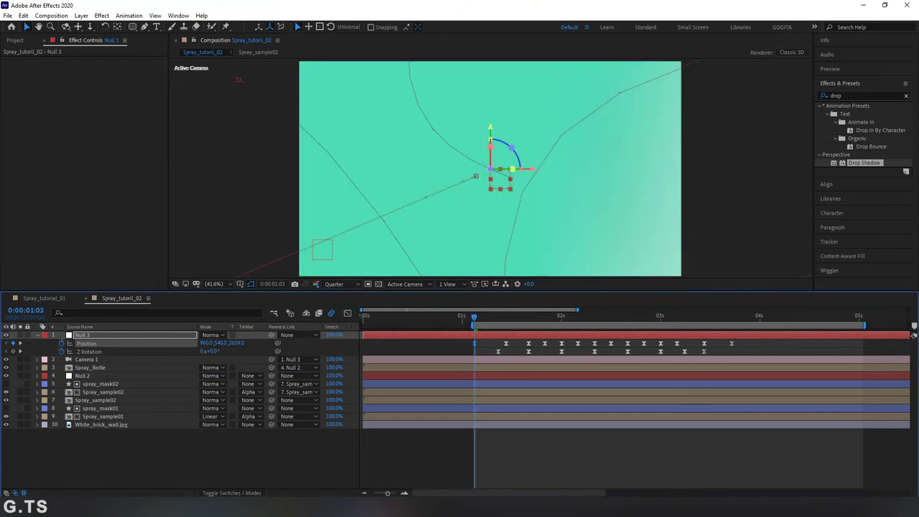
pyautogui.press('space')
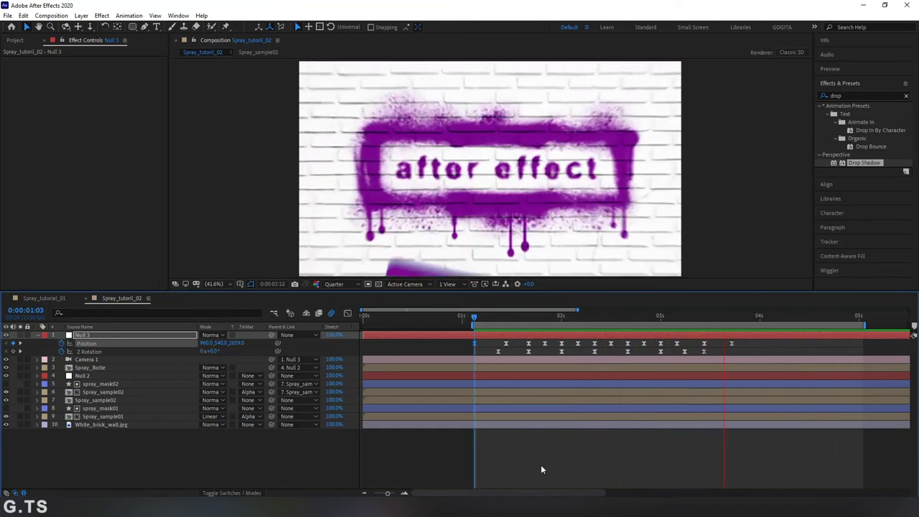
# Switch the composition preview to Full resolution and inspect the frame at 0:00:03:02
pyautogui.click(485, 322)
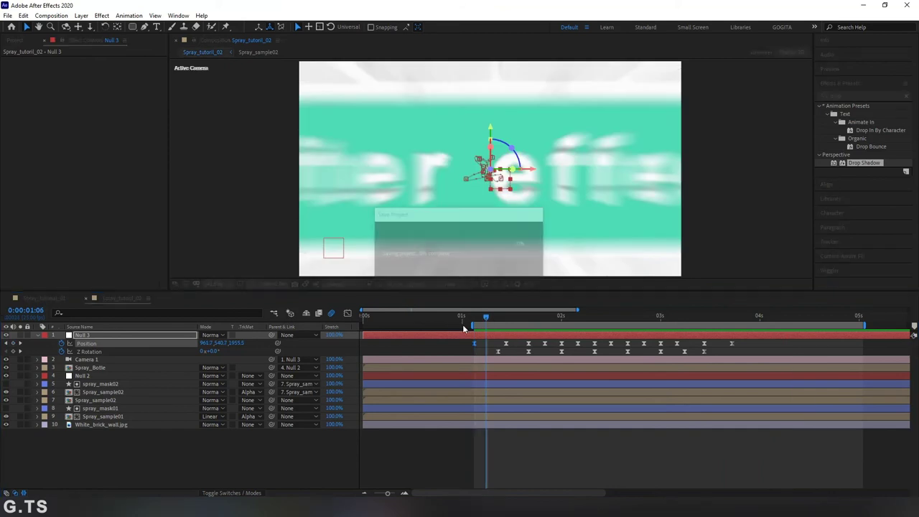
pyautogui.click(345, 283)
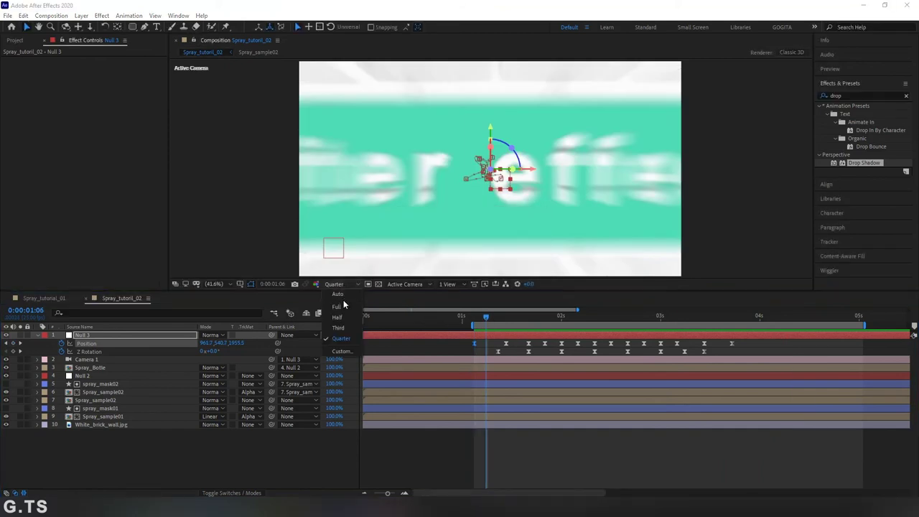
pyautogui.click(337, 306)
pyautogui.press('space')
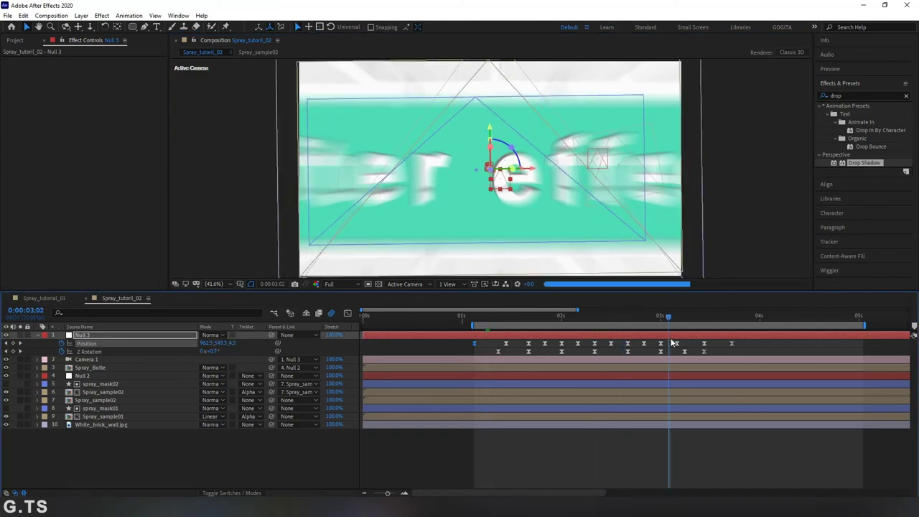
pyautogui.click(282, 467)
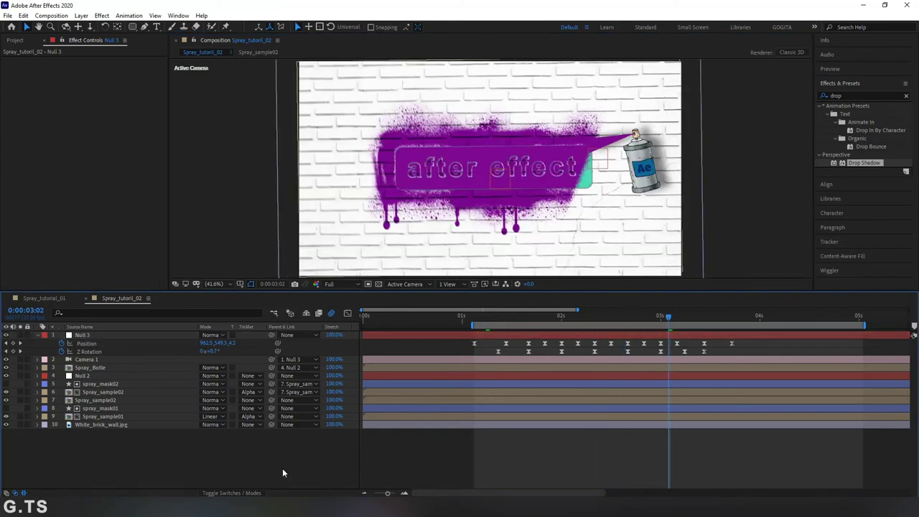
# Add a black 1920 × 1080 px solid layer above all other layers
pyautogui.rightClick(277, 471)
pyautogui.moveTo(339, 371)
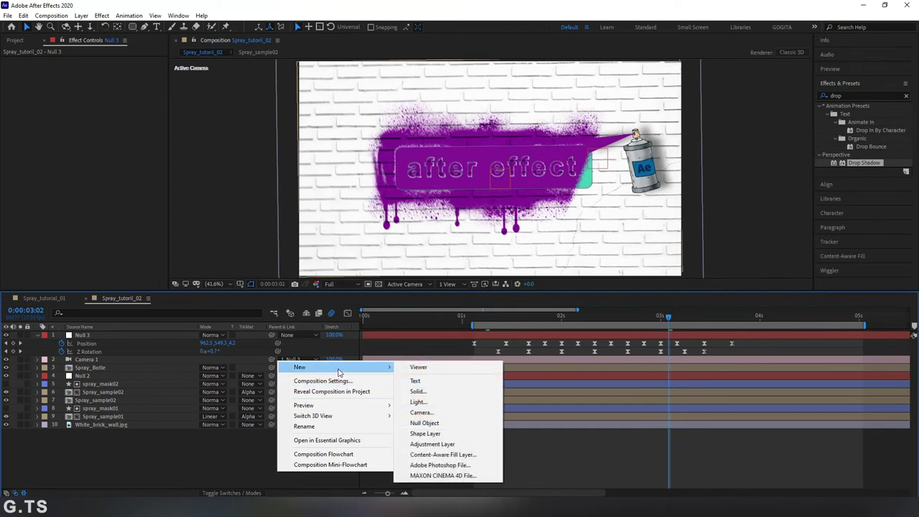
pyautogui.click(418, 391)
pyautogui.click(467, 322)
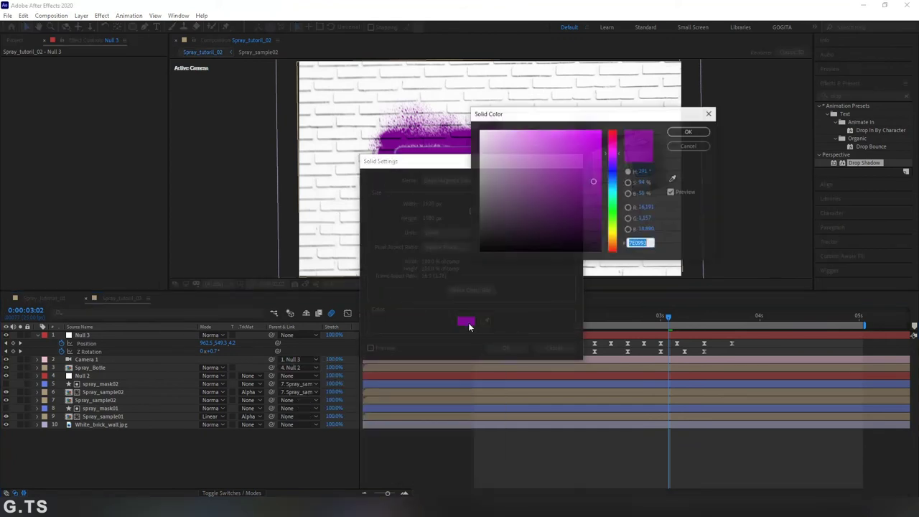
pyautogui.click(687, 146)
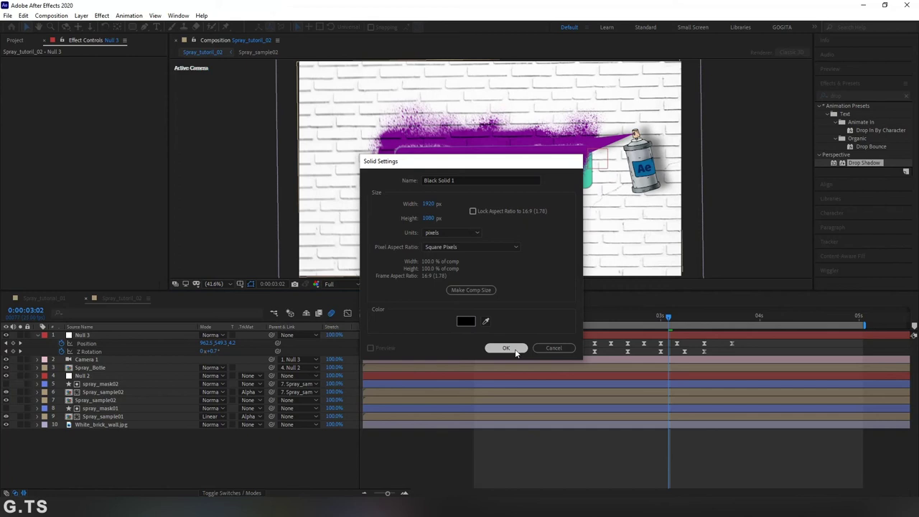
pyautogui.click(514, 349)
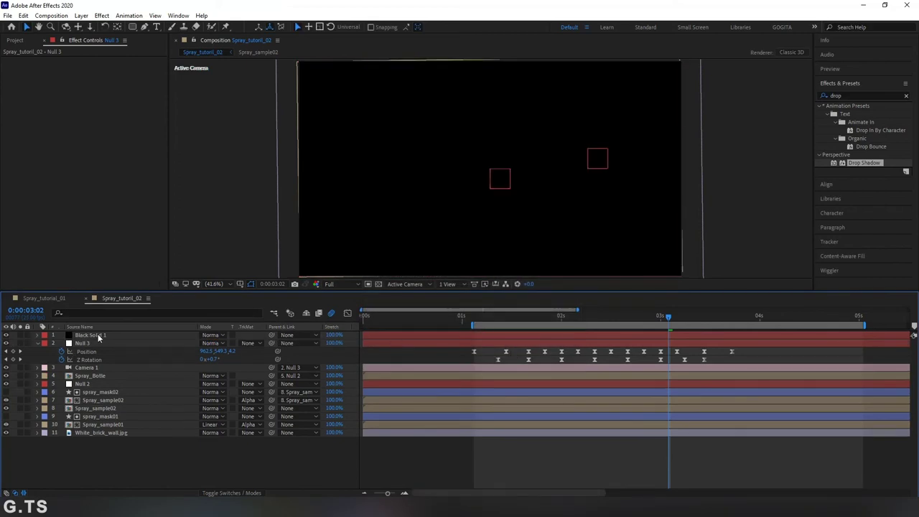
# Mask the black solid with an ellipse that fits the whole layer and set the mask mode to Subtract
pyautogui.click(99, 337)
pyautogui.click(132, 26)
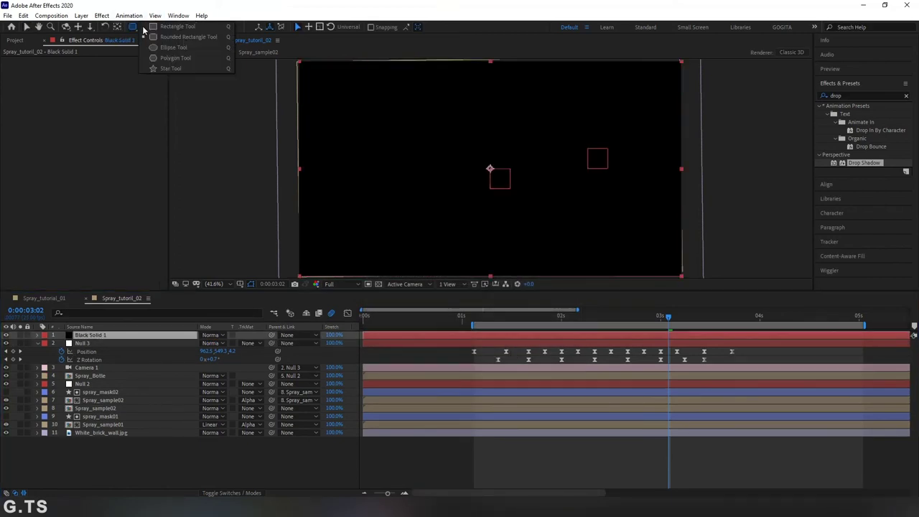
pyautogui.click(173, 47)
pyautogui.doubleClick(132, 26)
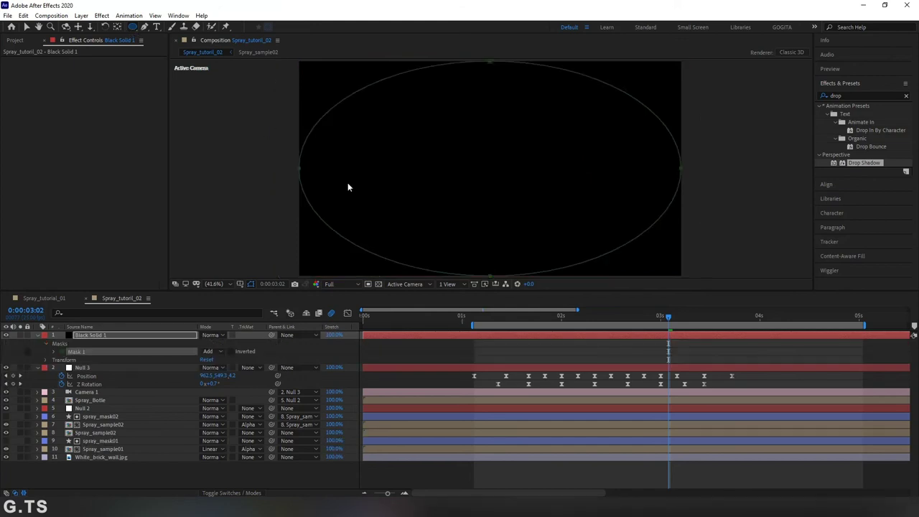
pyautogui.press('v')
pyautogui.click(210, 351)
pyautogui.click(220, 383)
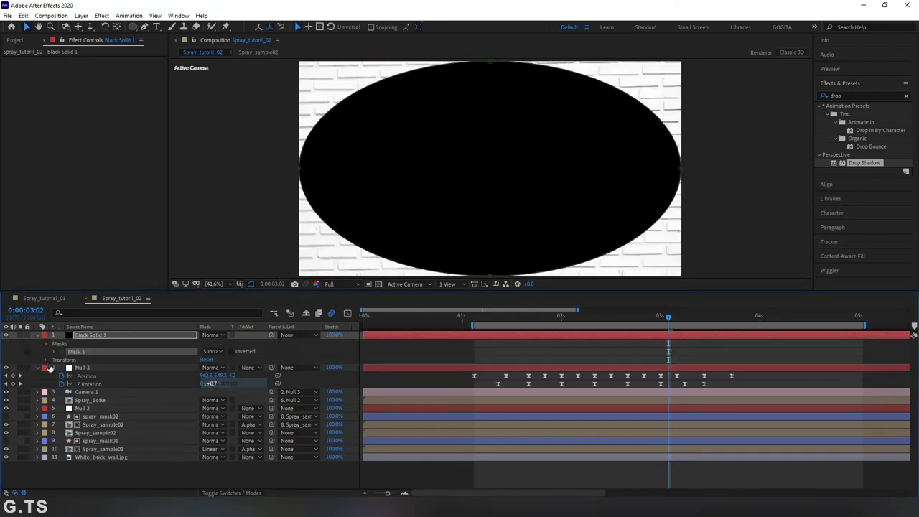
# Feather the black solid's mask by 555 pixels and set the layer's opacity to 25%
pyautogui.click(54, 350)
pyautogui.moveTo(221, 371); pyautogui.dragTo(502, 385)
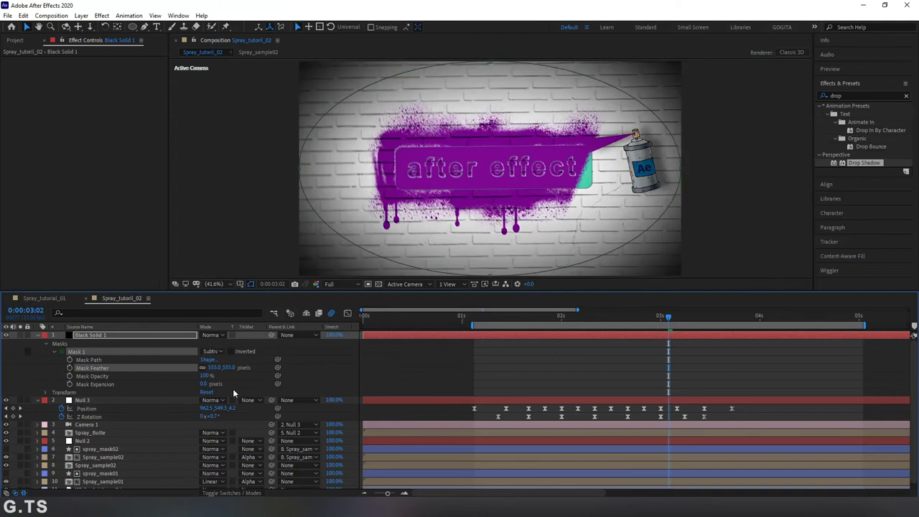
pyautogui.click(111, 337)
pyautogui.press('t')
pyautogui.click(208, 343)
pyautogui.write('25')
pyautogui.press('Return')
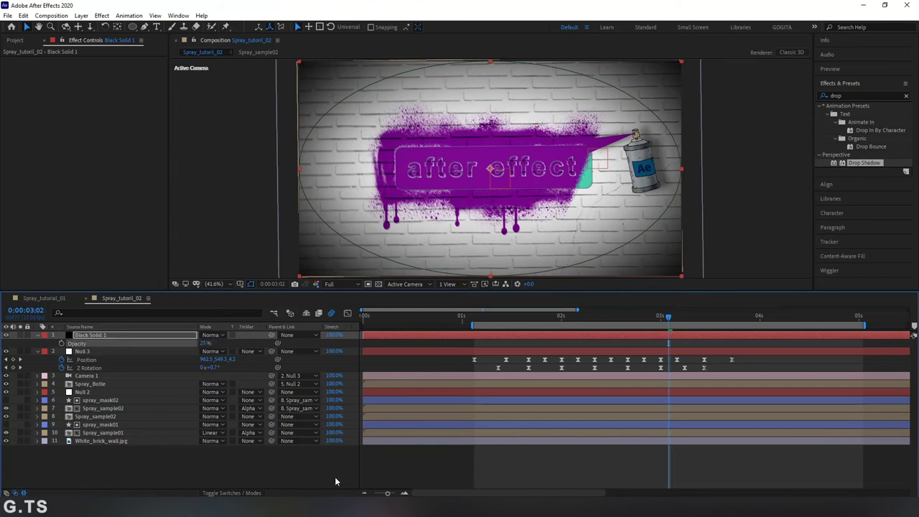
# Trim the composition to the work area starting at 0:00:01:03 and preview the finished animation
pyautogui.click(474, 319)
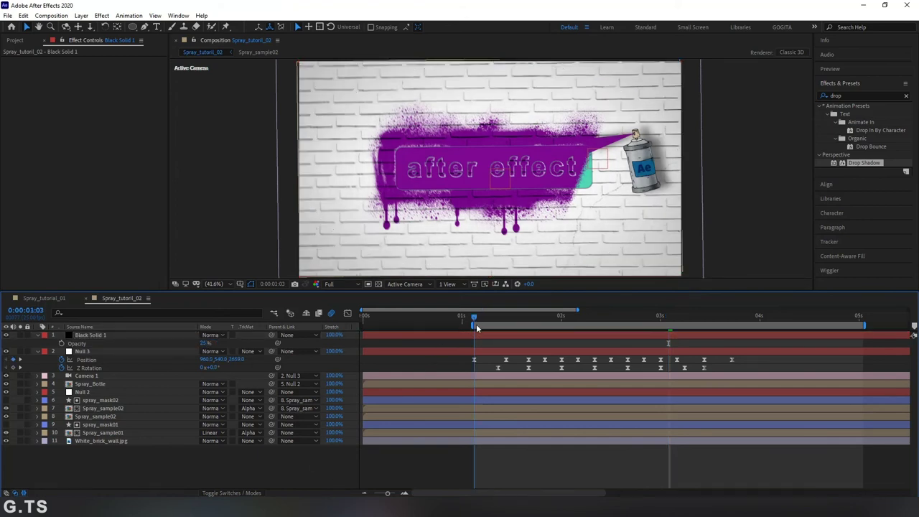
pyautogui.rightClick(473, 325)
pyautogui.click(510, 352)
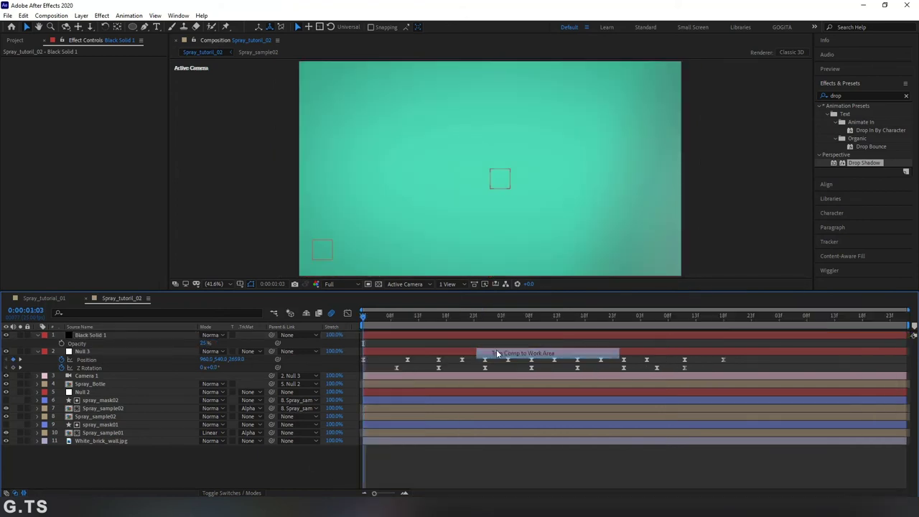
pyautogui.press('space')
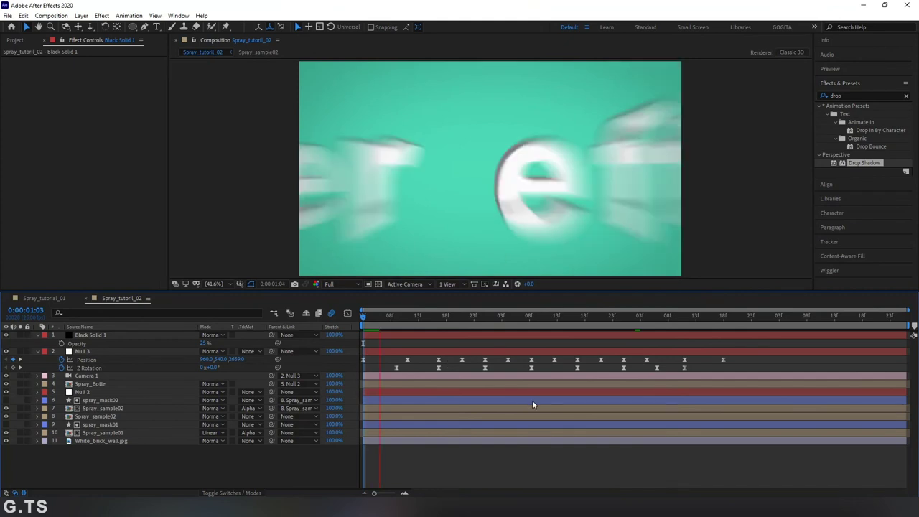
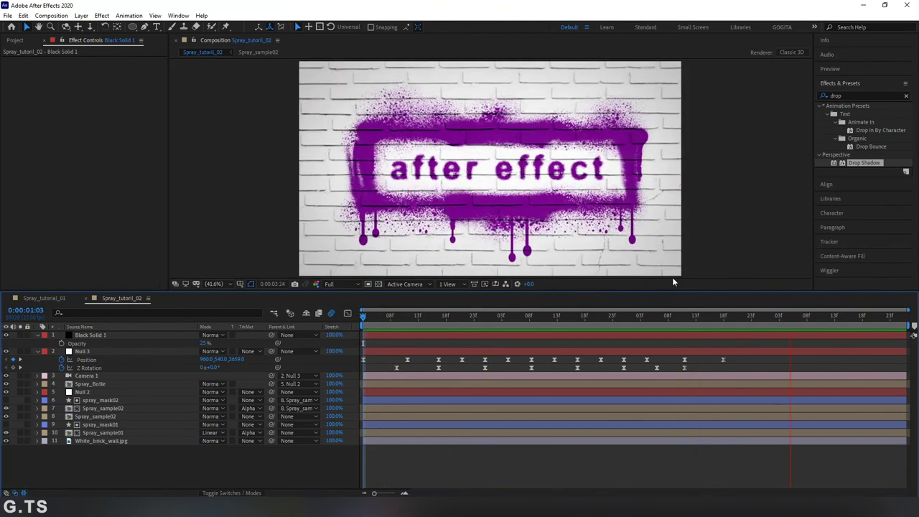
# At 0:00:03:10, scale the White_brick_wall.jpg layer to 75% so it covers the frame edges
pyautogui.moveTo(674, 327)
pyautogui.mouseDown()
pyautogui.moveTo(689, 328)
pyautogui.moveTo(680, 327)
pyautogui.mouseUp()
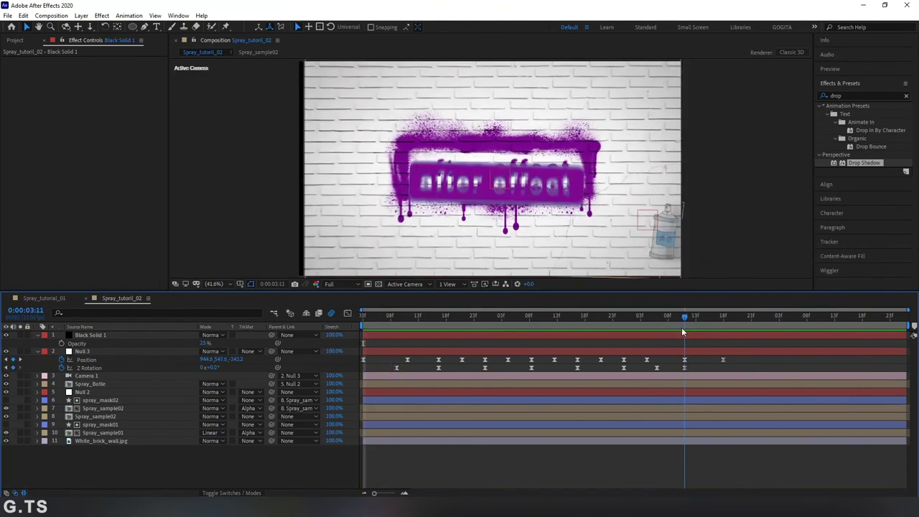
pyautogui.click(106, 441)
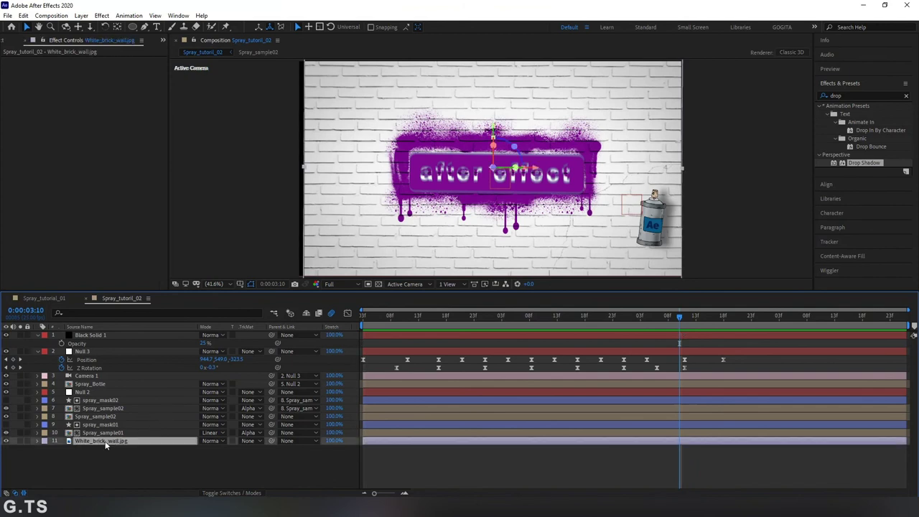
pyautogui.click(36, 440)
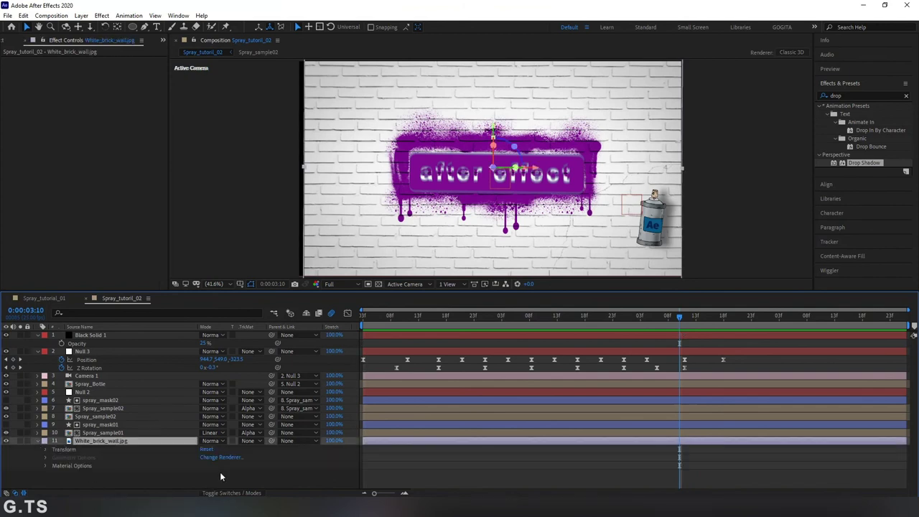
pyautogui.press('s')
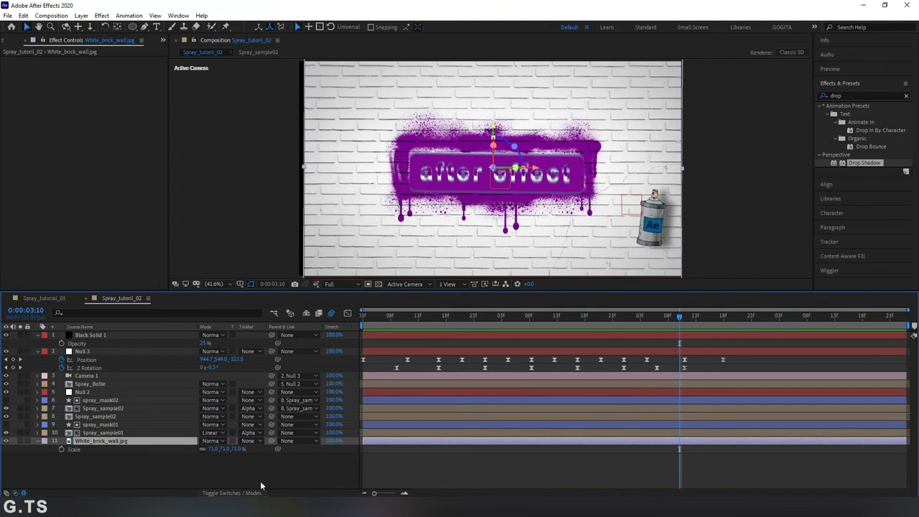
pyautogui.click(236, 449)
pyautogui.press('Return')
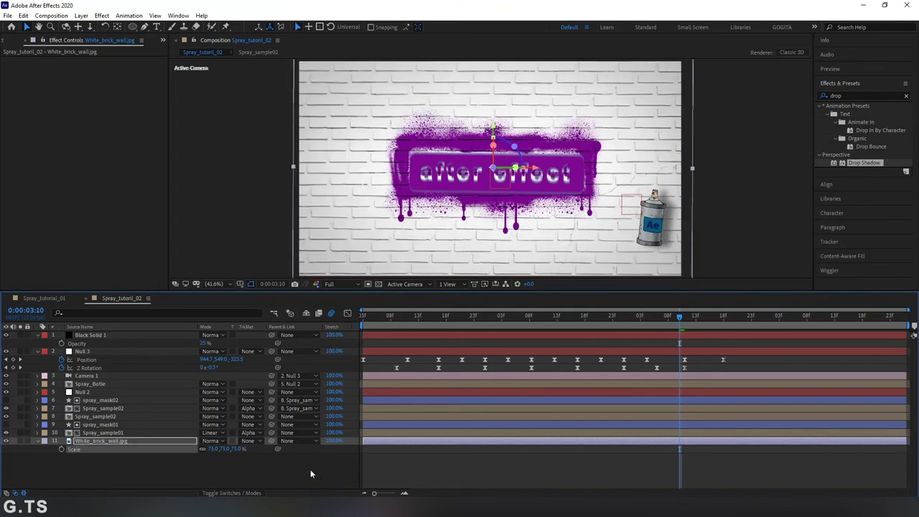
# Collapse the wall layer's properties and set the Black Solid 1 vignette's opacity to 35%
pyautogui.click(310, 469)
pyautogui.click(37, 441)
pyautogui.moveTo(681, 318); pyautogui.dragTo(714, 326)
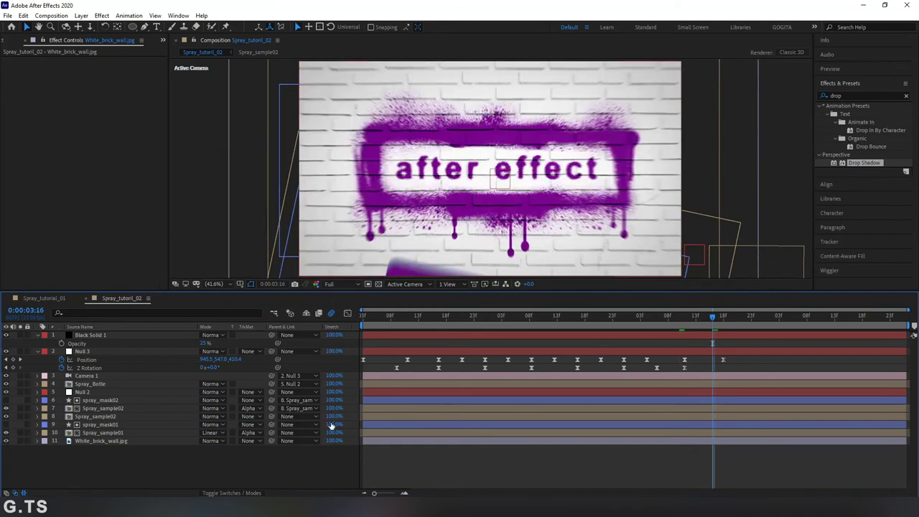
pyautogui.click(203, 344)
pyautogui.write('35')
pyautogui.press('Return')
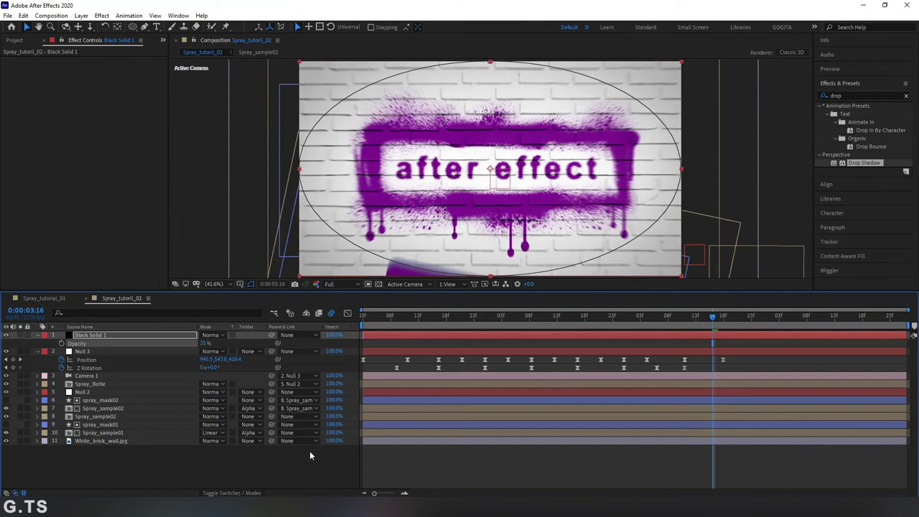
pyautogui.click(310, 450)
pyautogui.click(733, 325)
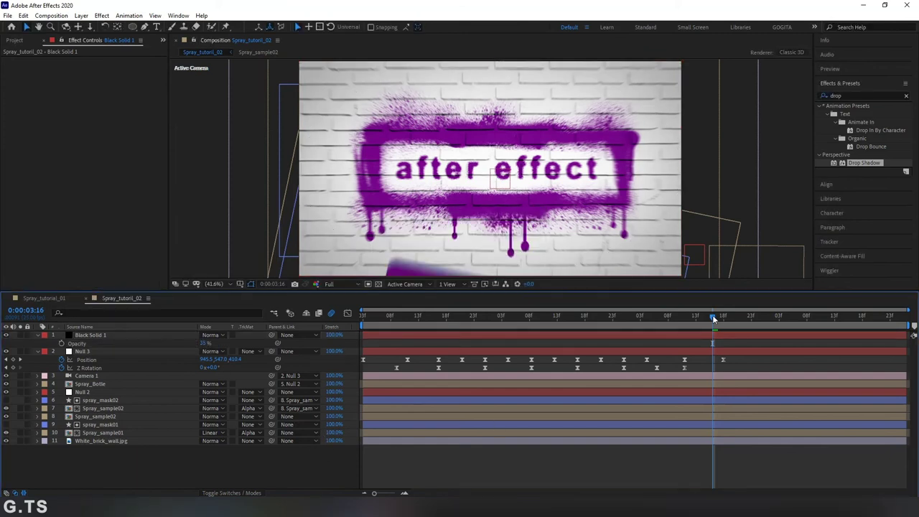
# Duplicate the White_brick_wall.jpg layer and replace the upper copy with Concrete_wall.jpg from the JPGs folder
pyautogui.click(631, 432)
pyautogui.click(523, 315)
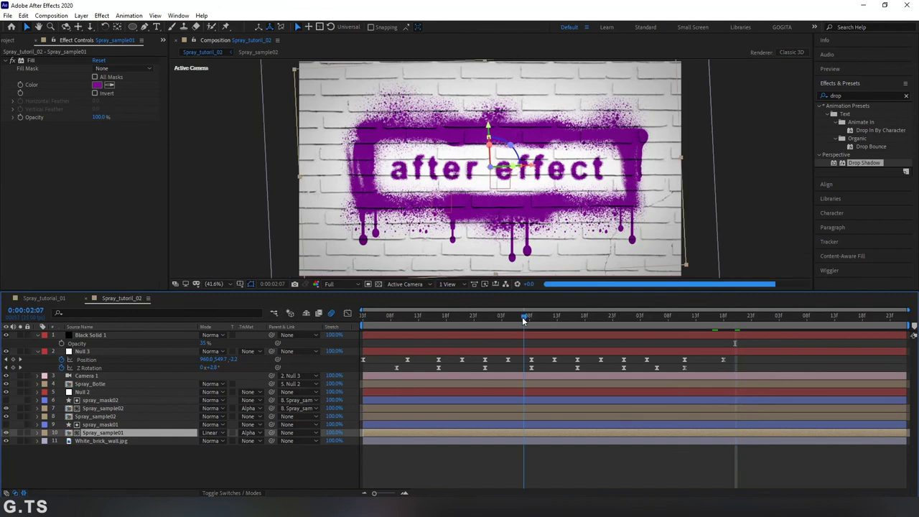
pyautogui.click(105, 441)
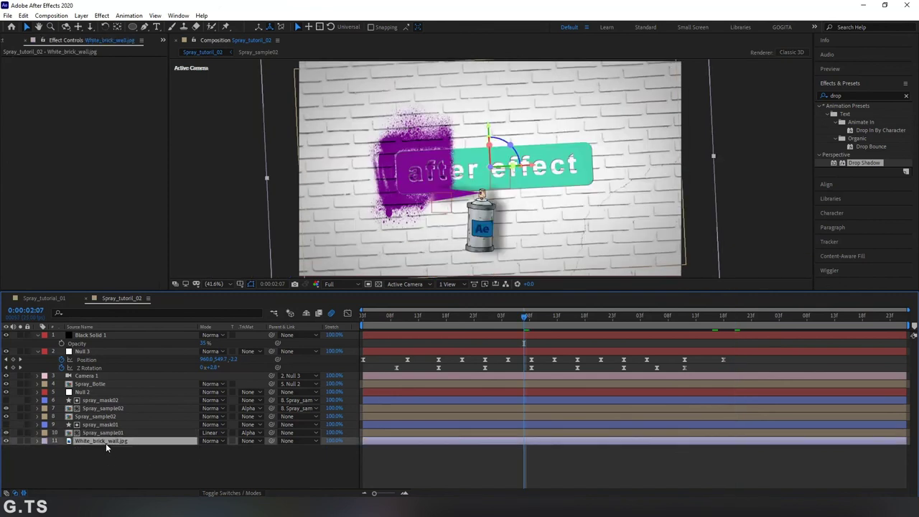
pyautogui.click(23, 15)
pyautogui.click(68, 137)
pyautogui.click(11, 41)
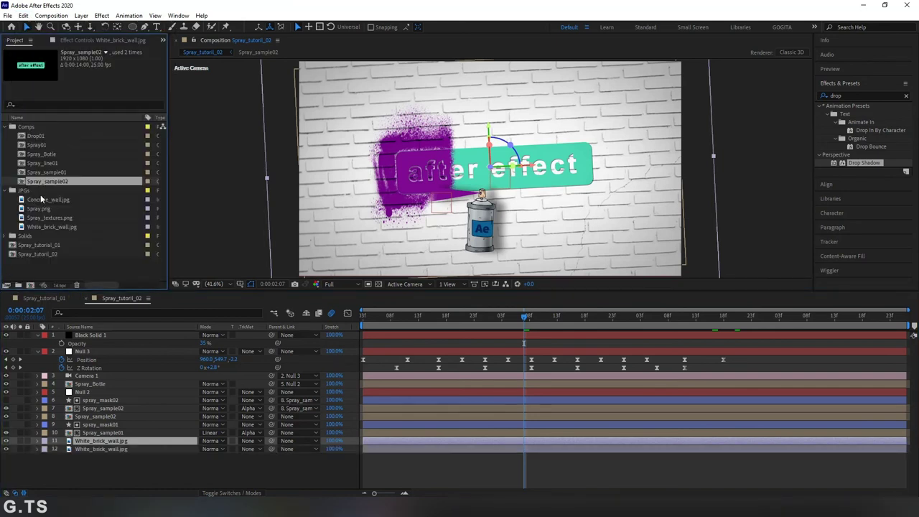
pyautogui.click(5, 127)
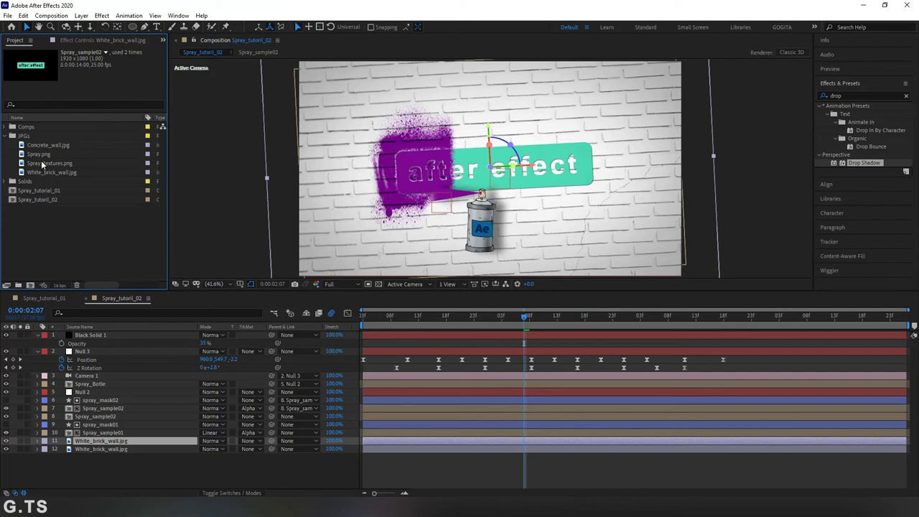
pyautogui.click(45, 144)
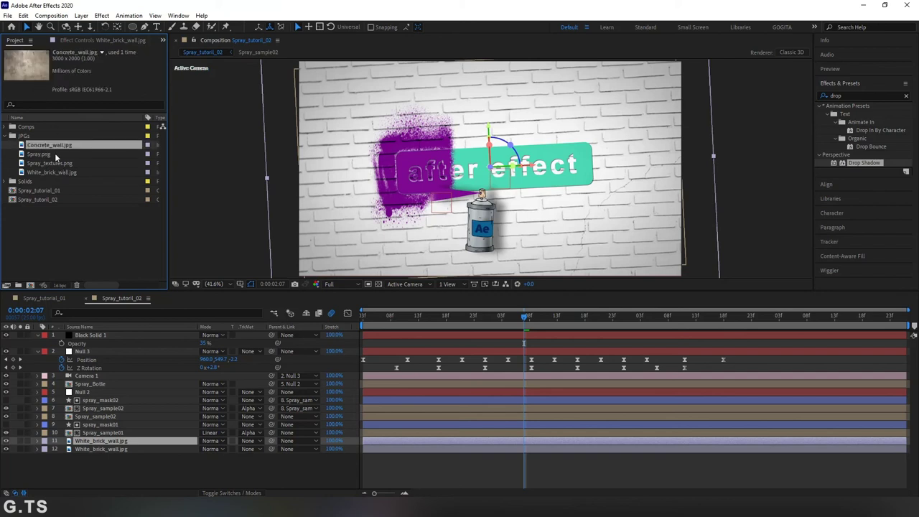
pyautogui.moveTo(62, 146); pyautogui.dragTo(89, 417)
pyautogui.moveTo(94, 437); pyautogui.dragTo(100, 440)
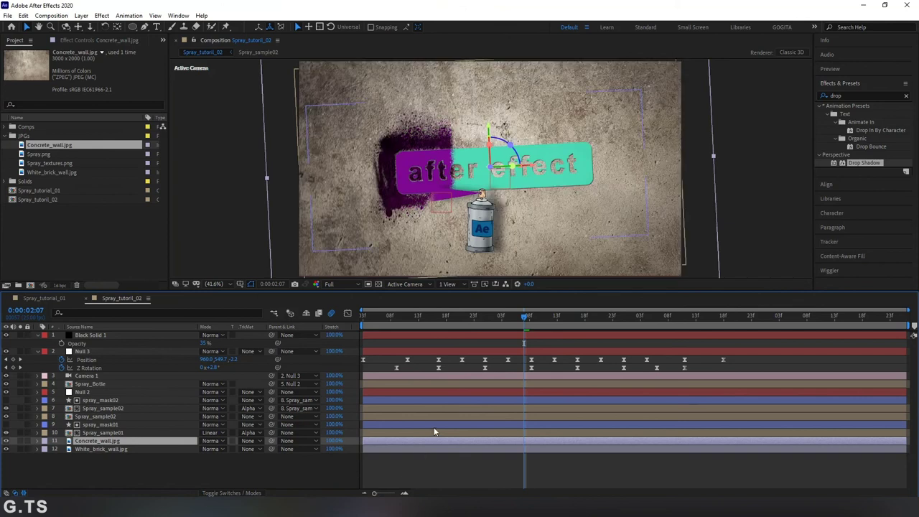
# Set the Spray_sample01 layer's blending mode to Multiply so the paint blends with the concrete, and save the project
pyautogui.moveTo(524, 316); pyautogui.dragTo(401, 316)
pyautogui.press('Home')
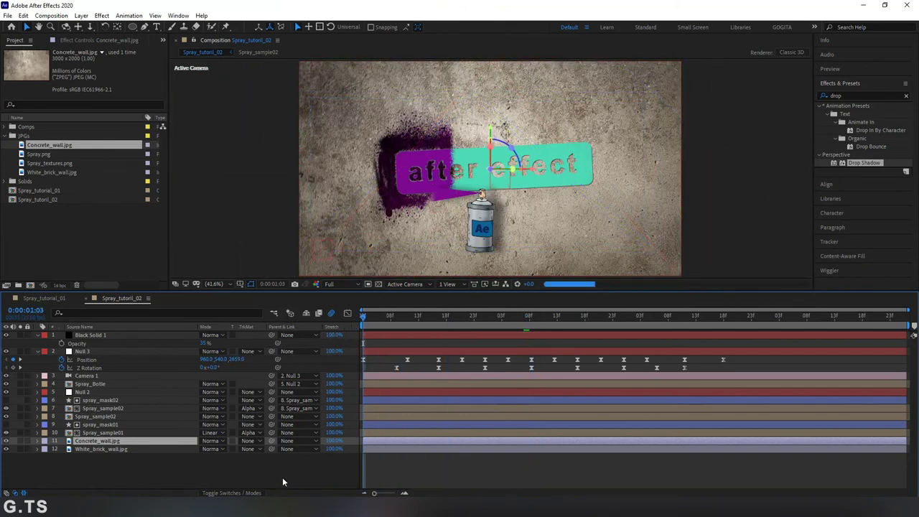
pyautogui.moveTo(386, 316); pyautogui.dragTo(500, 313)
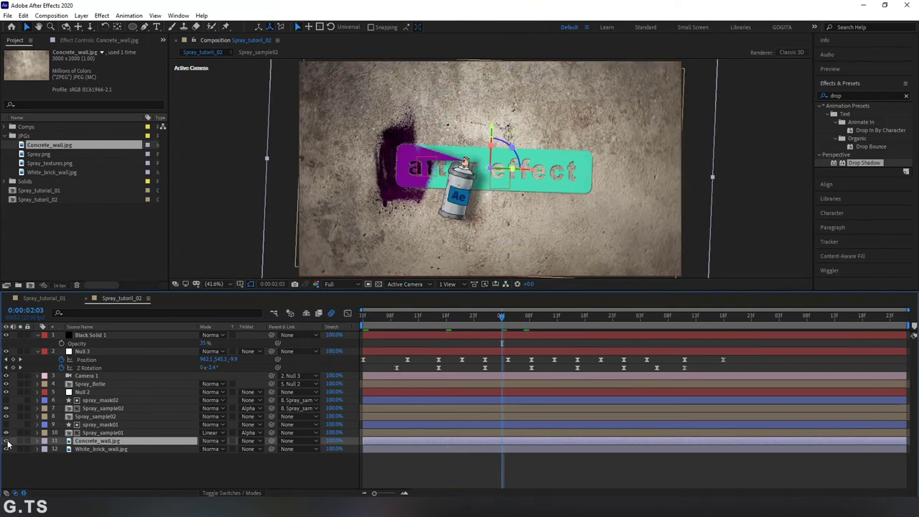
pyautogui.click(100, 432)
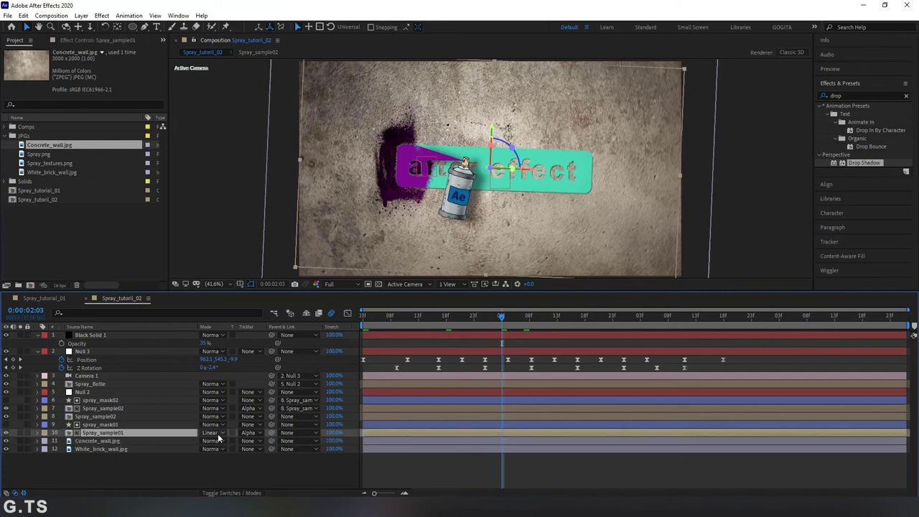
pyautogui.click(216, 433)
pyautogui.click(215, 56)
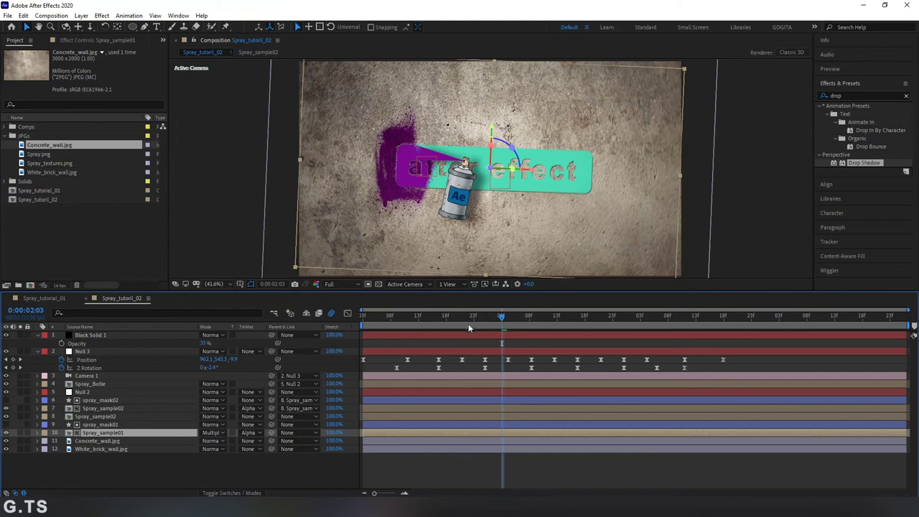
pyautogui.click(7, 15)
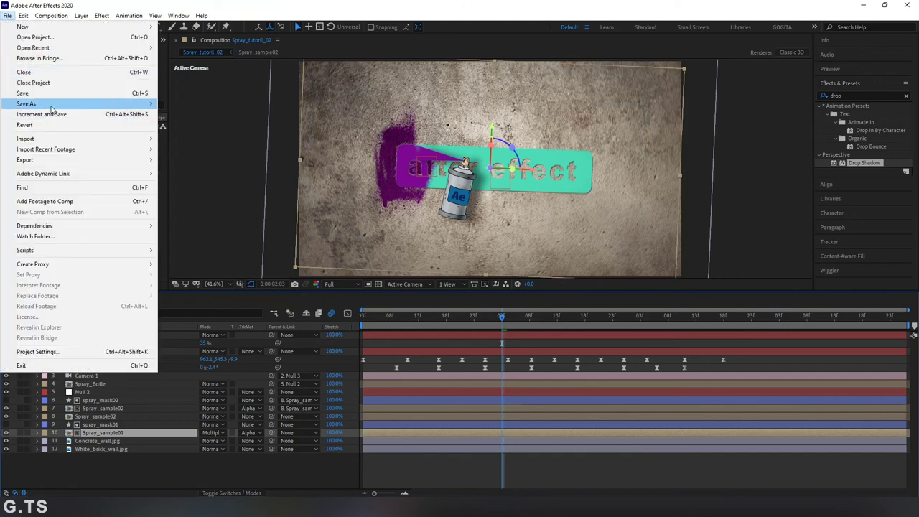
pyautogui.click(43, 90)
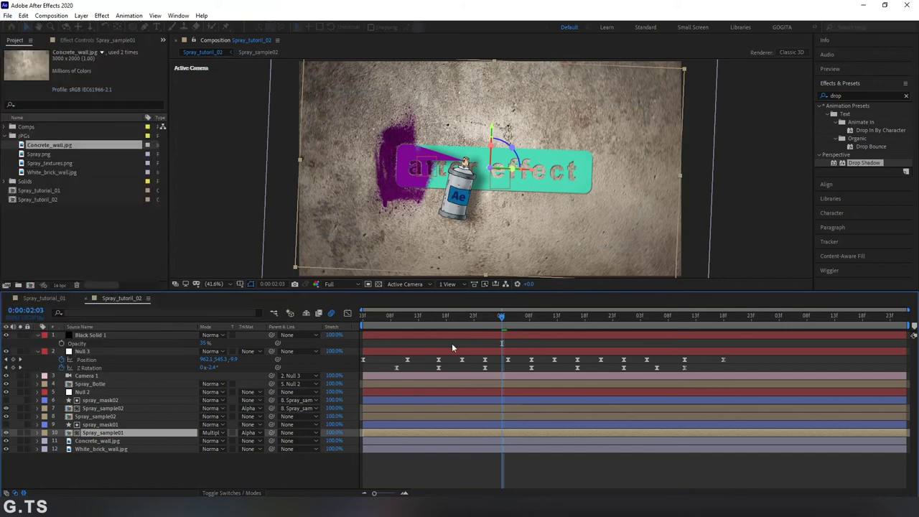
# Compare the artwork with the Concrete_wall.jpg layer hidden and shown, and preview the animation from 0:00:01:03
pyautogui.click(6, 441)
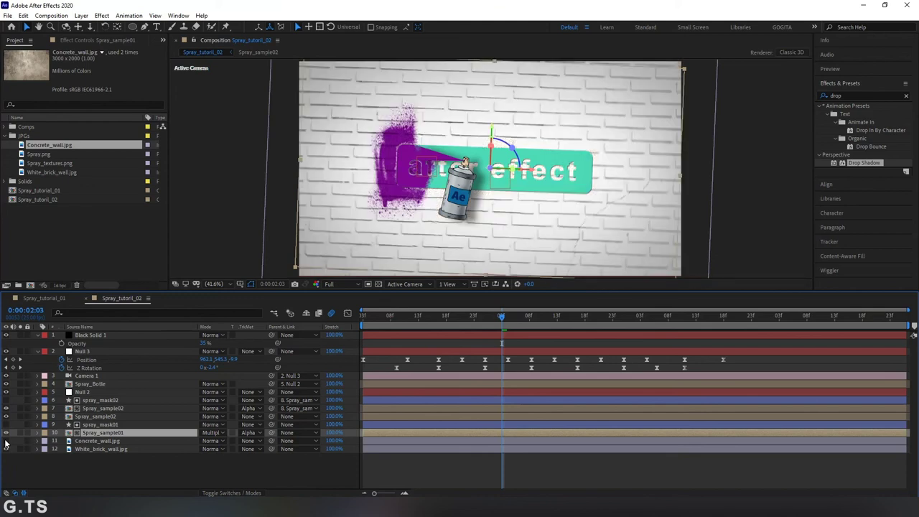
pyautogui.click(6, 441)
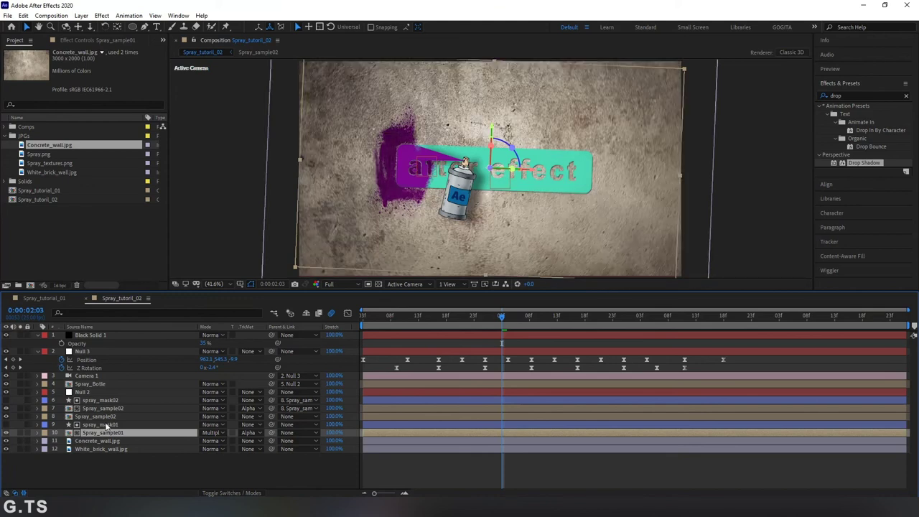
pyautogui.click(385, 315)
pyautogui.press('space')
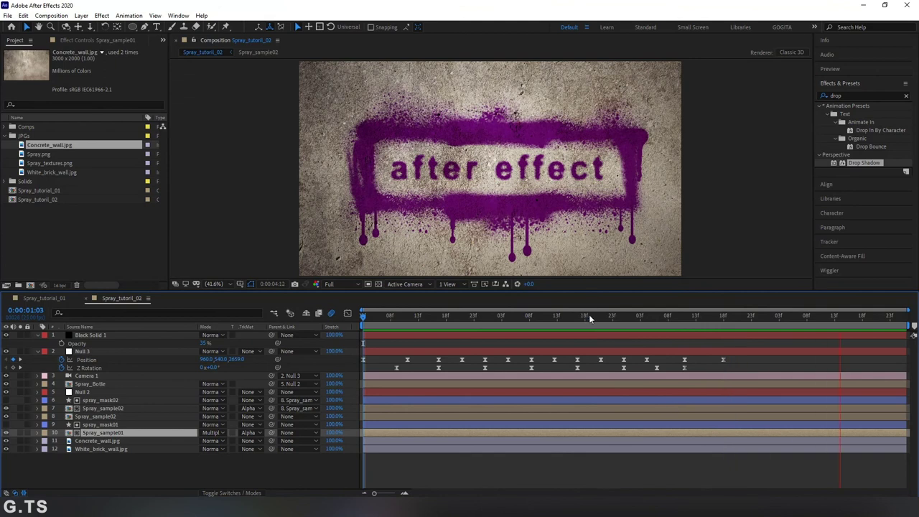
# In the Spray_Botle composition, trim the end of Deep Magenta Solid 1 to 0:00:03:07 and preview the result in Spray_tutoril_02
pyautogui.moveTo(662, 318)
pyautogui.mouseDown()
pyautogui.moveTo(694, 317)
pyautogui.moveTo(661, 325)
pyautogui.mouseUp()
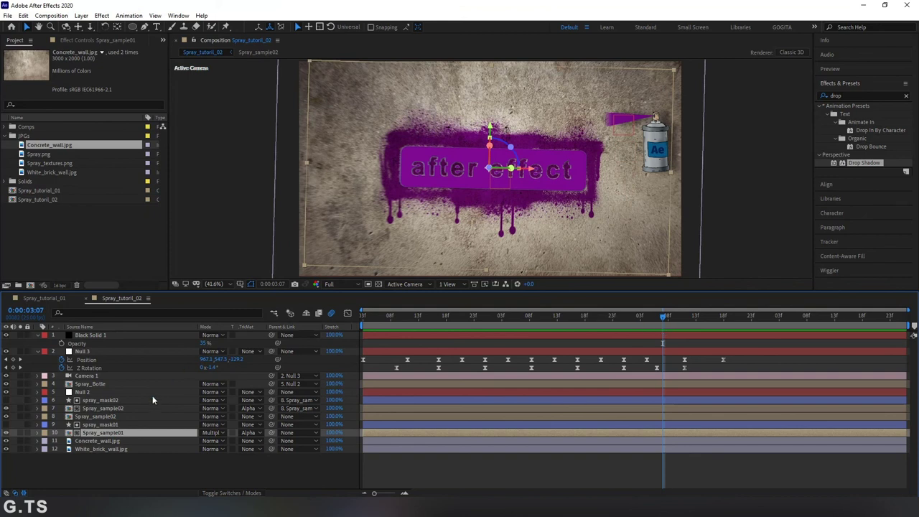
pyautogui.doubleClick(89, 383)
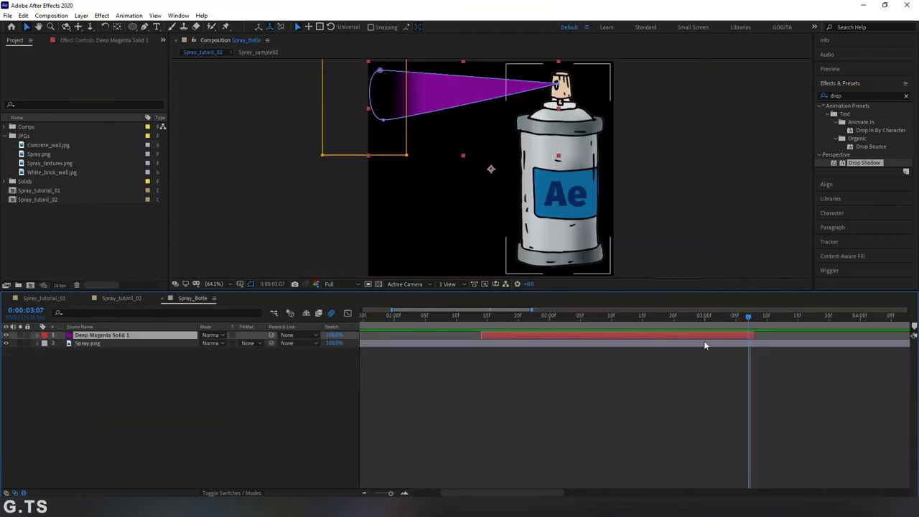
pyautogui.moveTo(752, 336); pyautogui.dragTo(748, 336)
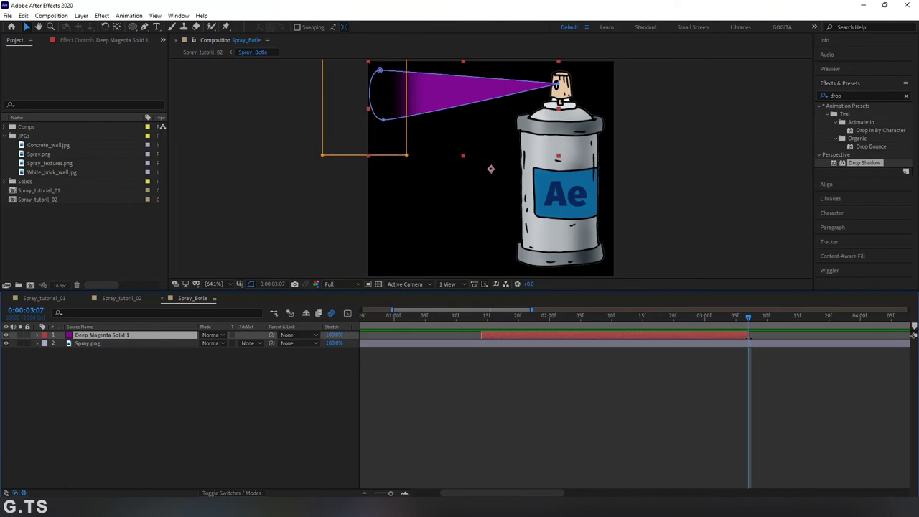
pyautogui.click(162, 298)
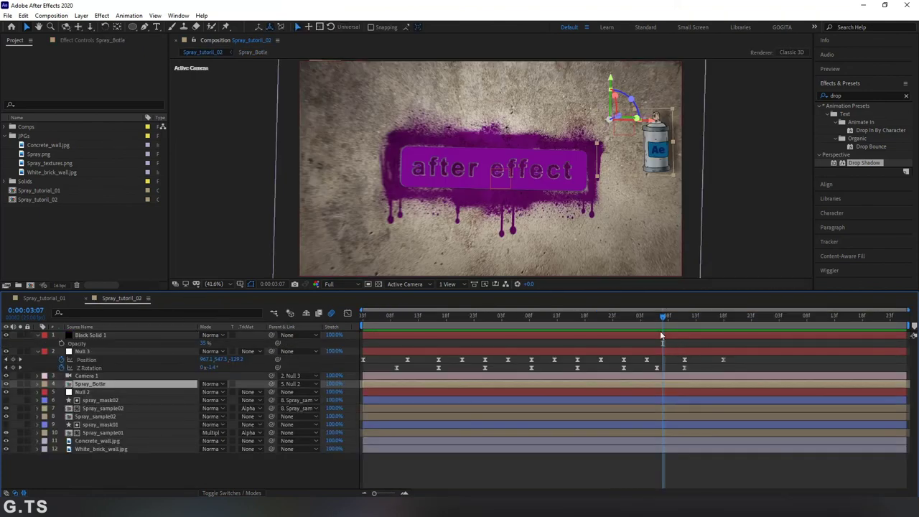
pyautogui.moveTo(664, 316); pyautogui.dragTo(363, 338)
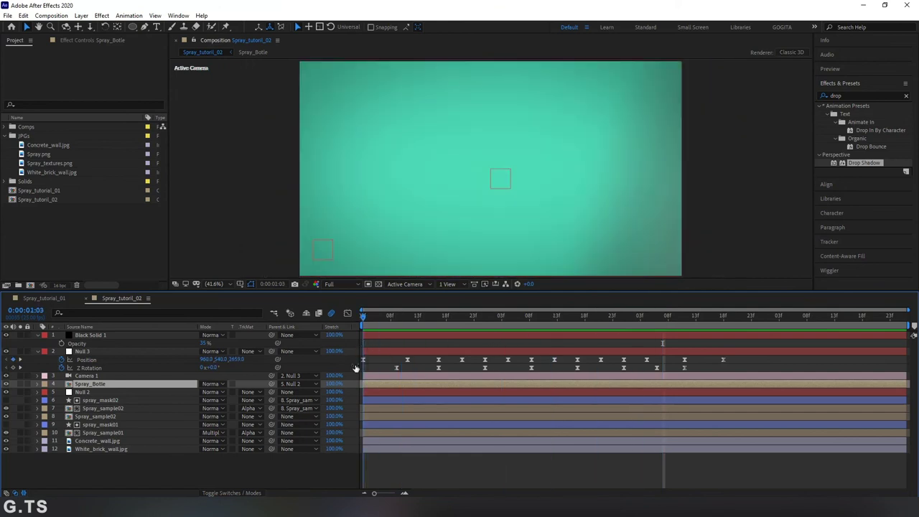
pyautogui.press('space')
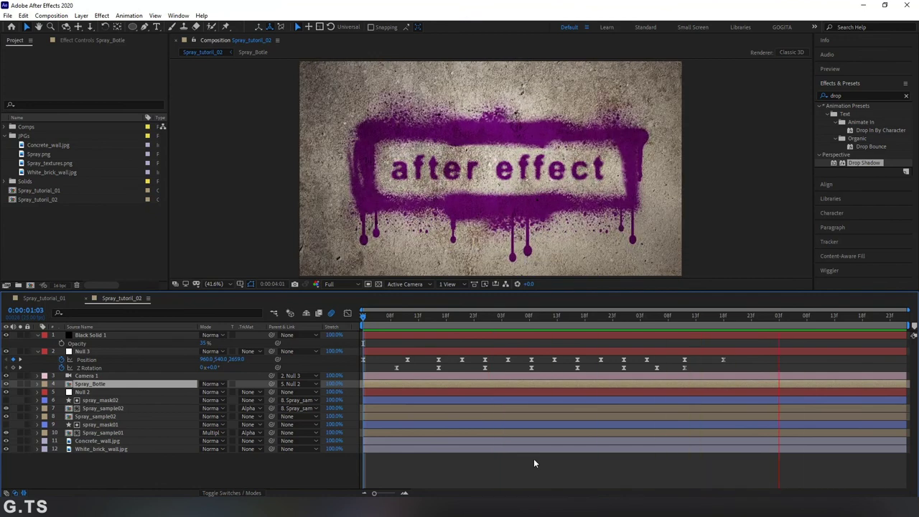
# Move Null 3's last Position keyframe to about 0:00:03:20 and preview the animation from the start
pyautogui.click(693, 317)
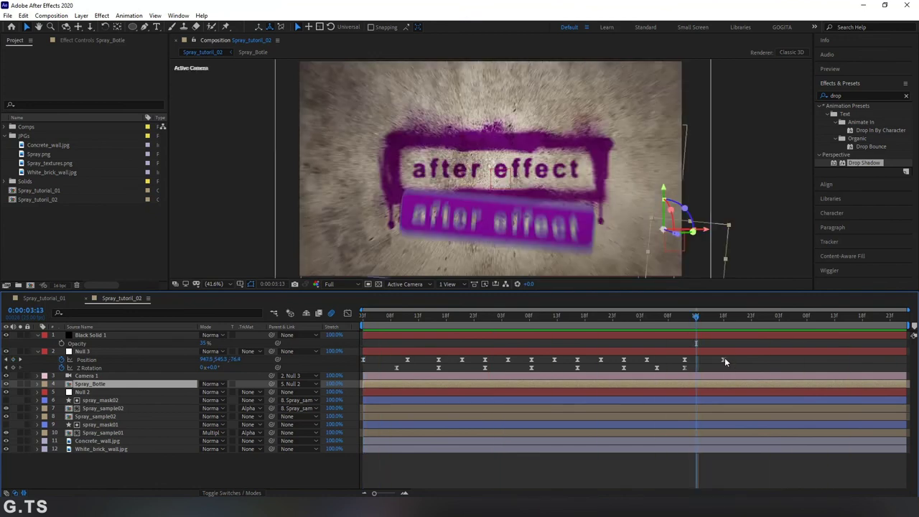
pyautogui.click(729, 359)
pyautogui.moveTo(732, 361); pyautogui.dragTo(734, 360)
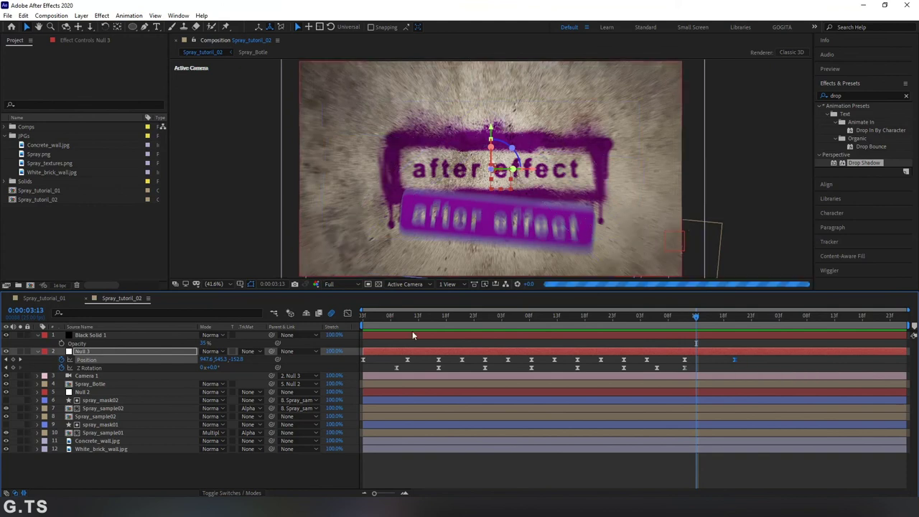
pyautogui.click(369, 326)
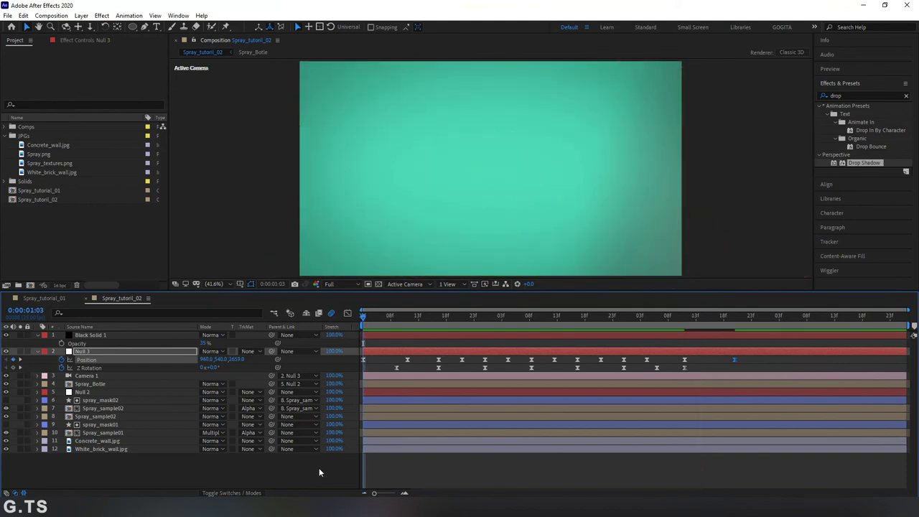
pyautogui.press('space')
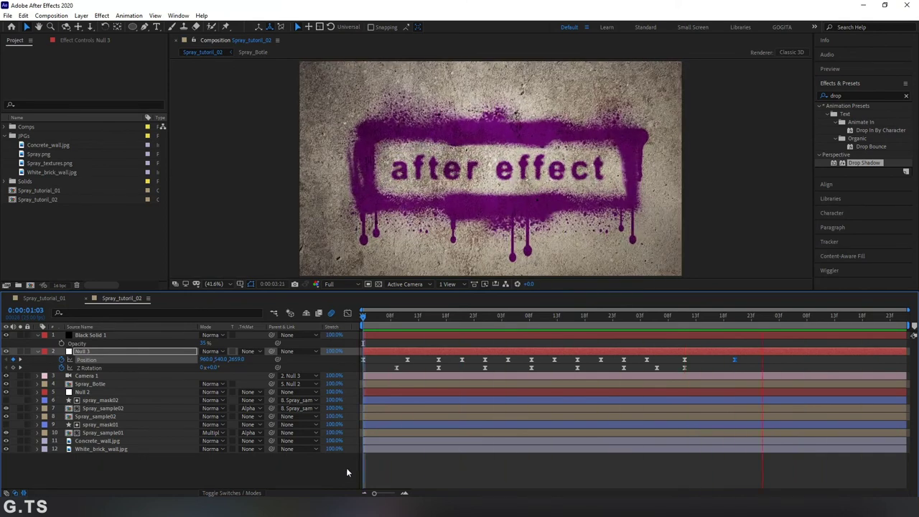
# Preview the animation on the brick wall with the Concrete_wall.jpg layer hidden, and save the project
pyautogui.press('space')
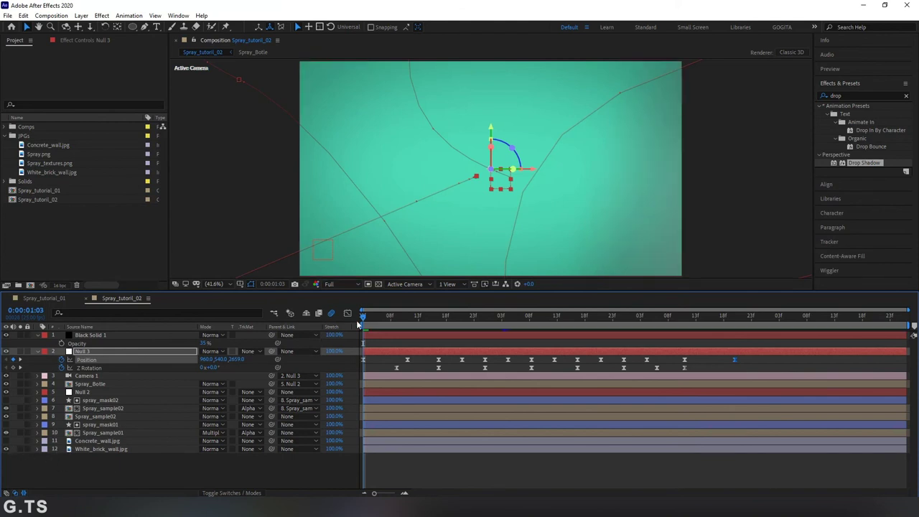
pyautogui.press('space')
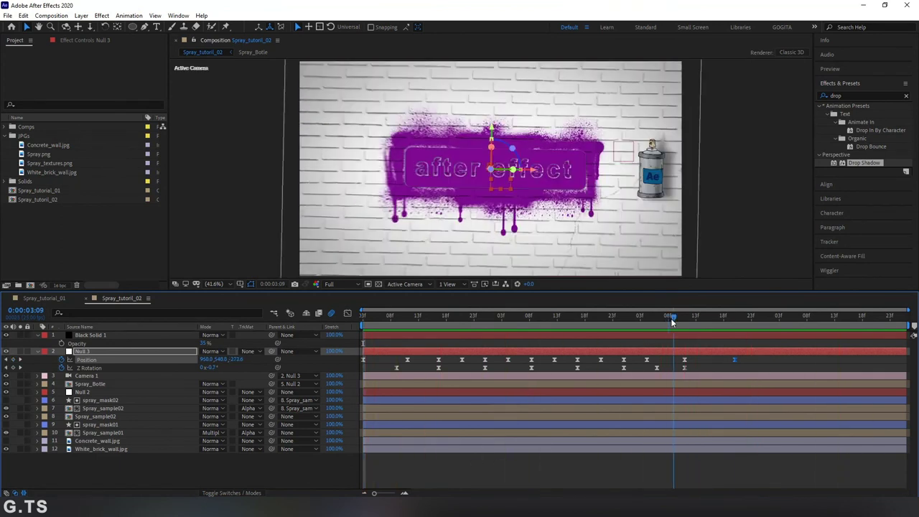
pyautogui.press('space')
pyautogui.moveTo(754, 335); pyautogui.dragTo(770, 339)
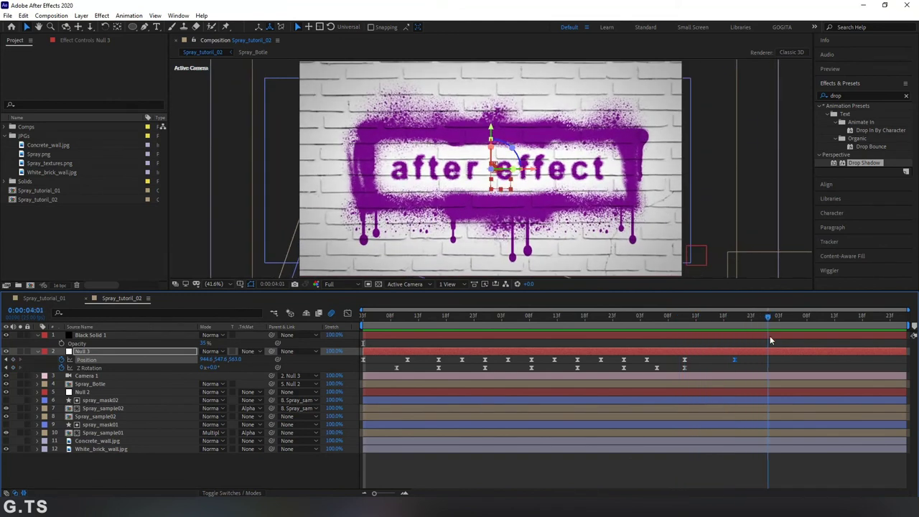
pyautogui.click(8, 15)
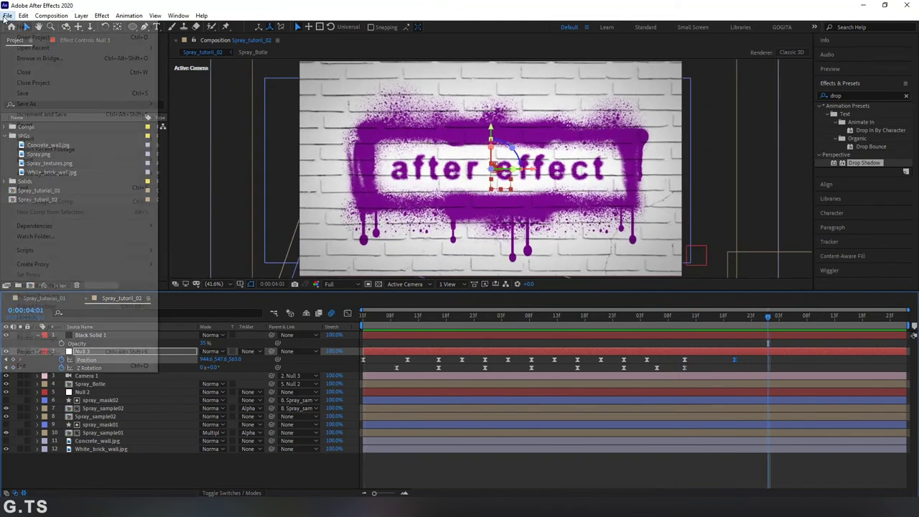
pyautogui.click(22, 92)
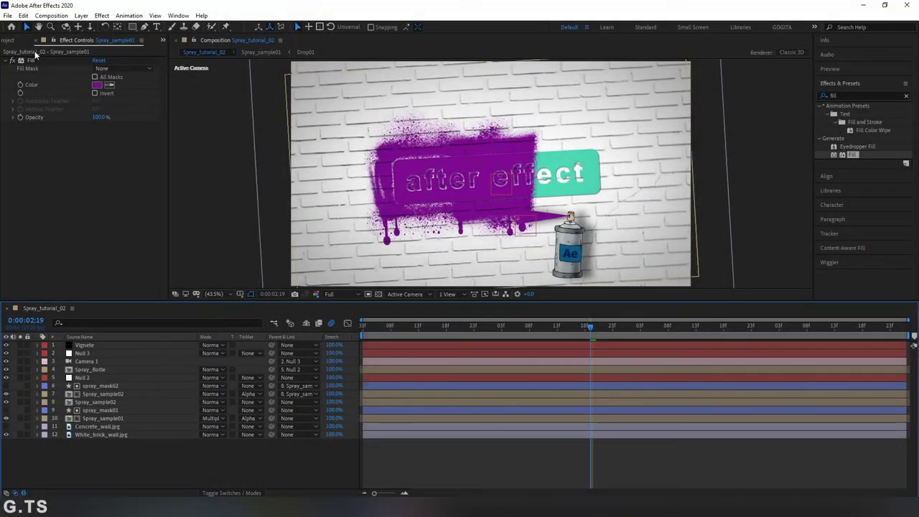
# Show the project items of the Spray_tutorial_02 file and select its Spray_sample01 layer
pyautogui.click(10, 40)
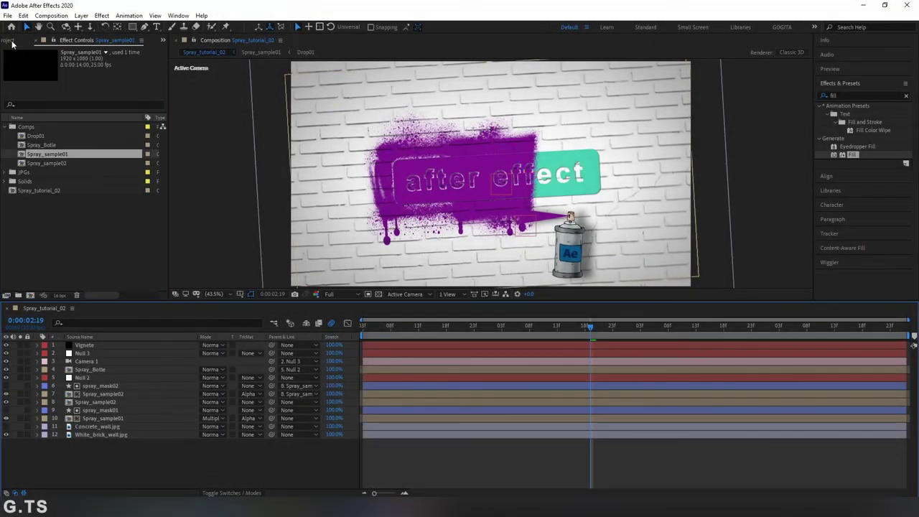
pyautogui.click(109, 418)
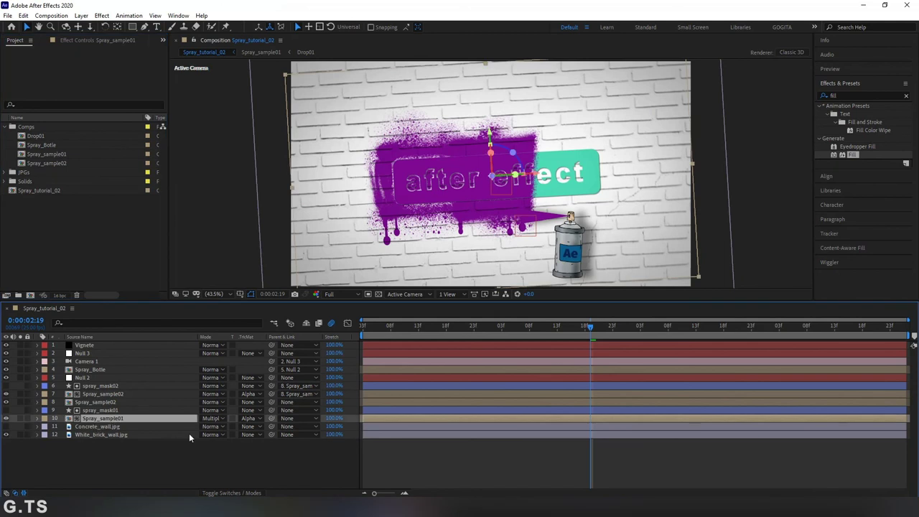
# In the Spray_sample01 composition, pre-compose the after effect text layer as Text_Layer
pyautogui.doubleClick(108, 417)
pyautogui.click(487, 330)
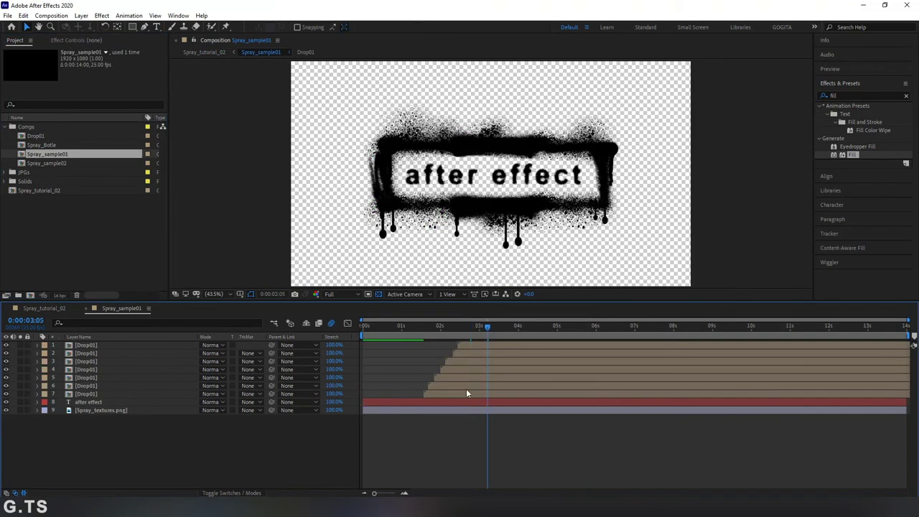
pyautogui.click(457, 403)
pyautogui.click(81, 15)
pyautogui.click(144, 329)
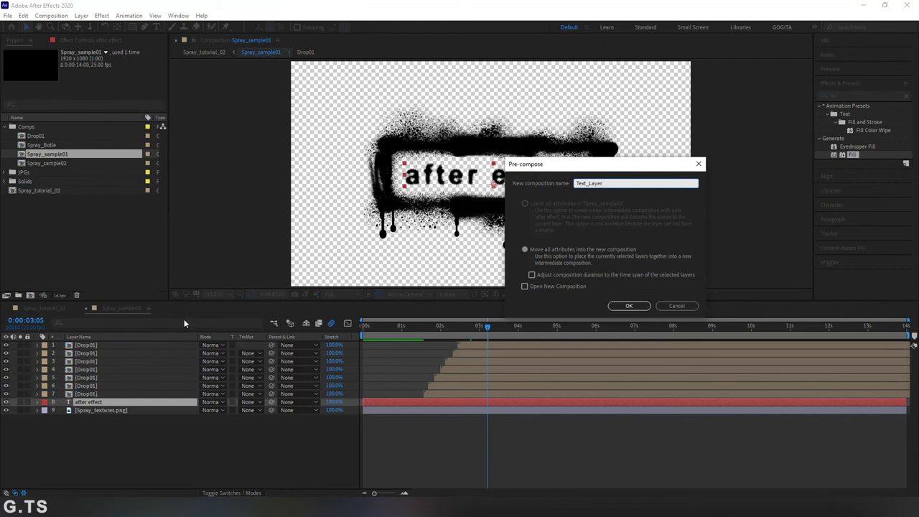
pyautogui.write('Text_Layer')
pyautogui.click(621, 307)
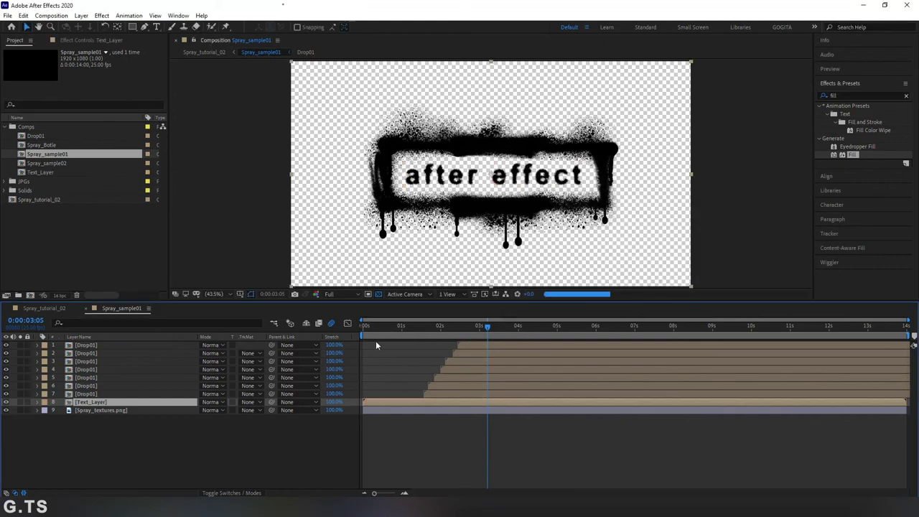
# In the Text_Layer composition, cut the Roughen Edges effect from the after effect text layer
pyautogui.click(302, 456)
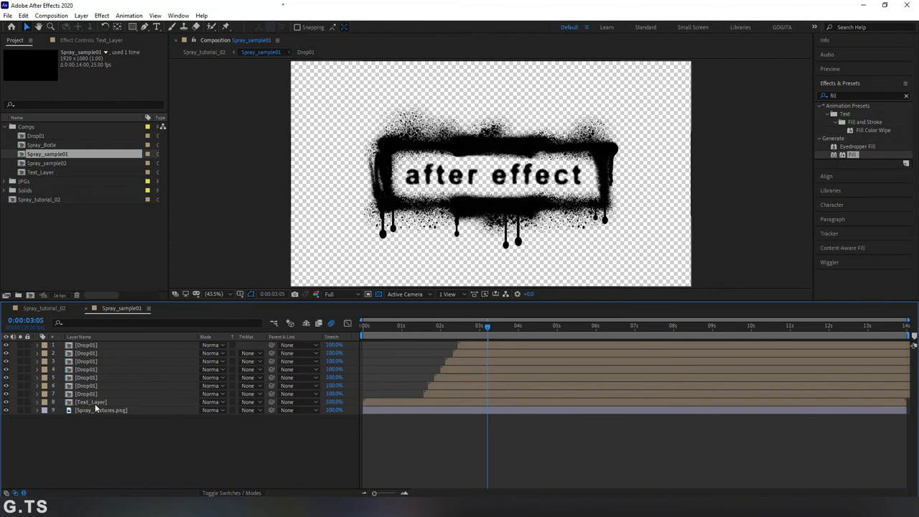
pyautogui.click(108, 336)
pyautogui.click(91, 402)
pyautogui.doubleClick(90, 402)
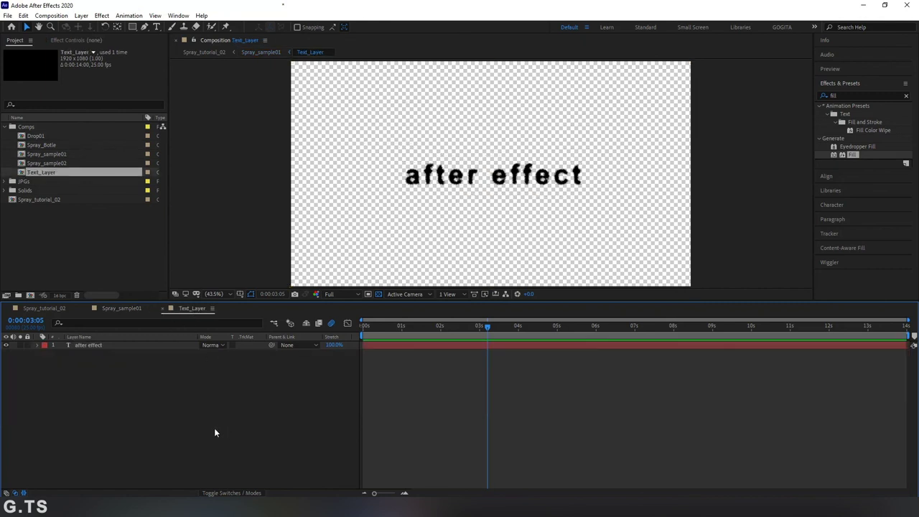
pyautogui.moveTo(239, 301); pyautogui.dragTo(240, 348)
pyautogui.click(137, 392)
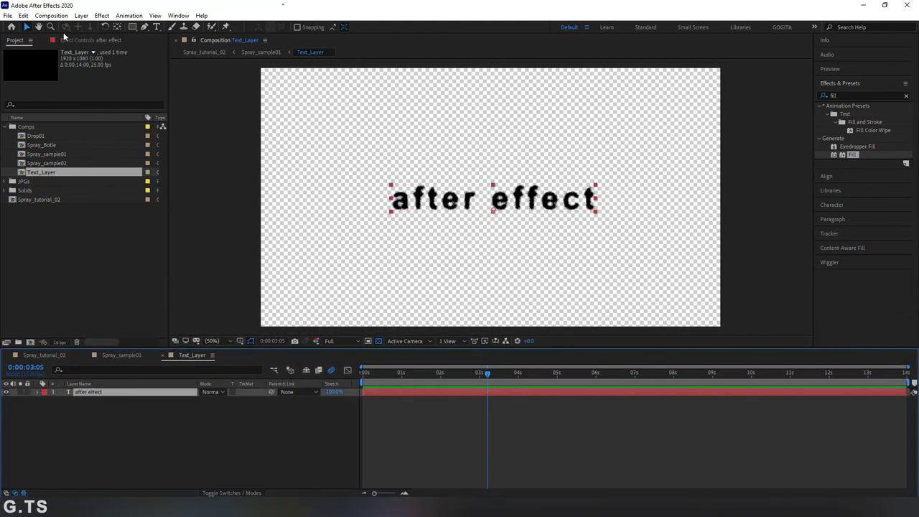
pyautogui.click(68, 40)
pyautogui.click(32, 62)
pyautogui.click(24, 15)
pyautogui.click(41, 61)
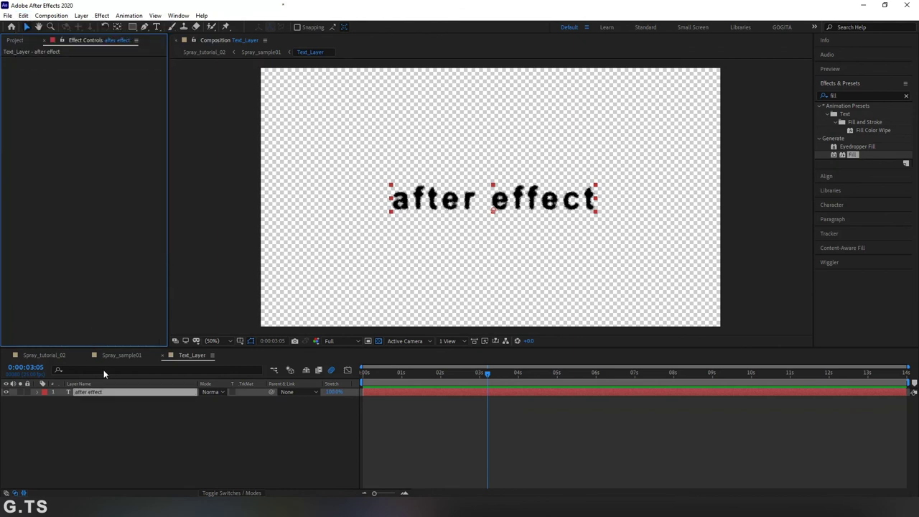
# Paste the Roughen Edges effect onto the Text_Layer layer in Spray_sample01
pyautogui.click(122, 355)
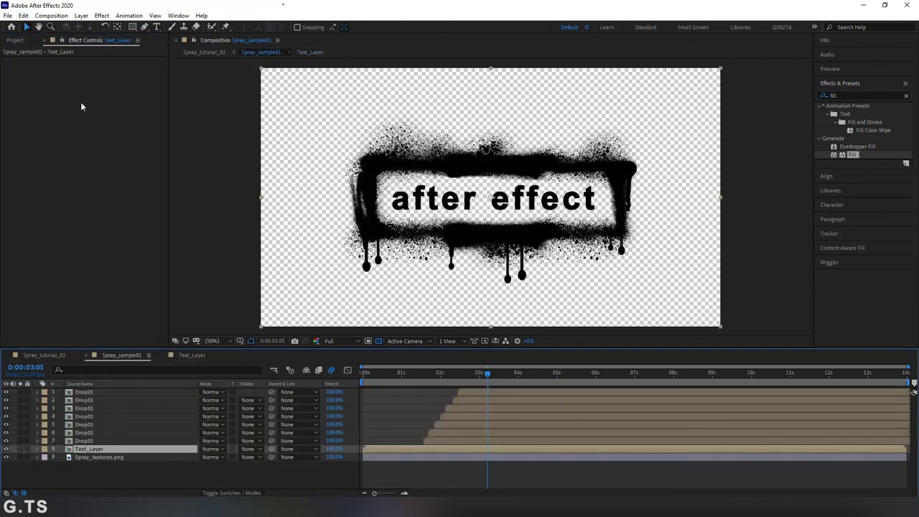
pyautogui.click(24, 16)
pyautogui.click(59, 114)
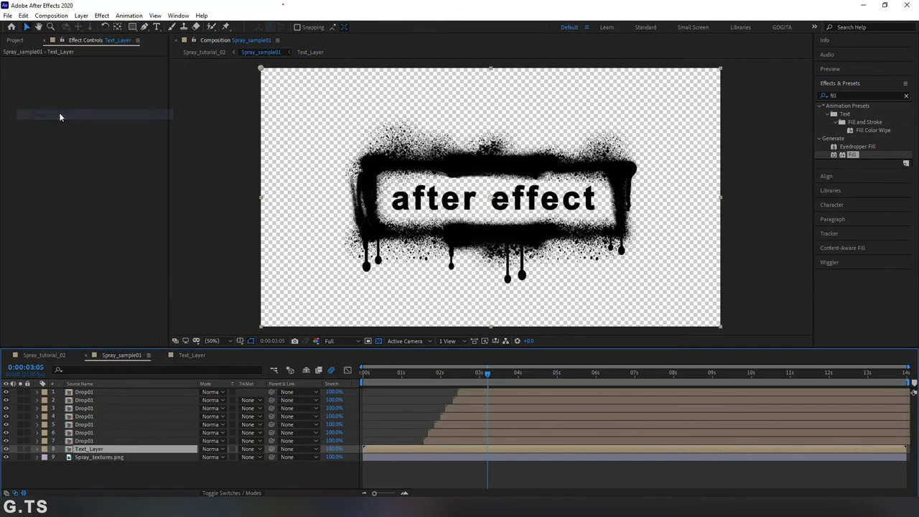
# Set the width of the Text_Layer composition to 1115 px in its composition settings
pyautogui.click(188, 355)
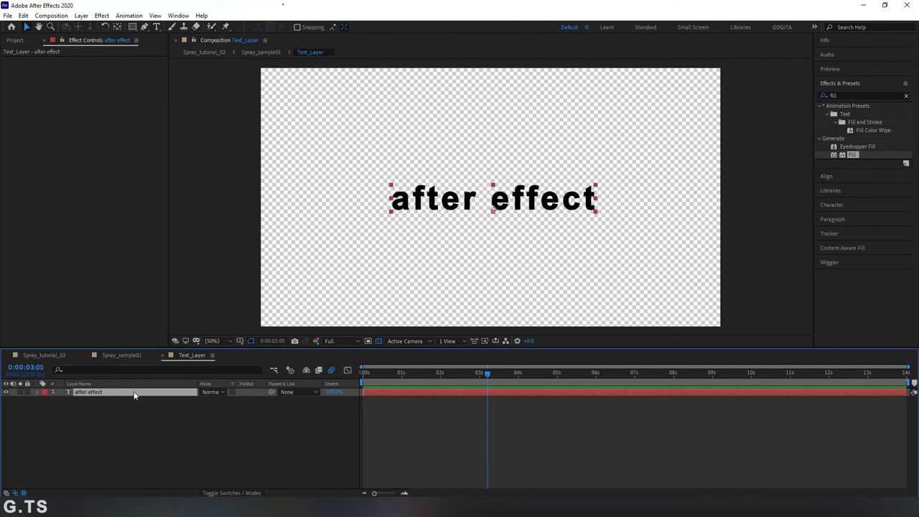
pyautogui.rightClick(205, 450)
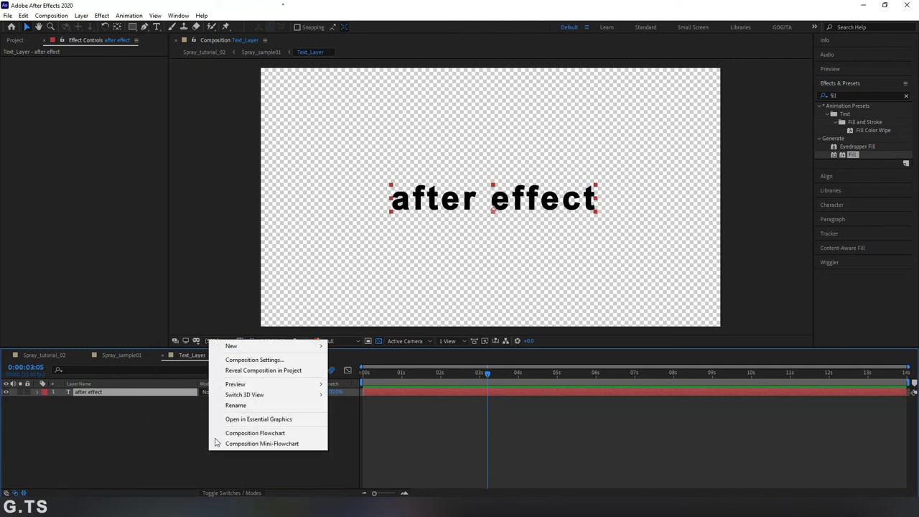
pyautogui.click(244, 361)
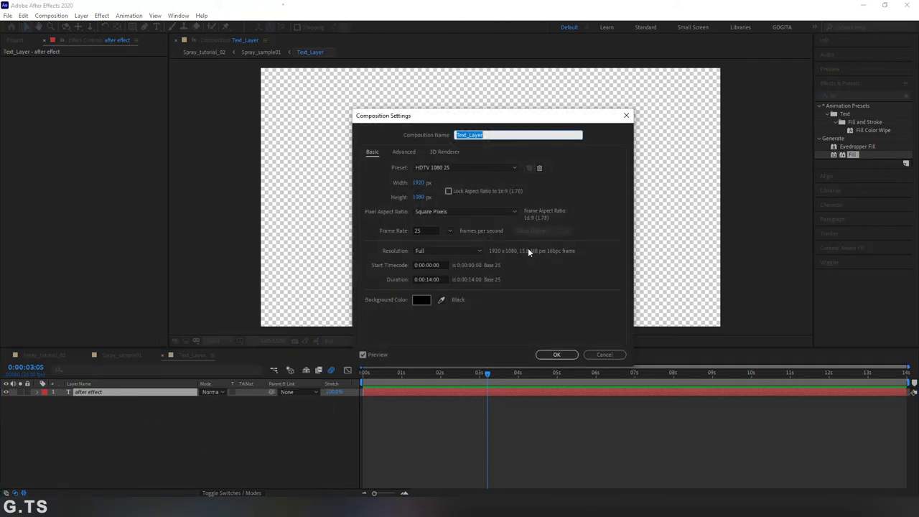
pyautogui.moveTo(528, 122); pyautogui.dragTo(763, 187)
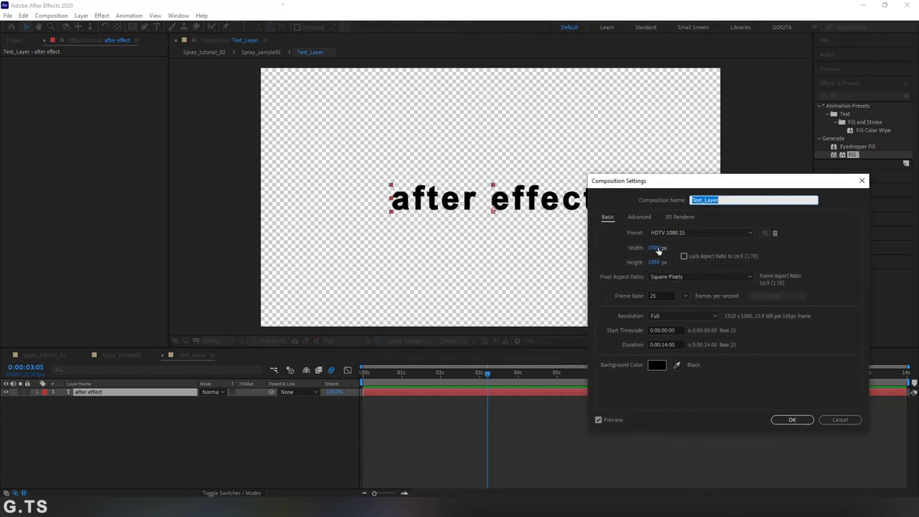
pyautogui.moveTo(658, 248); pyautogui.dragTo(609, 249)
pyautogui.moveTo(415, 249); pyautogui.dragTo(429, 260)
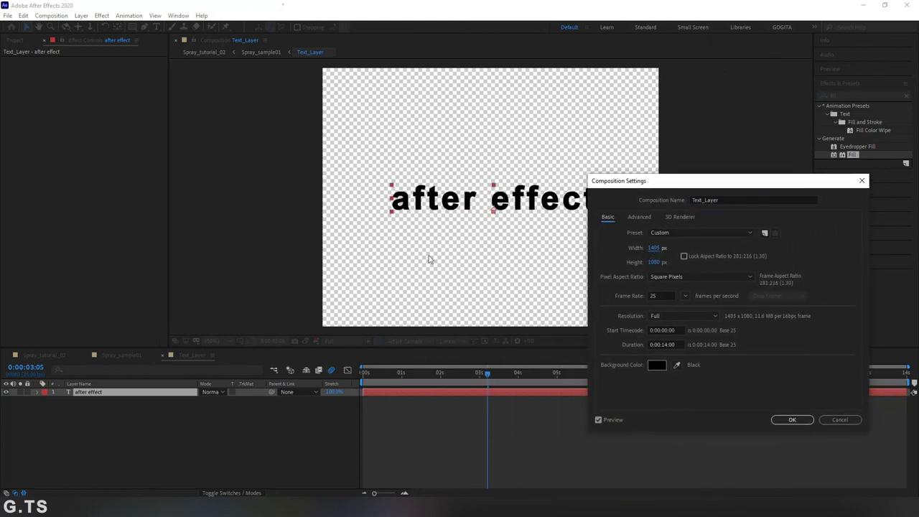
pyautogui.moveTo(650, 248)
pyautogui.mouseDown()
pyautogui.moveTo(631, 249)
pyautogui.moveTo(645, 251)
pyautogui.mouseUp()
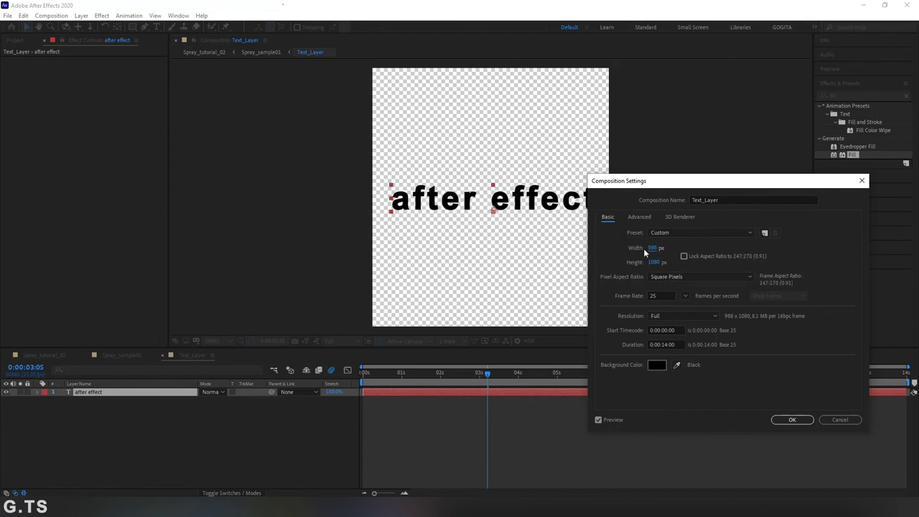
pyautogui.click(654, 262)
pyautogui.write('1330')
pyautogui.press('Tab')
pyautogui.click(655, 248)
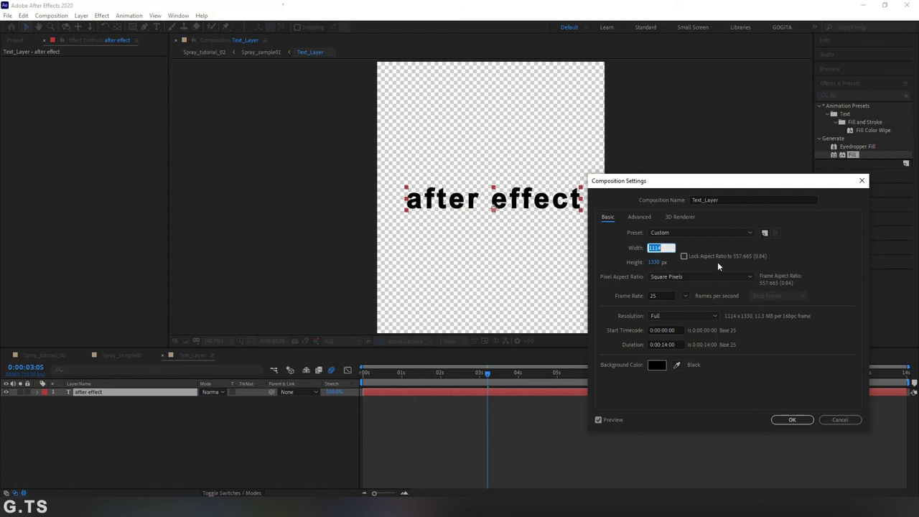
pyautogui.write('1115')
# Set the Text_Layer composition's height to 280 px and apply the composition settings
pyautogui.moveTo(653, 262); pyautogui.dragTo(394, 265)
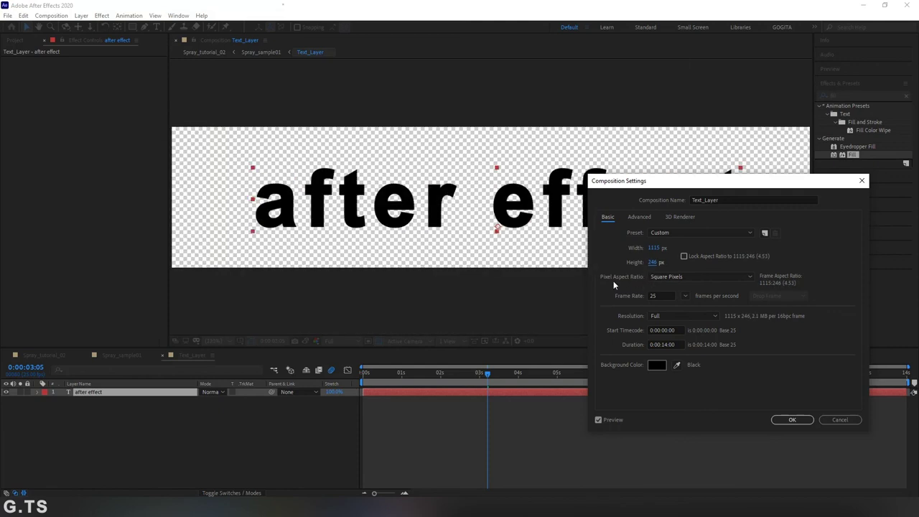
pyautogui.moveTo(655, 264); pyautogui.dragTo(673, 265)
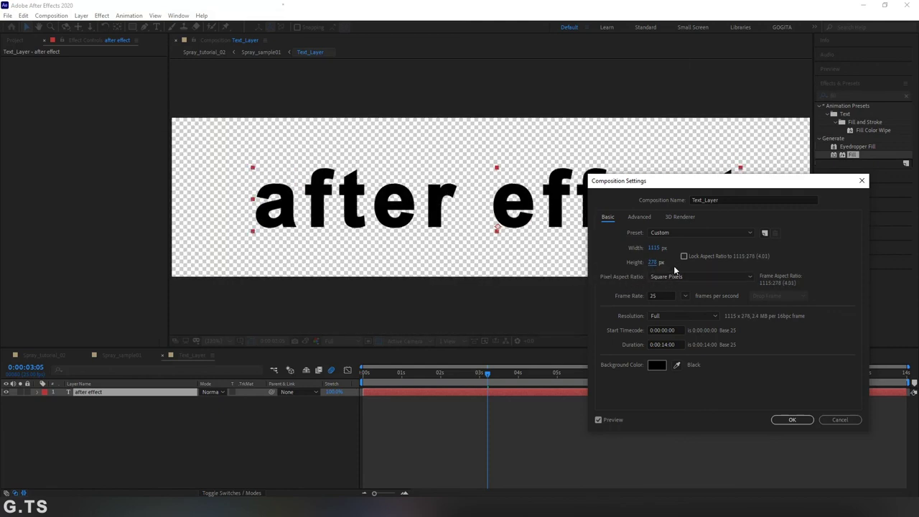
pyautogui.click(651, 263)
pyautogui.write('280')
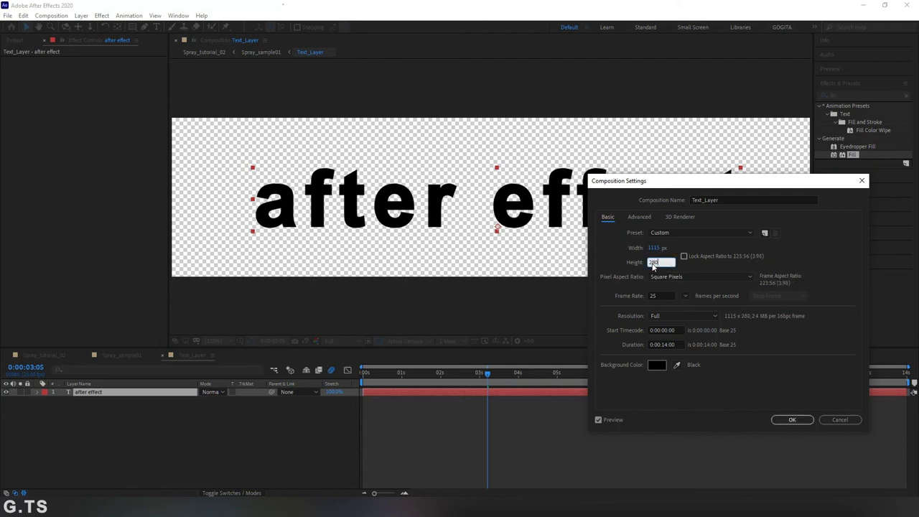
pyautogui.click(795, 420)
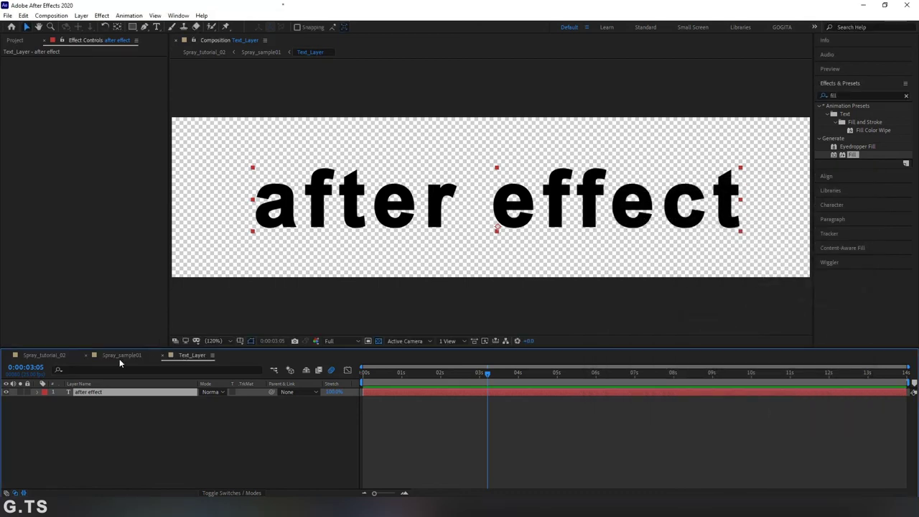
# Compare the roughened text in Spray_sample01 with the plain text in the Text_Layer composition
pyautogui.click(120, 355)
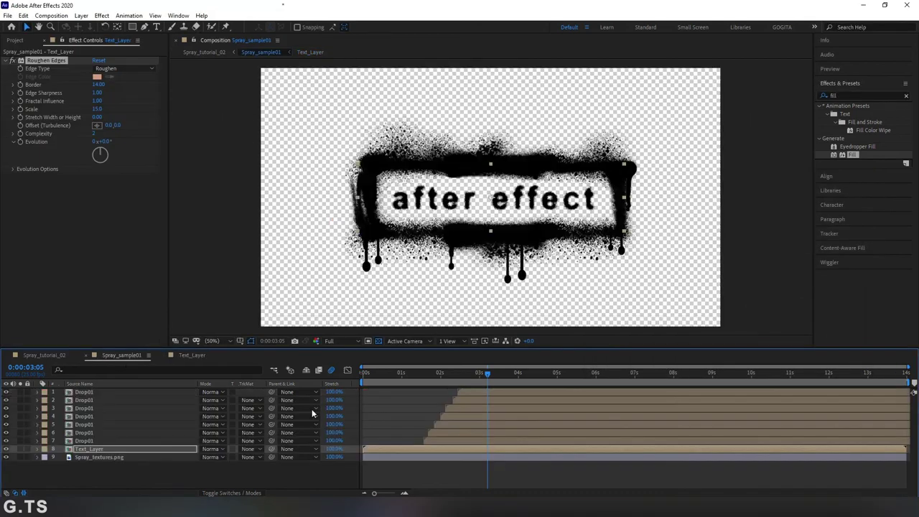
pyautogui.click(468, 447)
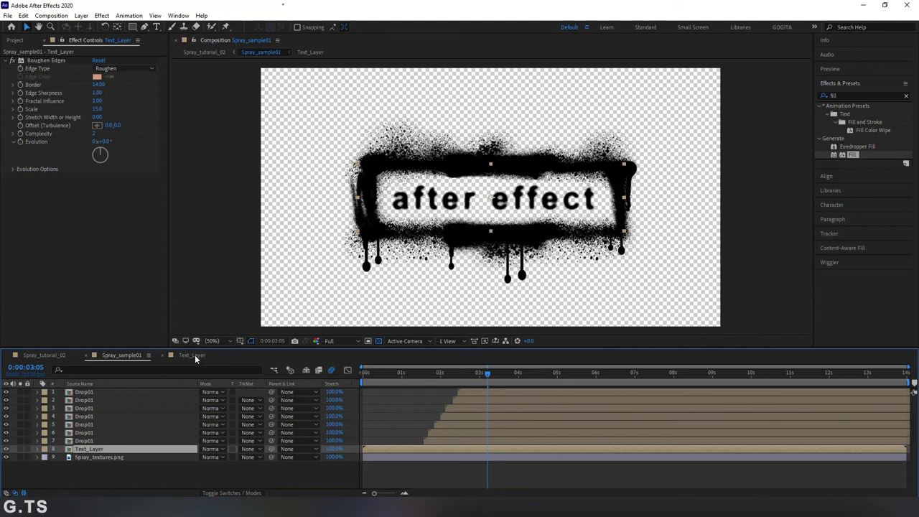
pyautogui.click(192, 355)
pyautogui.click(259, 430)
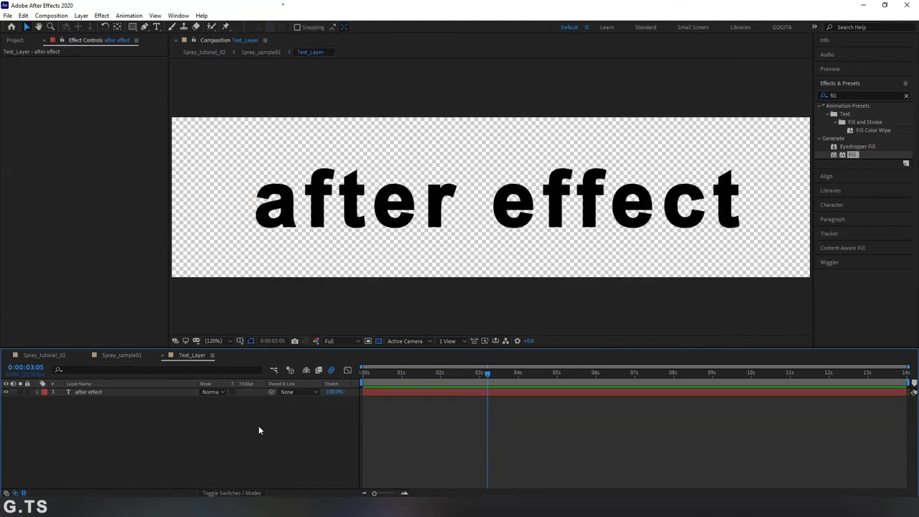
pyautogui.click(118, 355)
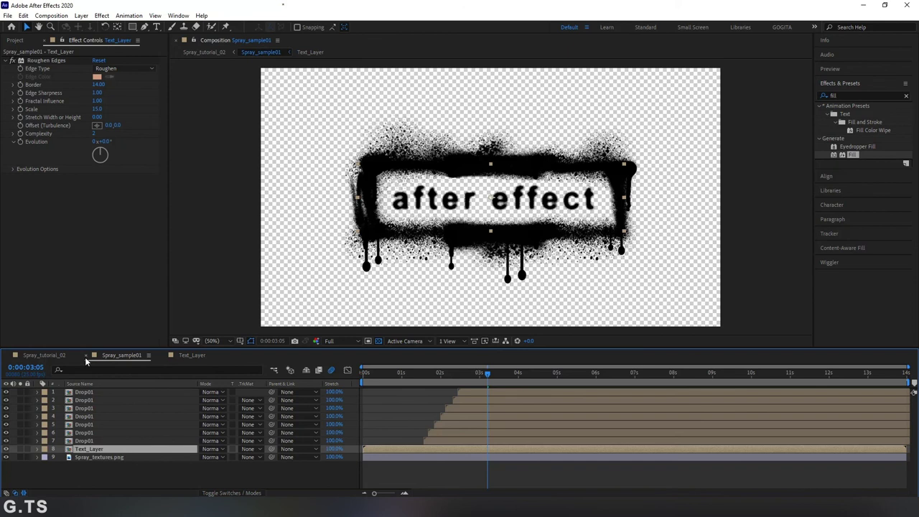
# Close the Spray_sample01 timeline, show the project items and return to the Spray_tutorial_02 composition
pyautogui.click(85, 357)
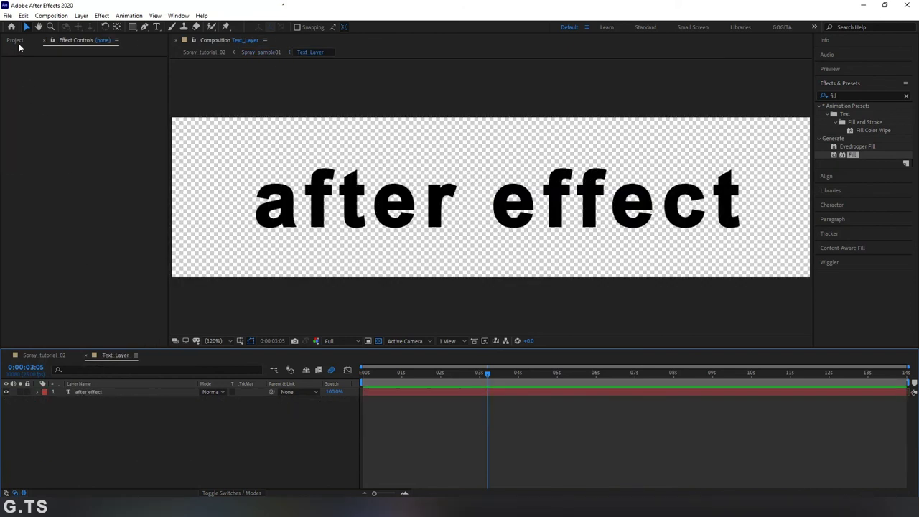
pyautogui.click(15, 40)
pyautogui.click(56, 357)
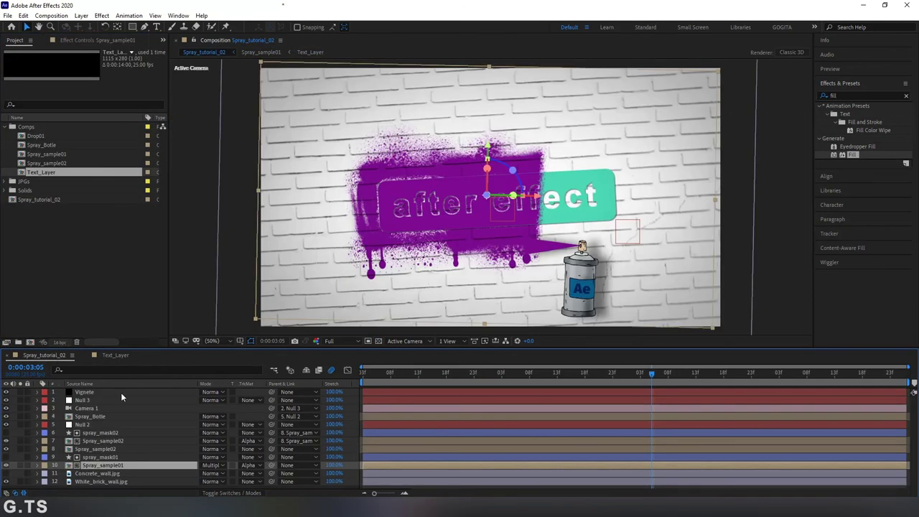
pyautogui.moveTo(243, 347); pyautogui.dragTo(242, 331)
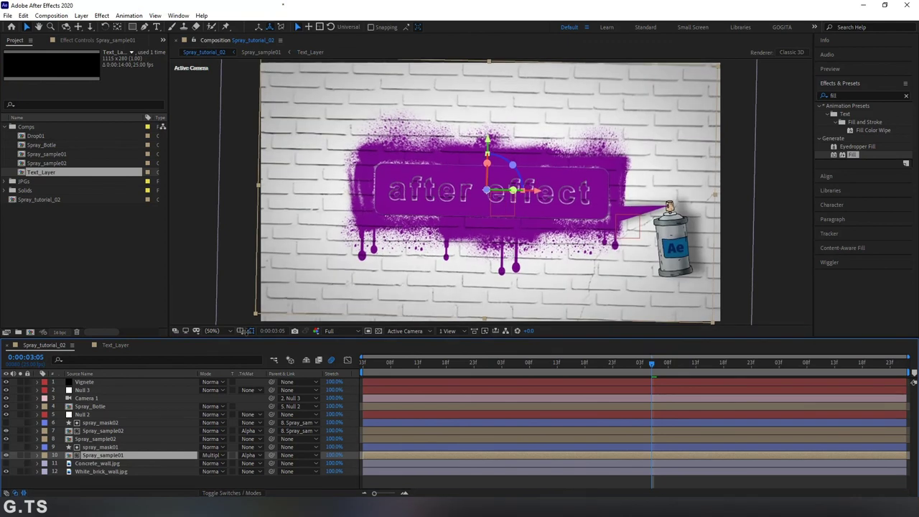
# Open the Spray_sample02 composition from its layer in Spray_tutorial_02
pyautogui.click(117, 471)
pyautogui.click(97, 449)
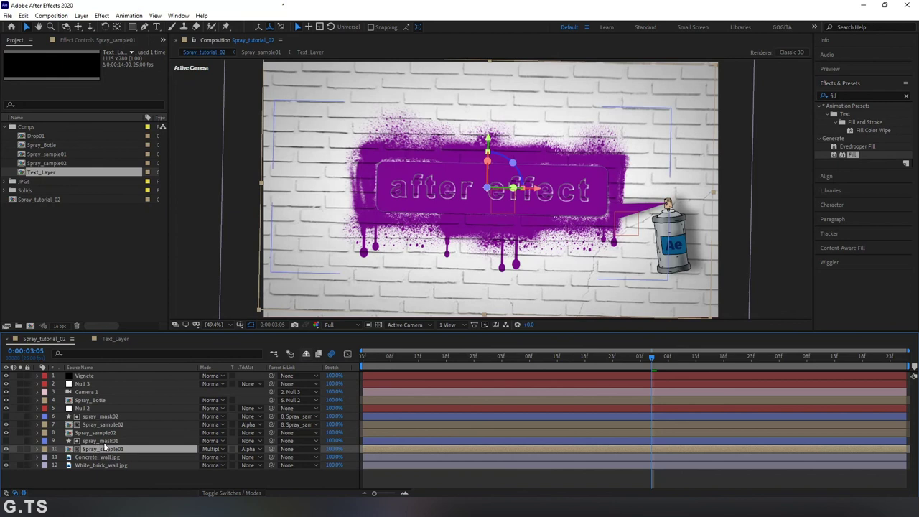
pyautogui.click(109, 432)
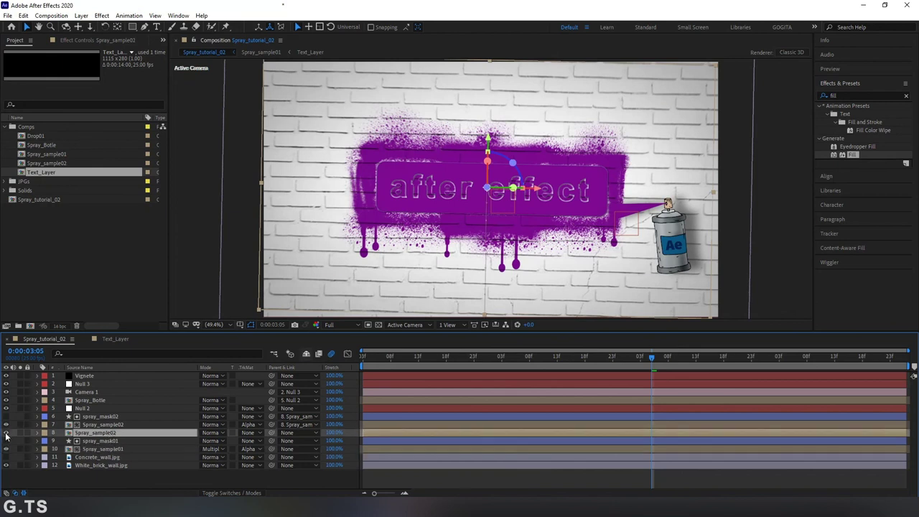
pyautogui.doubleClick(107, 432)
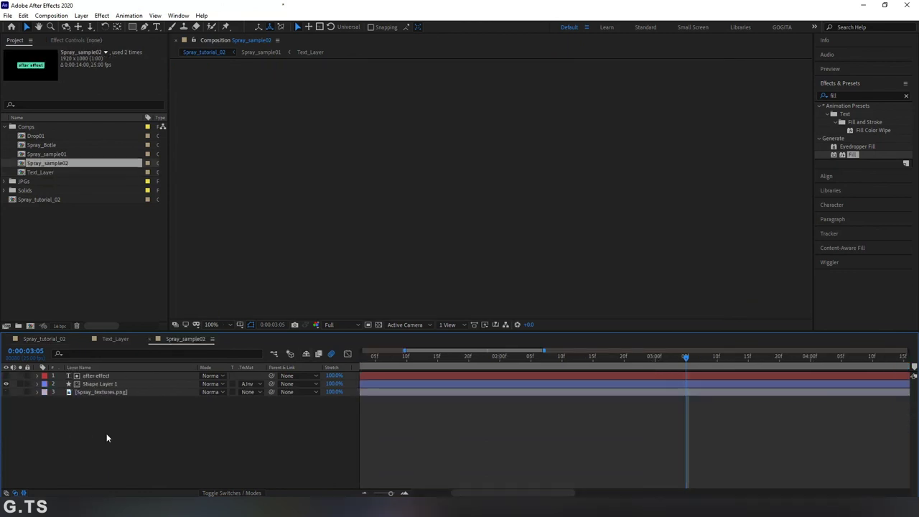
# Fit the Spray_sample02 timeline to its full duration and show the composition on the transparency grid
pyautogui.press('-')
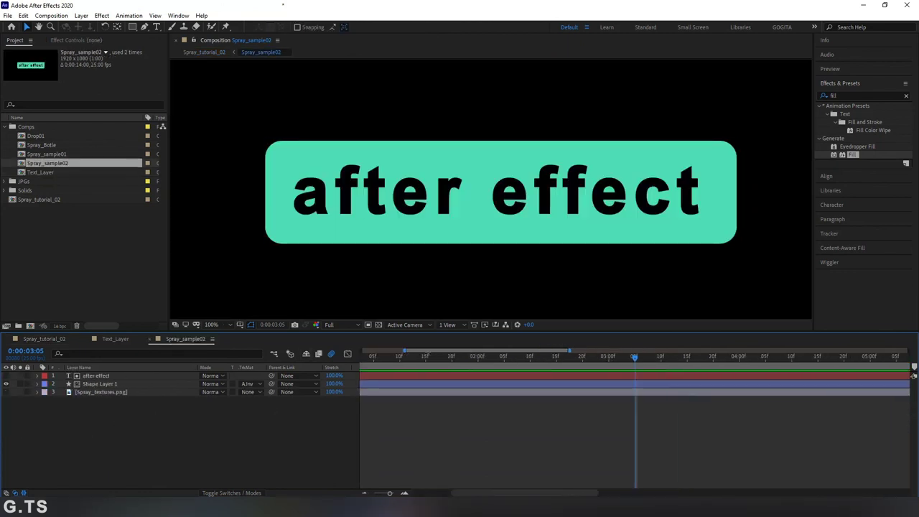
pyautogui.press('-')
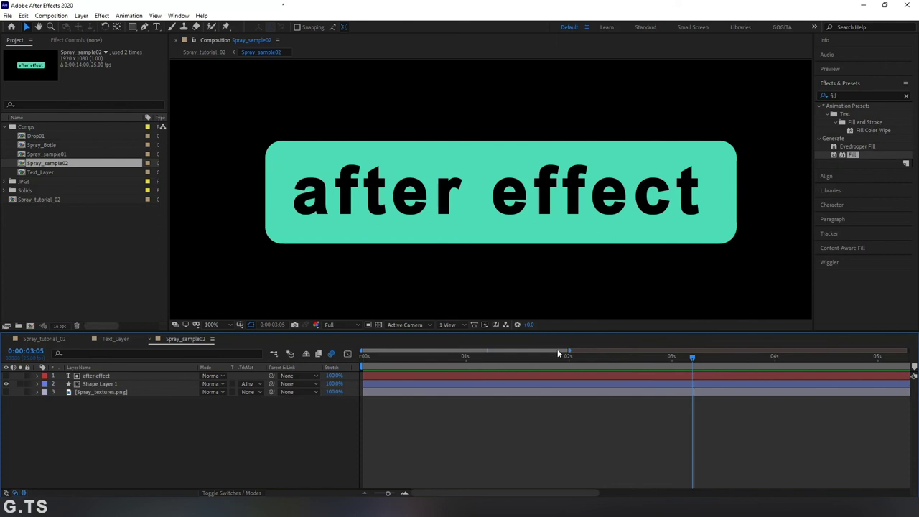
pyautogui.press('-')
pyautogui.click(379, 324)
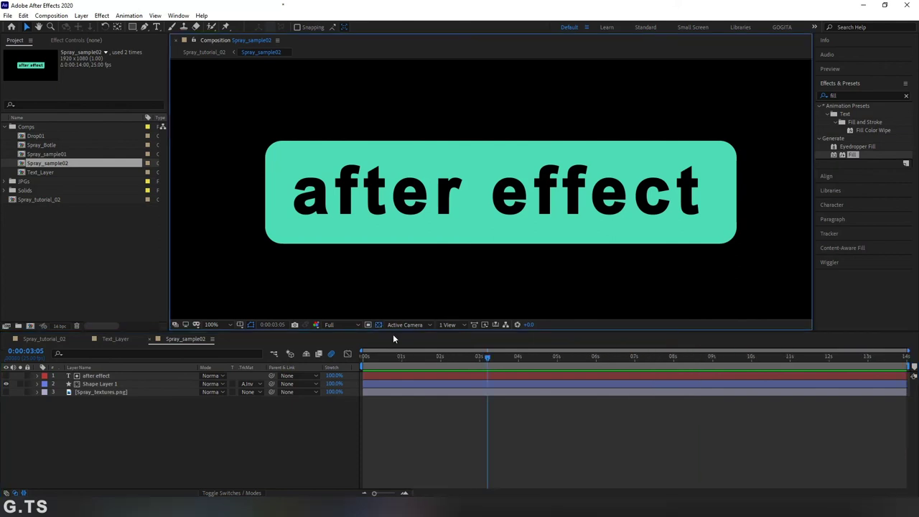
pyautogui.click(491, 356)
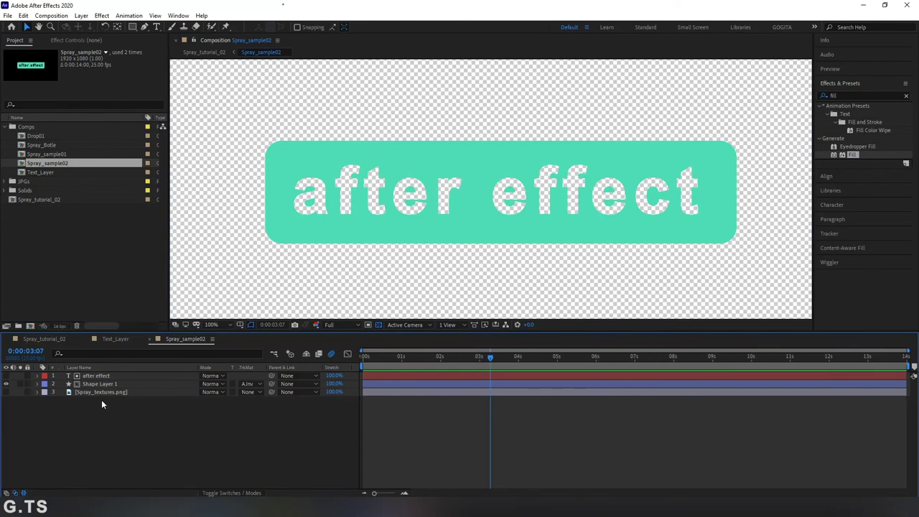
# Add the Text_Layer composition to Spray_sample02, directly between the after effect text layer and Shape Layer 1
pyautogui.click(108, 375)
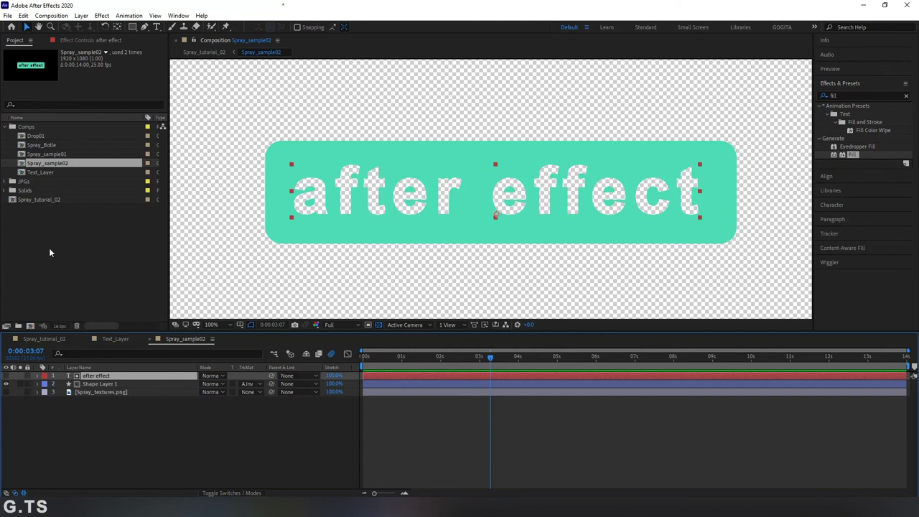
pyautogui.click(37, 176)
pyautogui.moveTo(40, 173); pyautogui.dragTo(109, 384)
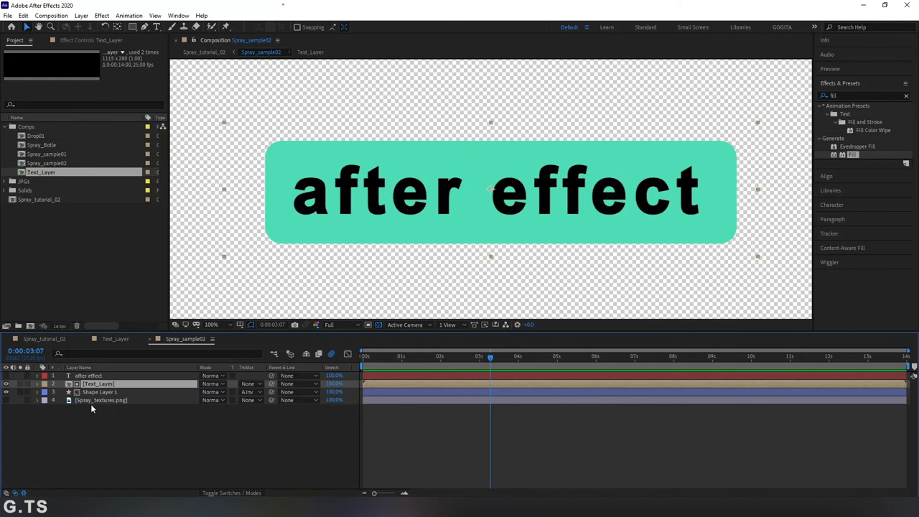
# Hide the Text_Layer layer and use it as the Alpha Inverted Matte of Shape Layer 1
pyautogui.click(88, 376)
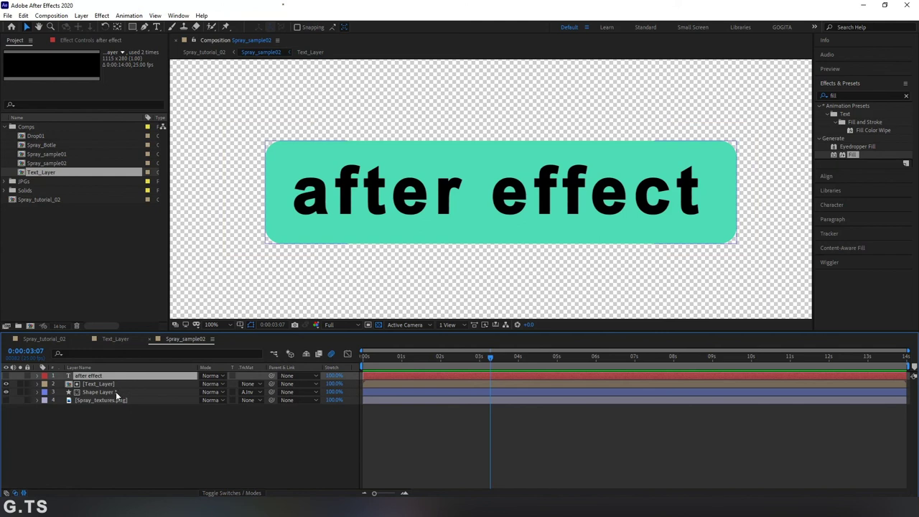
pyautogui.click(115, 391)
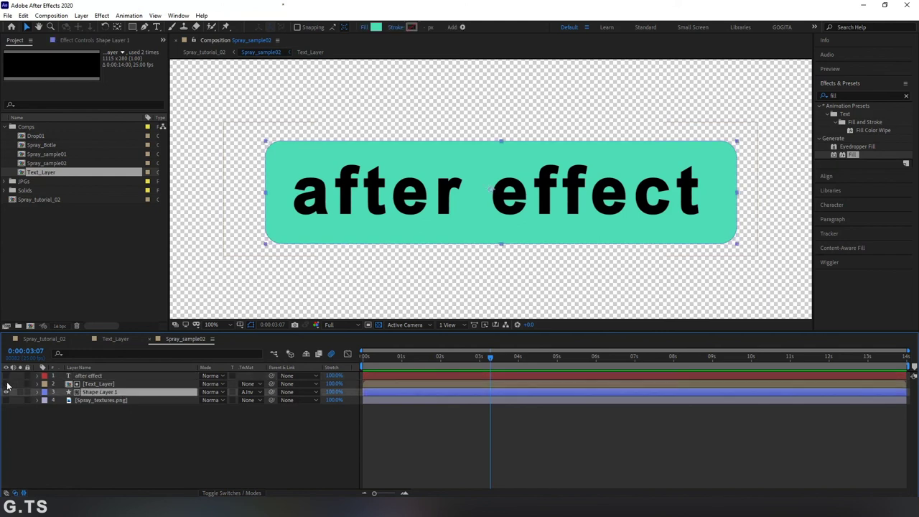
pyautogui.click(7, 384)
pyautogui.click(98, 384)
pyautogui.click(247, 392)
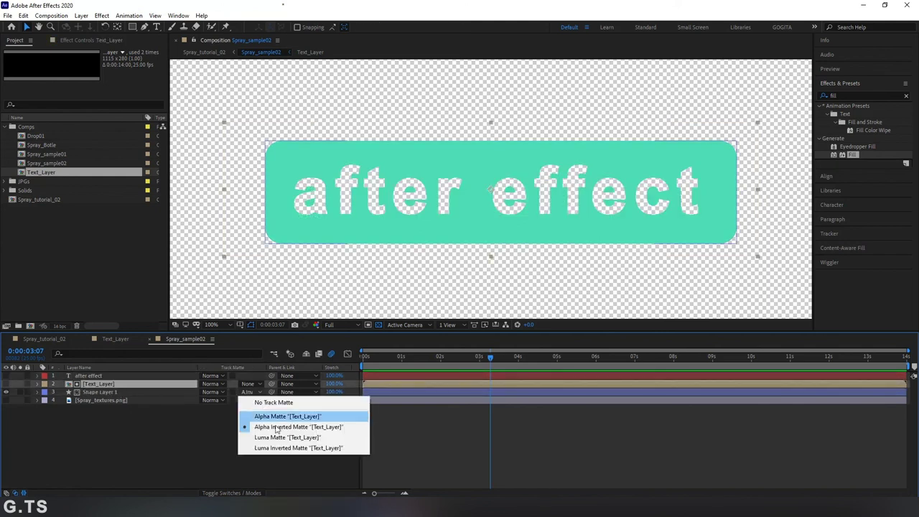
pyautogui.click(277, 427)
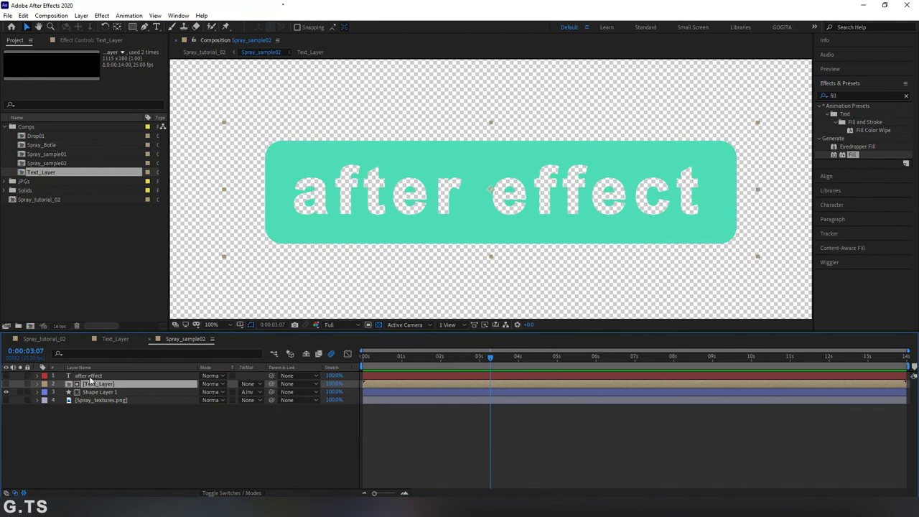
# Delete the original after effect text layer, then close the Spray_sample02 timeline and return to Spray_tutorial_02
pyautogui.click(89, 378)
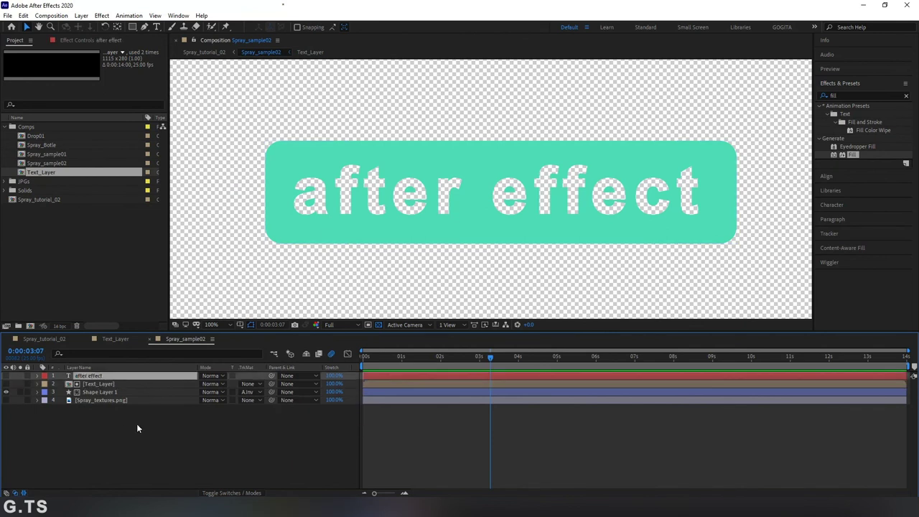
pyautogui.press('Delete')
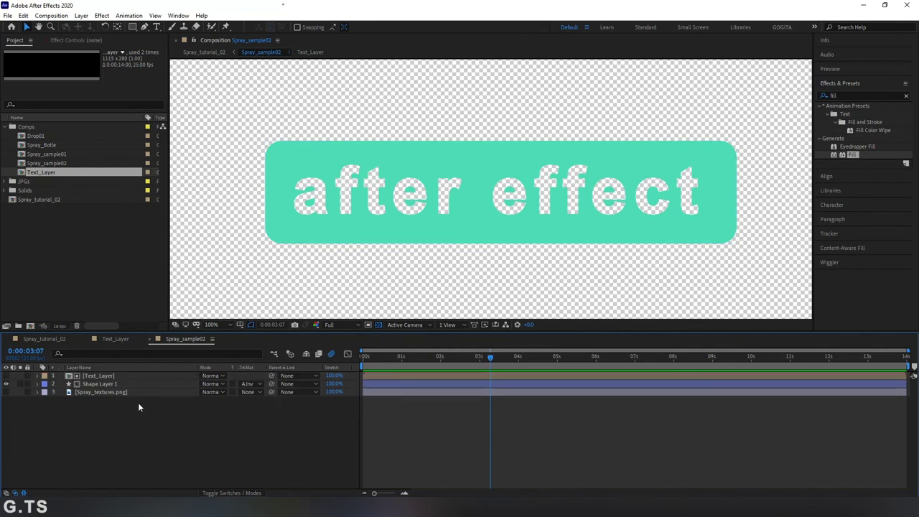
pyautogui.click(130, 343)
pyautogui.click(52, 340)
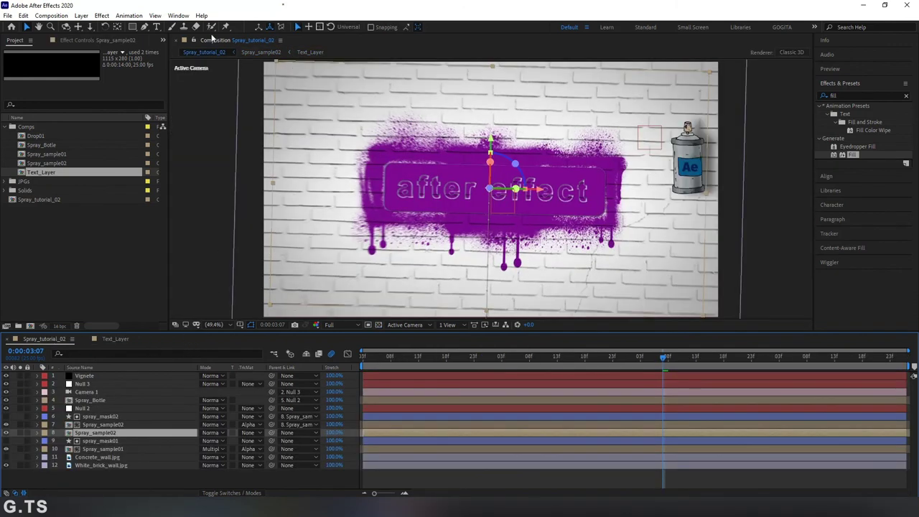
# Open a second viewer beside Spray_tutorial_02 and show the Text_Layer composition in it on the transparency grid
pyautogui.click(154, 15)
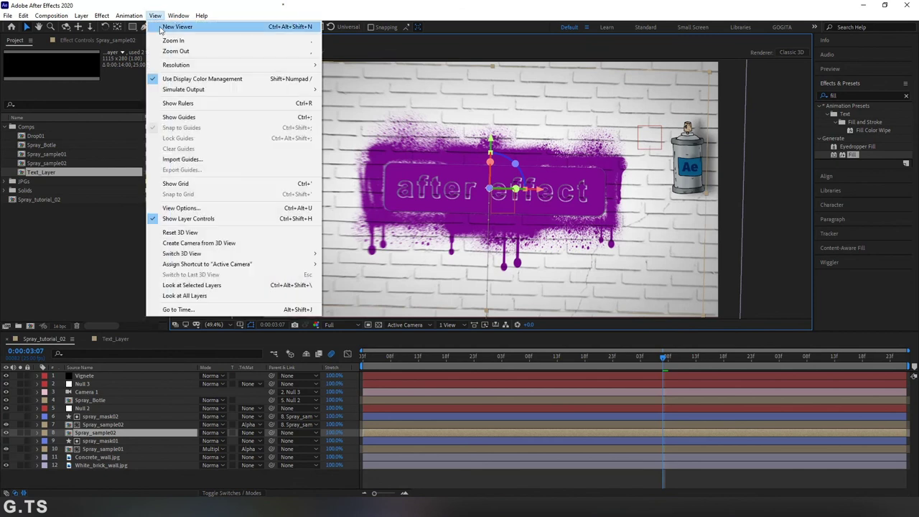
pyautogui.click(176, 27)
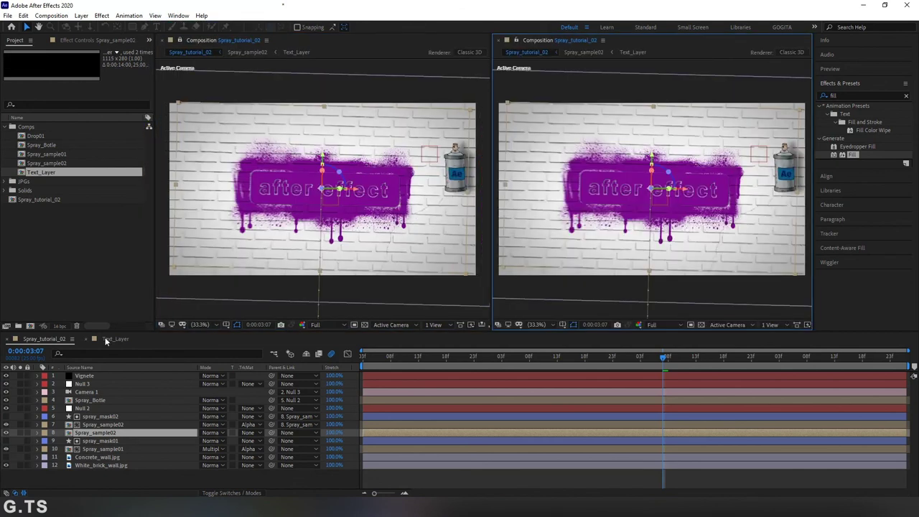
pyautogui.click(111, 342)
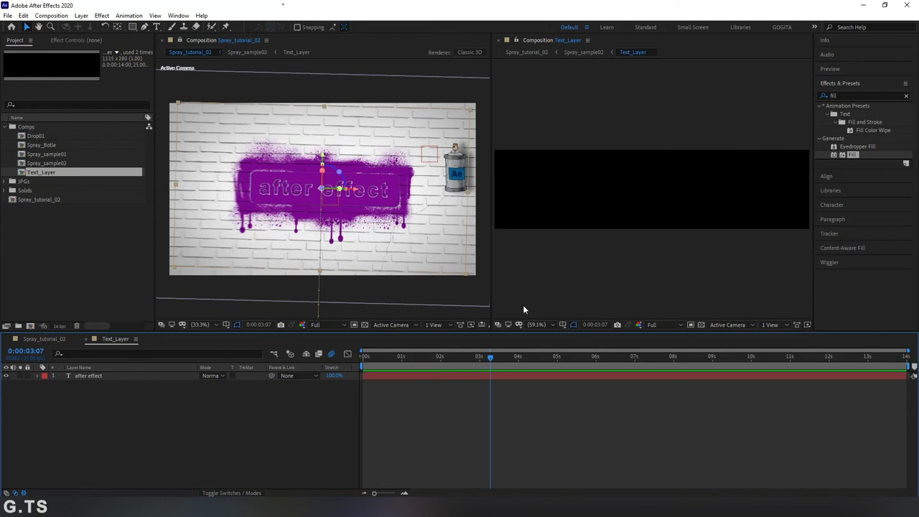
pyautogui.click(693, 328)
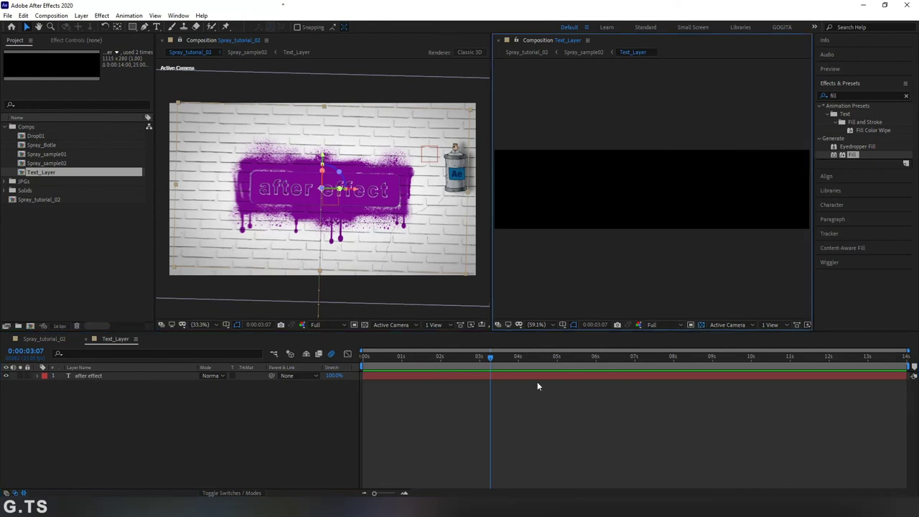
# Replace the wording of the text layer in the Text_Layer composition with "Text laeyr"
pyautogui.click(95, 375)
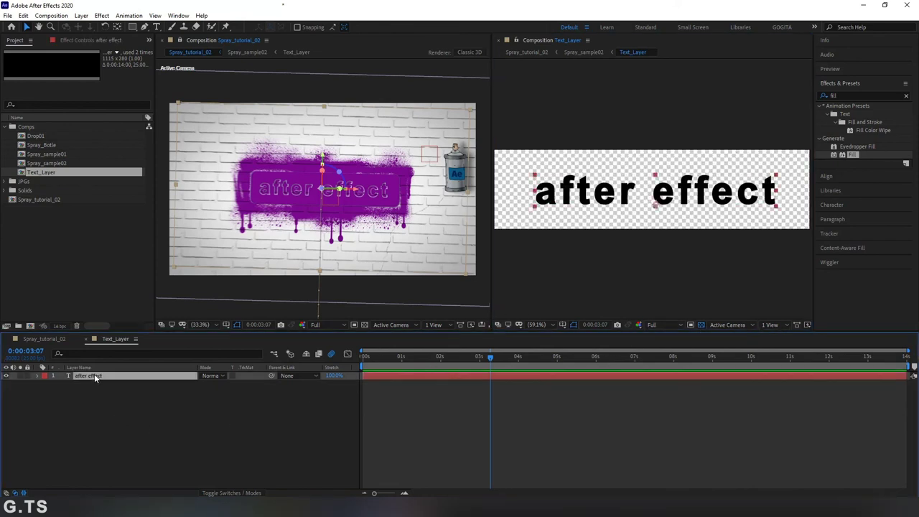
pyautogui.doubleClick(94, 373)
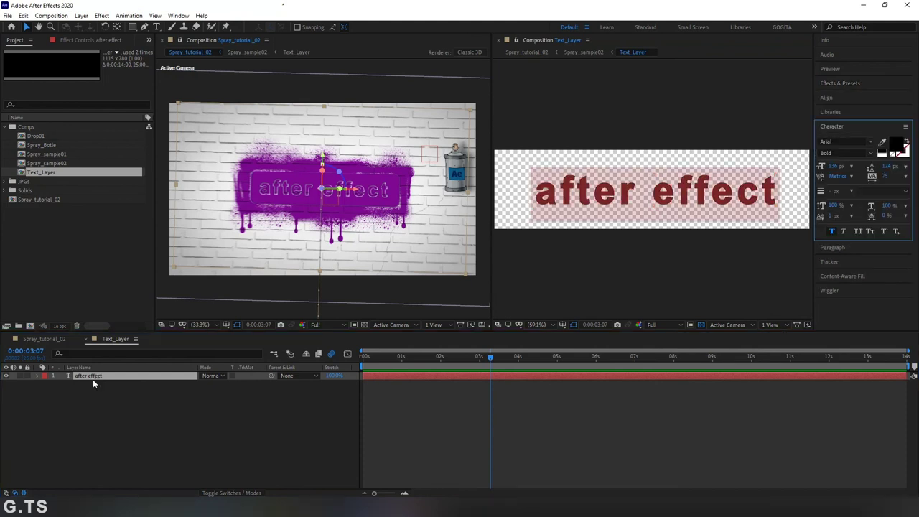
pyautogui.moveTo(762, 192); pyautogui.dragTo(539, 203)
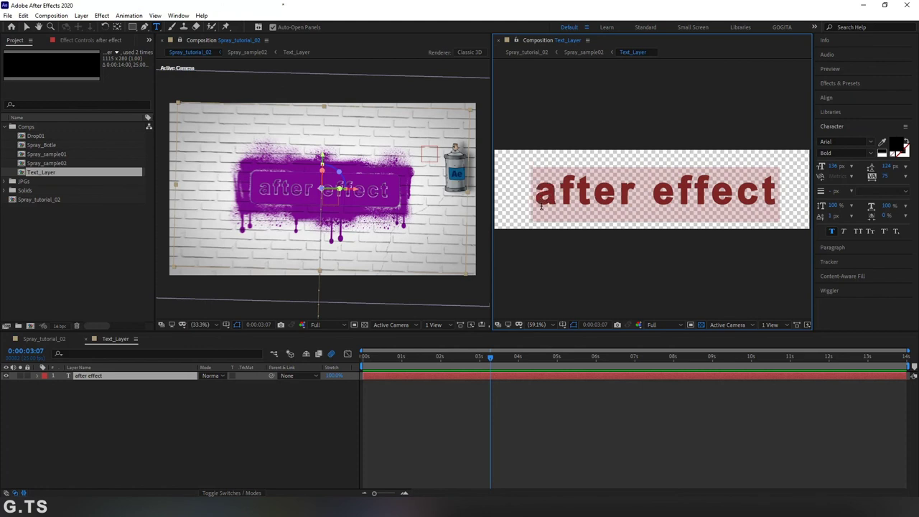
pyautogui.write('Text')
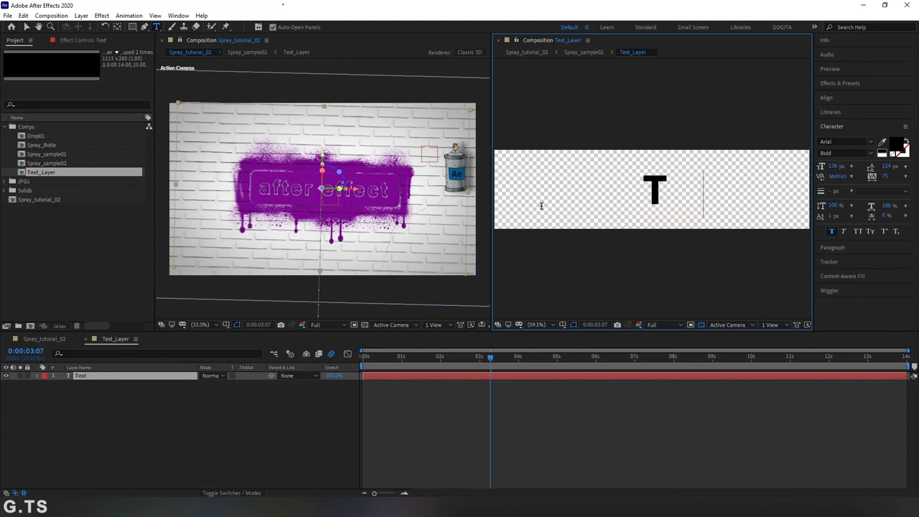
pyautogui.write(' laeyr')
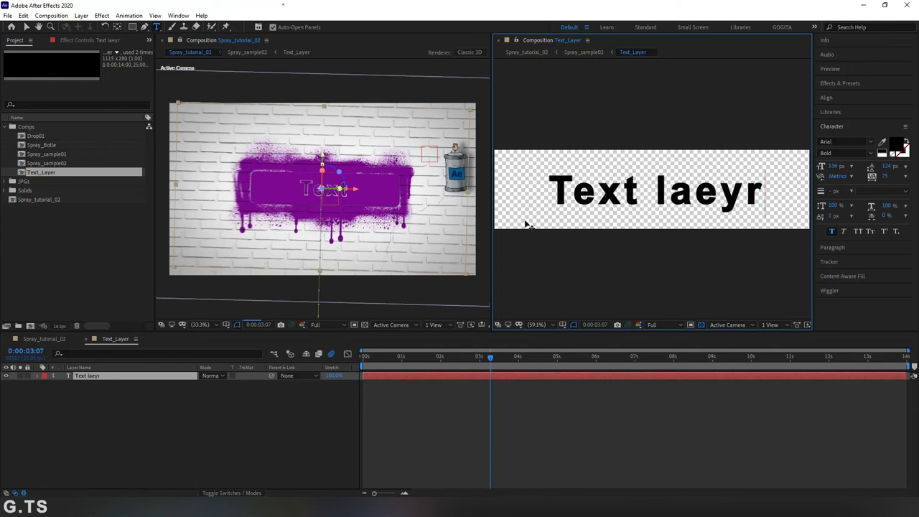
# Correct the misspelled second word so the text reads "Text leyer", and leave text editing
pyautogui.hotkey('shift', 'Left')
pyautogui.moveTo(744, 190); pyautogui.dragTo(692, 189)
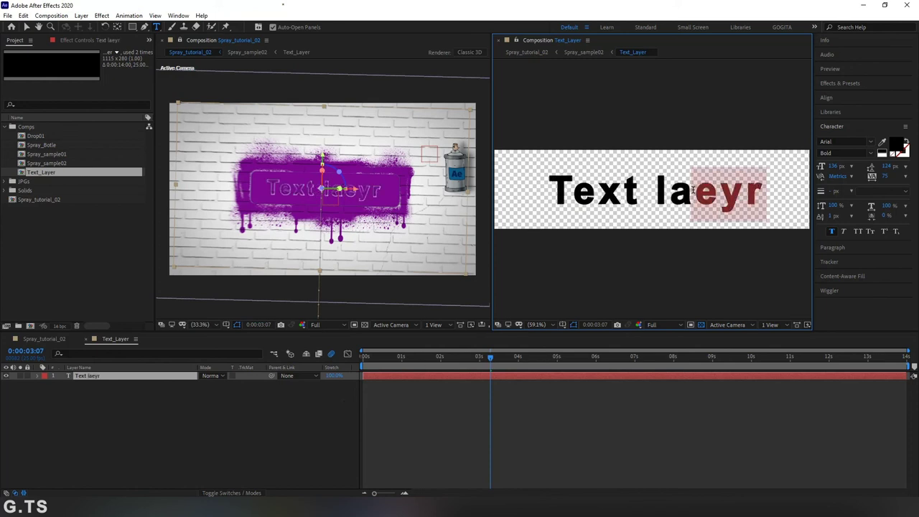
pyautogui.click(693, 188)
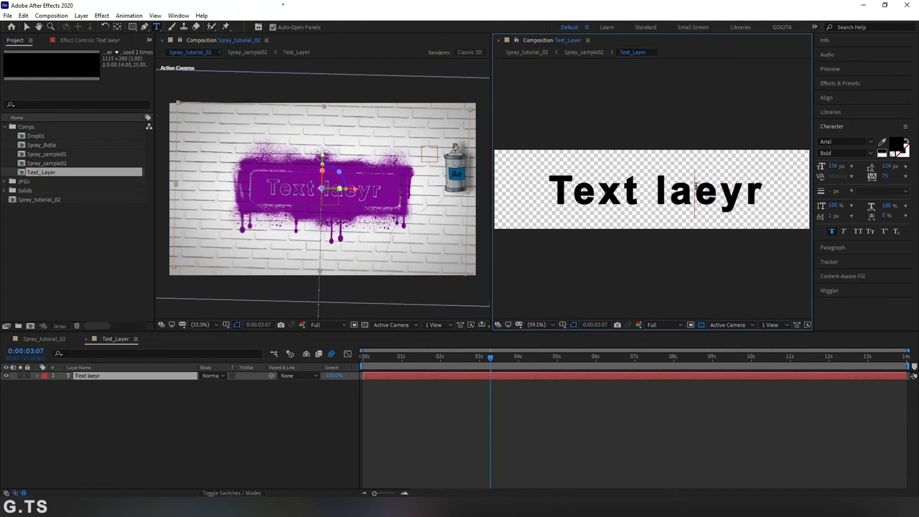
pyautogui.press('BackSpace')
pyautogui.click(730, 190)
pyautogui.write('e')
pyautogui.click(239, 462)
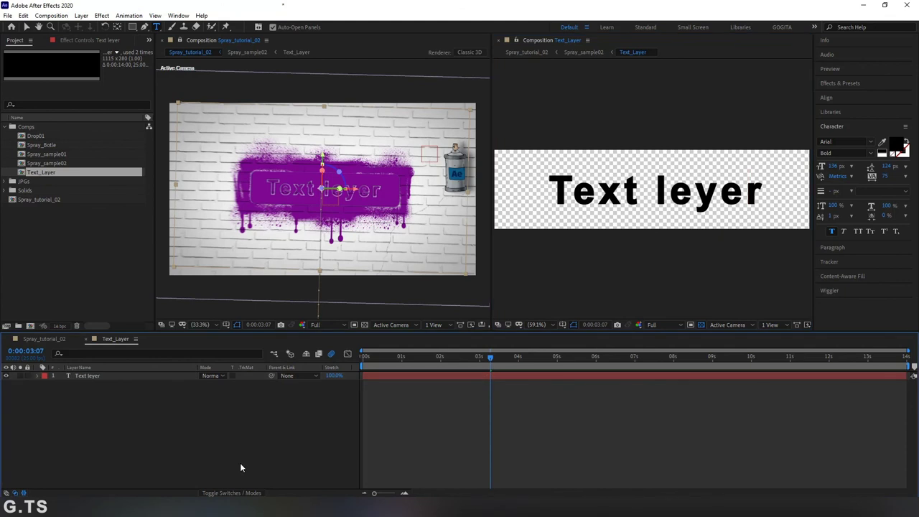
pyautogui.click(25, 27)
# Check the edited text in the Spray_tutorial_02 viewer at several times between 0:00:01:21 and 0:00:05:04
pyautogui.click(434, 359)
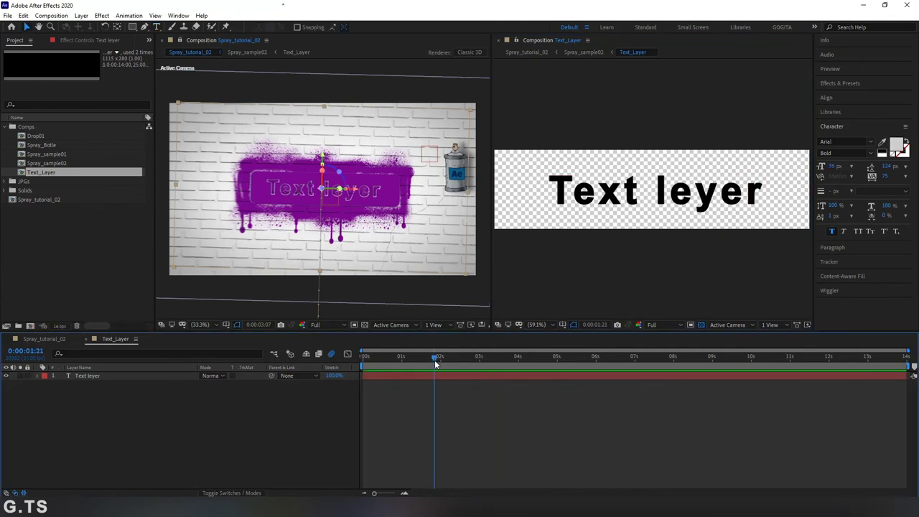
pyautogui.click(445, 357)
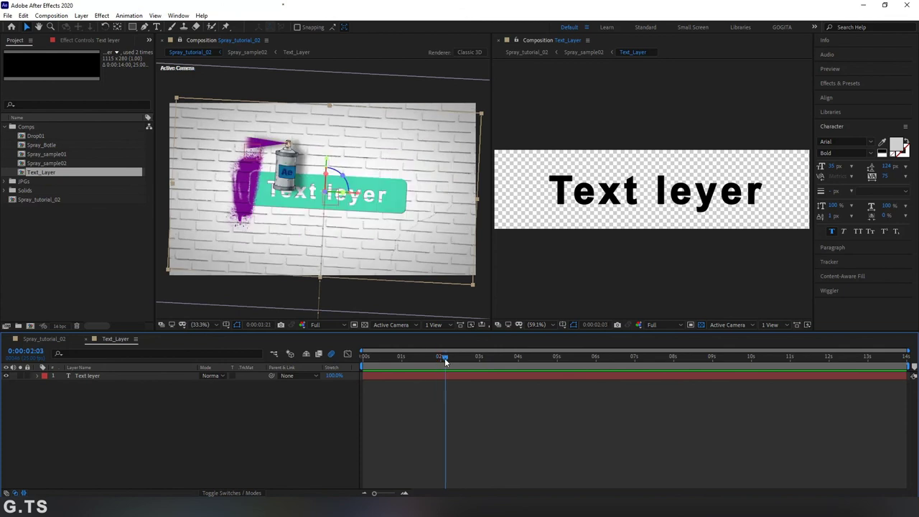
pyautogui.click(460, 358)
pyautogui.click(482, 358)
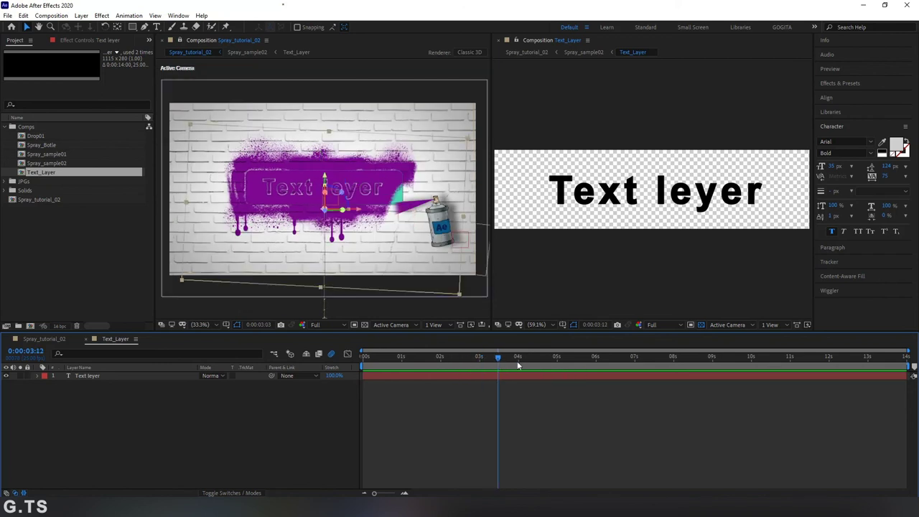
pyautogui.click(563, 357)
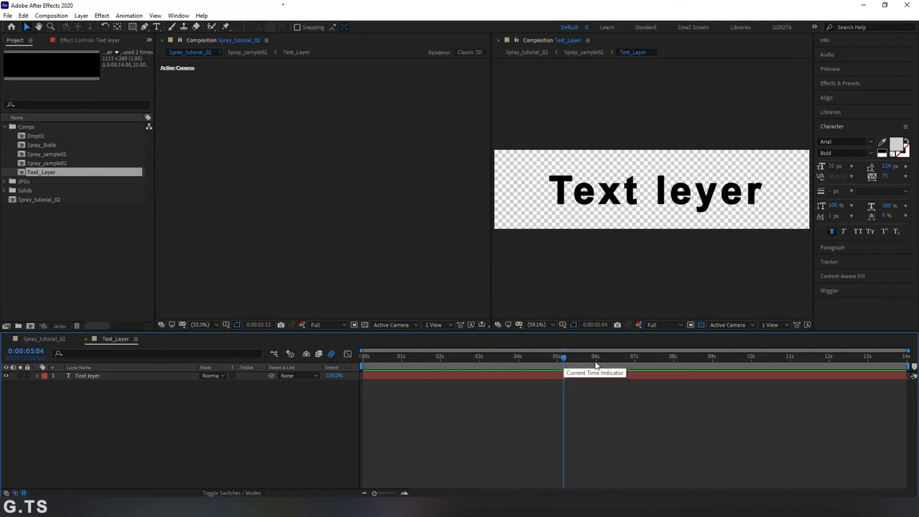
pyautogui.click(551, 359)
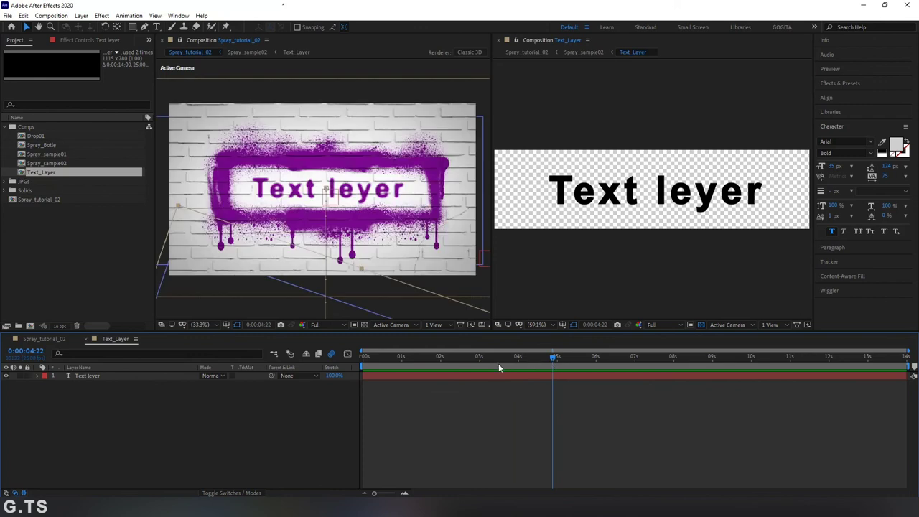
# Change the text in the Text_Layer composition to "You Name" and check the spray animation at earlier times
pyautogui.doubleClick(90, 374)
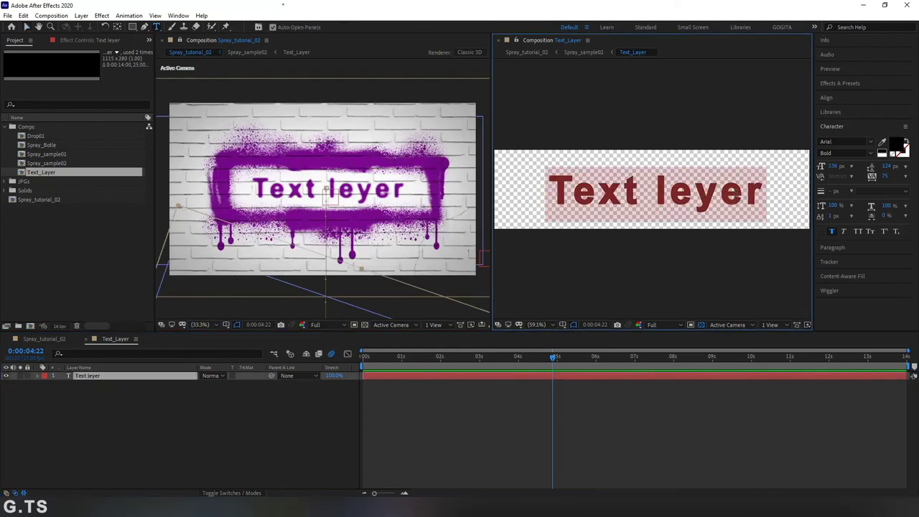
pyautogui.write('You')
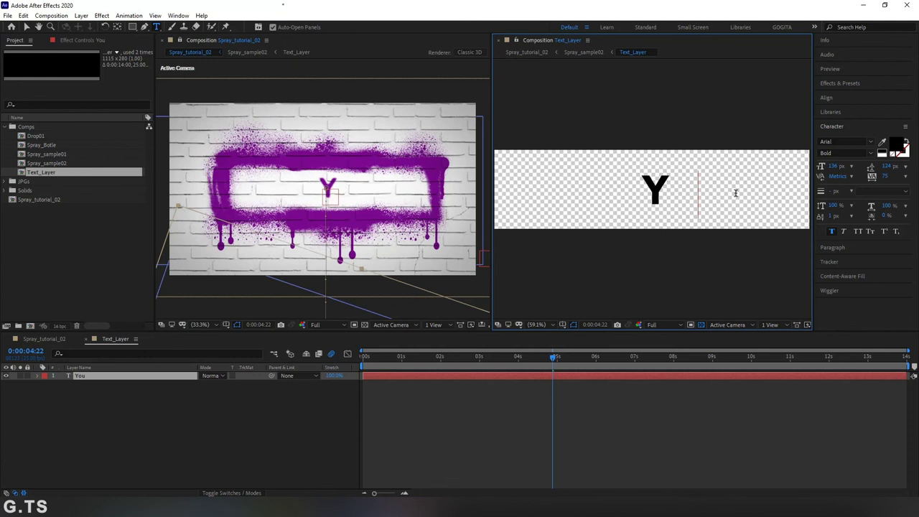
pyautogui.write(' Name')
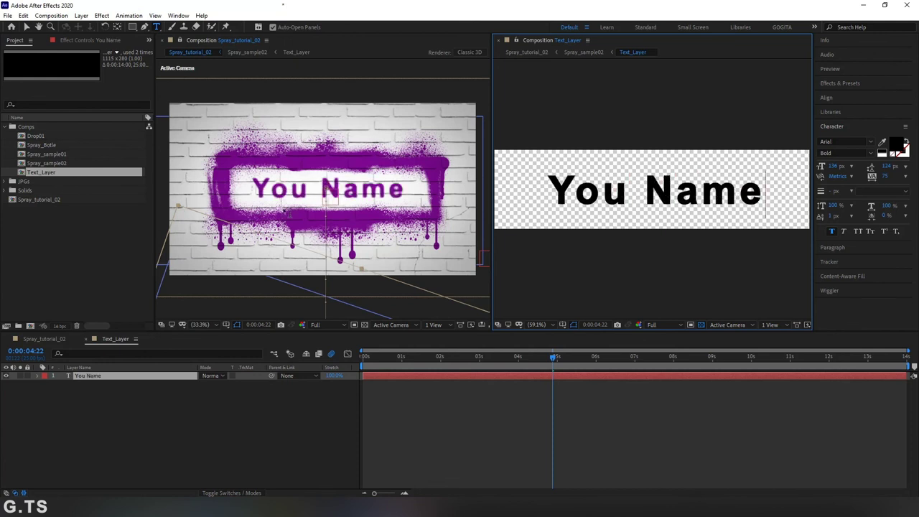
pyautogui.click(288, 466)
pyautogui.click(469, 358)
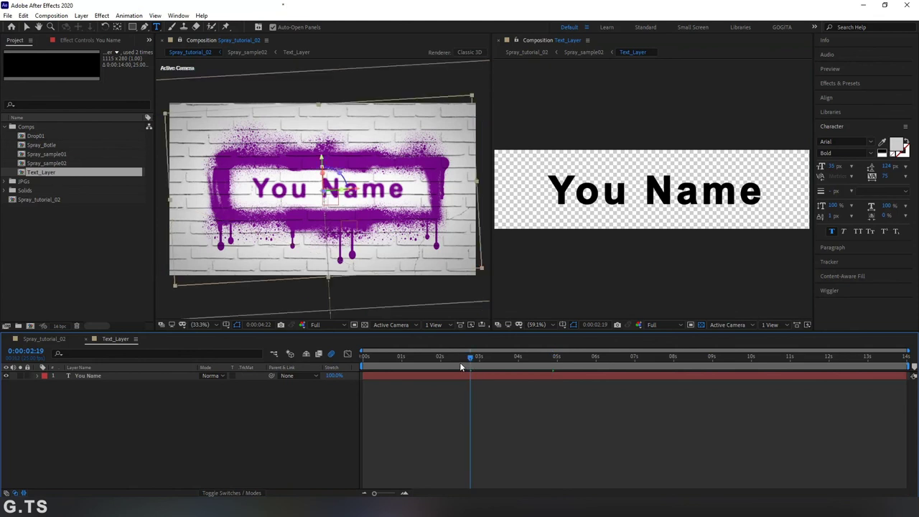
pyautogui.click(436, 359)
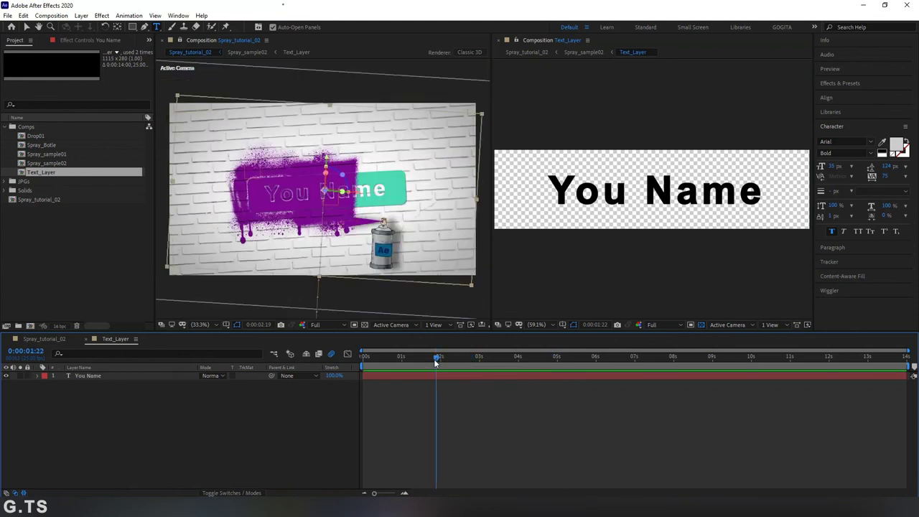
# Check the "You Name" text in the Spray_tutorial_02 viewer at later times, including 0:00:03:12 and 0:00:04:13
pyautogui.click(498, 357)
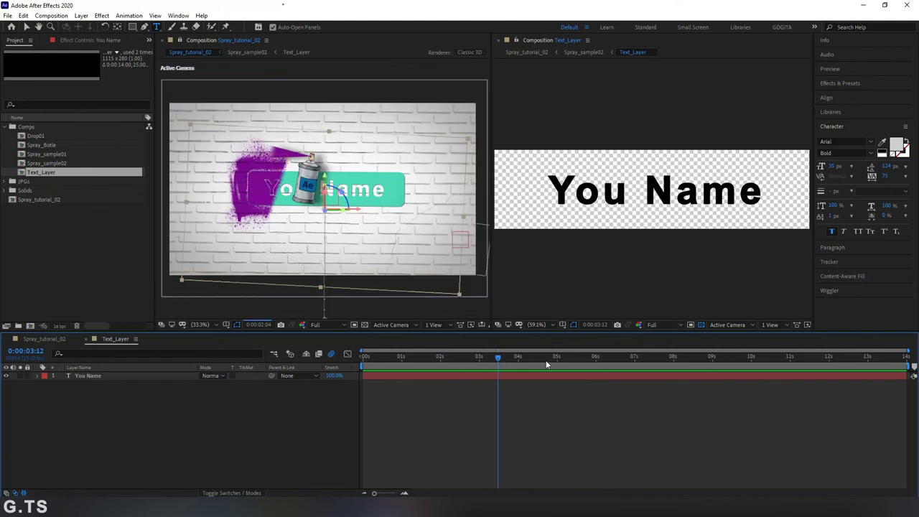
pyautogui.click(563, 358)
pyautogui.click(538, 357)
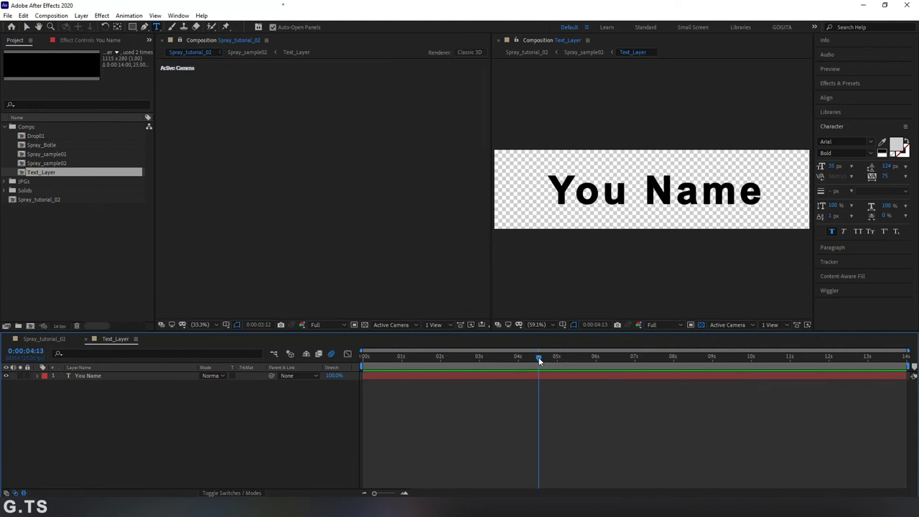
# Replace the wording of the text layer in the Text_Layer composition with "After Effect" and leave text editing
pyautogui.doubleClick(113, 376)
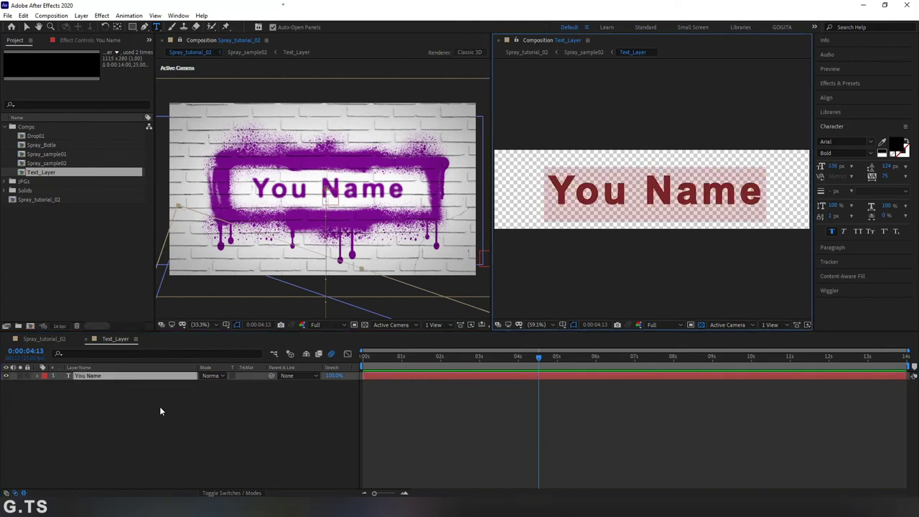
pyautogui.write('After')
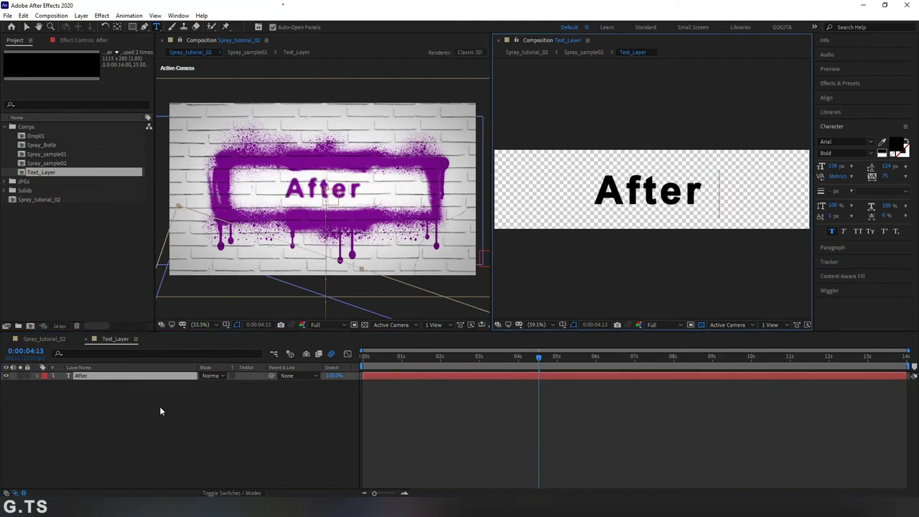
pyautogui.write(' Effect')
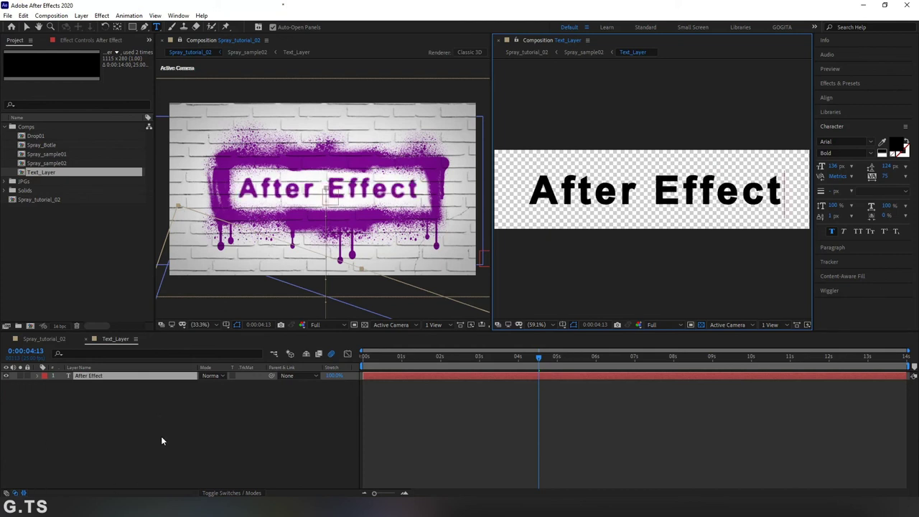
pyautogui.click(162, 436)
# Check the "After Effect" text in the Spray_tutorial_02 animation at several times, including 0:00:02:18, 0:00:01:14 and 0:00:03:04
pyautogui.click(47, 338)
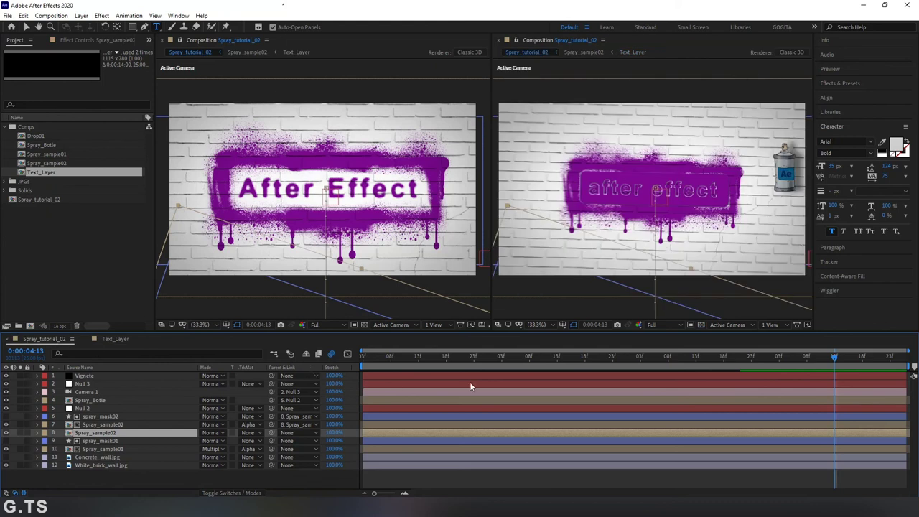
pyautogui.moveTo(628, 361); pyautogui.dragTo(584, 359)
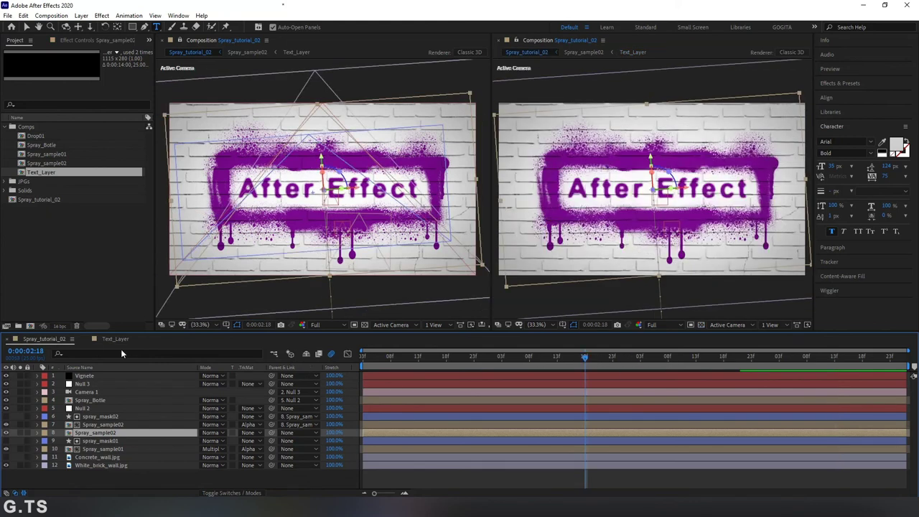
pyautogui.click(115, 339)
pyautogui.click(424, 358)
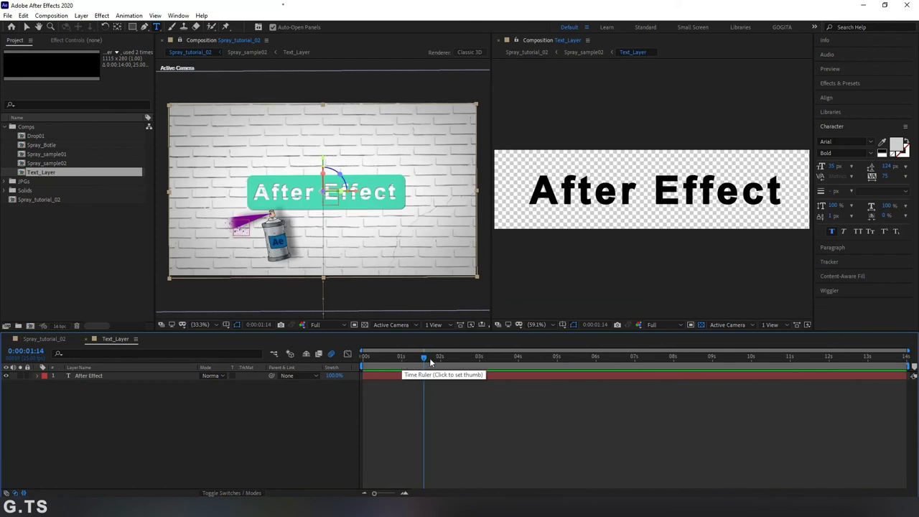
pyautogui.click(439, 359)
pyautogui.click(485, 357)
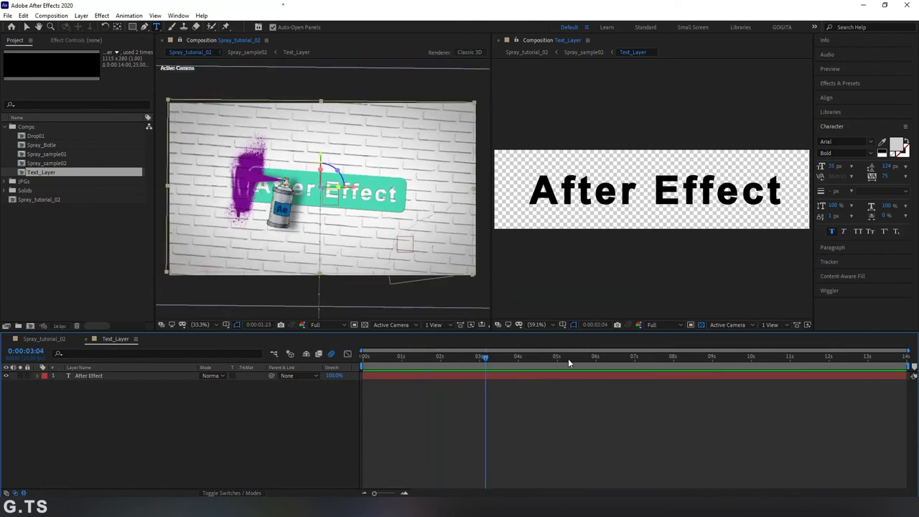
pyautogui.click(576, 357)
pyautogui.click(553, 362)
pyautogui.click(88, 377)
pyautogui.click(89, 386)
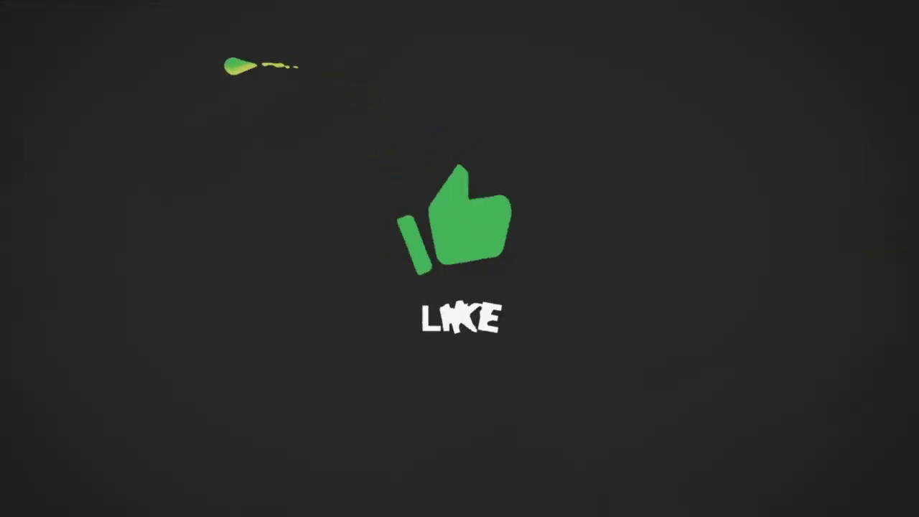